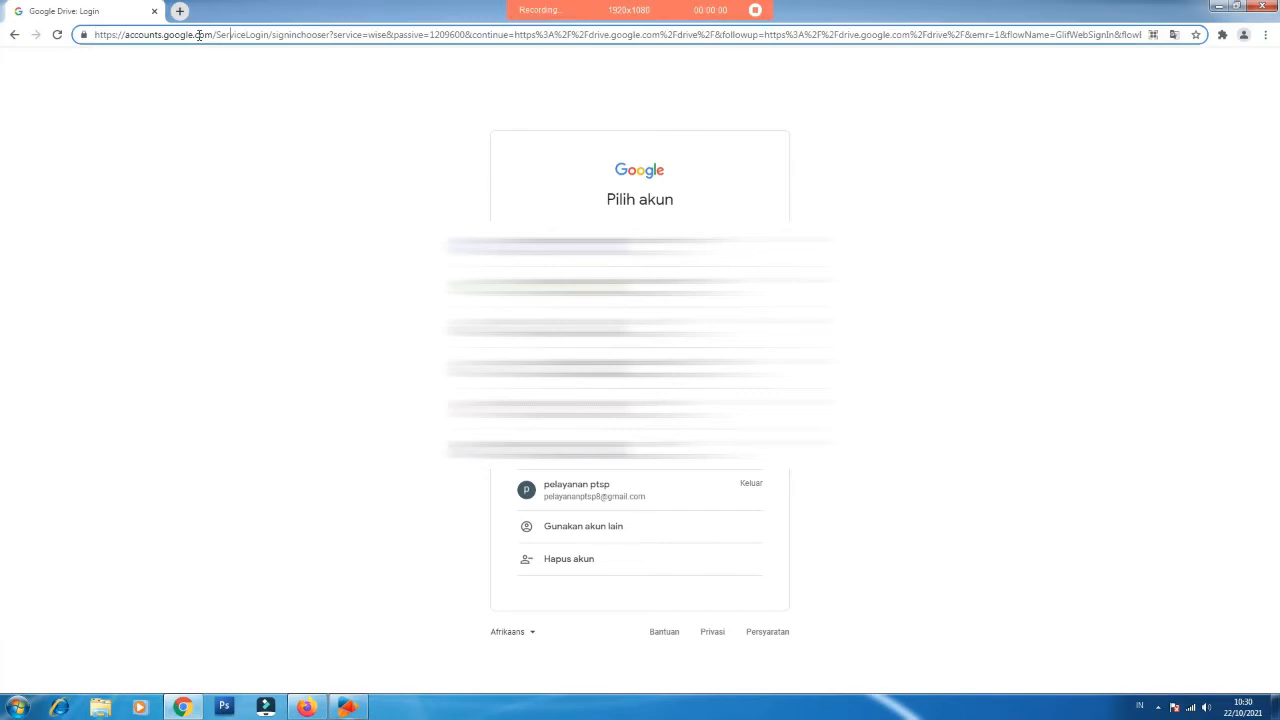
Step: Go to drive.google.com and sign in with the saved account and its password
key(ctrl+a)
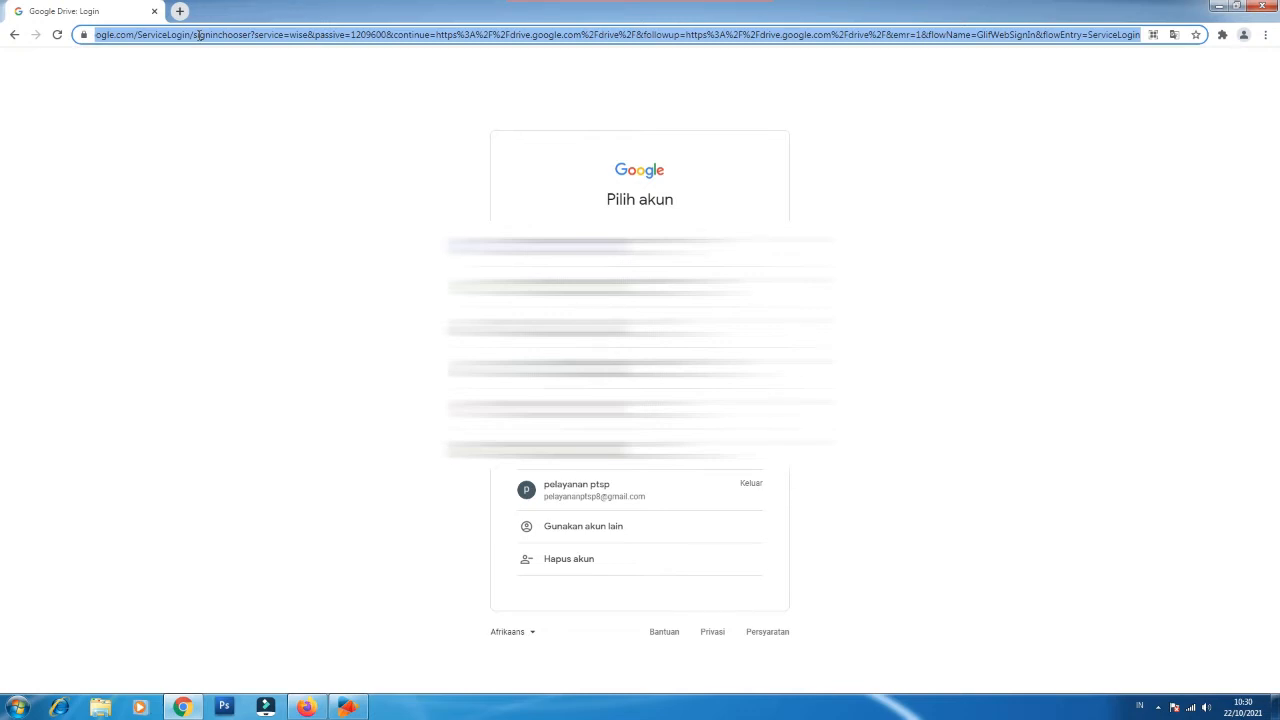
text(drive.)
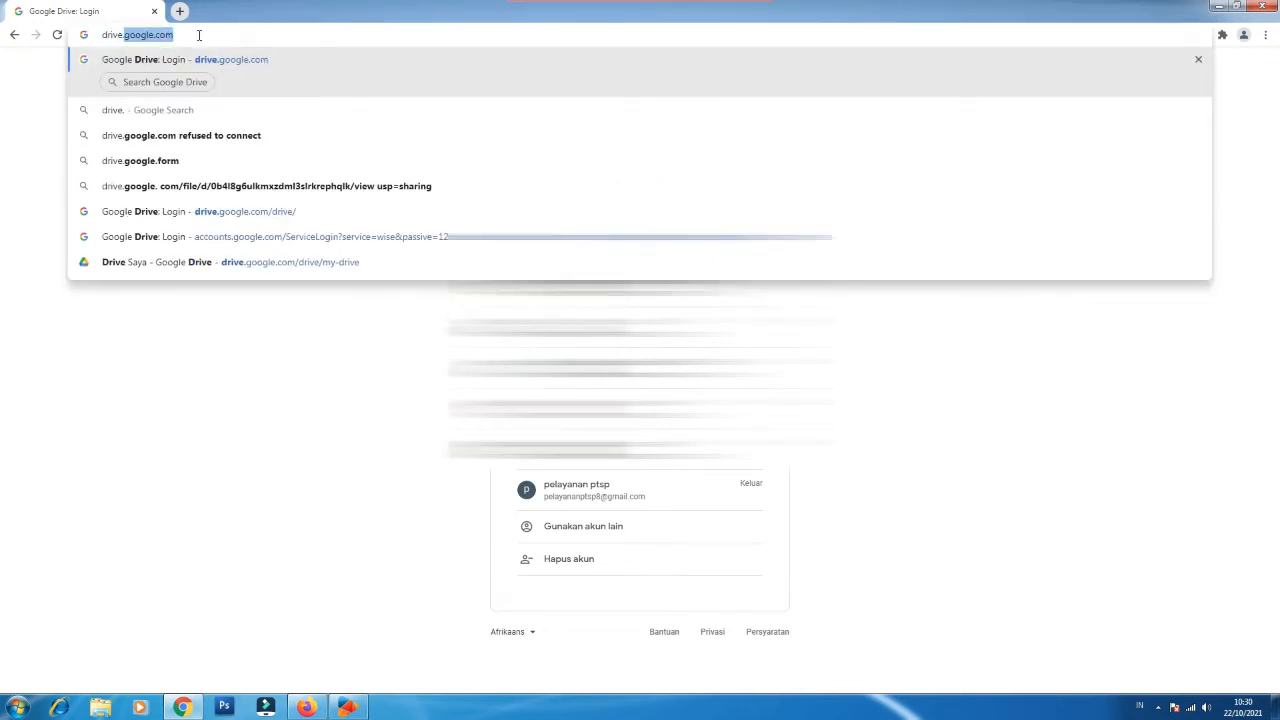
text(google.co)
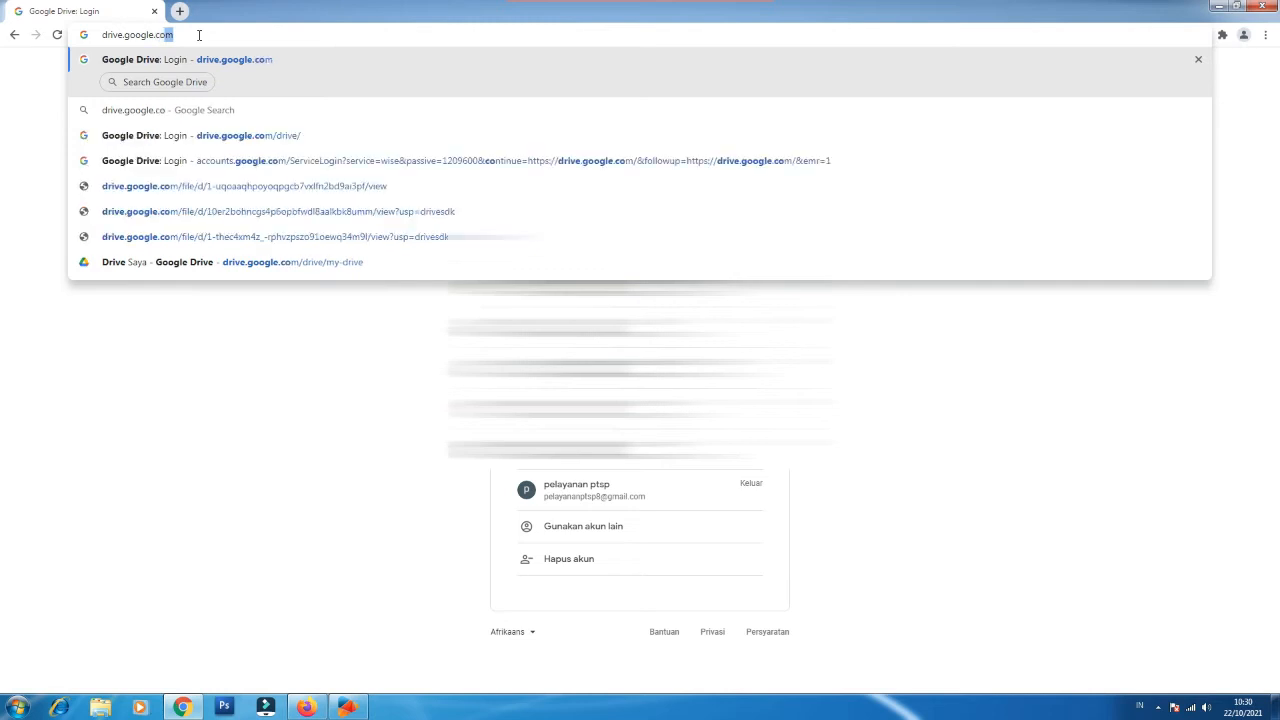
text(m)
key(Return)
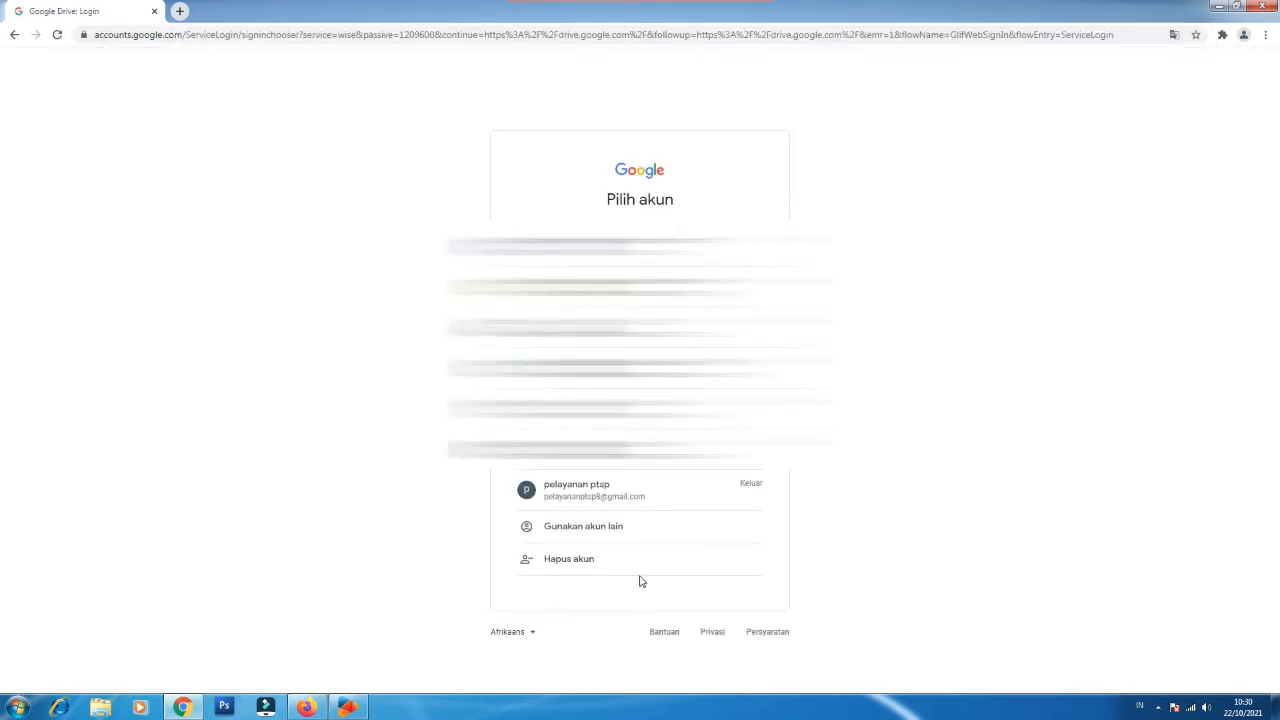
click(591, 500)
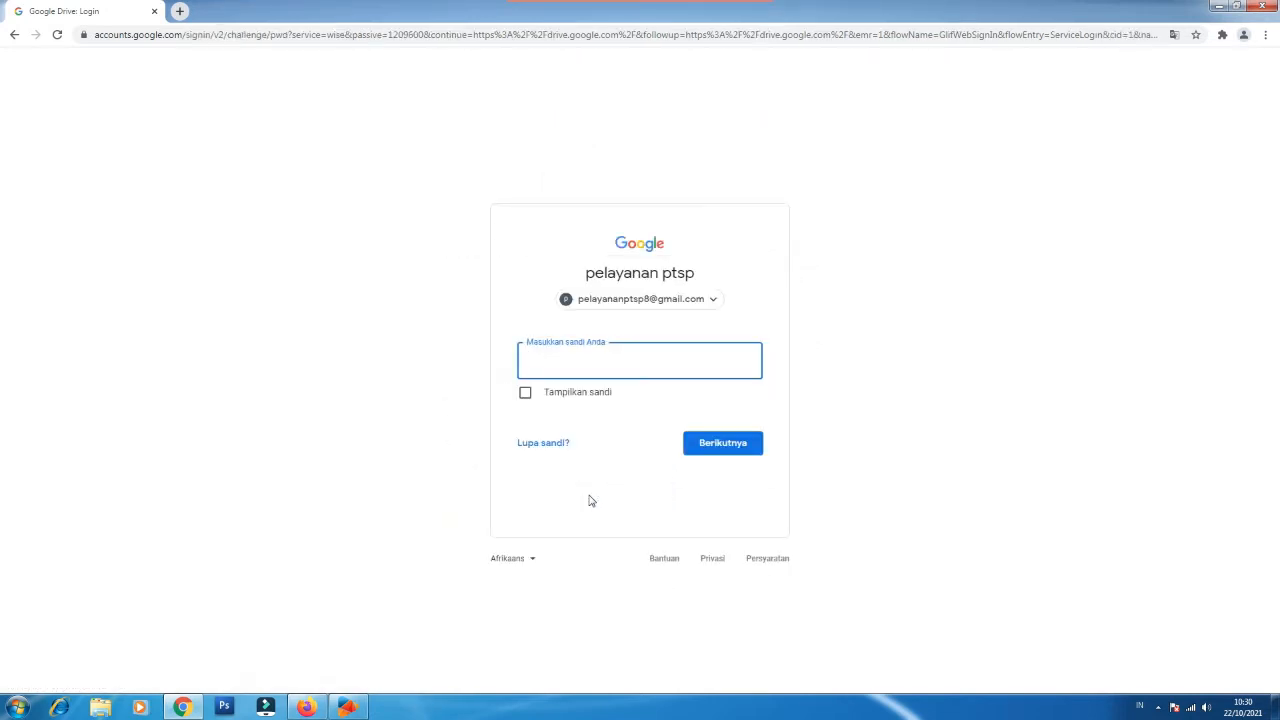
text(********)
key(Return)
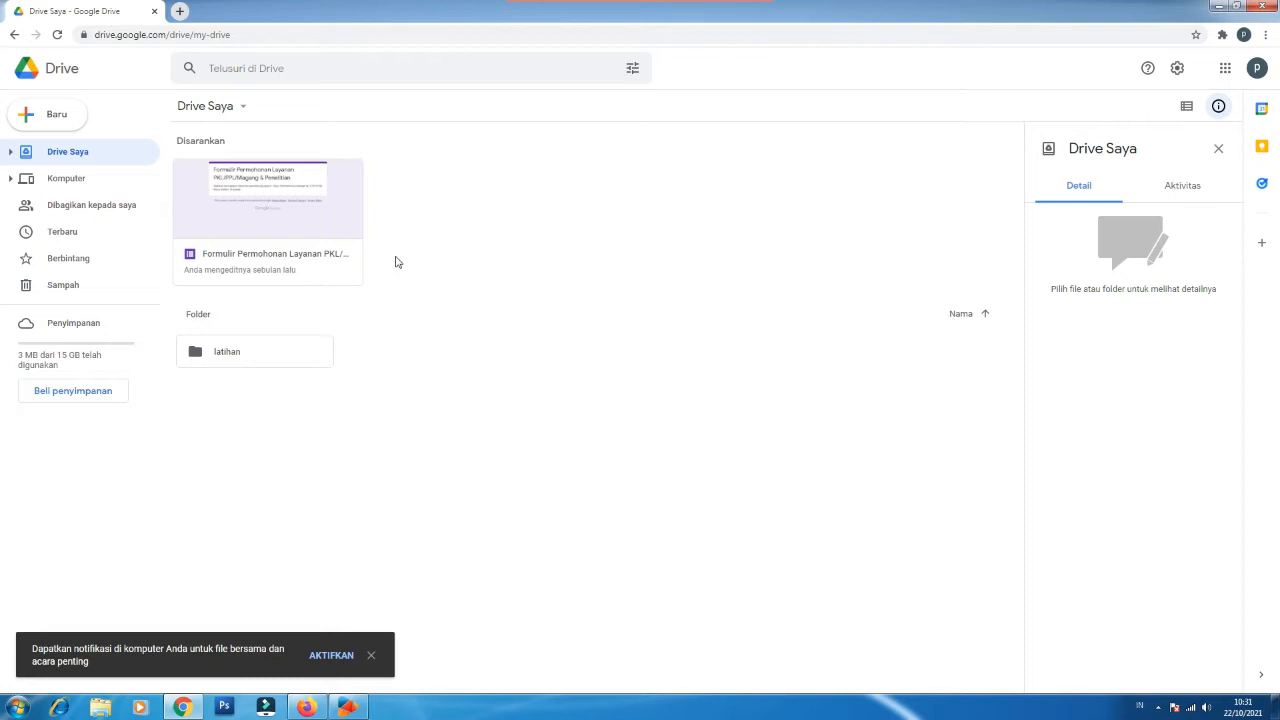
Step: Create a Drive folder named 'Server Layanan PTSP' and open it
click(70, 117)
click(62, 119)
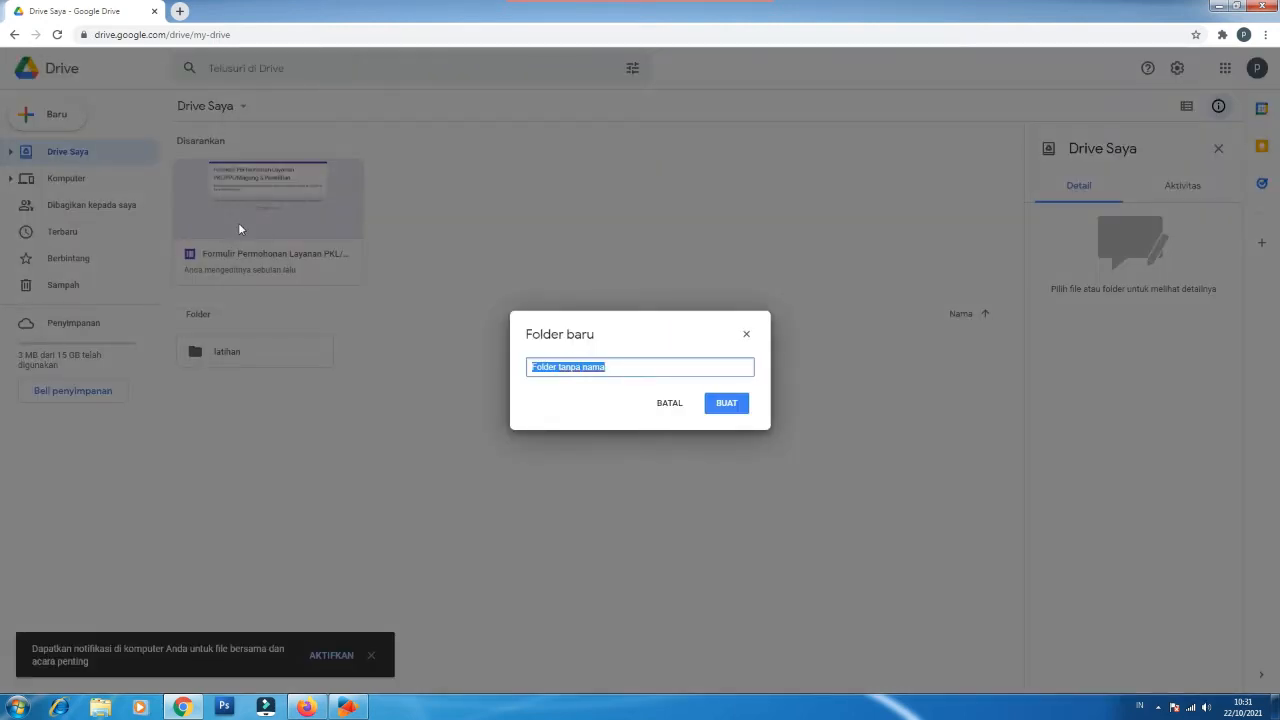
text(Server Layanan PTSP)
click(727, 405)
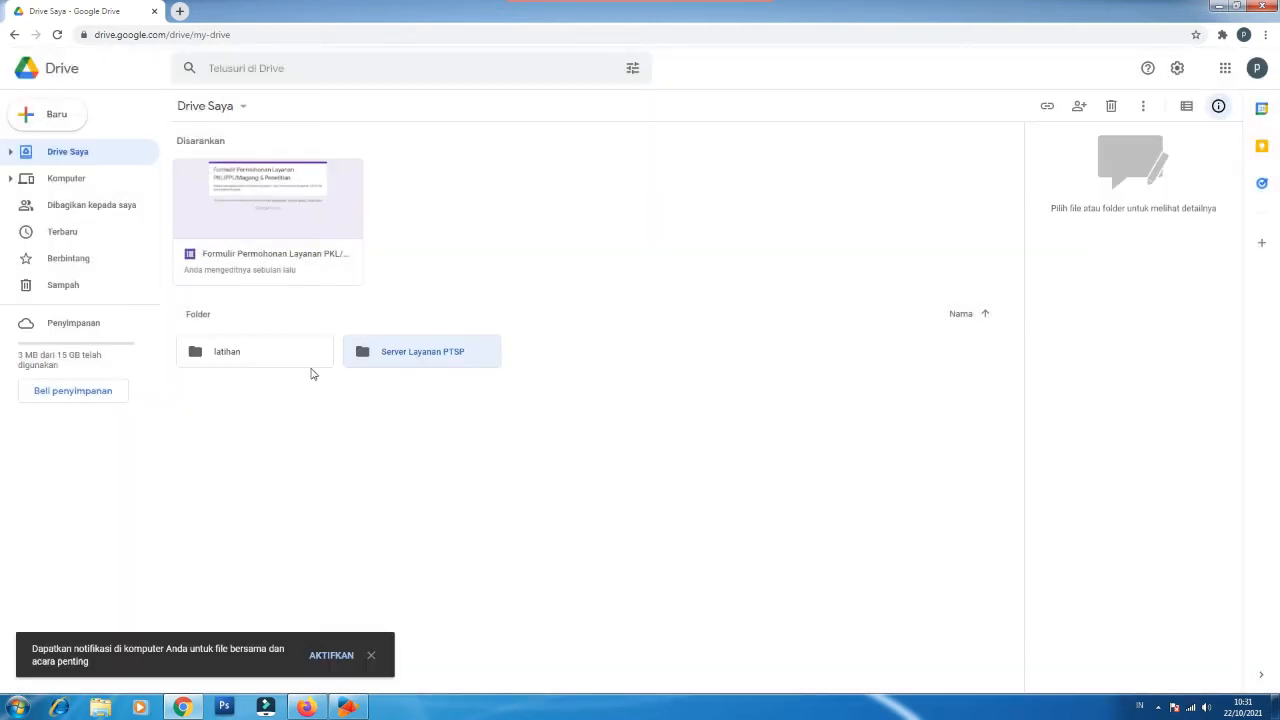
double_click(447, 354)
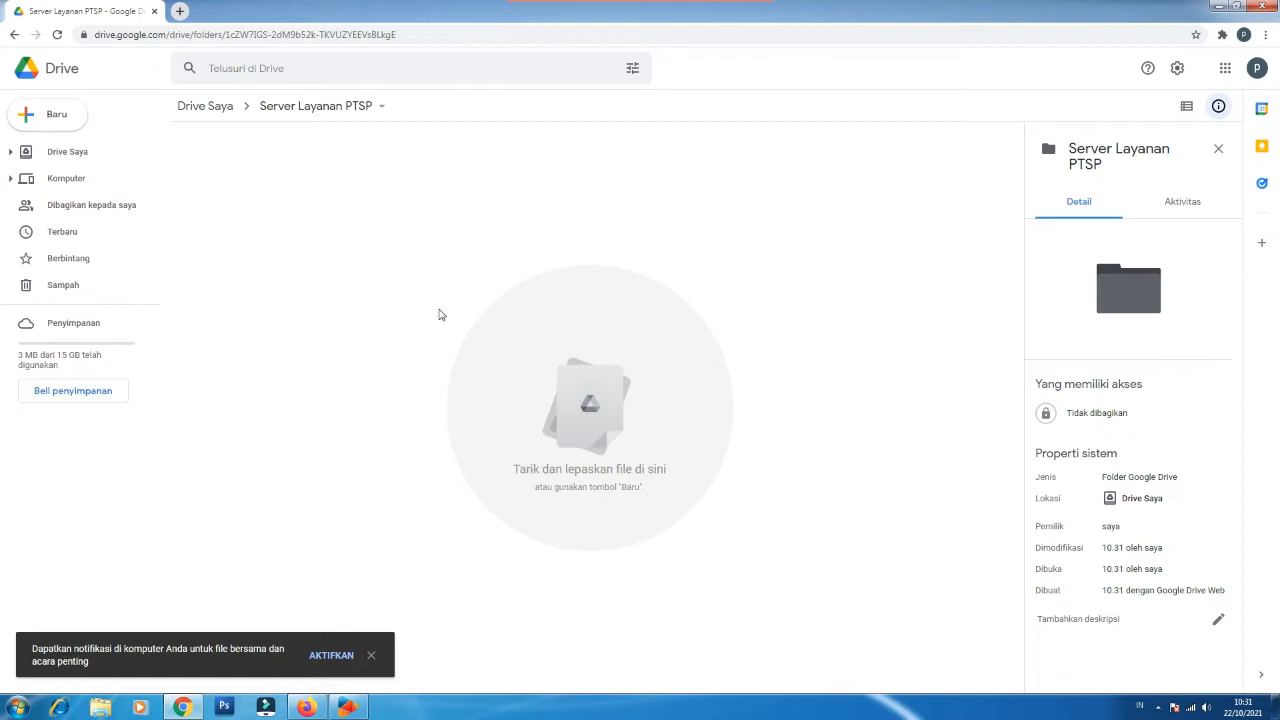
Step: Create three subfolders inside it: Formulir, Bukti and Template
right_click(427, 197)
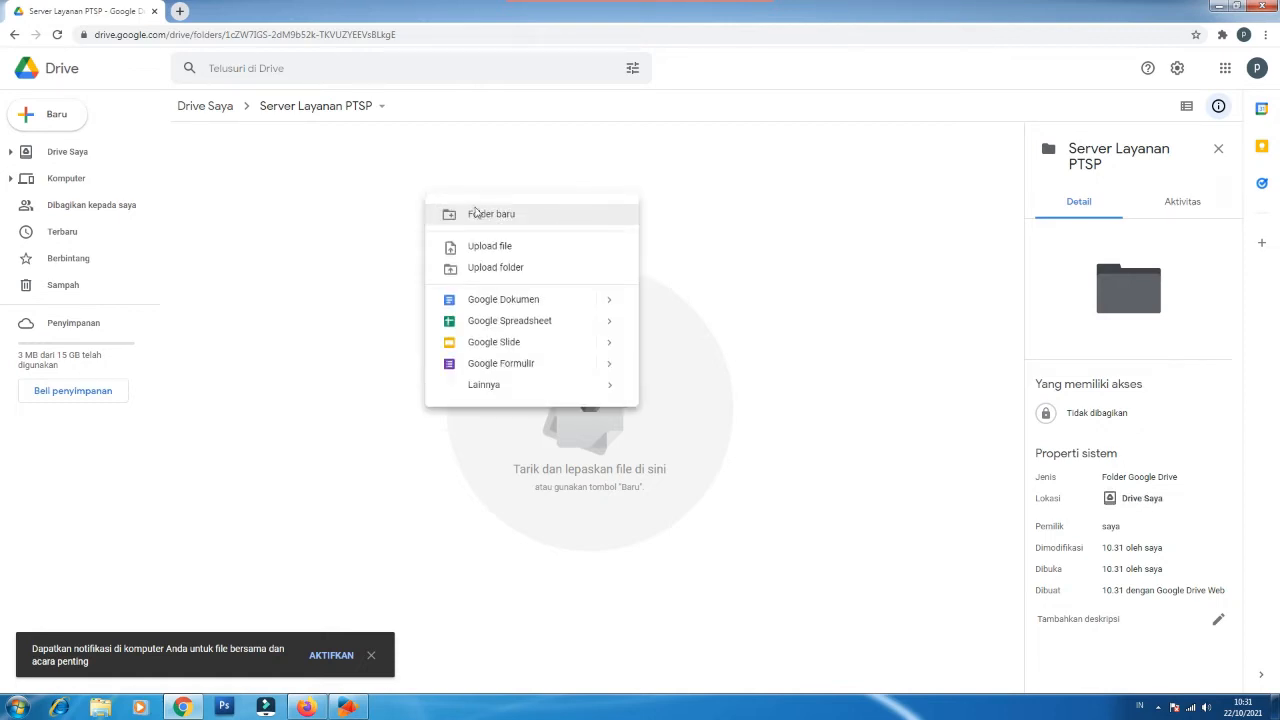
click(554, 221)
text(Formulir)
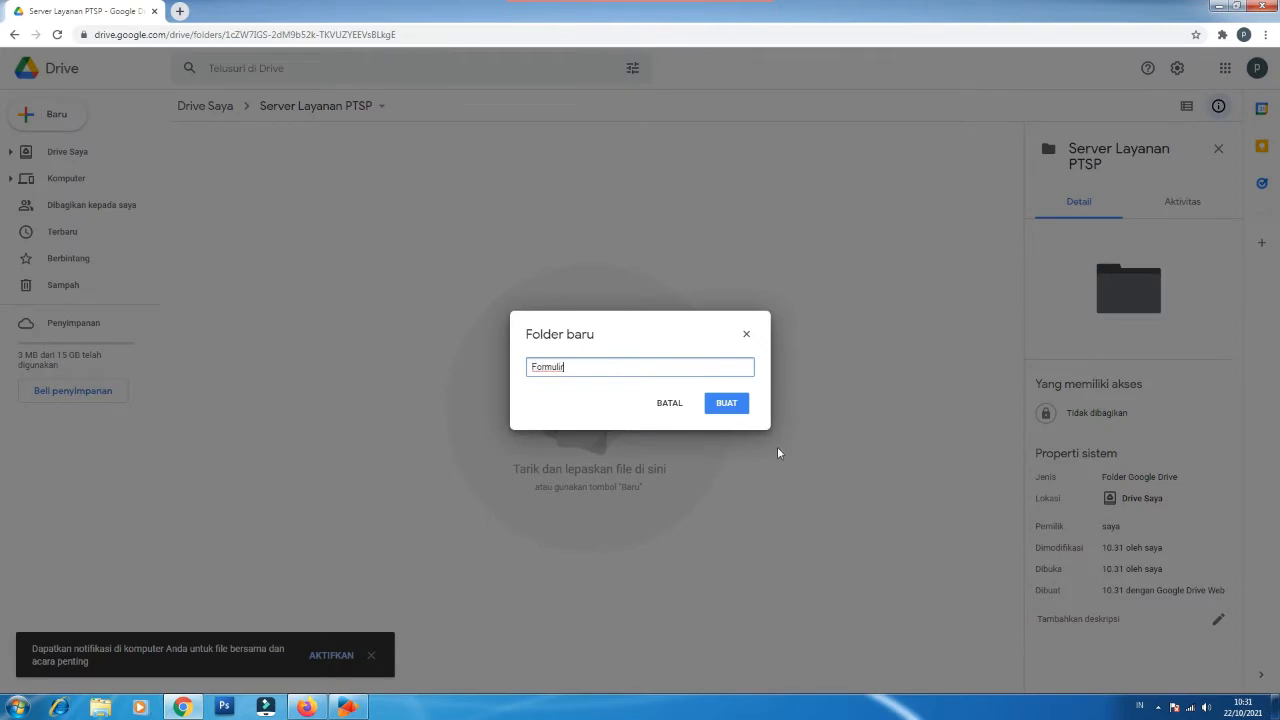
click(724, 412)
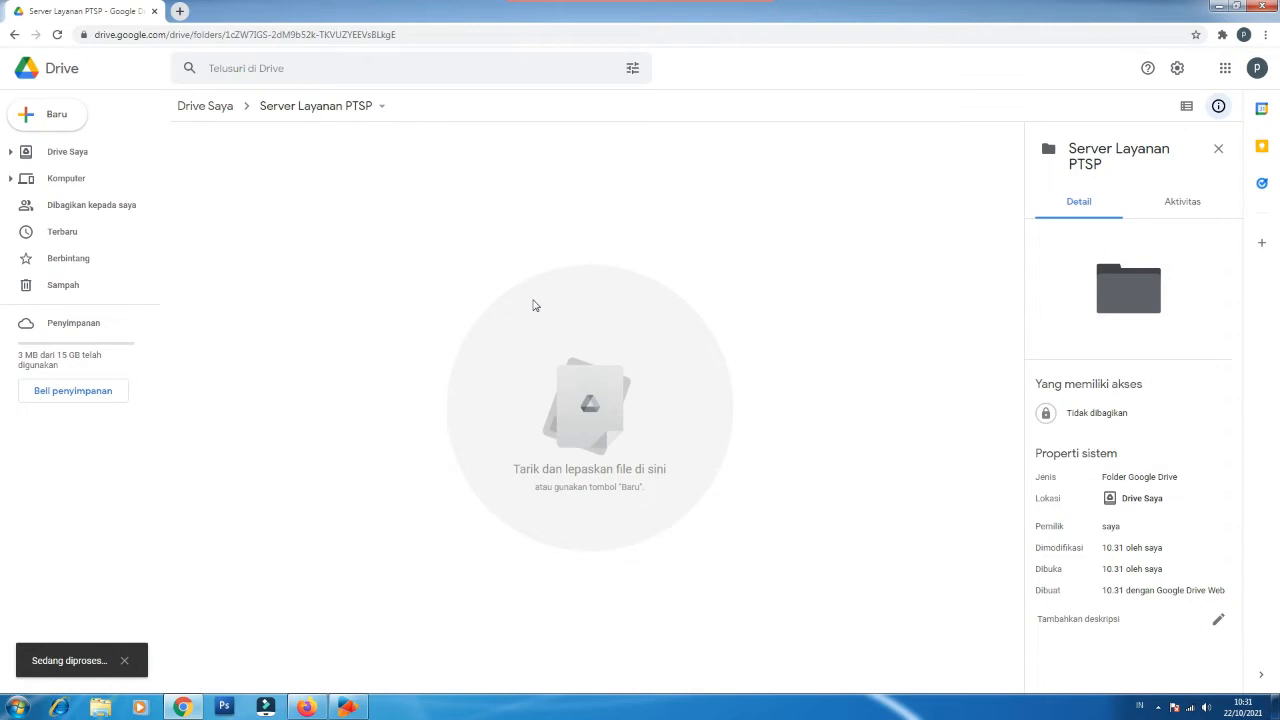
right_click(531, 303)
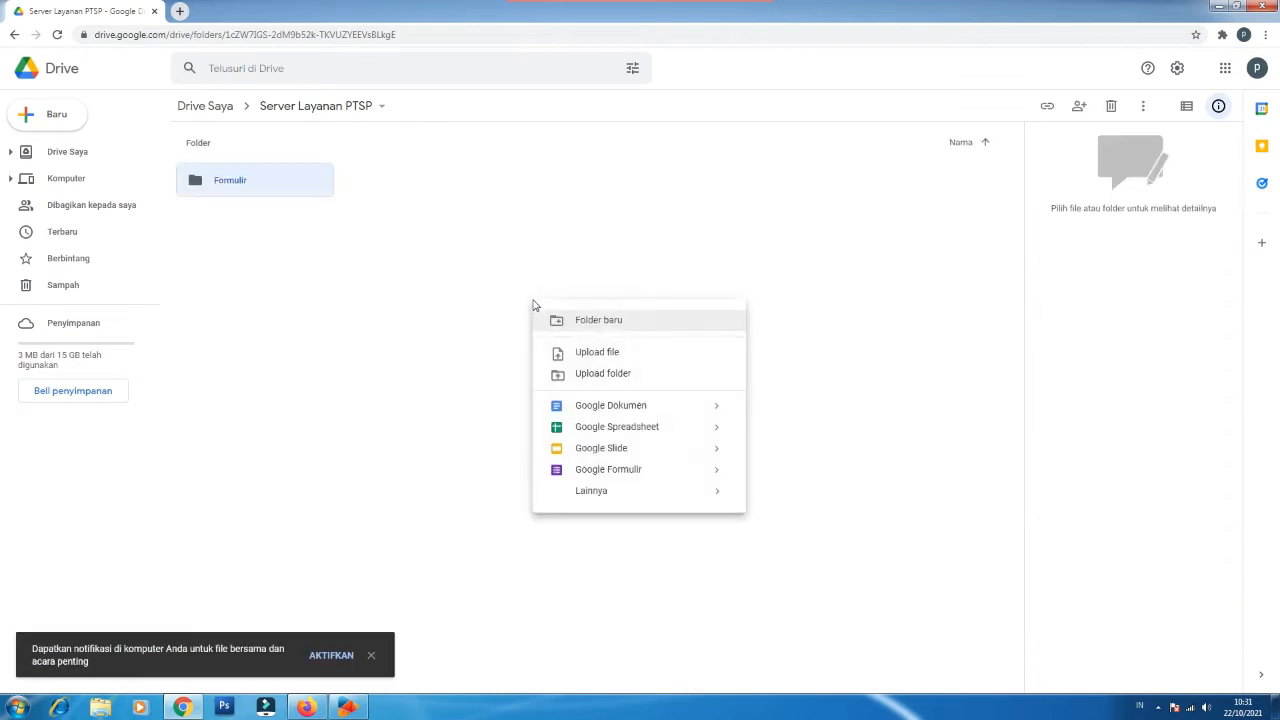
click(609, 321)
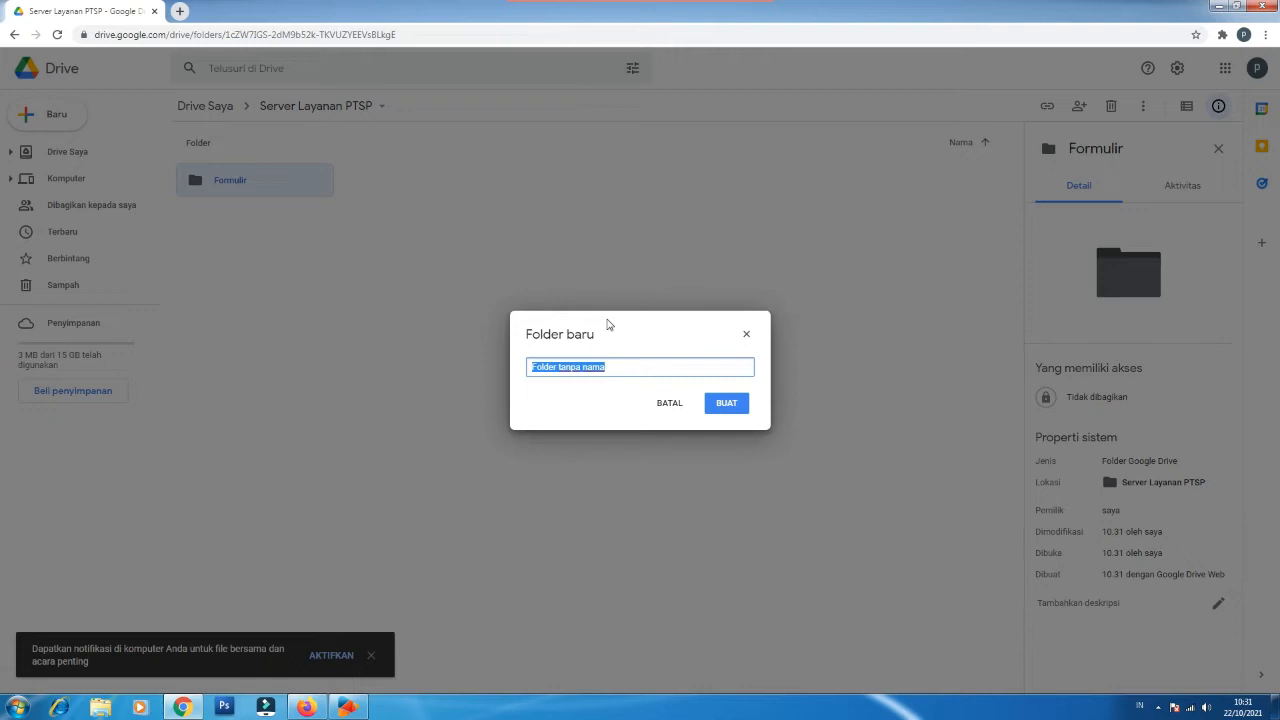
text(Buk)
click(724, 403)
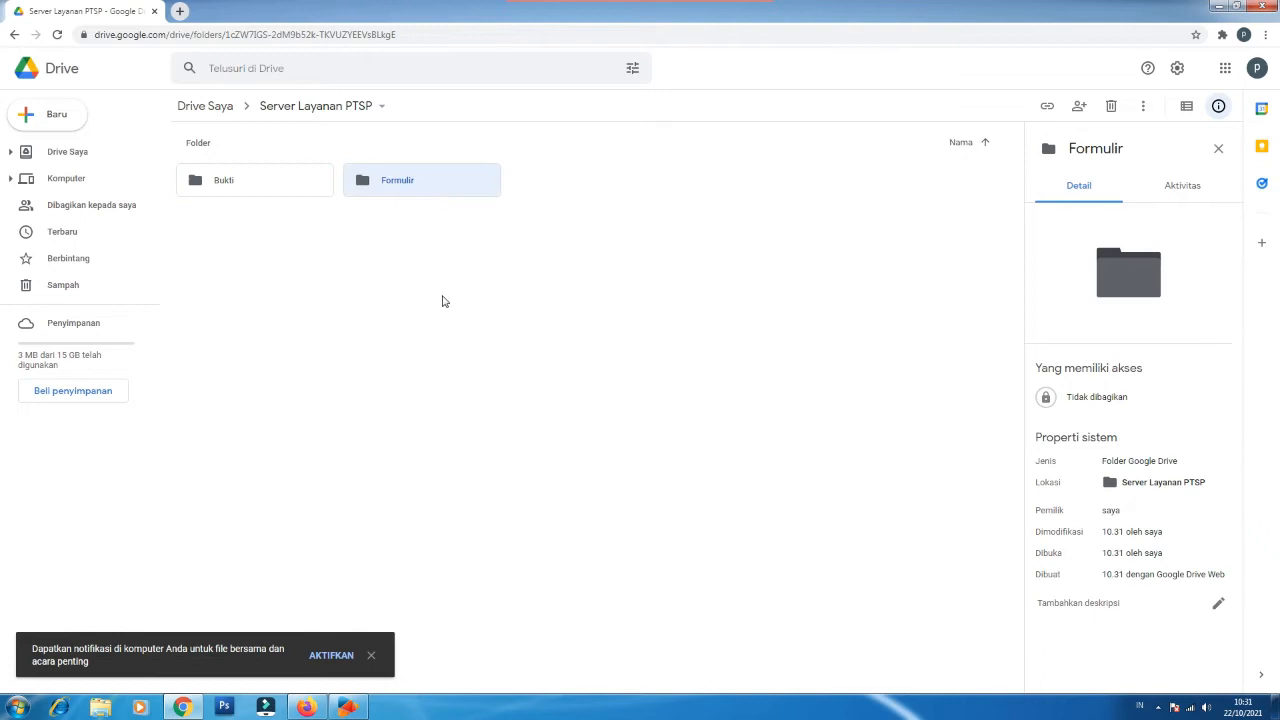
click(443, 301)
right_click(443, 300)
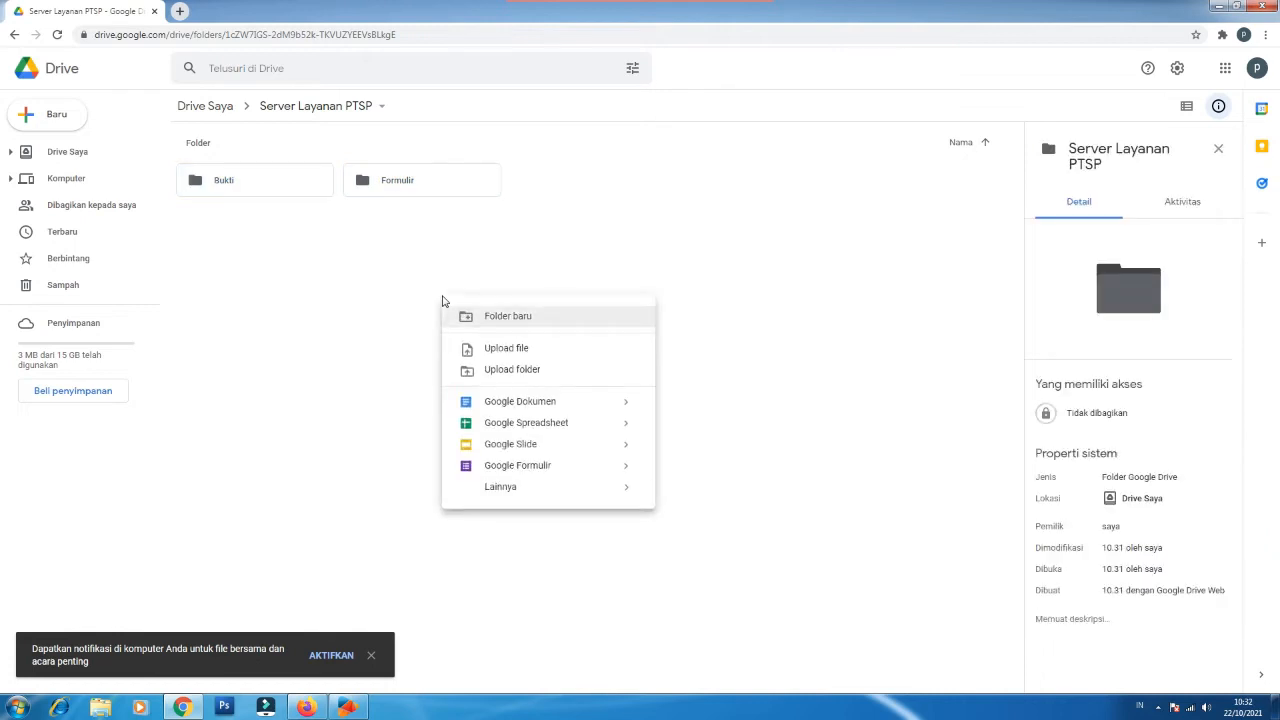
click(529, 318)
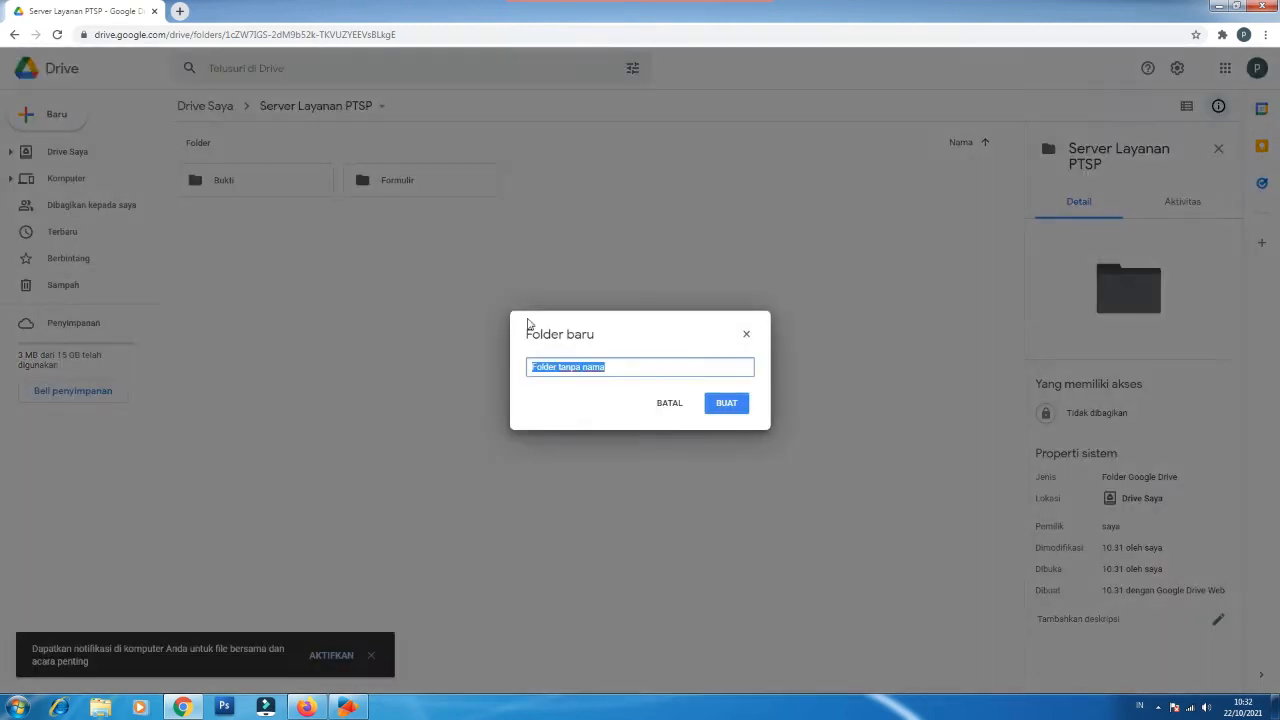
text(Template)
click(727, 405)
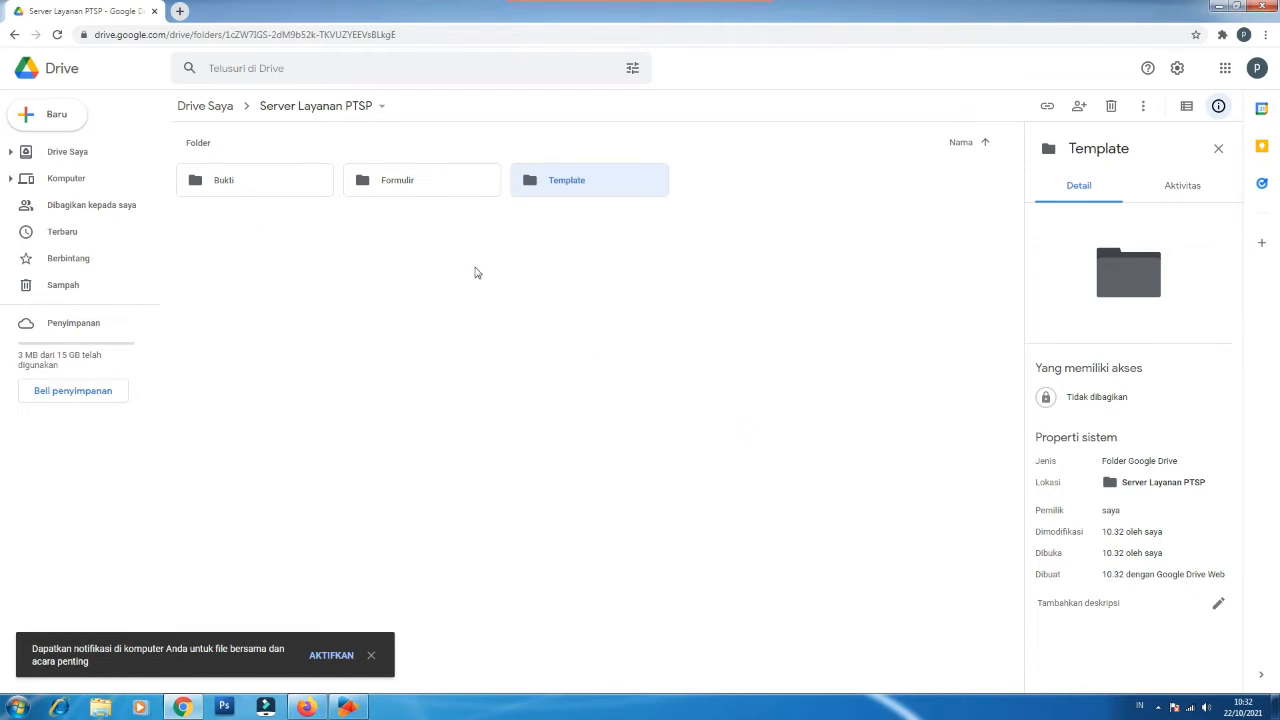
Step: Create a new blank Google Form inside the Formulir folder
double_click(419, 184)
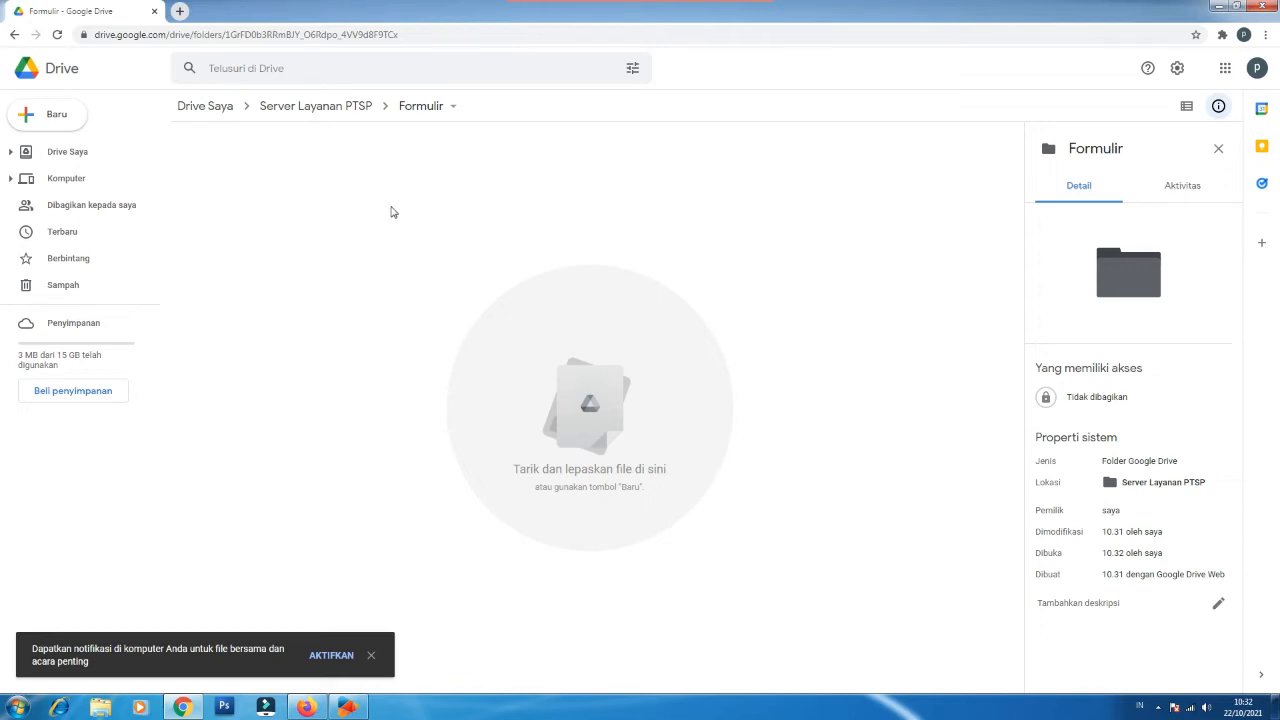
click(40, 120)
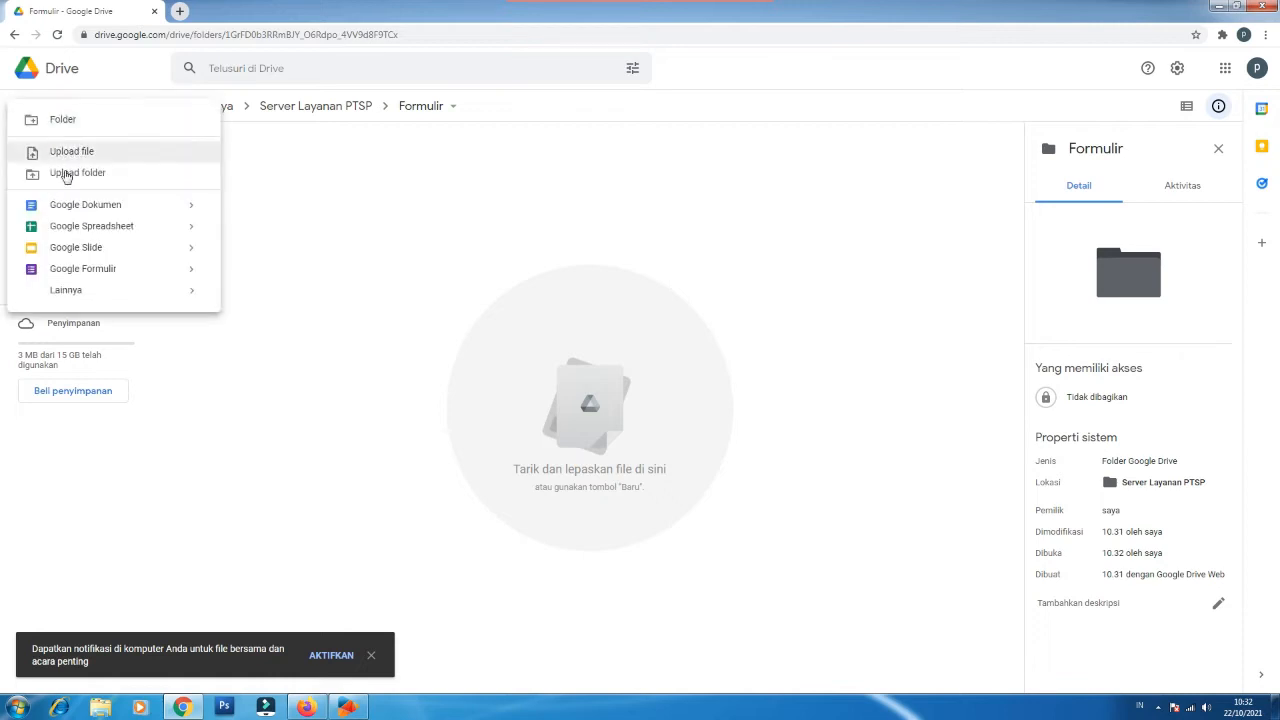
click(99, 277)
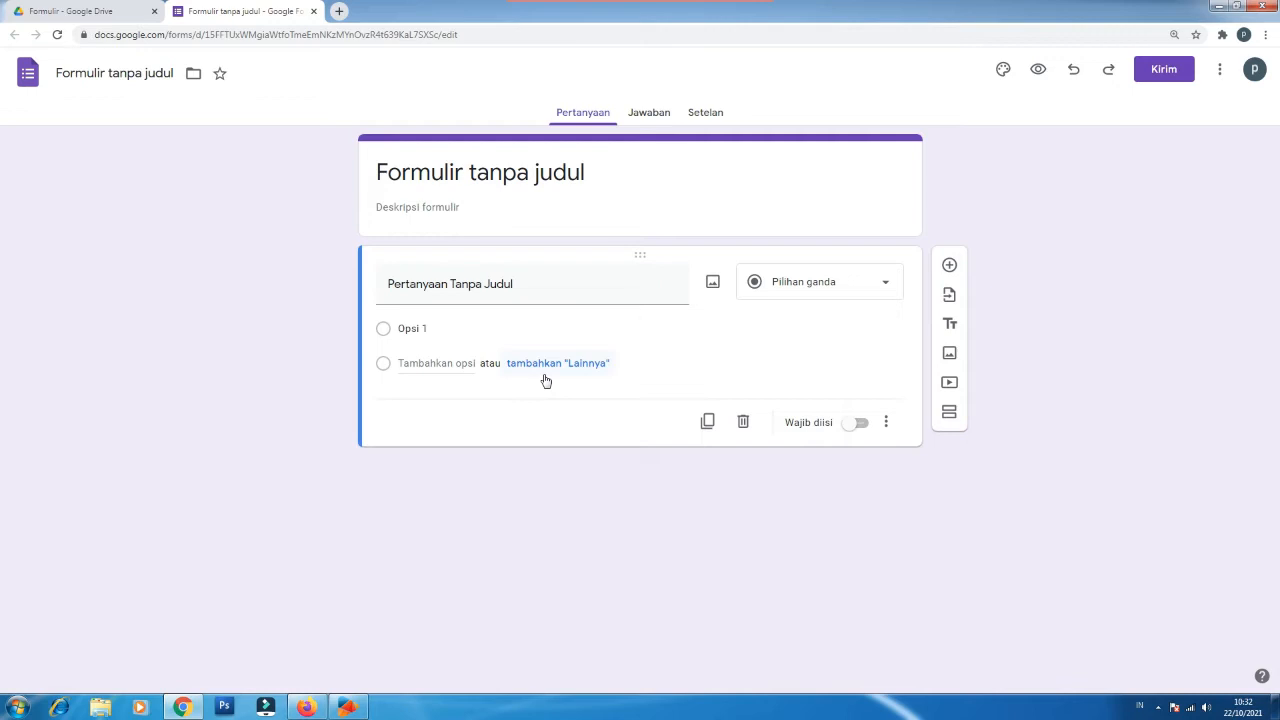
Step: Title the form 'Formulir Permohonan Layanan PKL/PPL/Magang & Penelitian' and paste the required-documents description
click(476, 172)
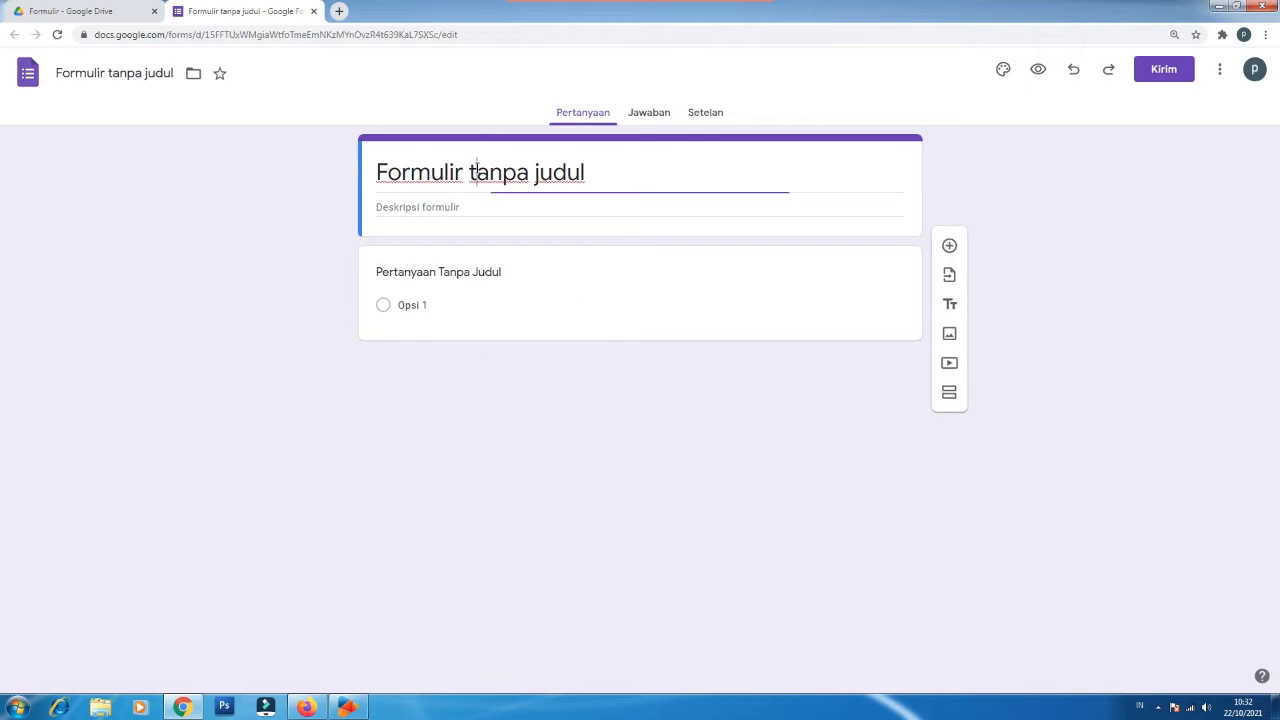
key(ctrl+a)
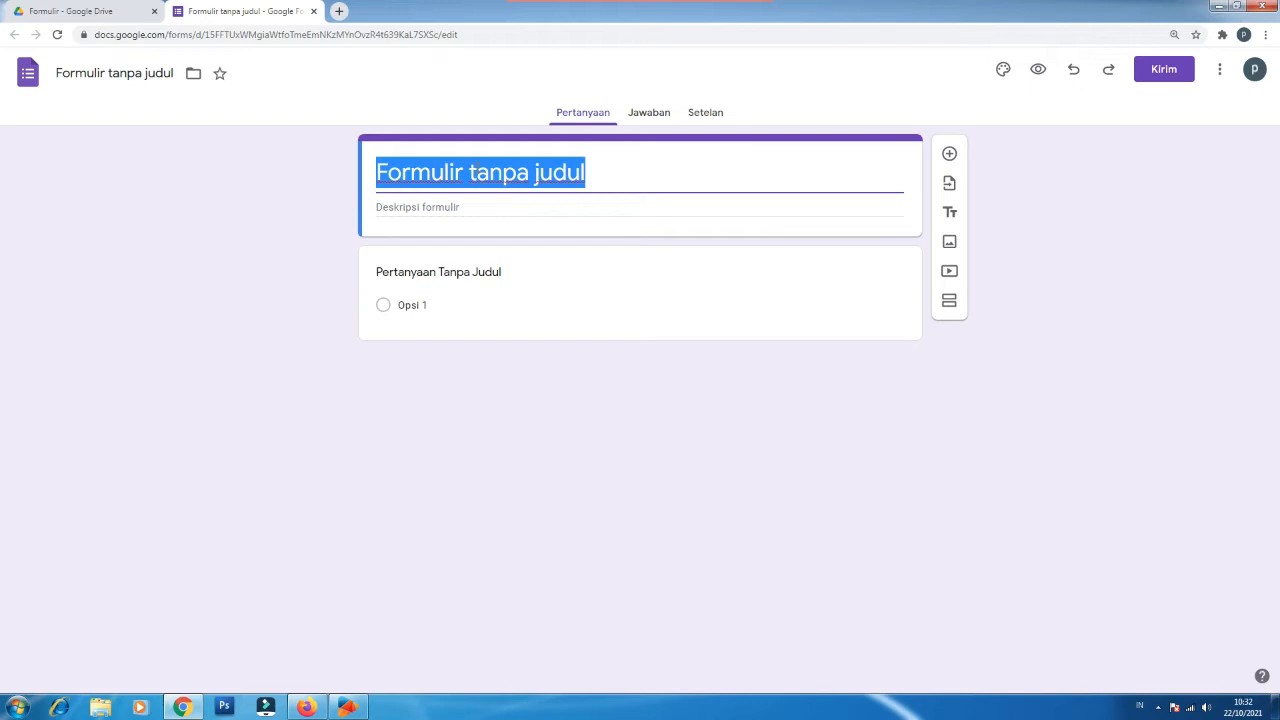
text(Formulir Permohonan Layanan PKL/PPL/Magang & Penelitian)
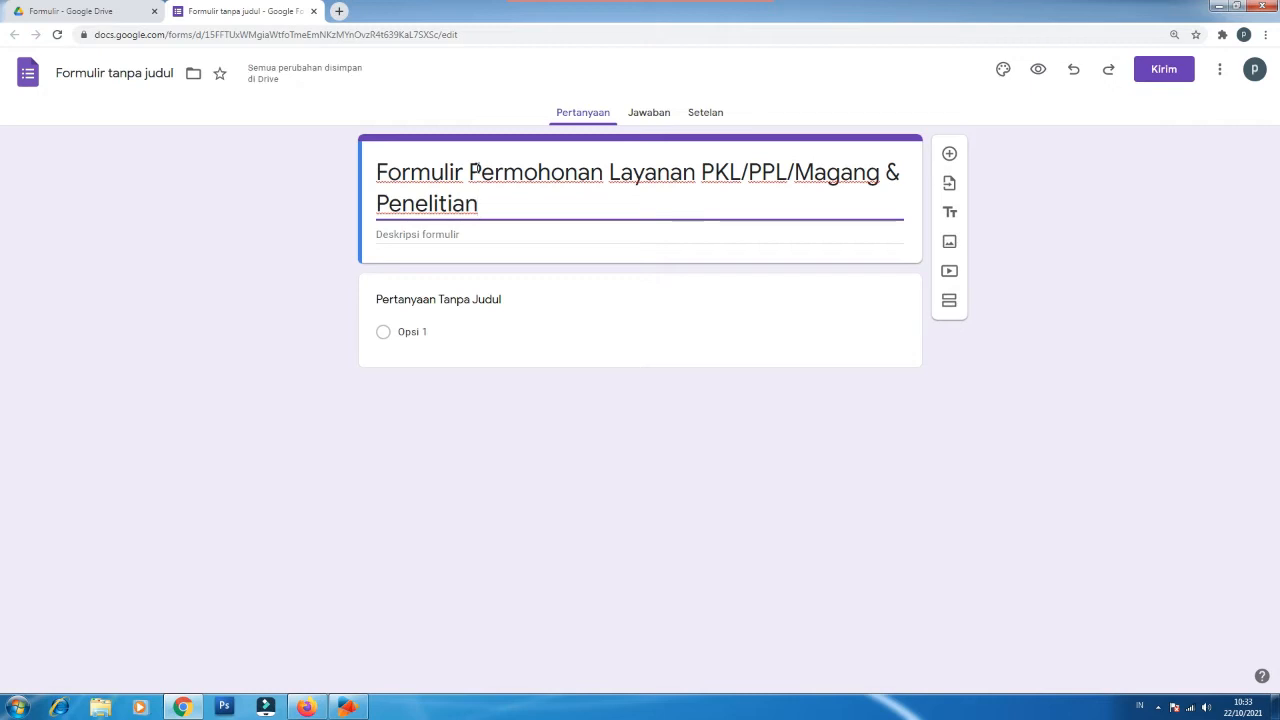
click(465, 234)
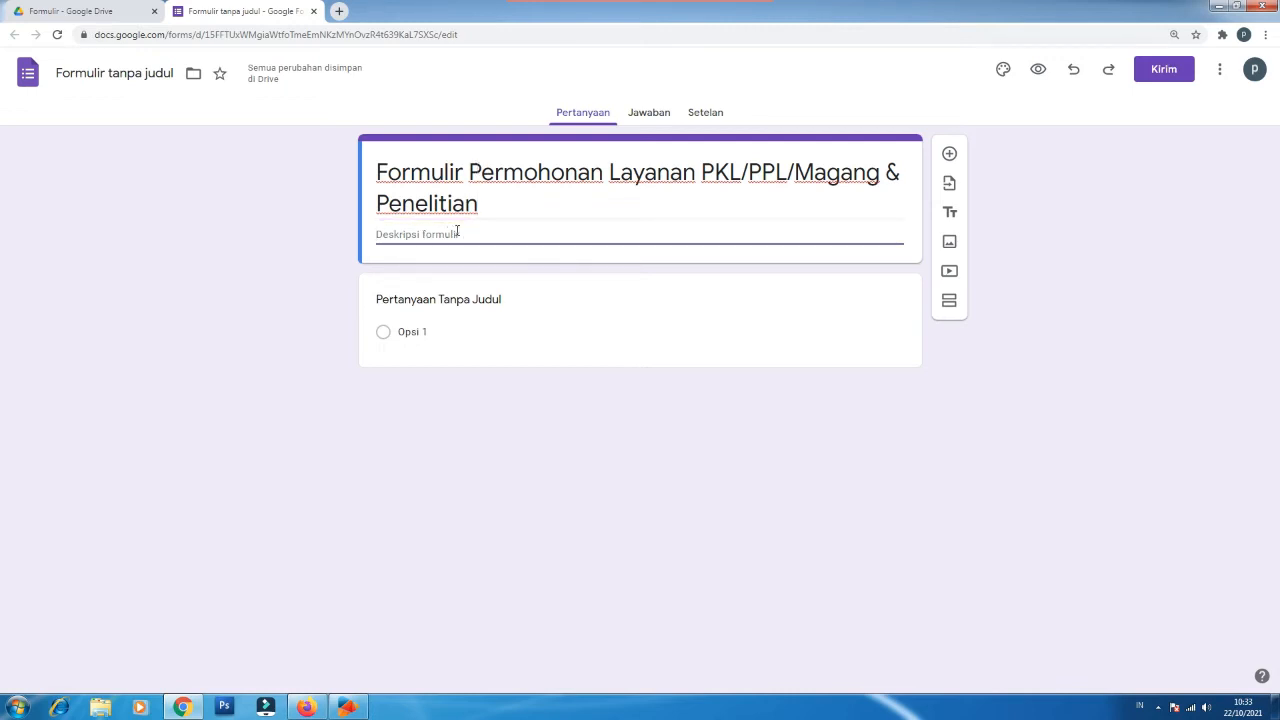
text(Silahkan persiapkan dokumen pendukung seperti : Surat Permohonan/pengantar, KTP/KTM, Kartu Vaksin, Proposal.)
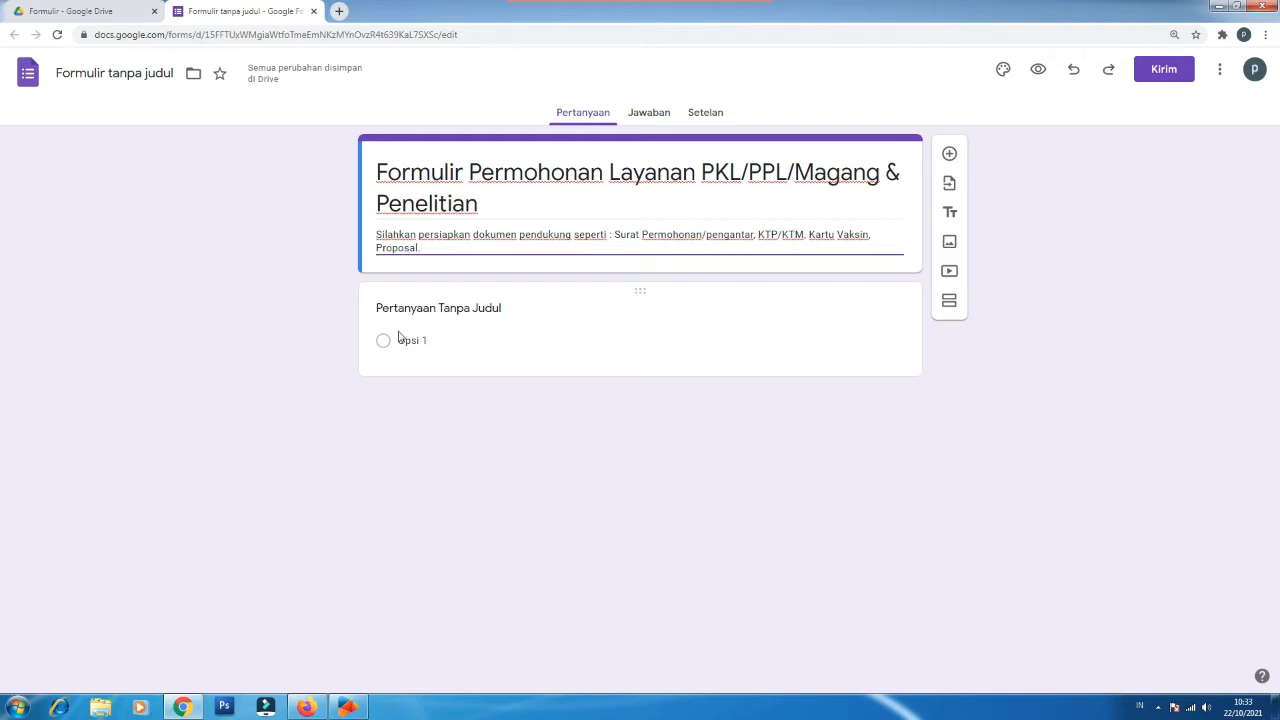
click(950, 302)
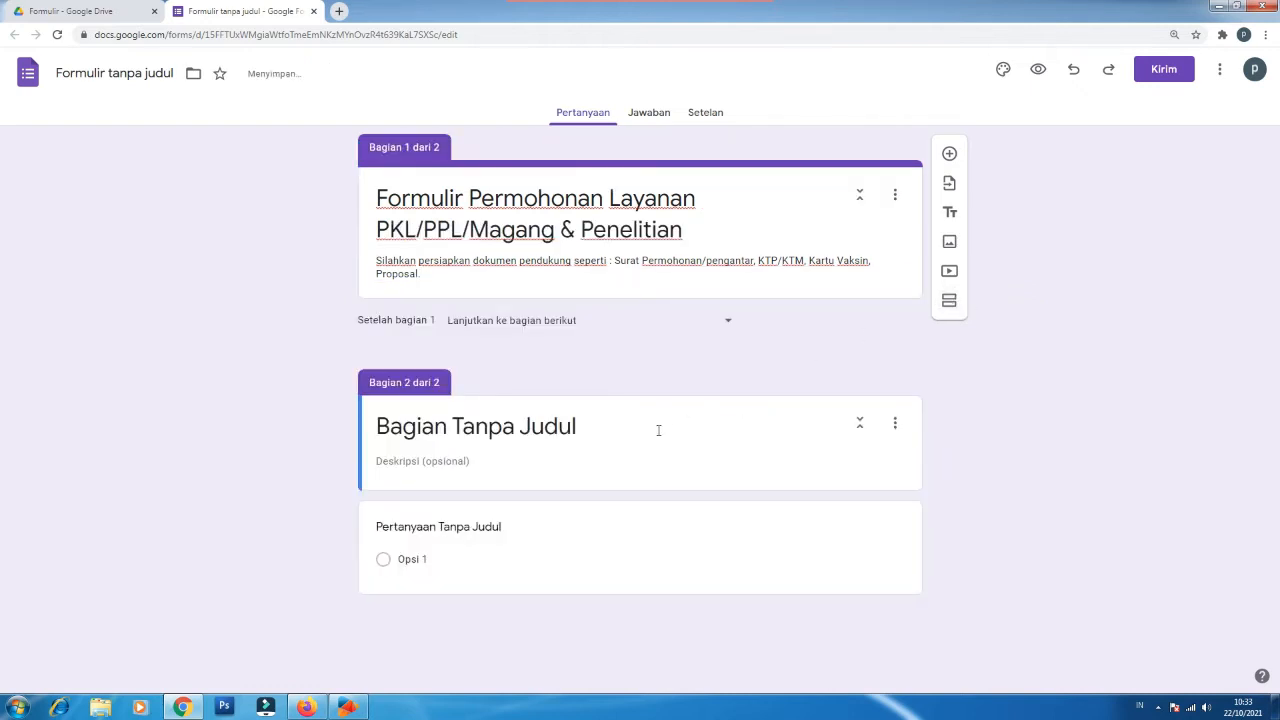
Step: Name section 2 'Identitas Pemohon (Sekolah/PT)' with description 'Data Sekolah/SMK/Perguruan Tinggi (PT)'
click(572, 426)
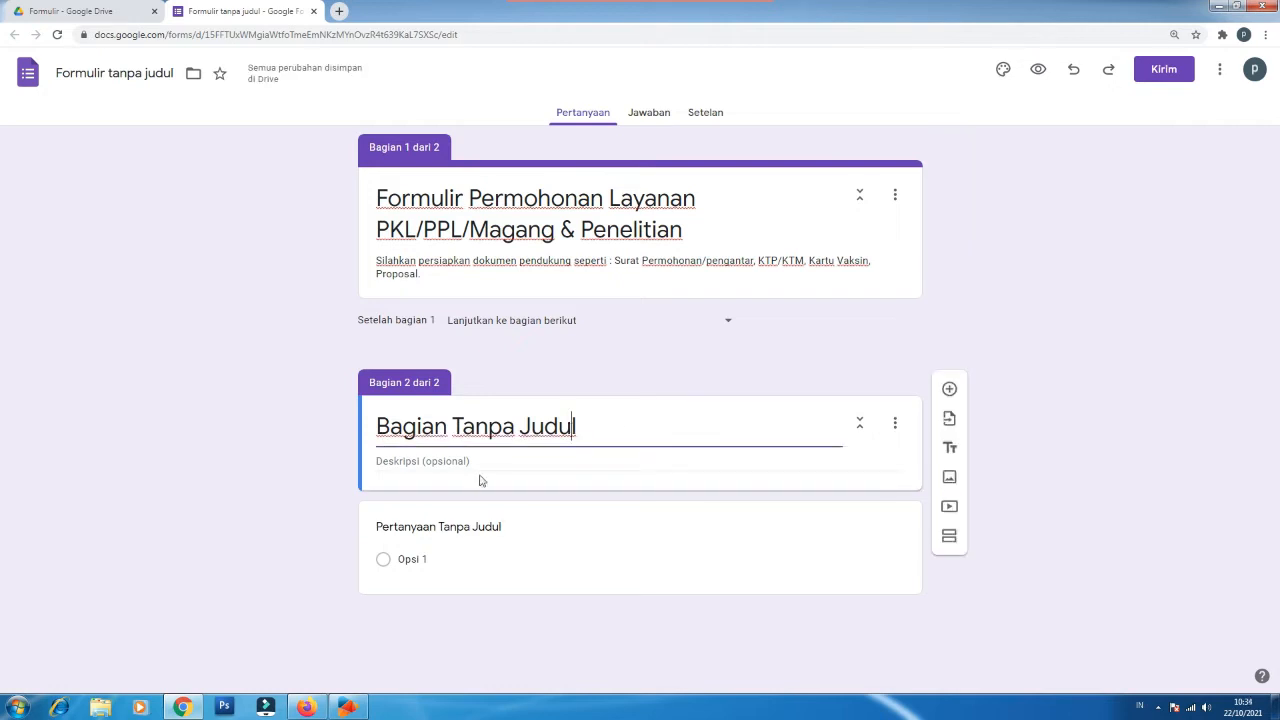
key(ctrl+a)
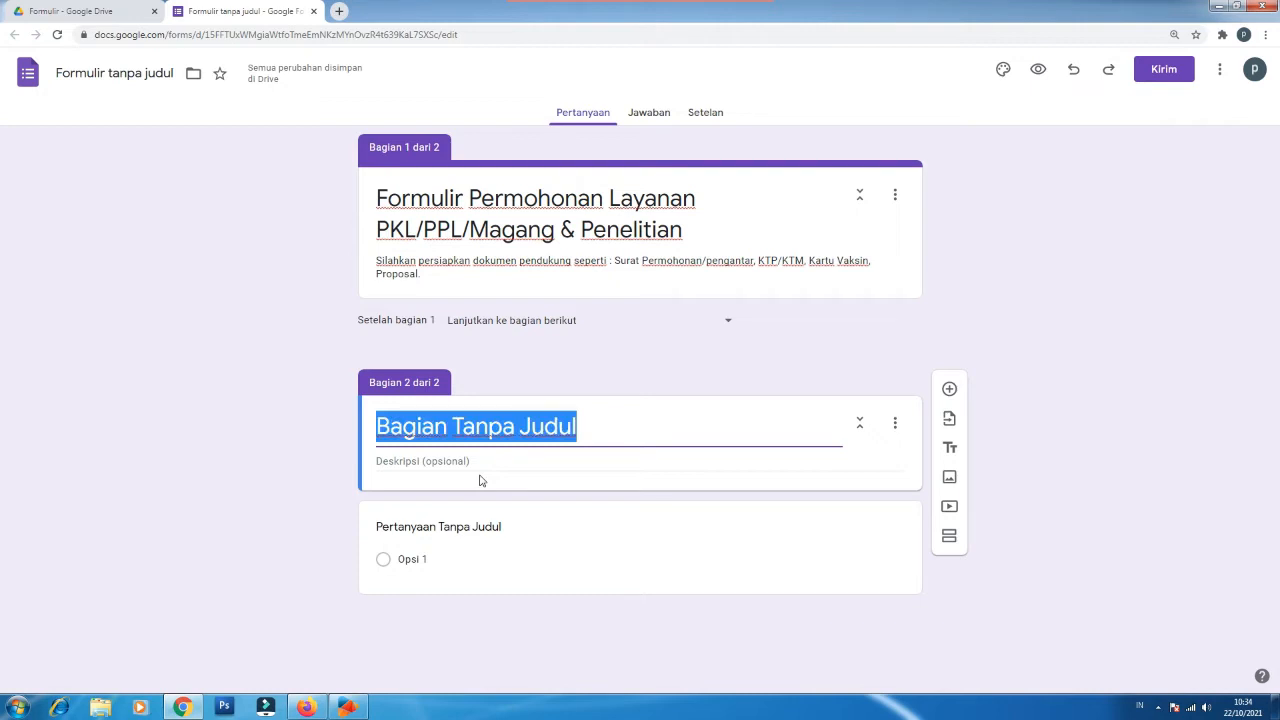
text(Identitas Pemohon (Sekolah/PT))
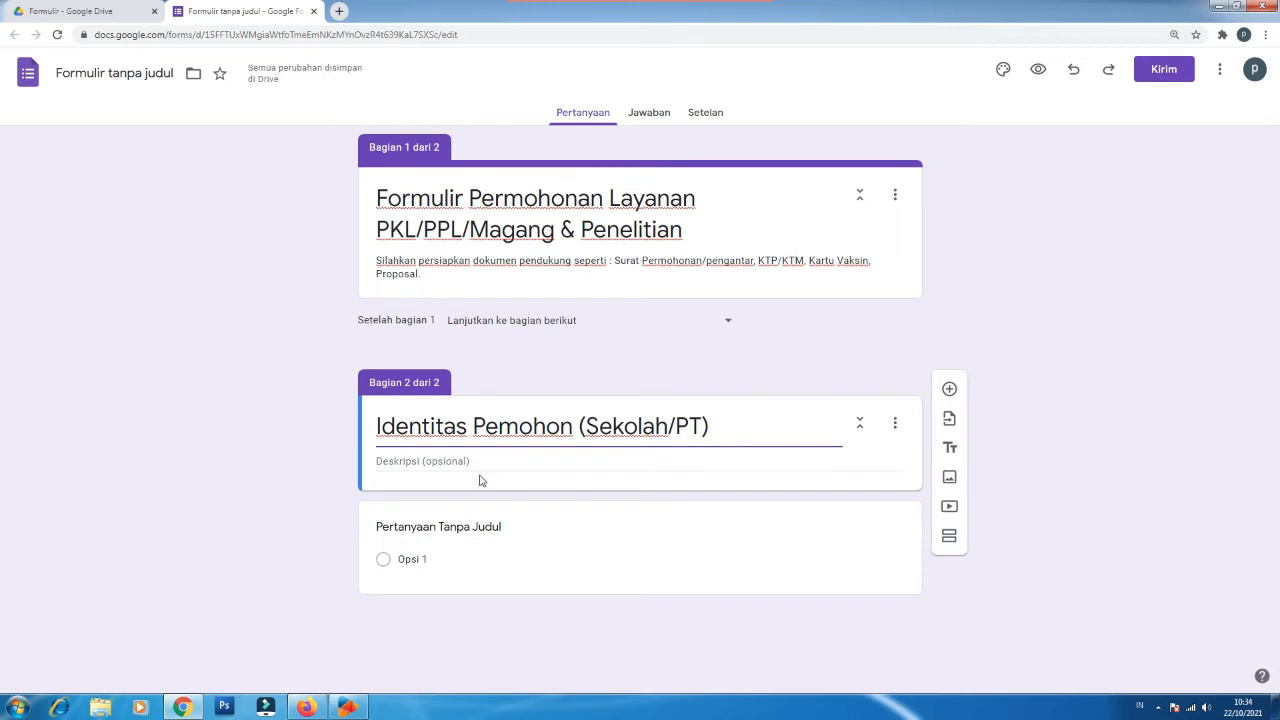
click(455, 461)
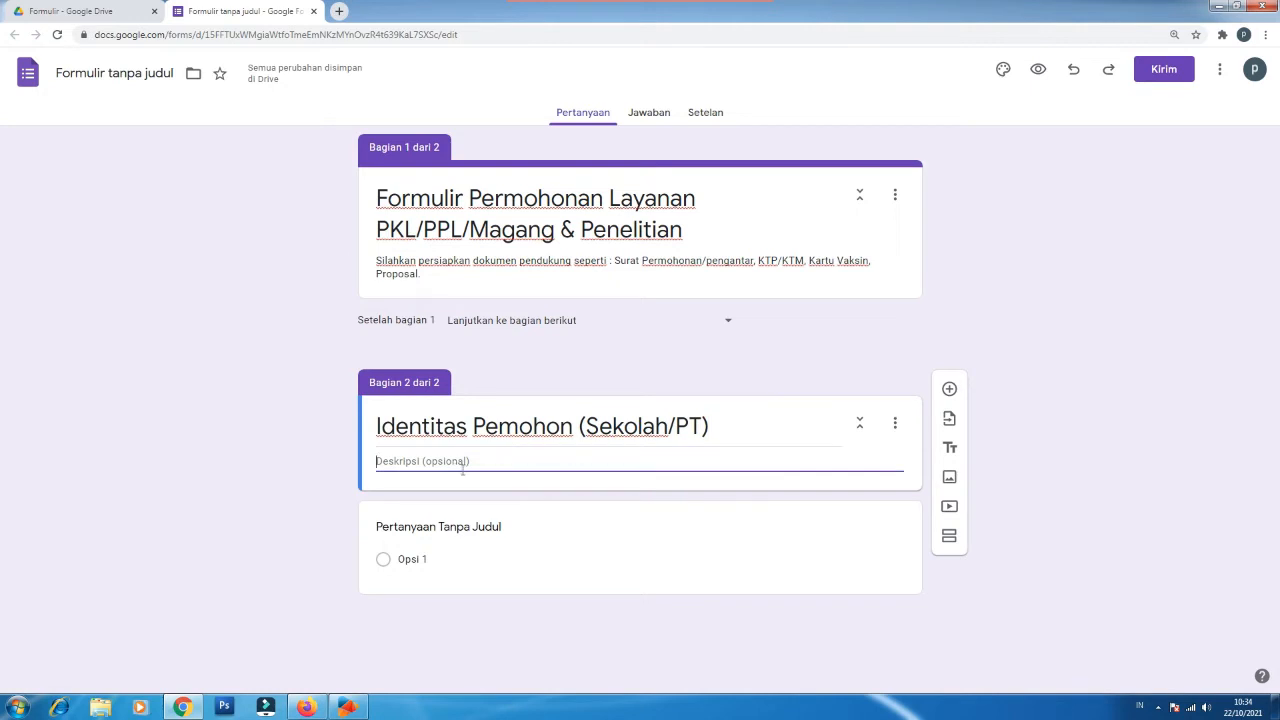
text(Data Sekolah/SMK/Perguruan Tinggi)
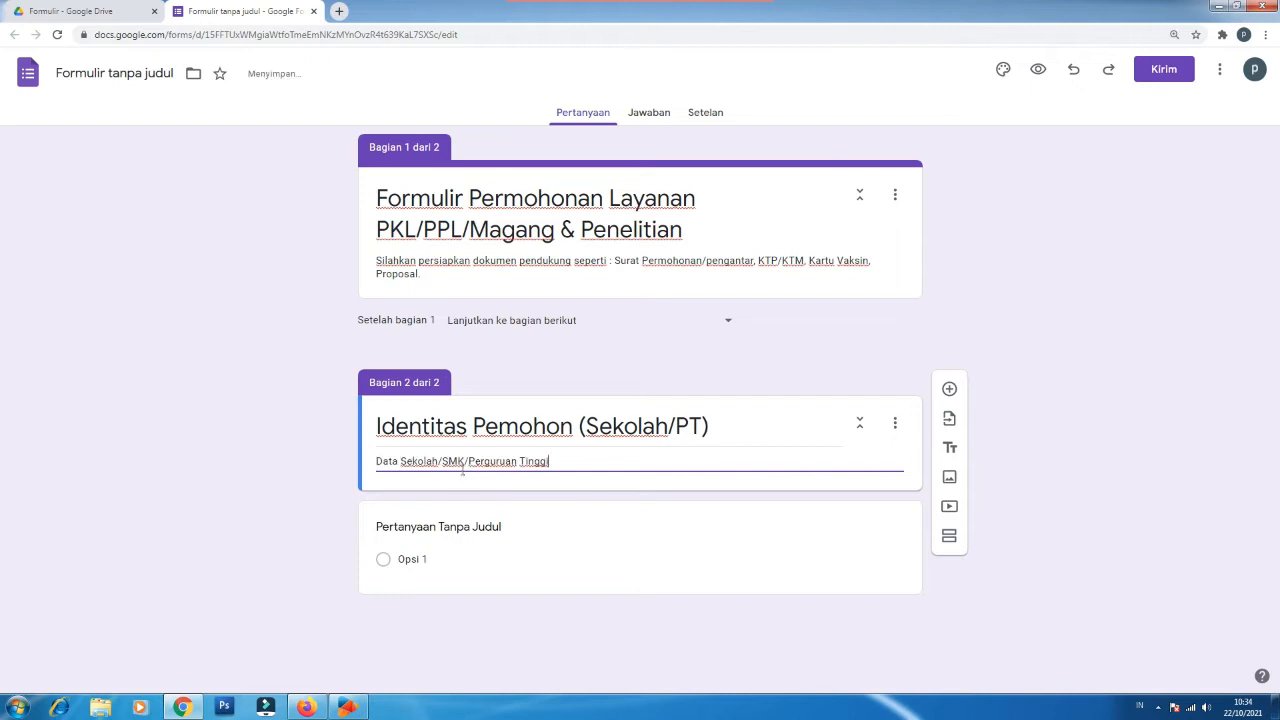
text((PT))
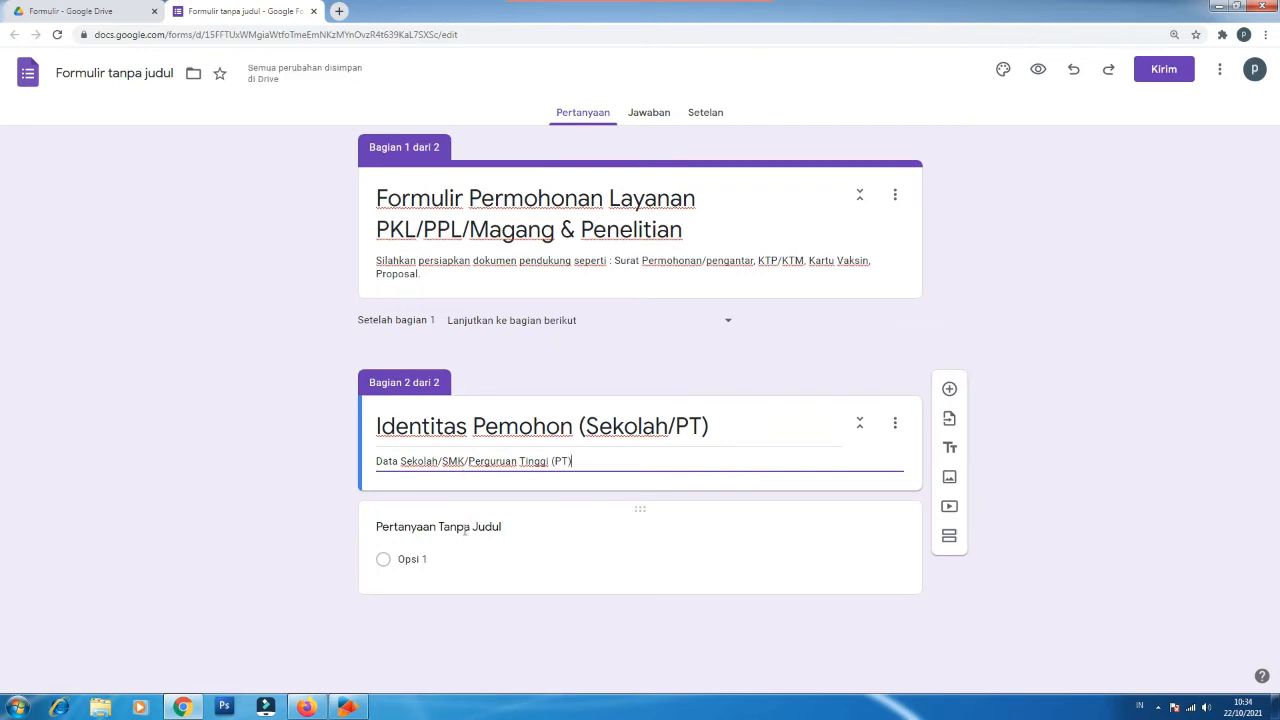
click(464, 530)
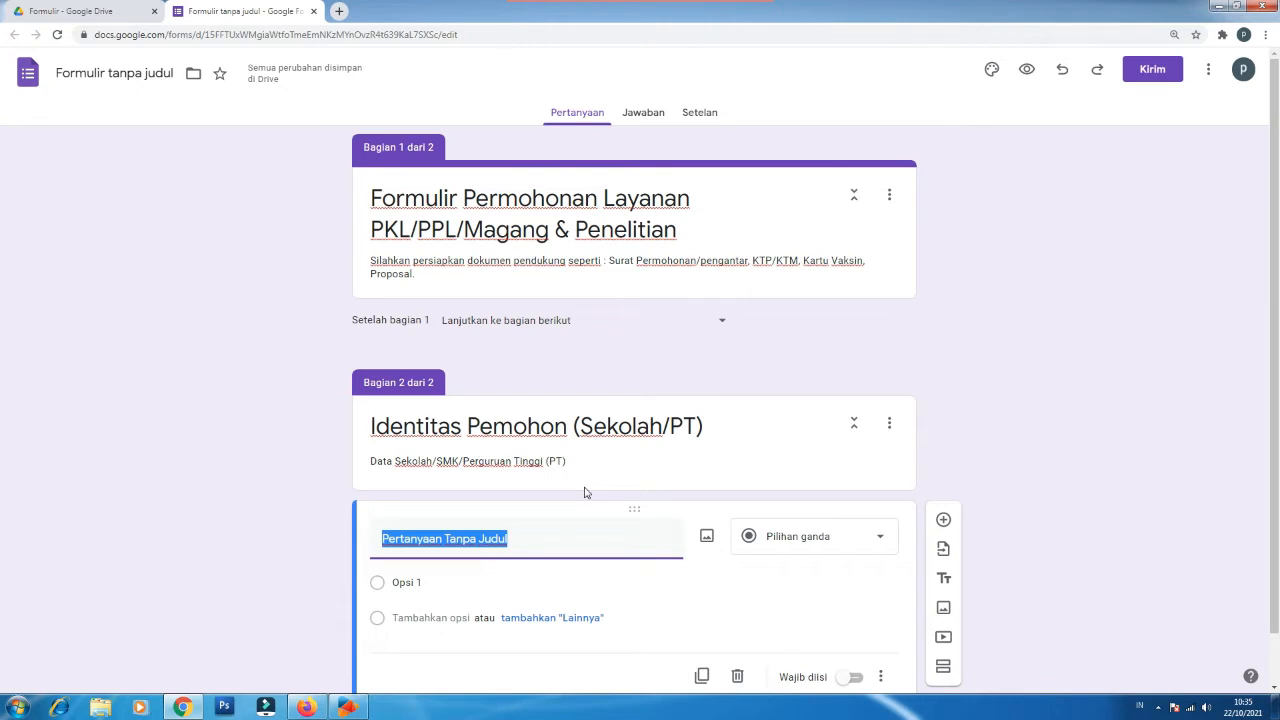
Step: Add a required short-answer 'Nama Sekolah/PT' and a required paragraph 'Alamat Sekolah/PT' question
text(Nama Sekolah/PT)
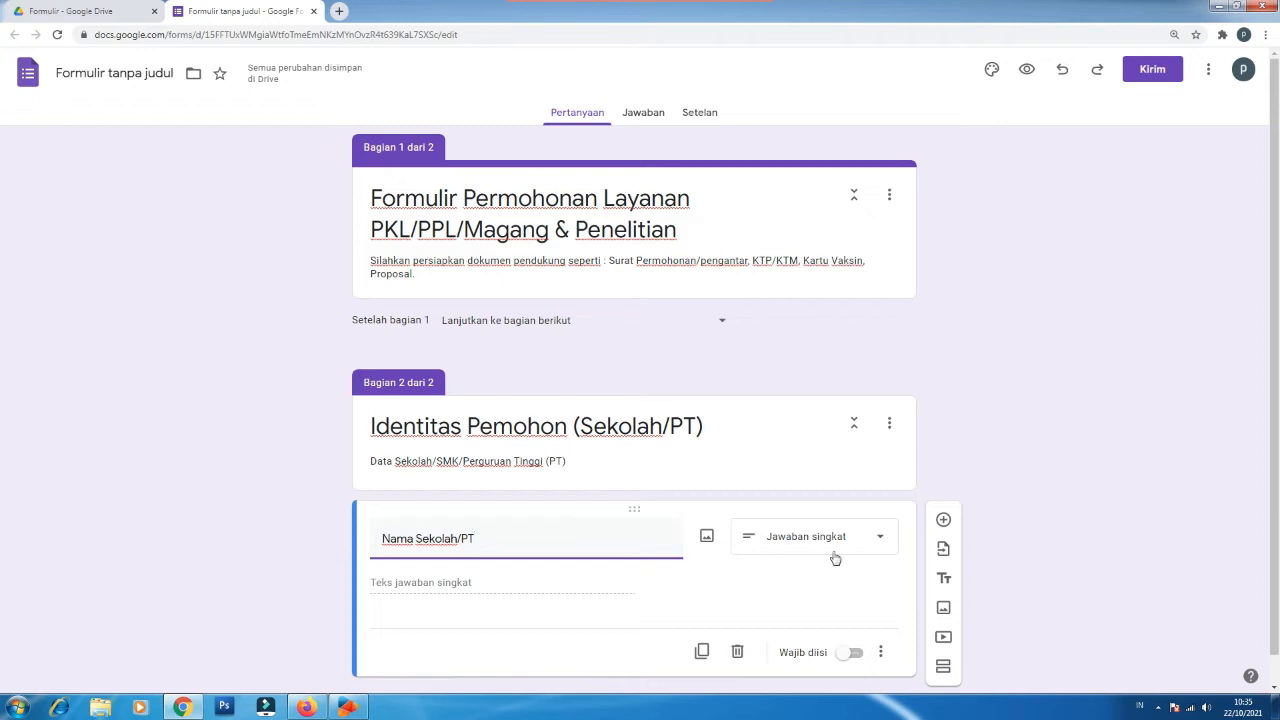
click(855, 655)
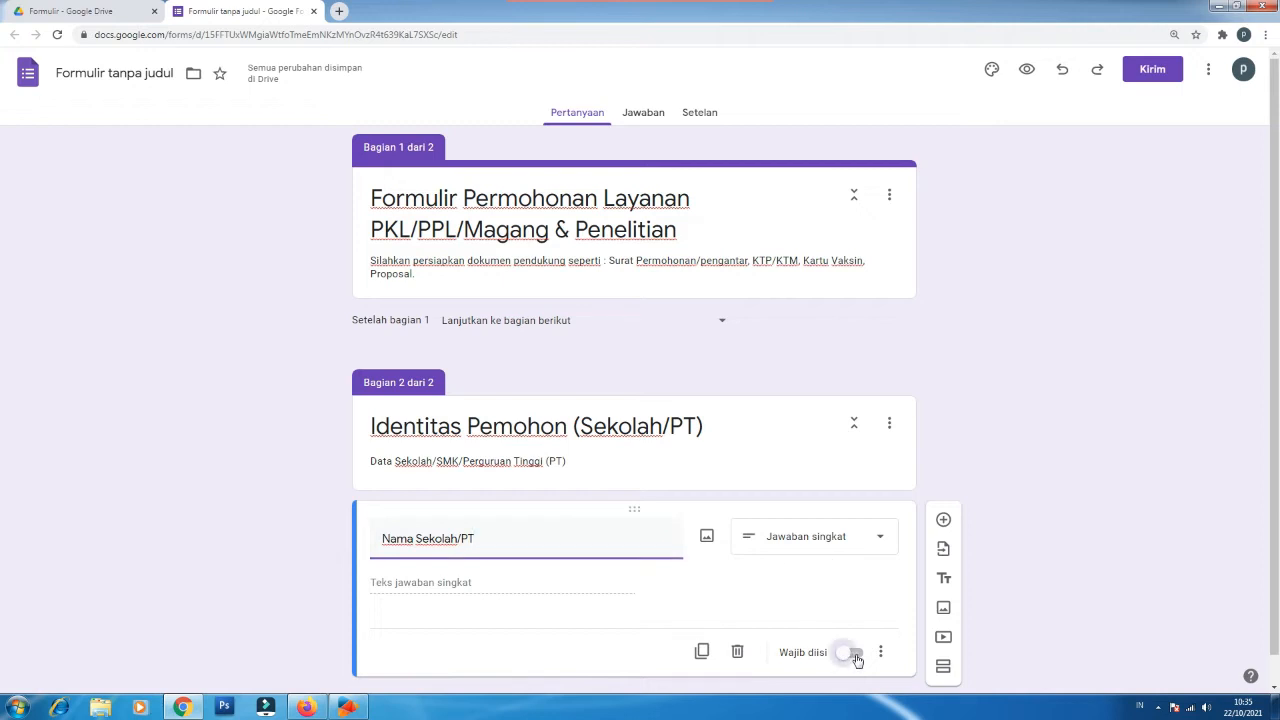
click(944, 521)
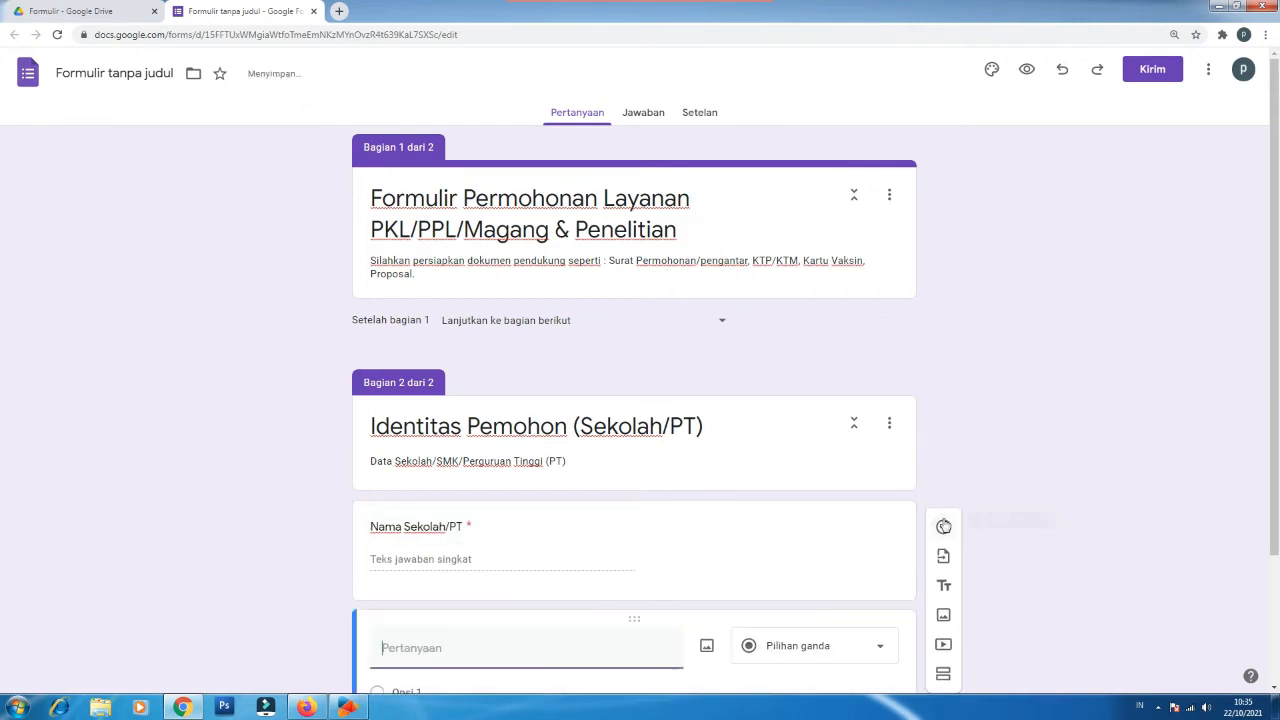
drag(1276, 515, 1276, 613)
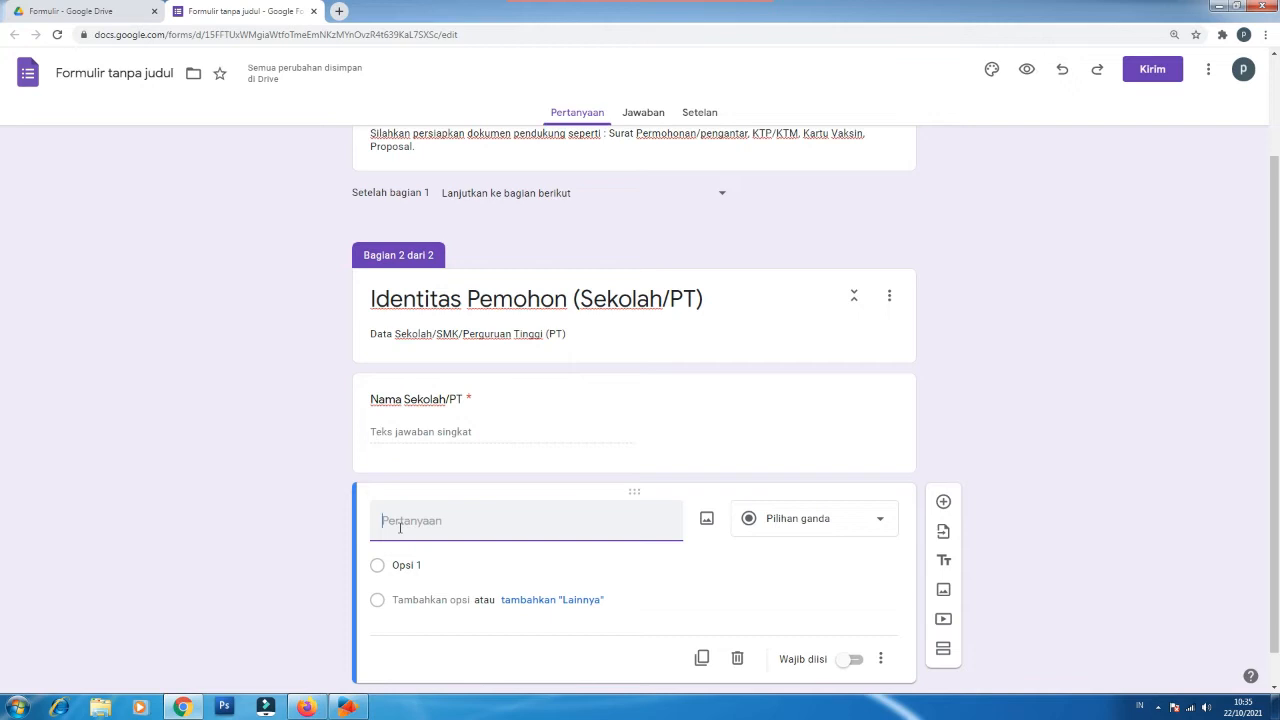
text(Alamat Sekolah/PT)
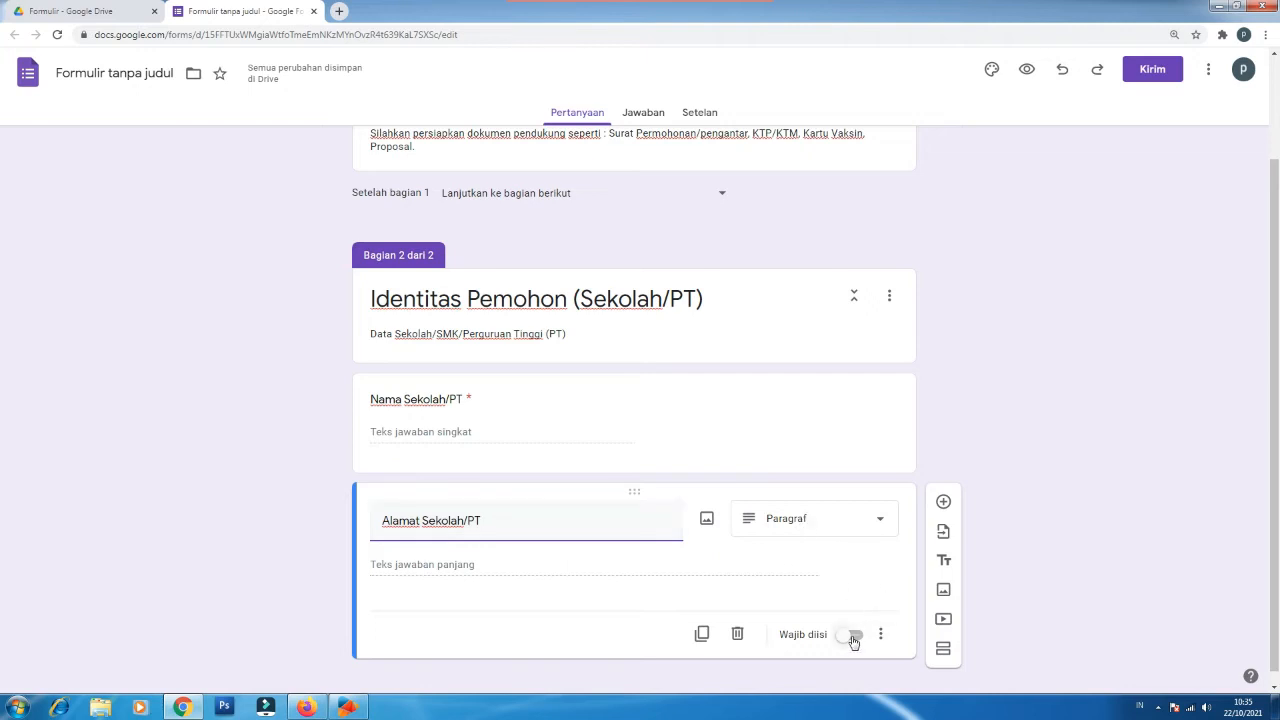
click(815, 521)
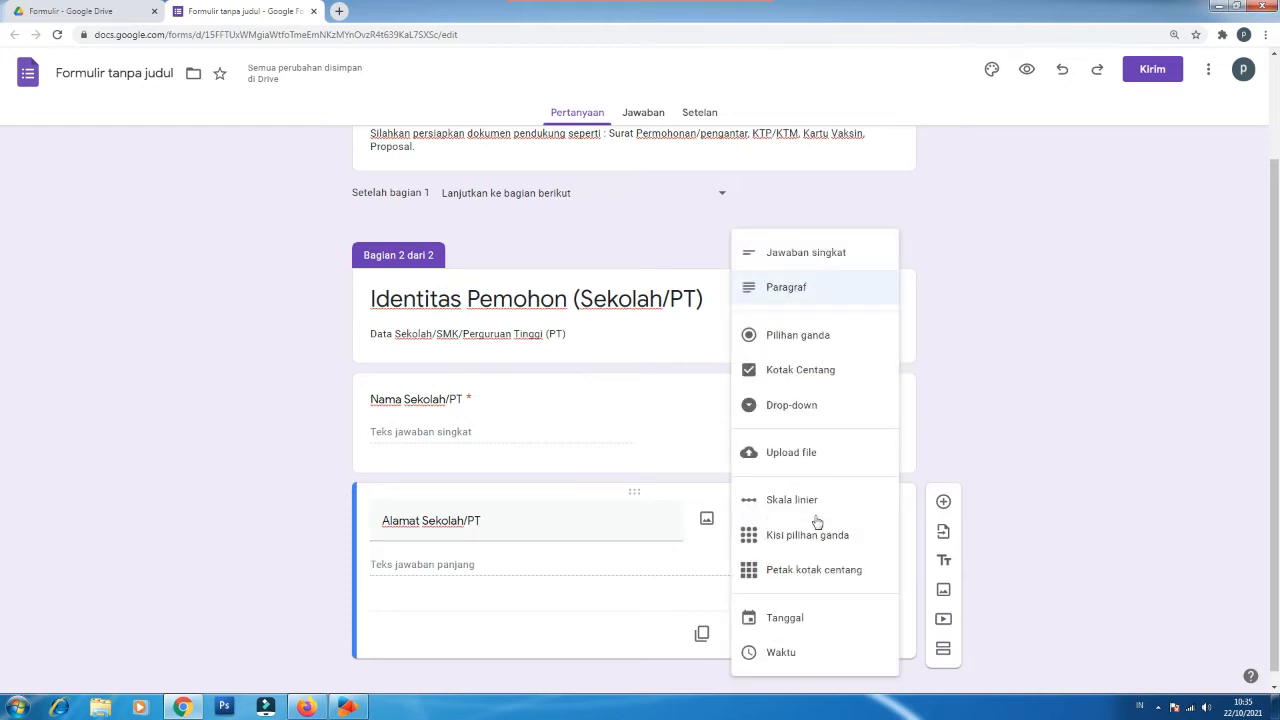
click(806, 291)
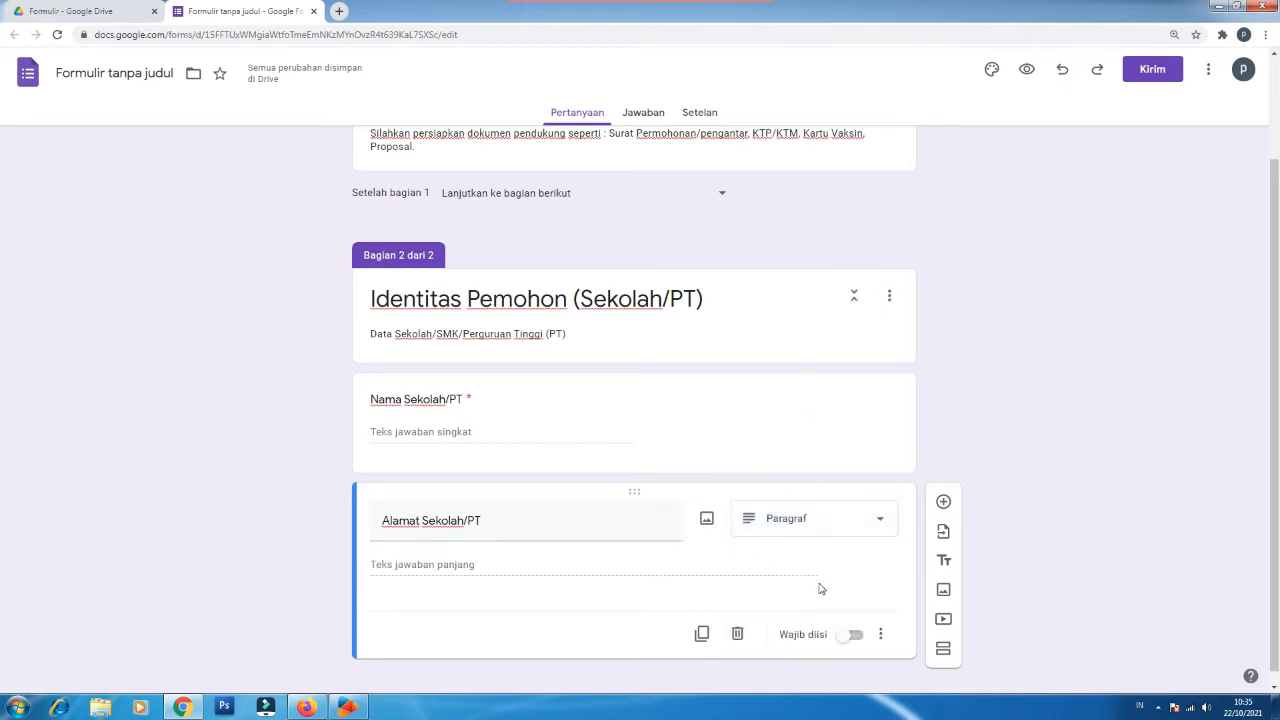
click(853, 640)
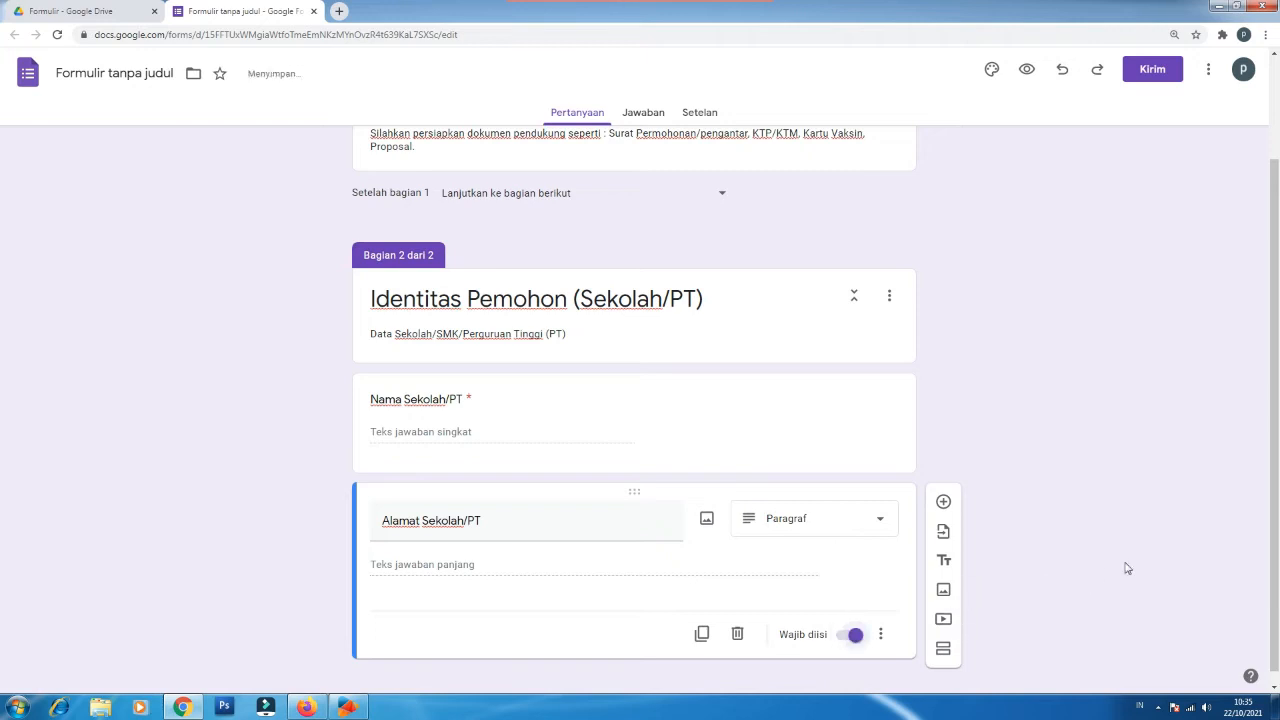
scroll(1275, 590, down, 1)
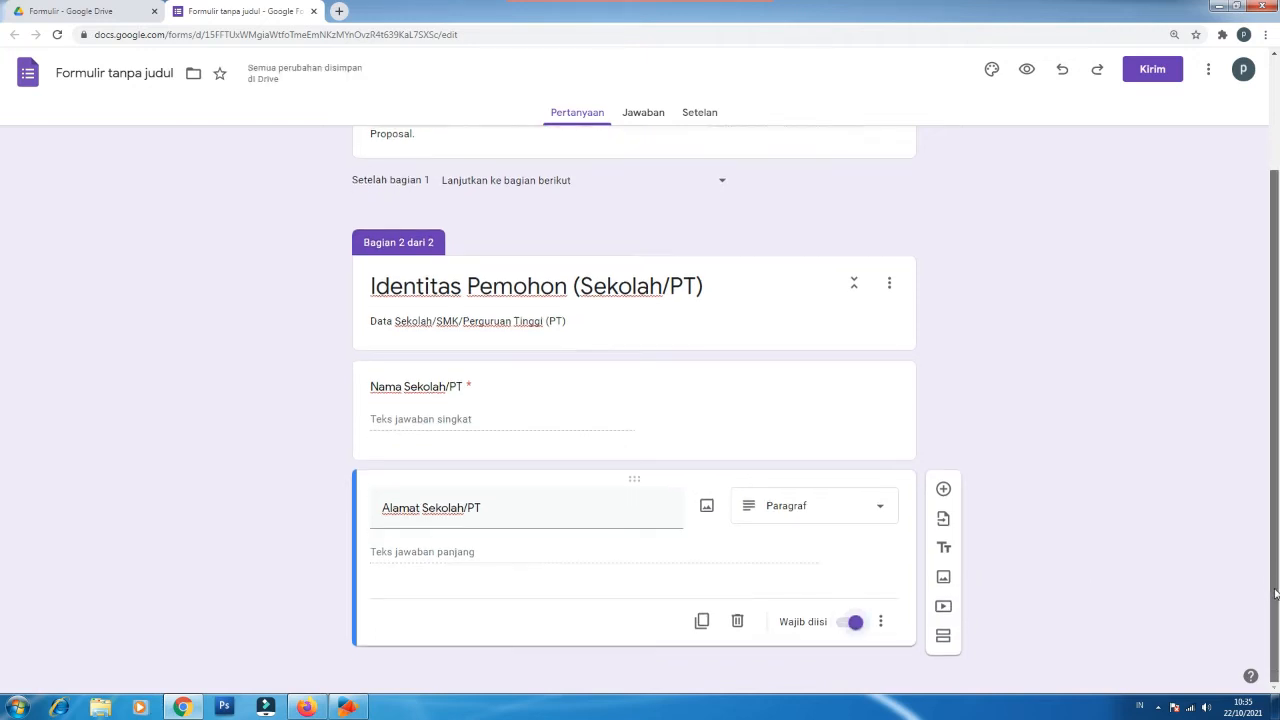
click(940, 638)
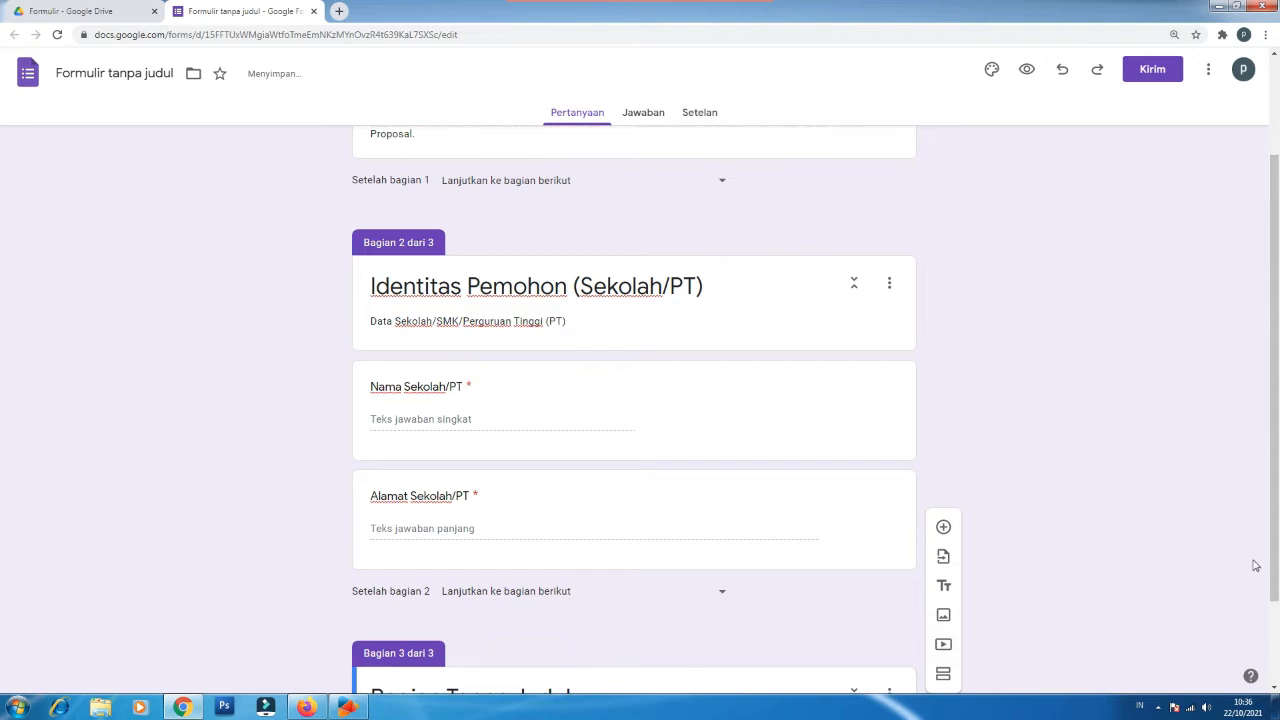
Step: Title section 3 'Menu Layanan (Magang atau Penelitian)' with description 'Silahkan Pilih jenis Layanan'
drag(1273, 528, 1271, 612)
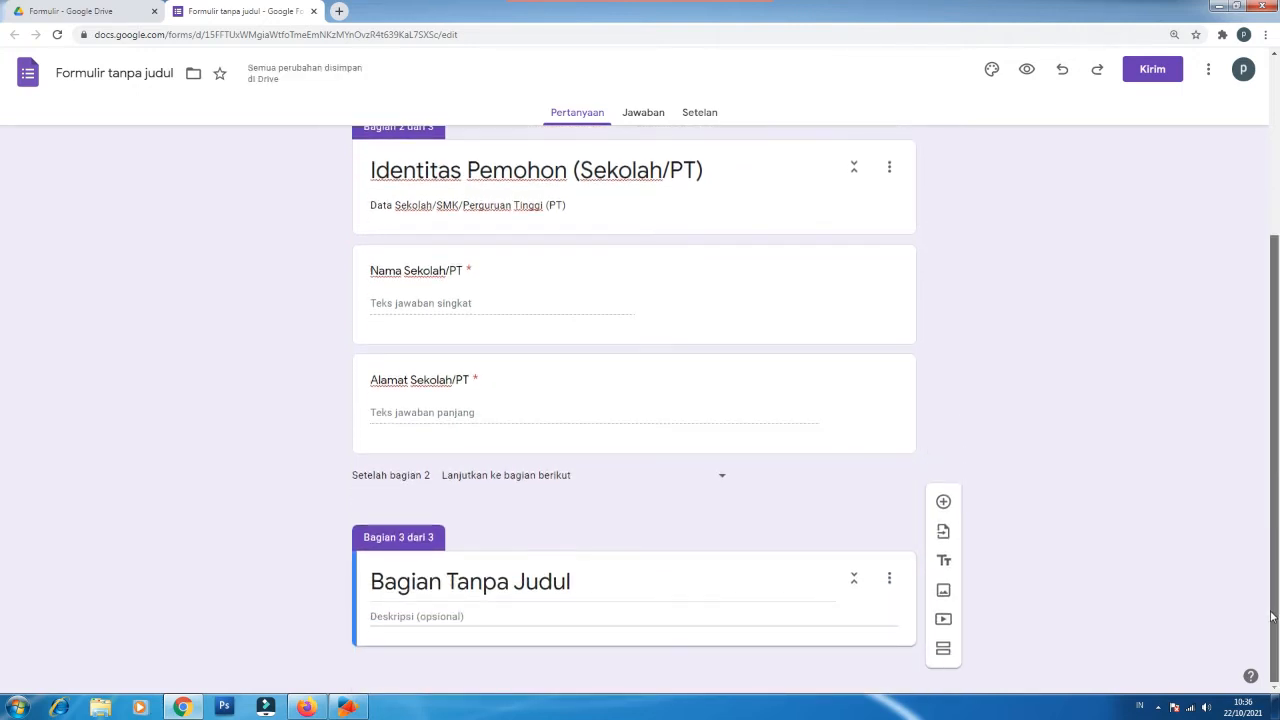
click(510, 583)
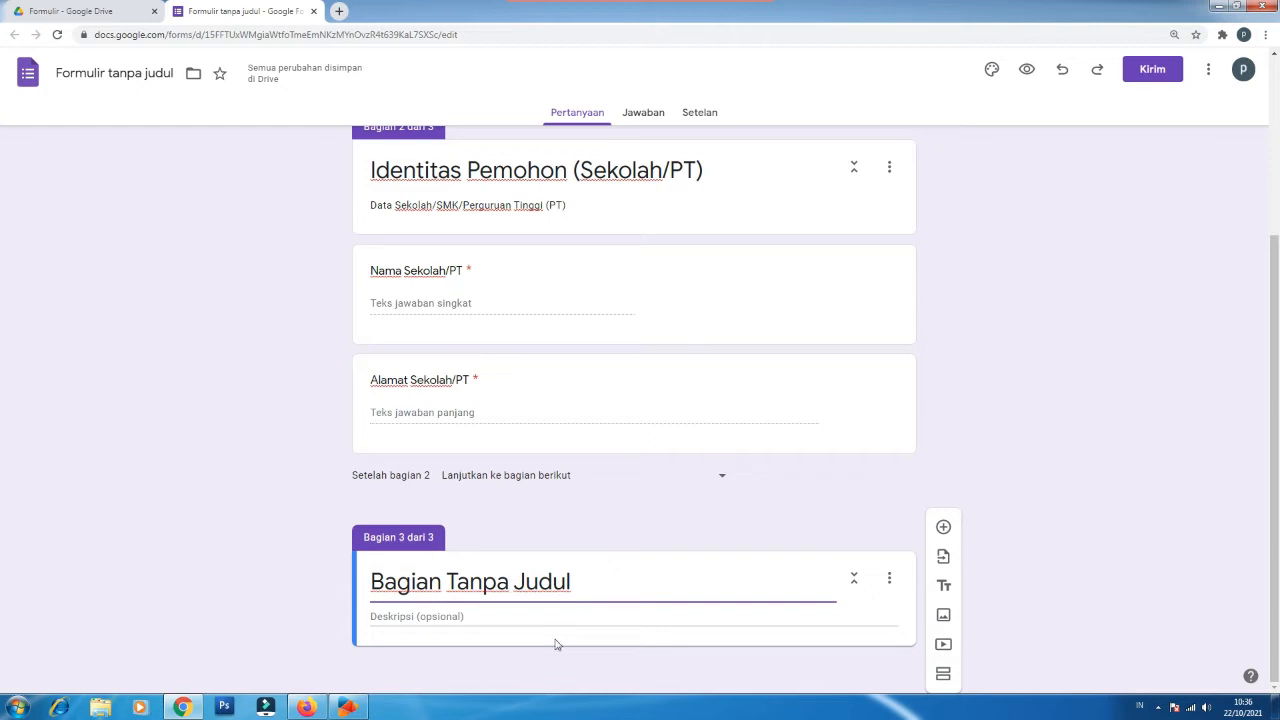
key(ctrl+a)
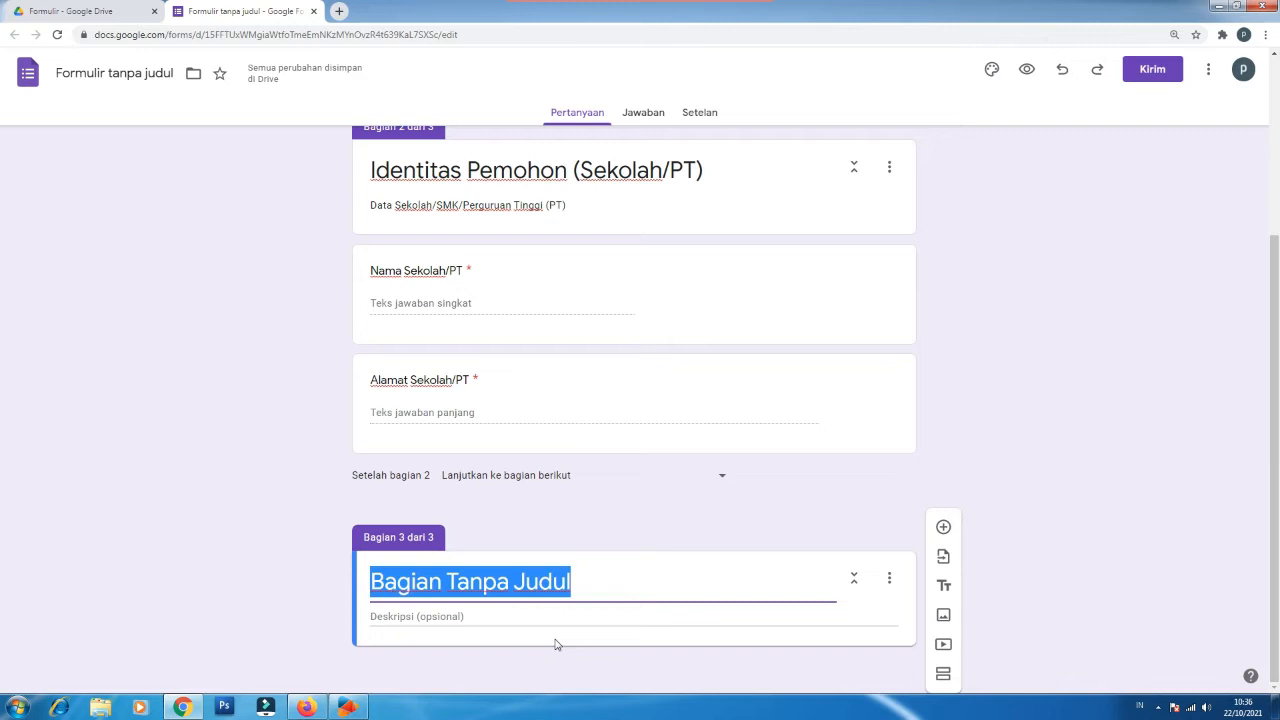
text(Menu Layanan (Magang atau Penelitian))
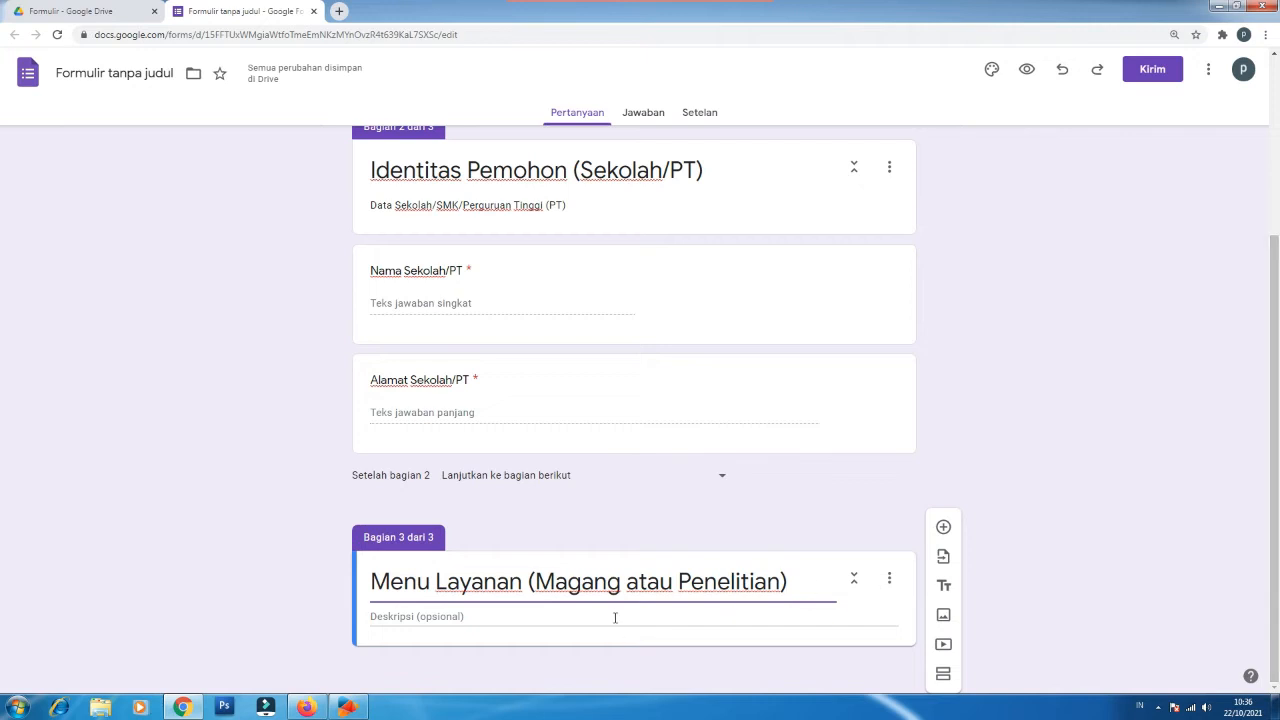
click(467, 616)
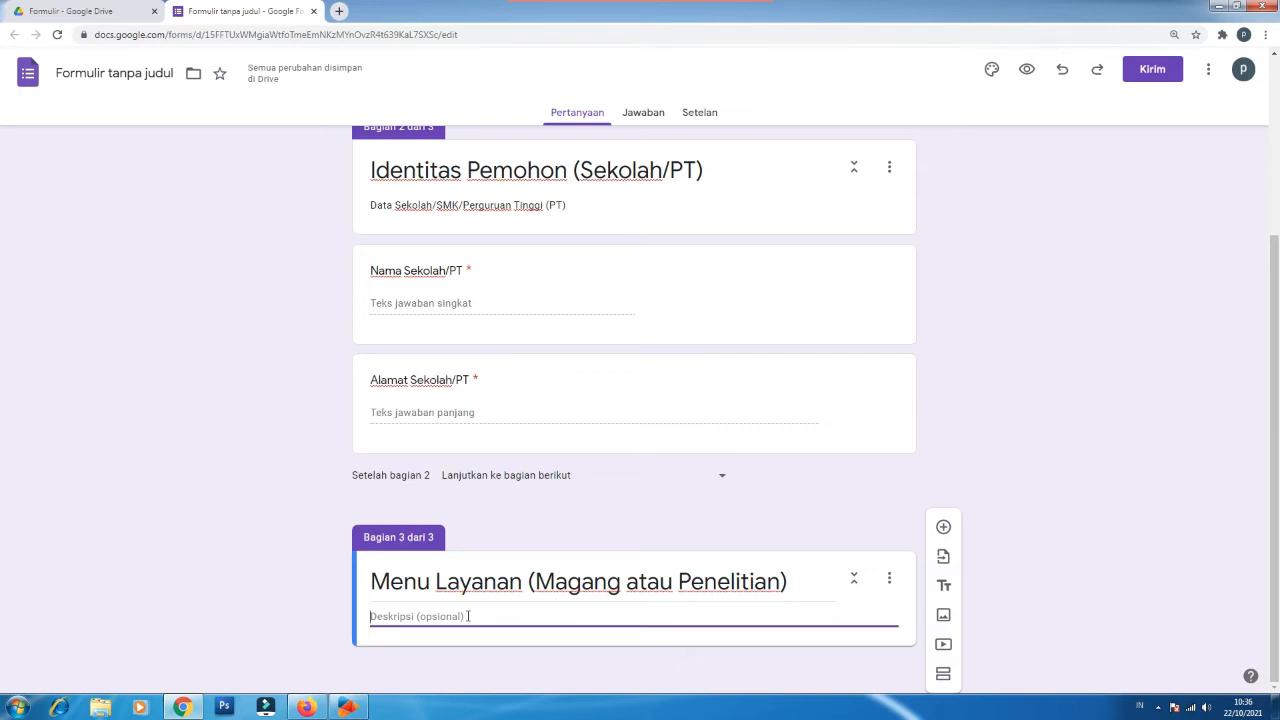
text(Pilih jenis Layanan)
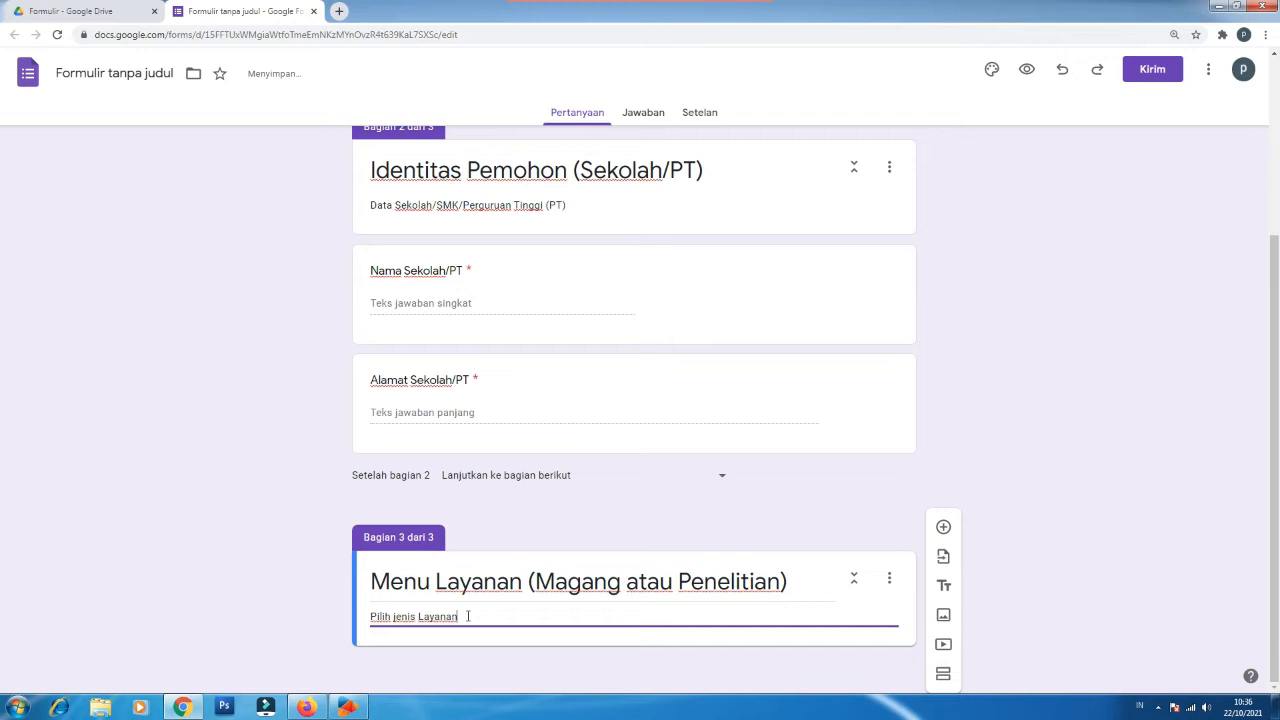
key(Home)
text(Silahkan)
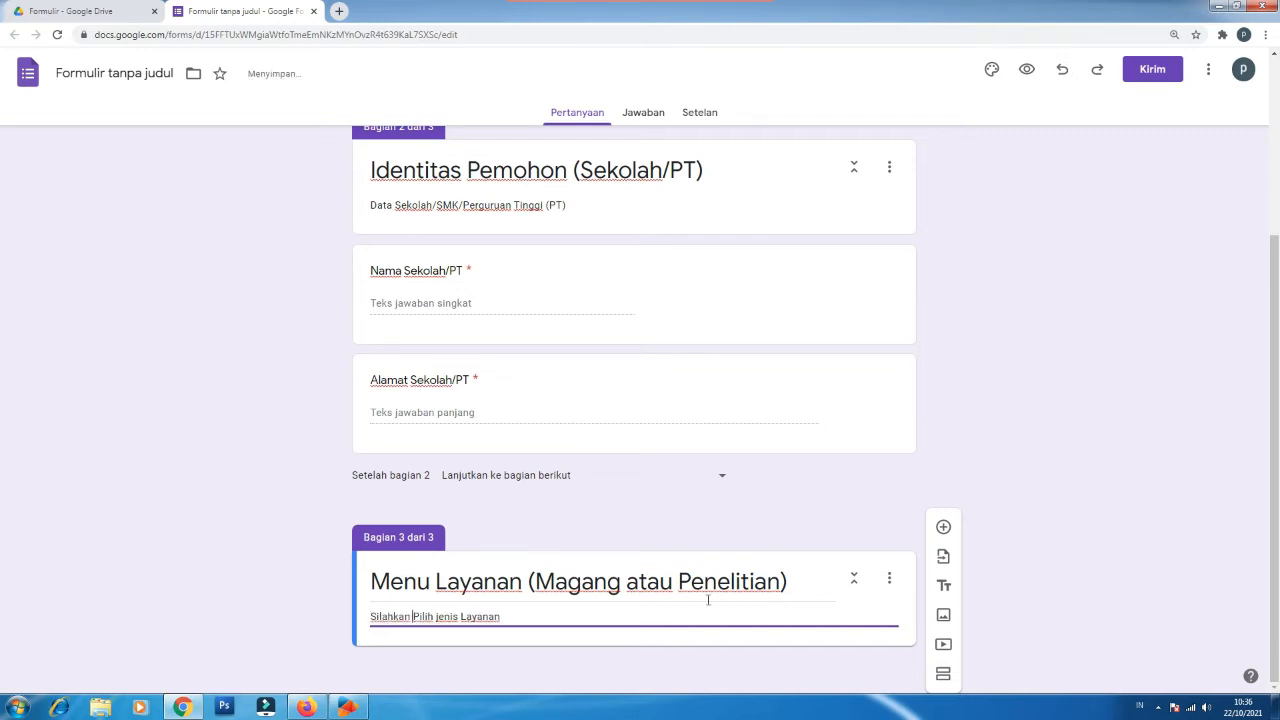
click(945, 528)
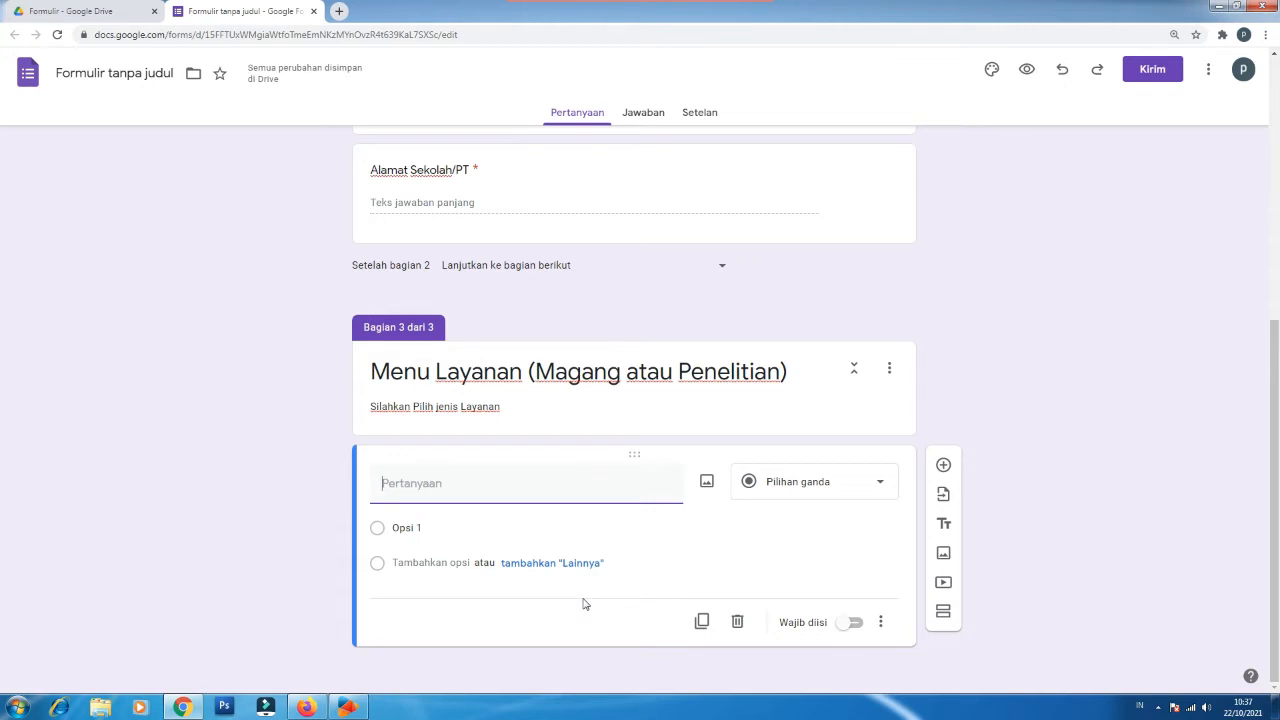
Step: Make 'Jenis Layanan' a required multiple-choice question with options 'PKL/Magang/PPL' and 'Penelitian'
text(Jenis Layanan)
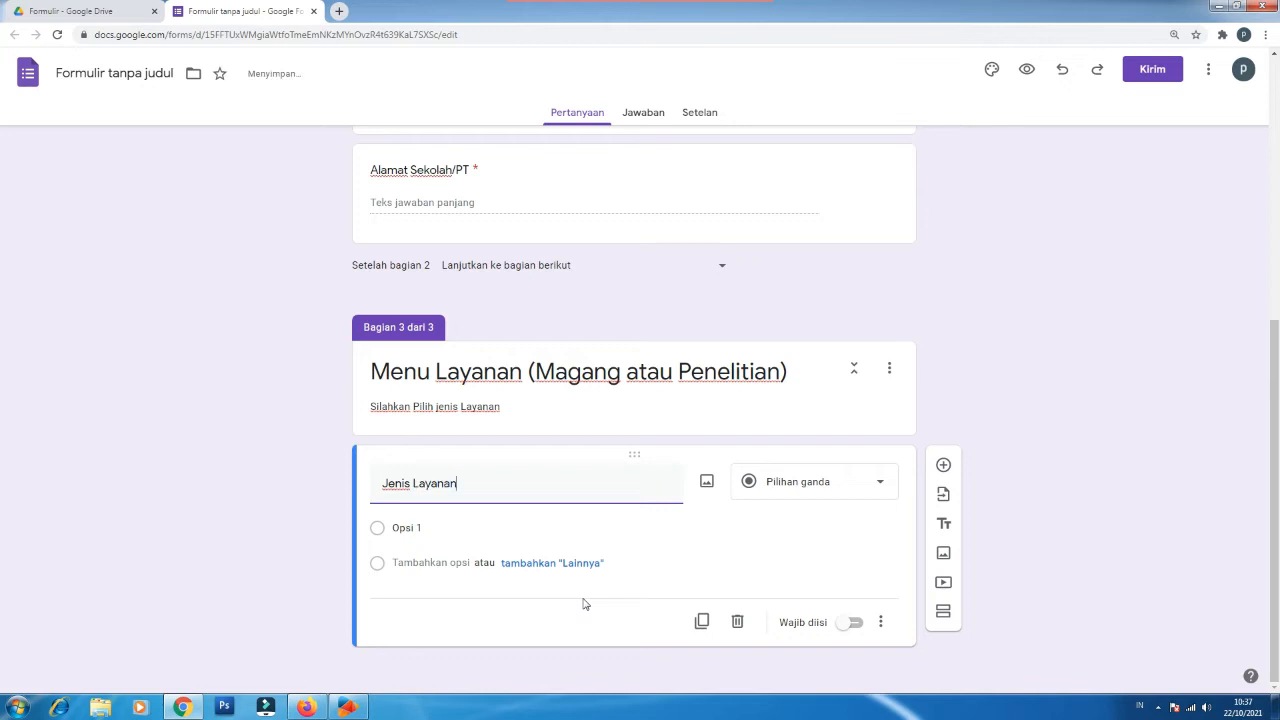
click(414, 527)
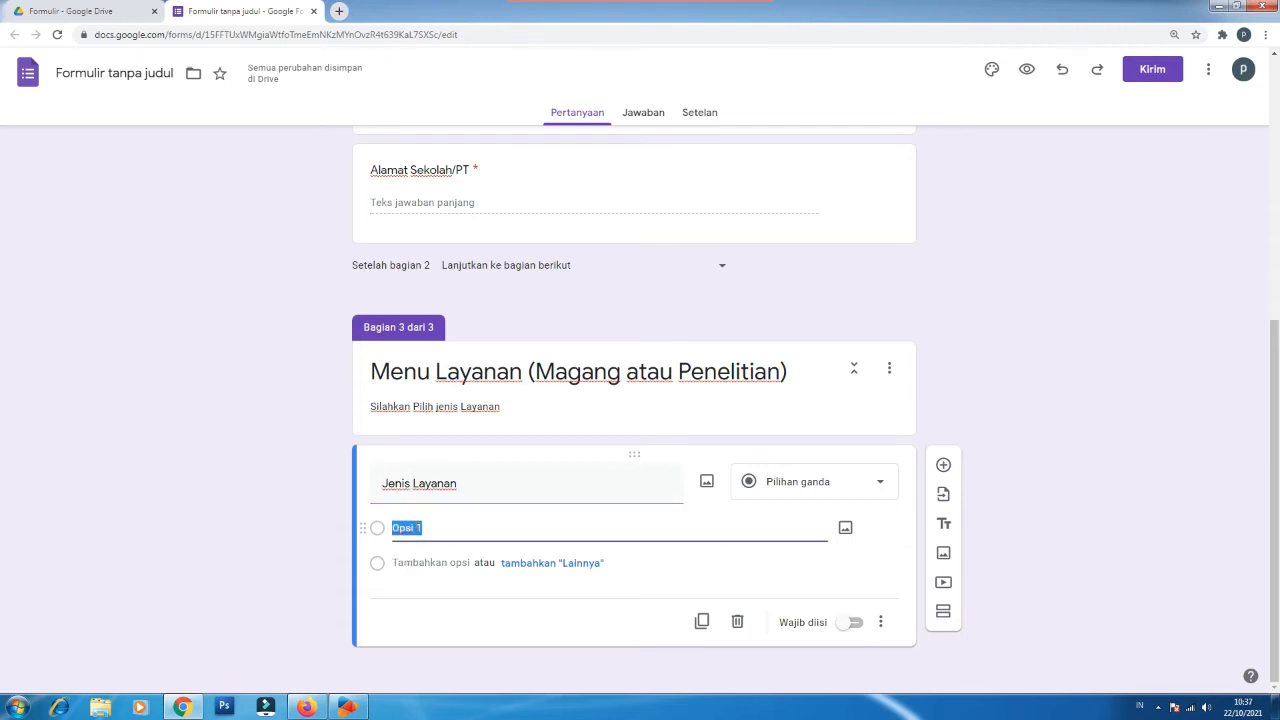
text(PKL/Ma)
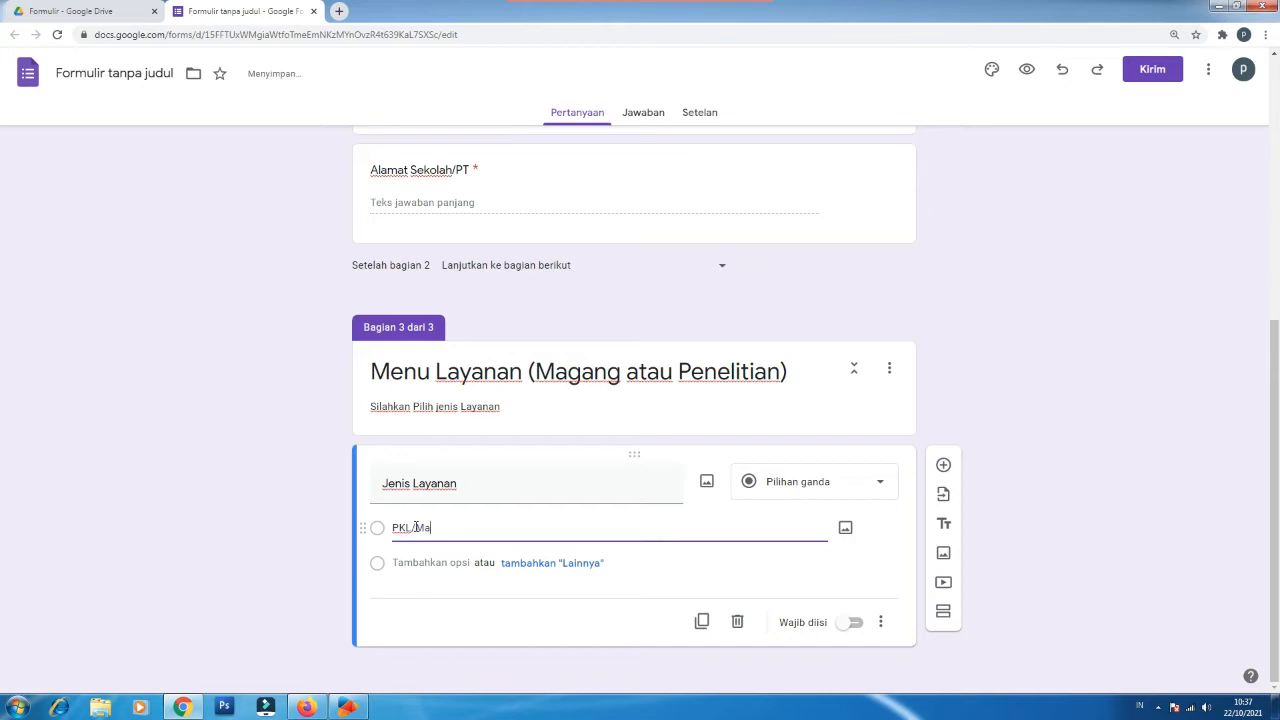
text(gang/PPL)
click(423, 563)
text(Penelitian)
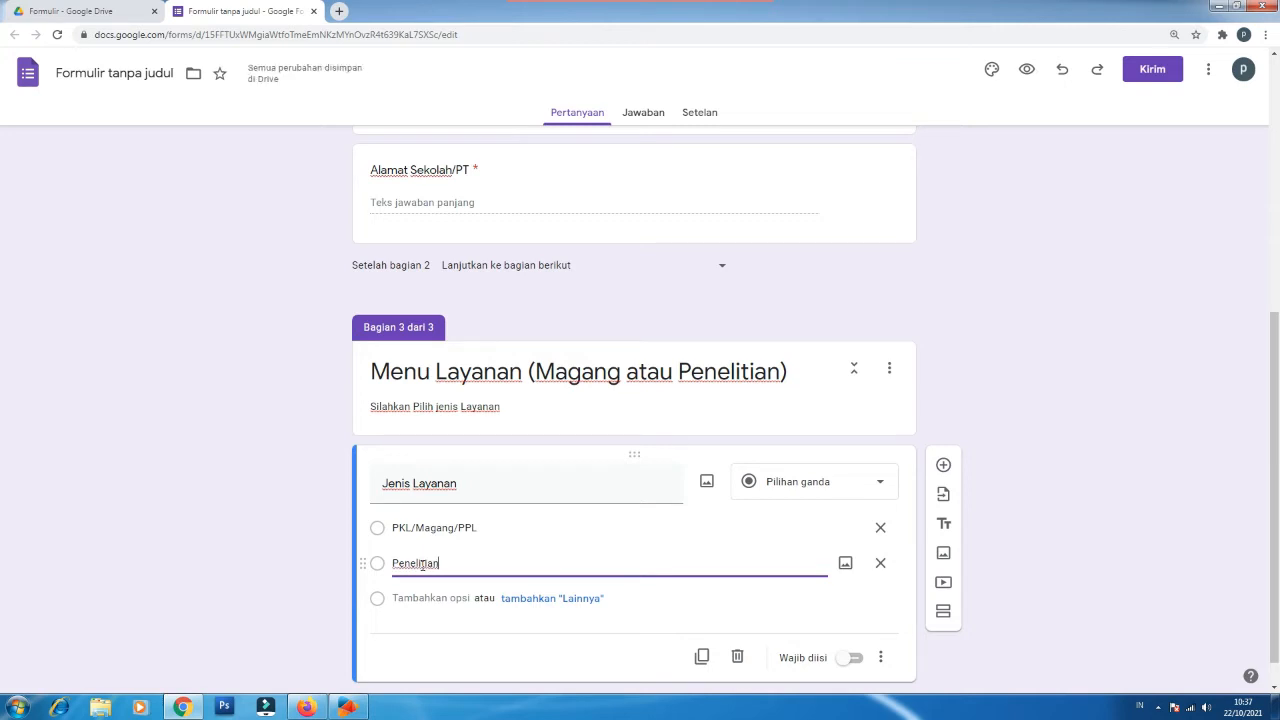
double_click(415, 563)
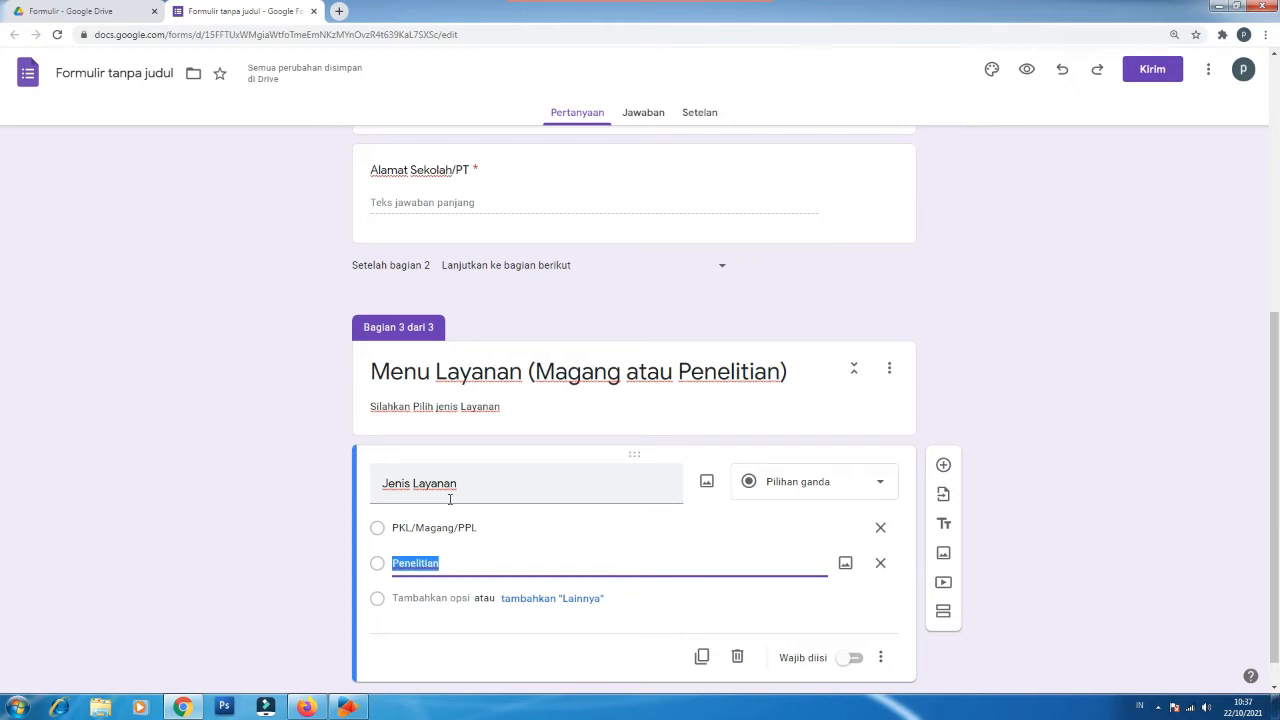
click(853, 664)
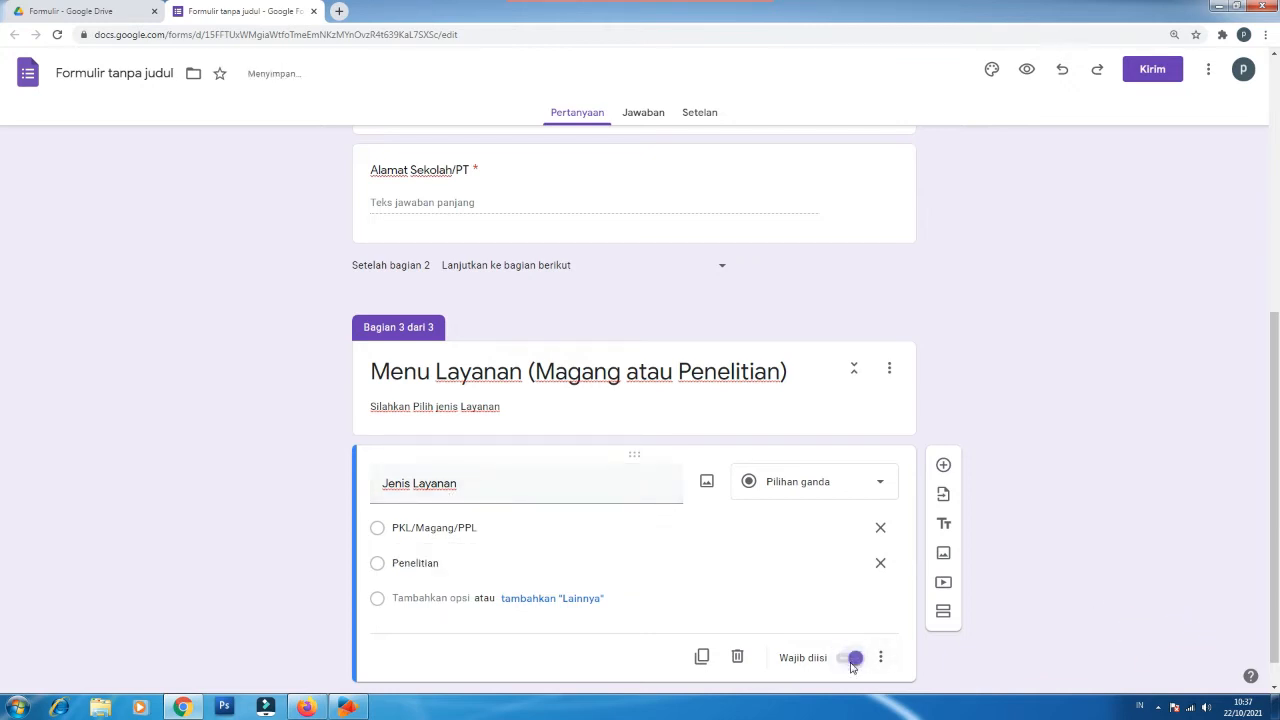
Step: Add section 4 titled 'Identitas Pembimbing bagi yang PKL/Magang' with a blank question beneath
click(944, 612)
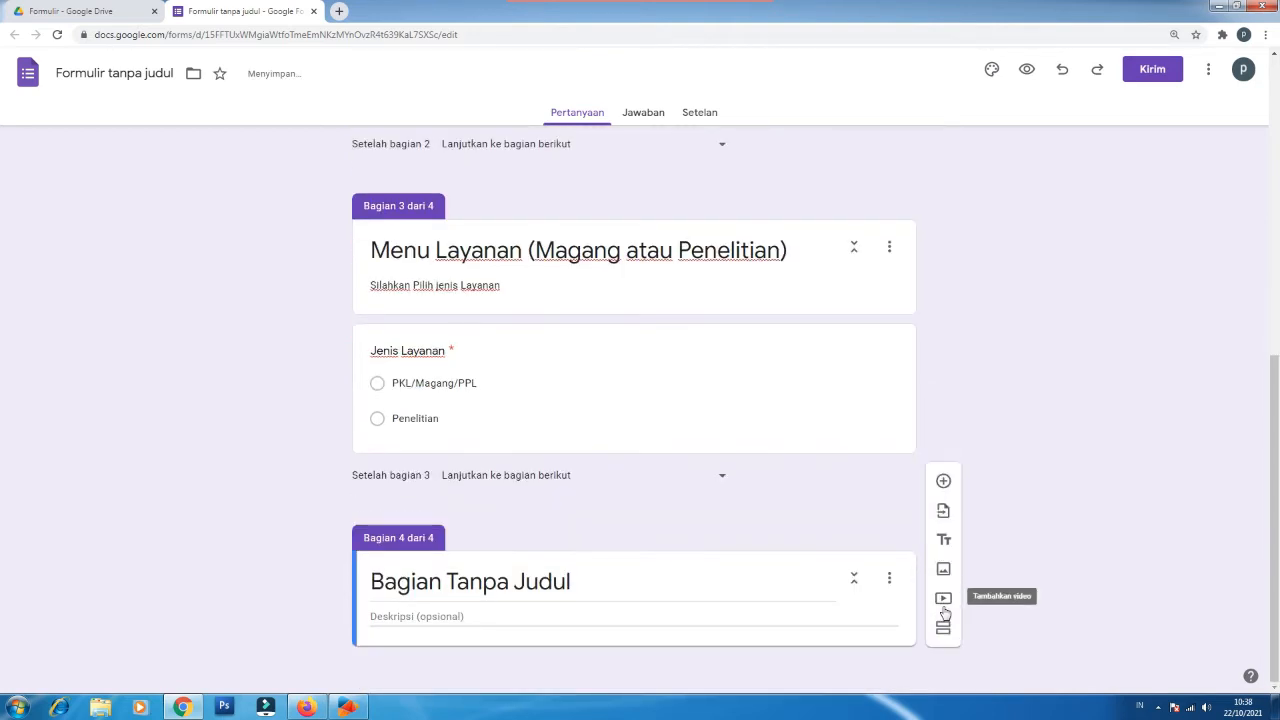
click(482, 584)
triple_click(482, 584)
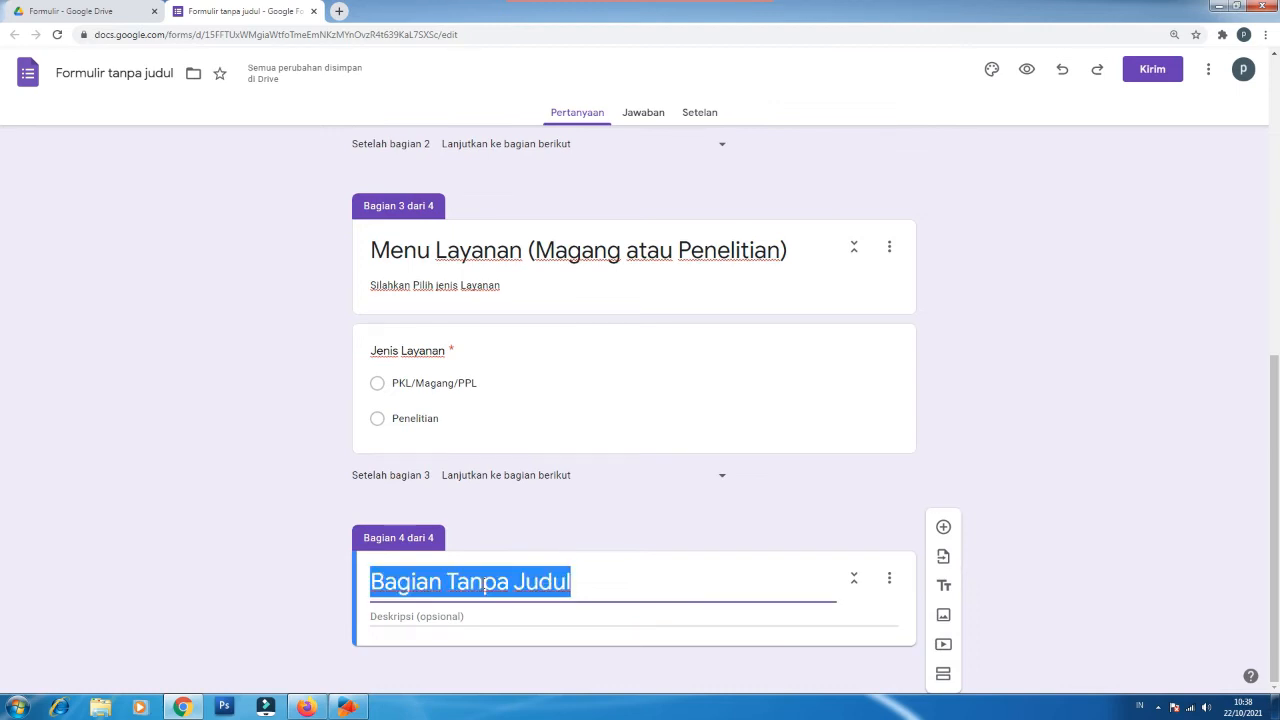
text(Identitas Pembimbing bagi yang PKL/Magang)
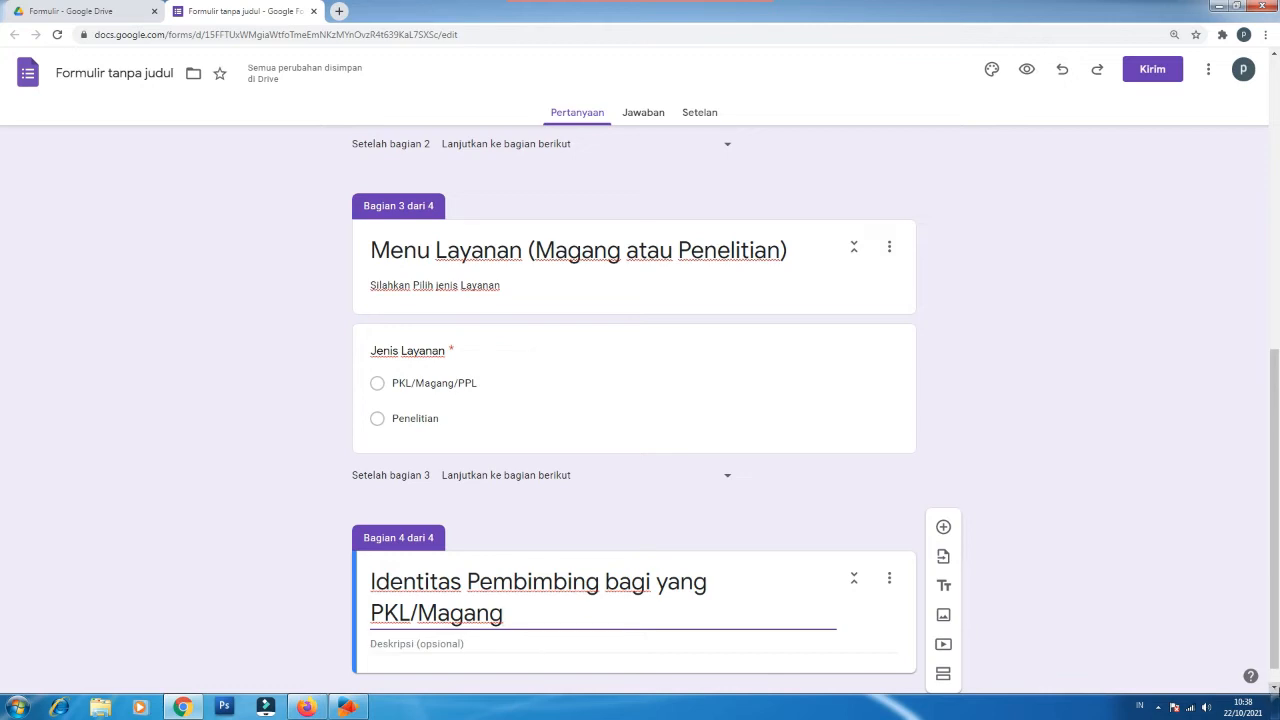
scroll(1275, 690, down, 1)
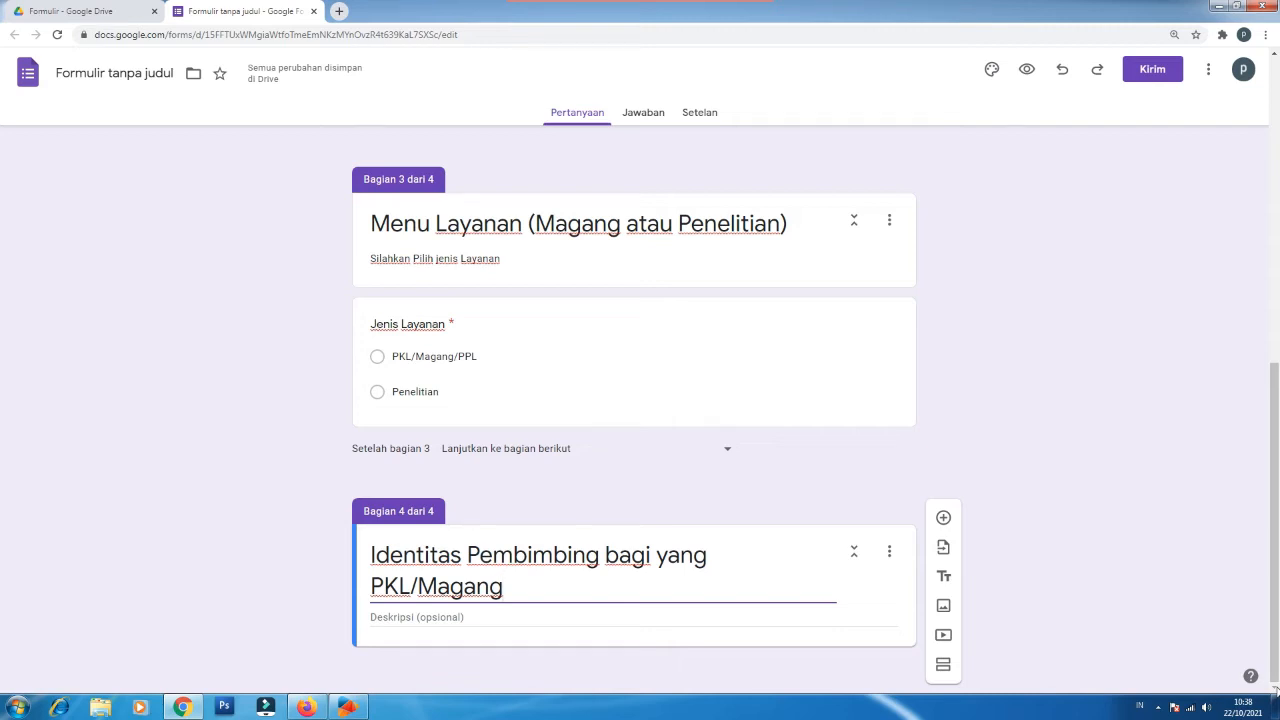
click(447, 618)
click(944, 520)
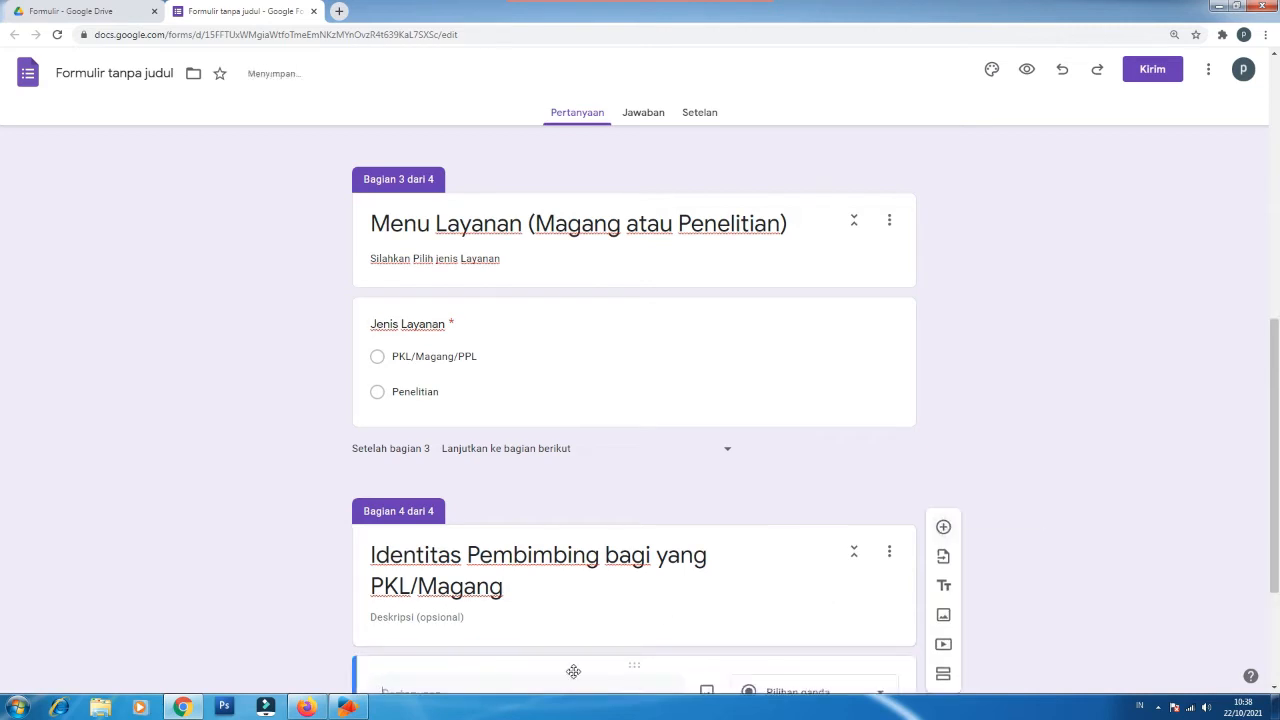
scroll(540, 663, down, 1)
Step: Add required short-answer questions 'Nama Pembimbing', 'Email Pembimbing' and 'No HP Pembimbing'
text(Nama Pembimbing)
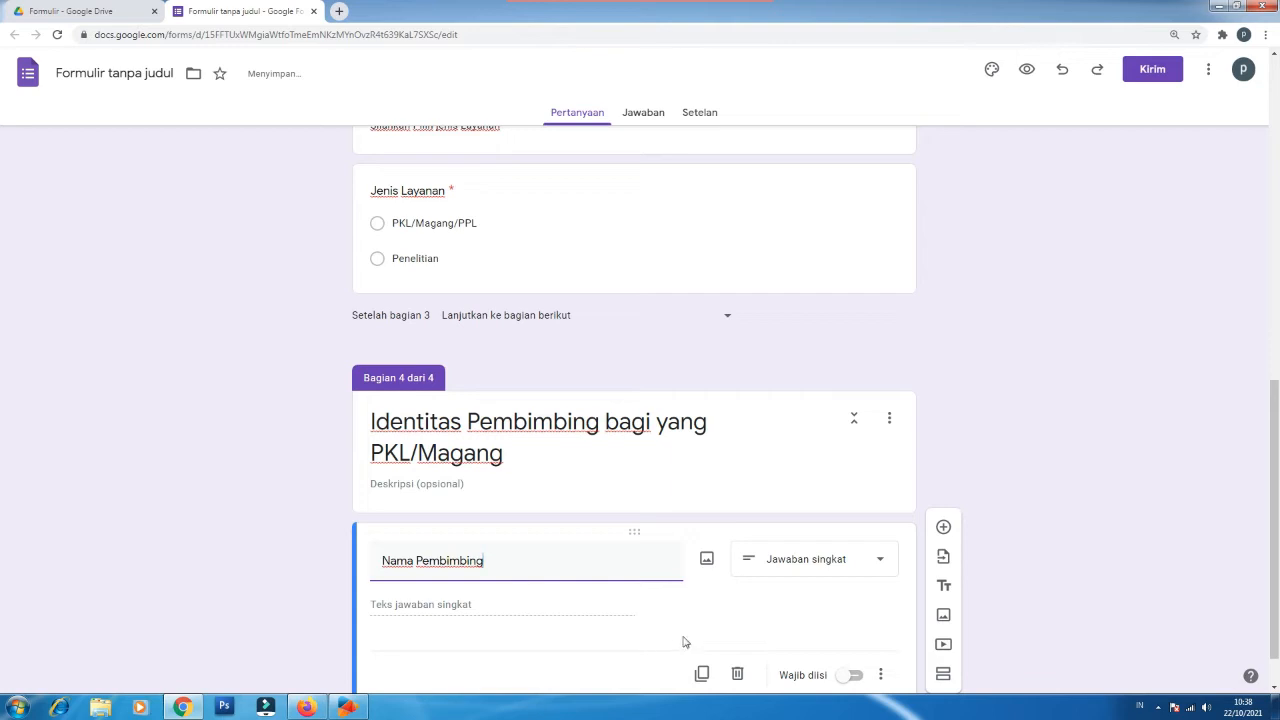
click(853, 677)
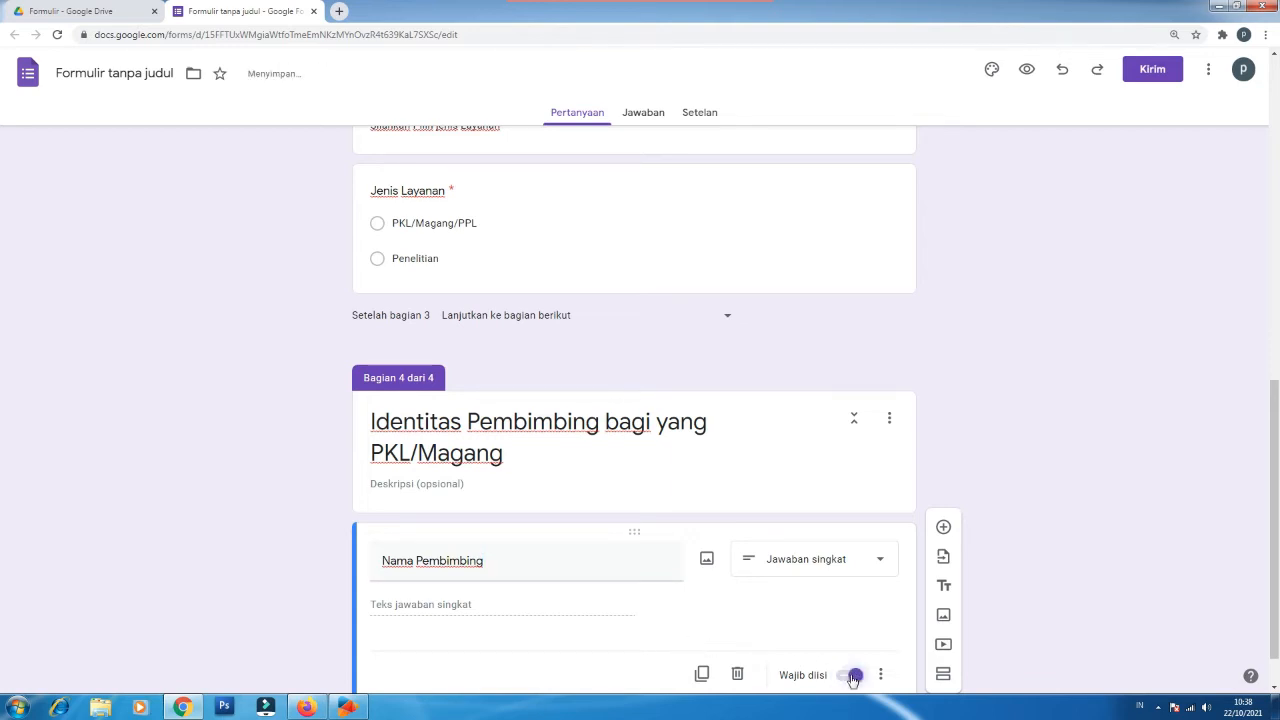
click(943, 527)
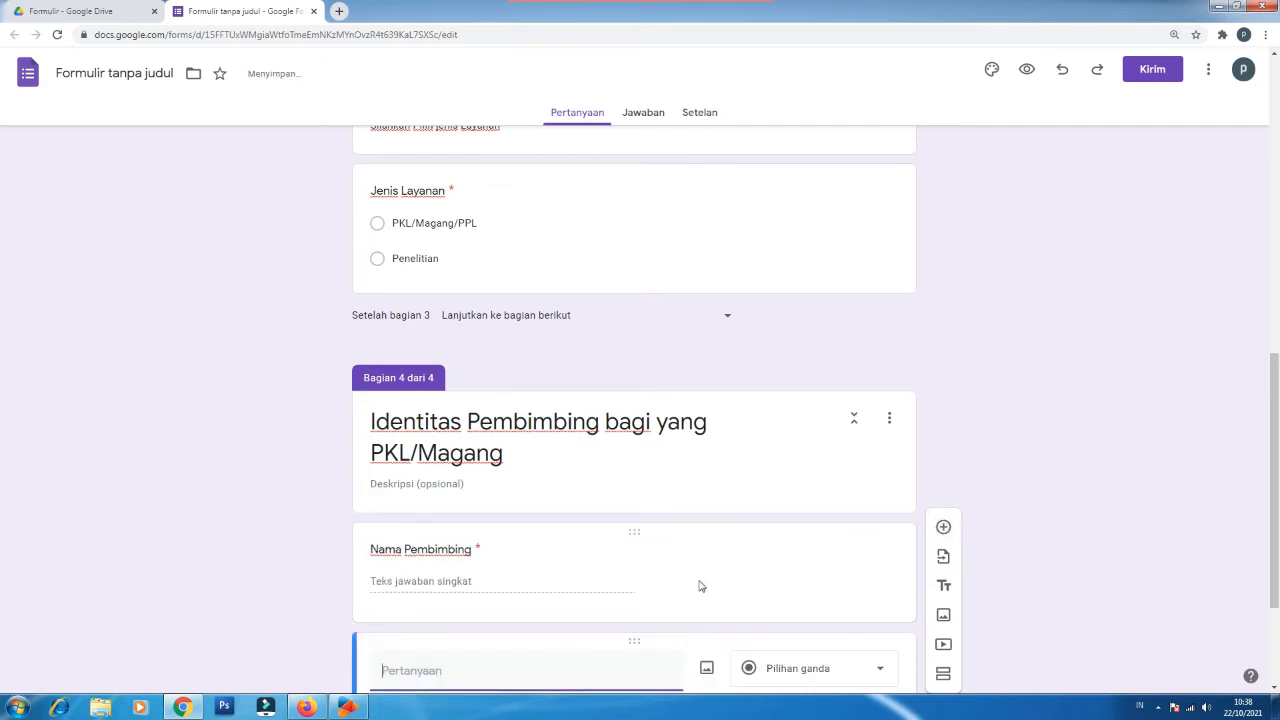
text(Email Pembimbing)
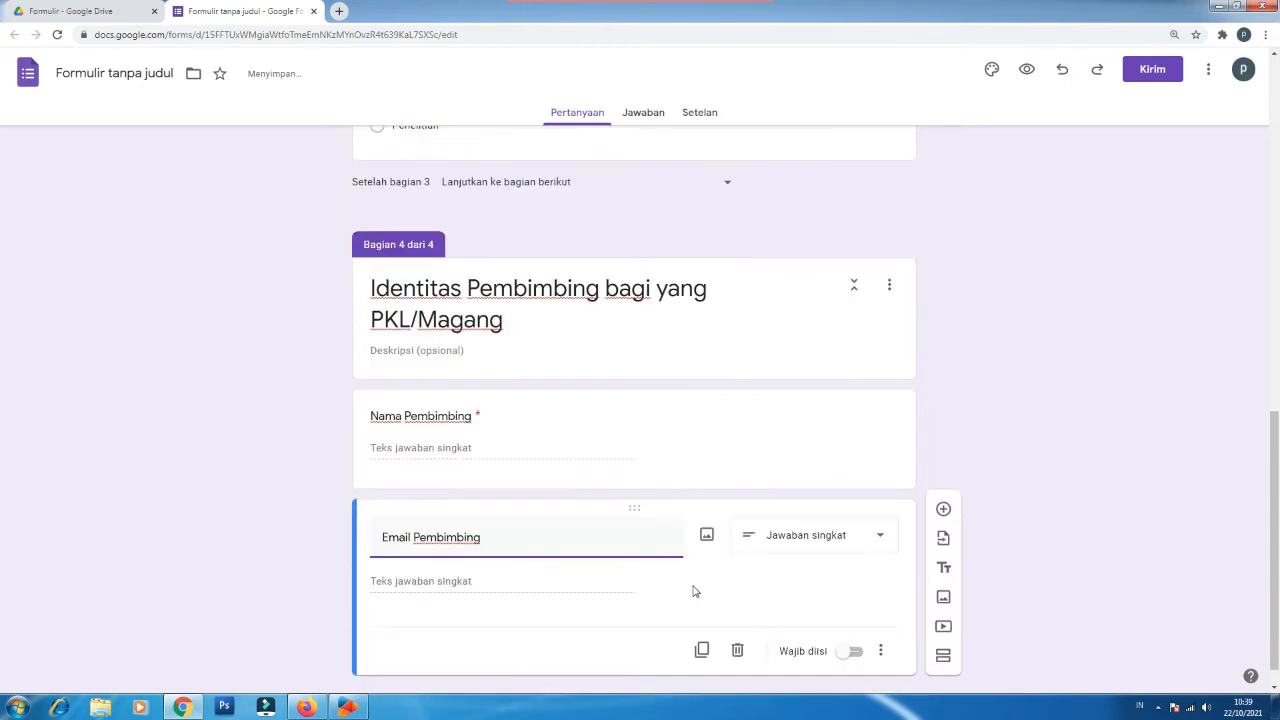
click(853, 652)
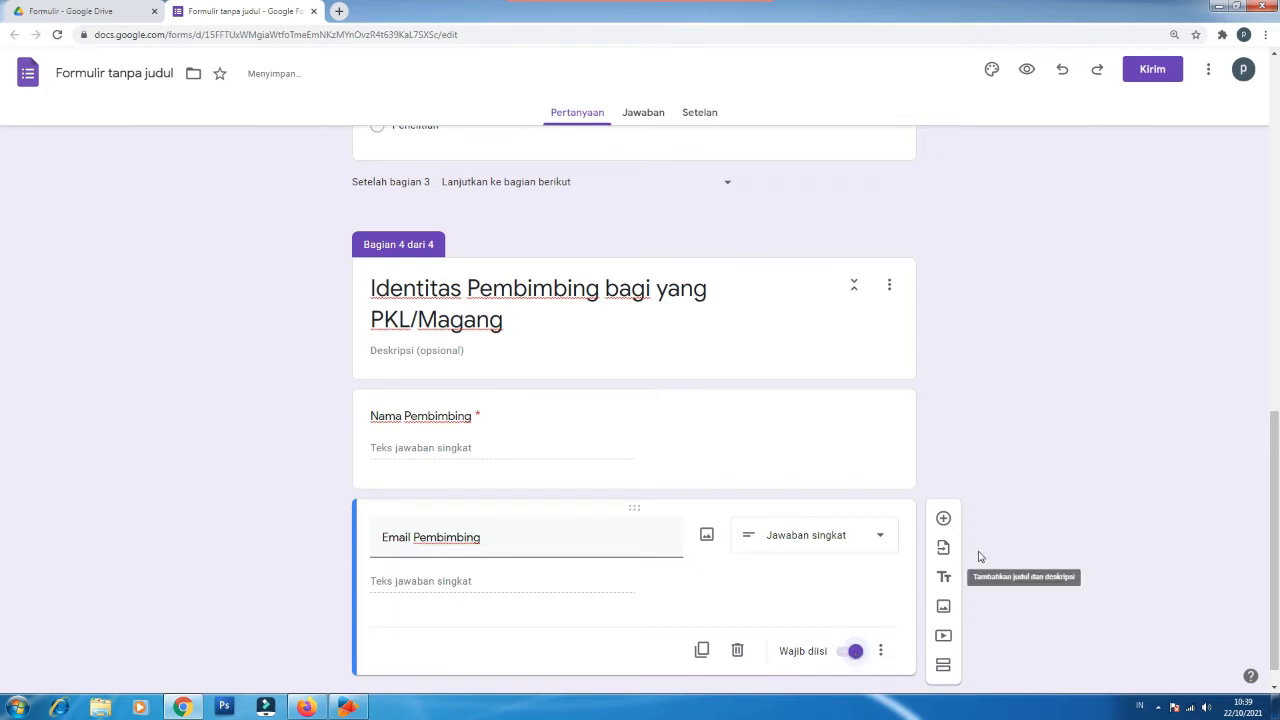
click(943, 522)
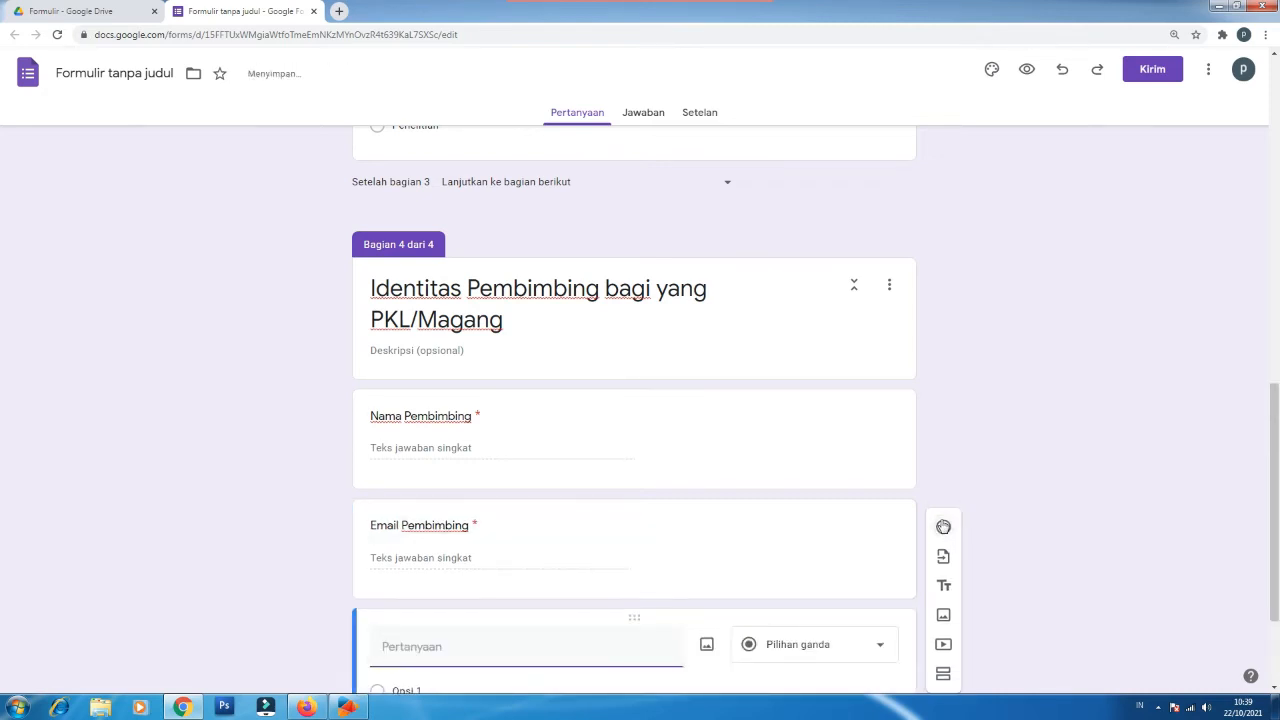
text(No HP Pembimbing)
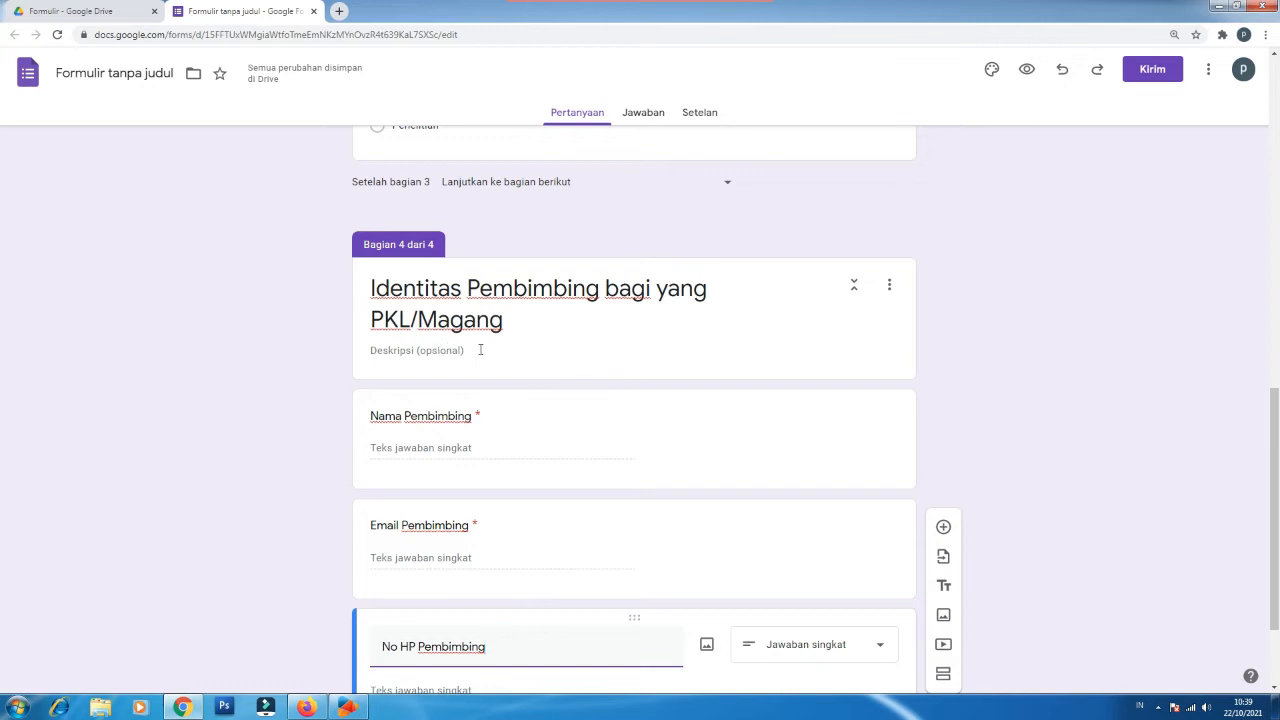
drag(1275, 543, 1276, 605)
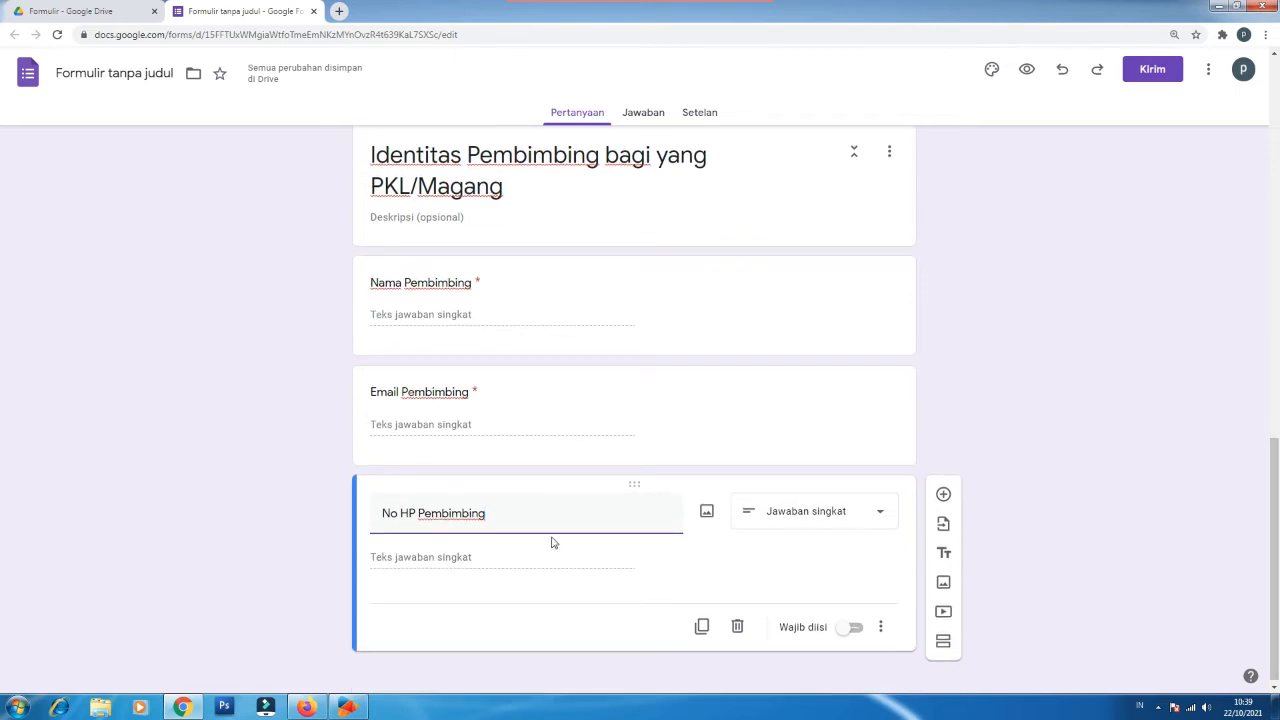
click(851, 629)
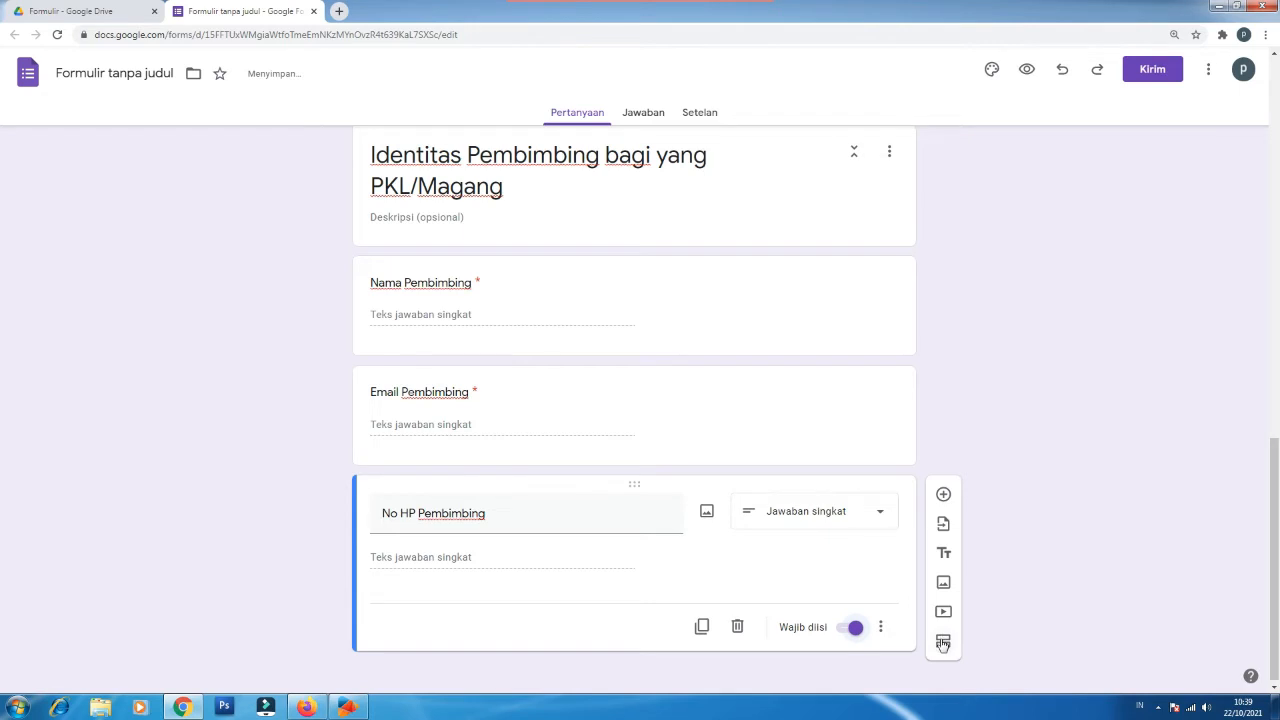
scroll(942, 645, up, 1)
scroll(941, 645, down, 1)
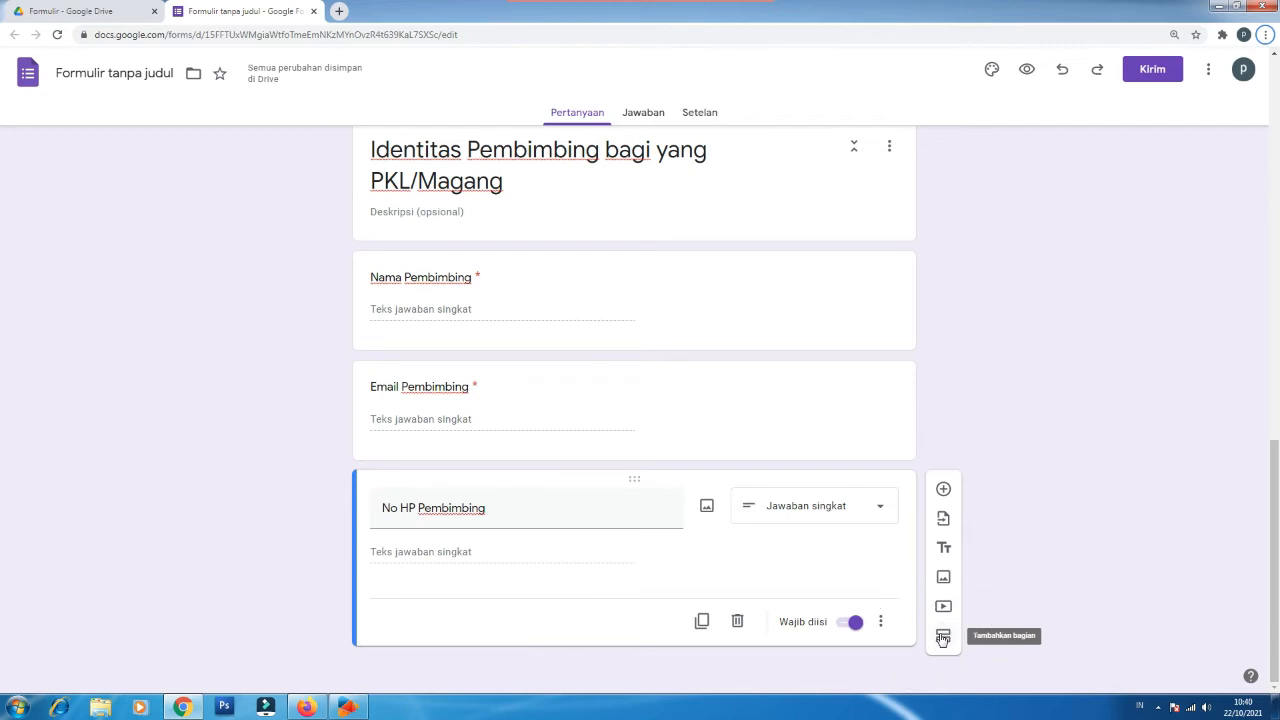
click(942, 638)
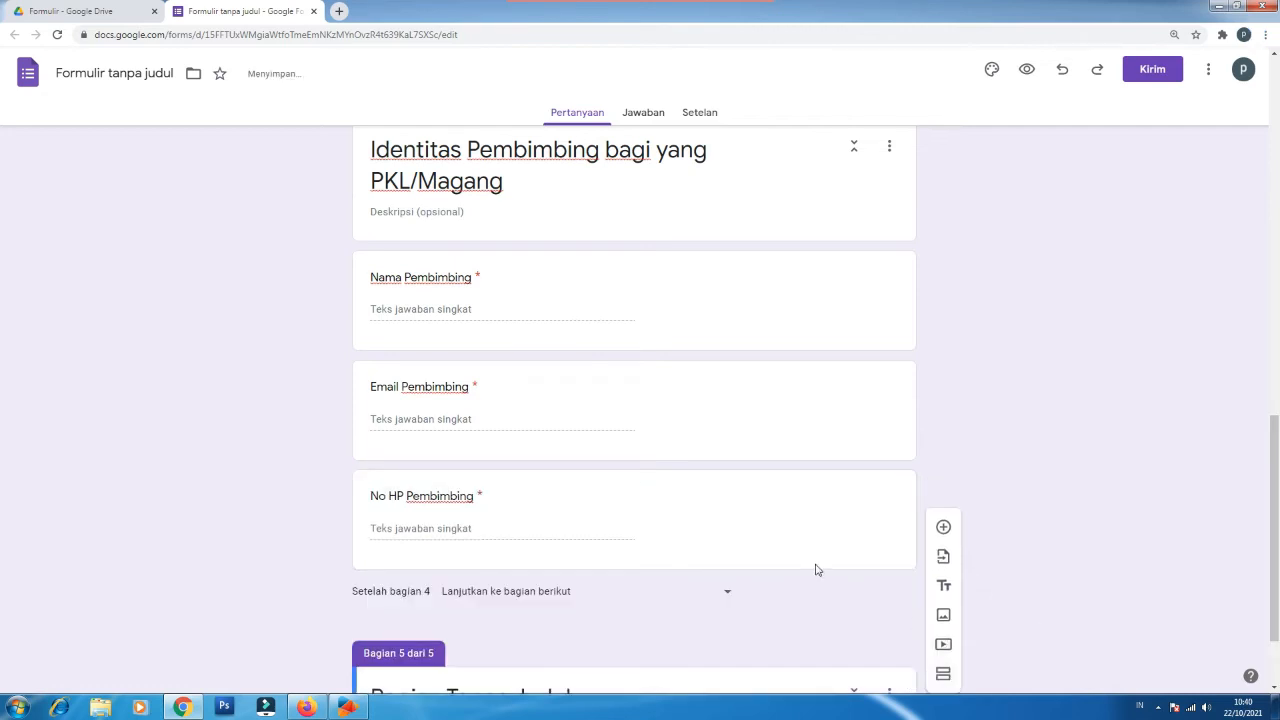
Step: Name section 5 'Identitas Syarat Penelitian' with description 'bagi yang mengajukan izin penelitian'
click(513, 581)
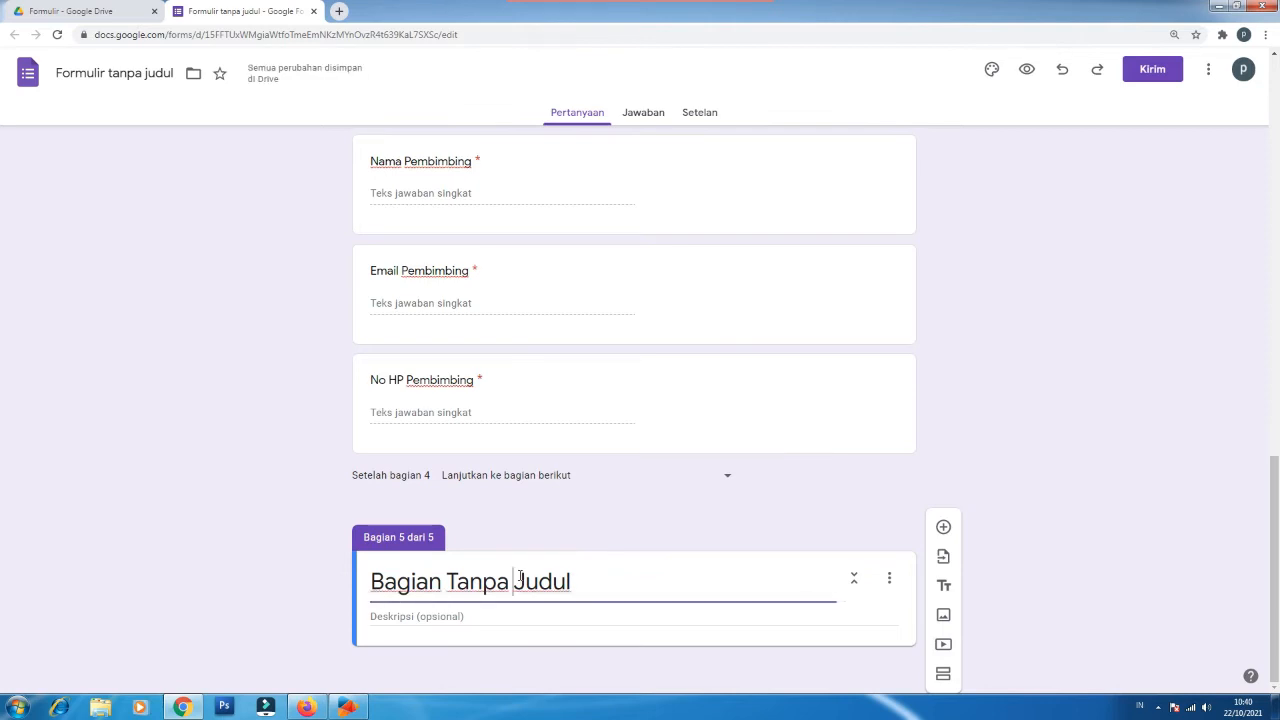
key(ctrl+a)
text(Identitas Syarat Penelitian)
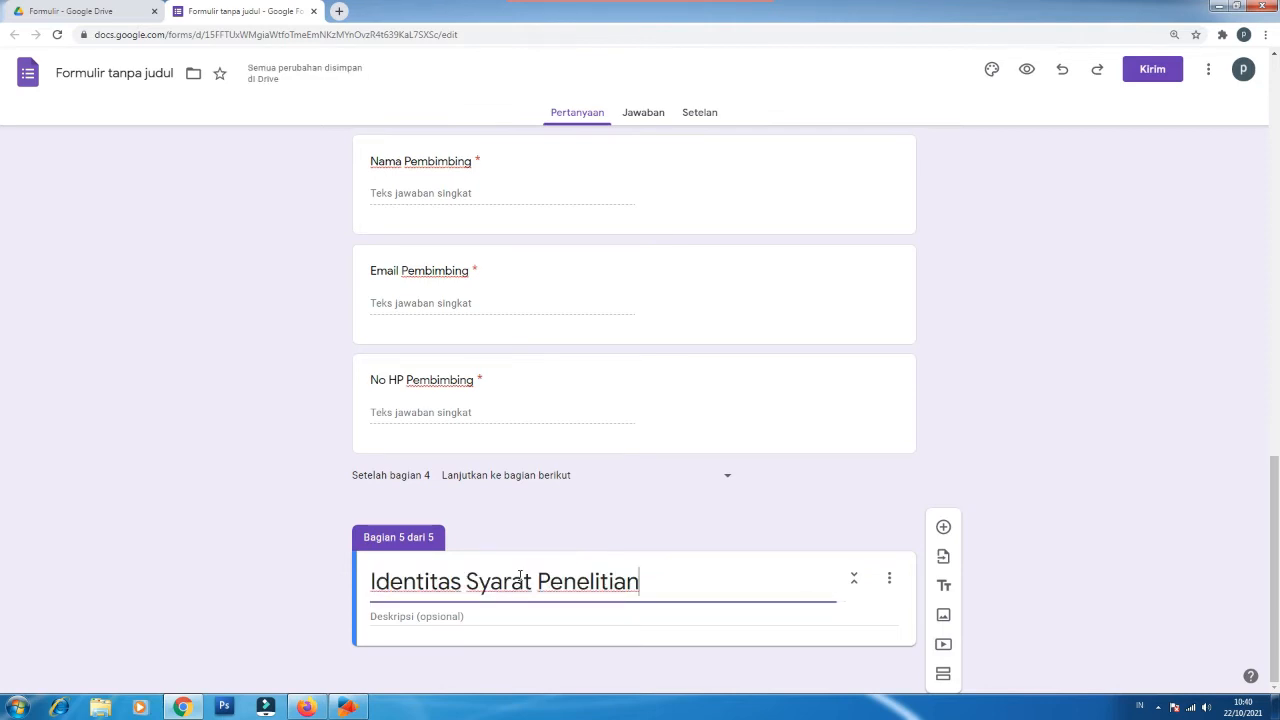
click(452, 617)
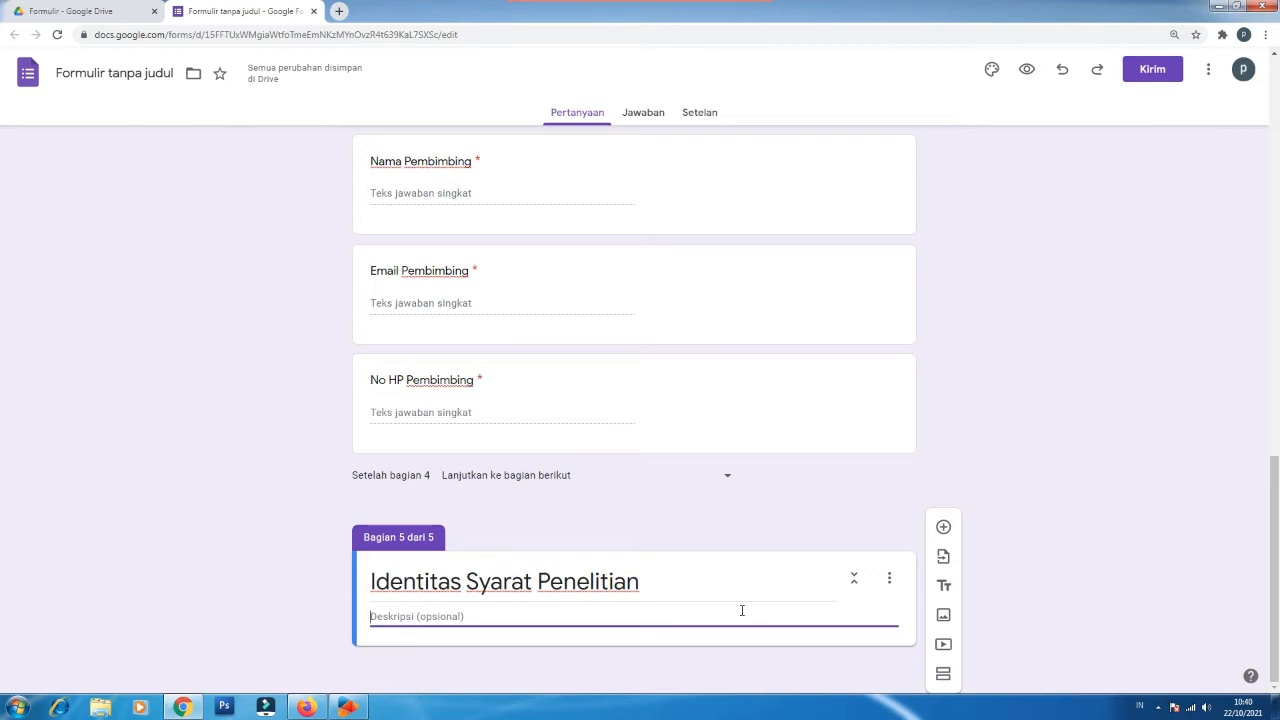
text(bagi yang mengajuian)
key(BackSpace)
key(BackSpace)
text(kan izin )
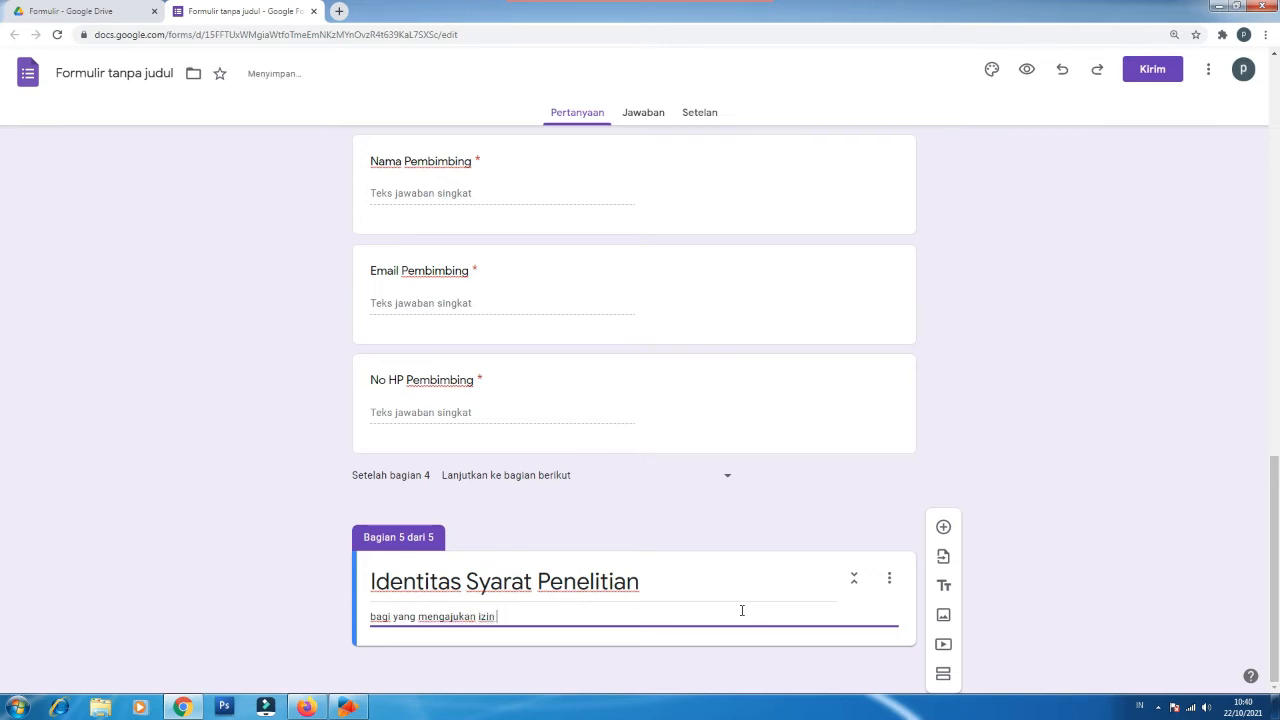
text(penelitian)
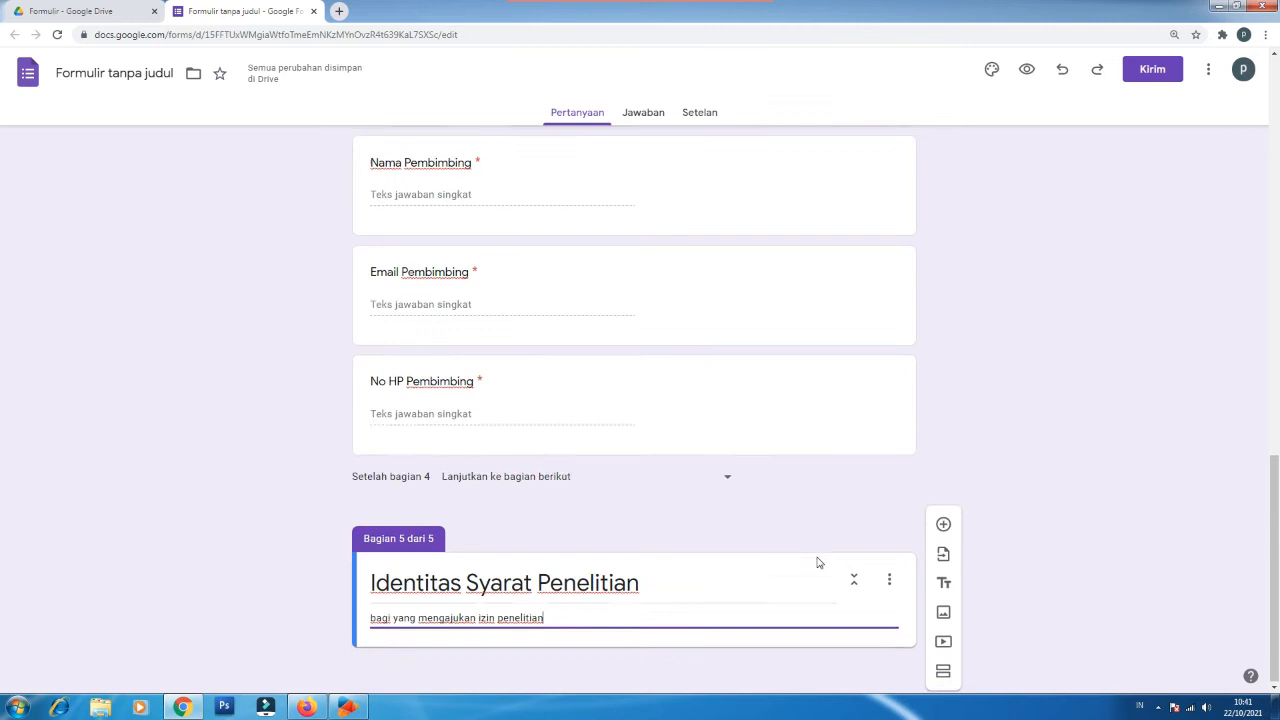
click(943, 527)
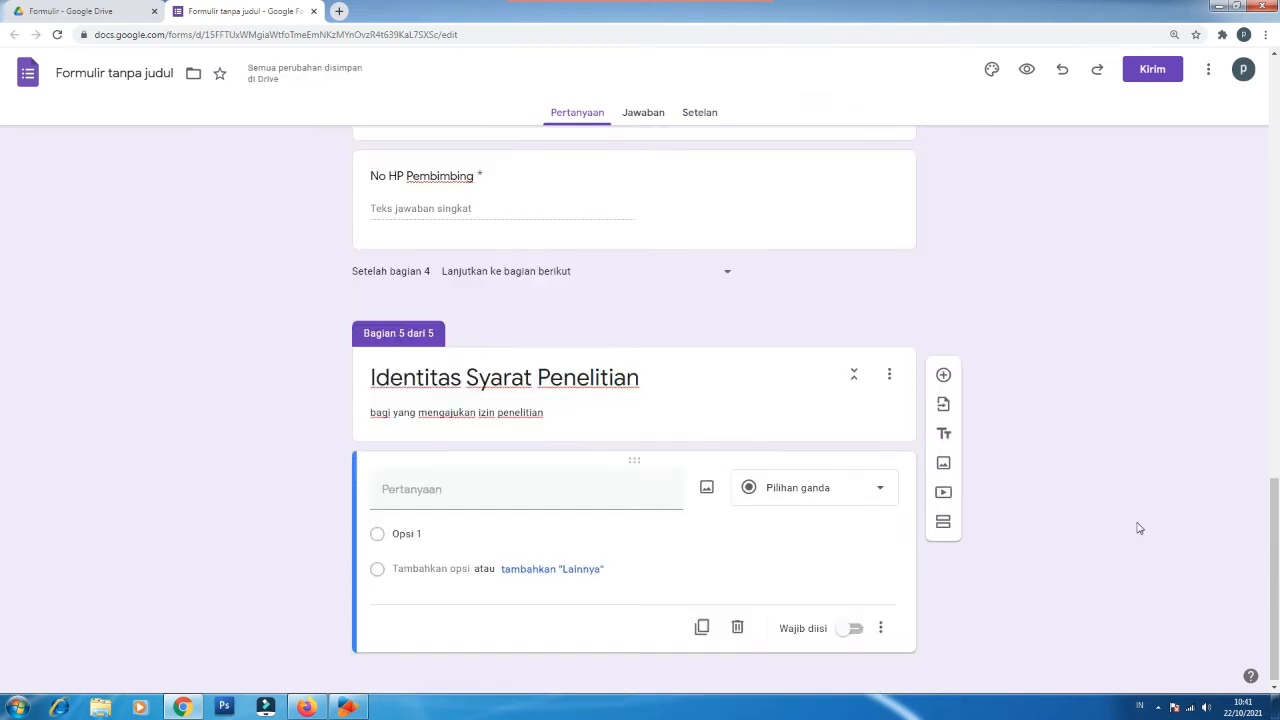
Step: Title the question 'Email Mahasiswa' and make it required
click(406, 494)
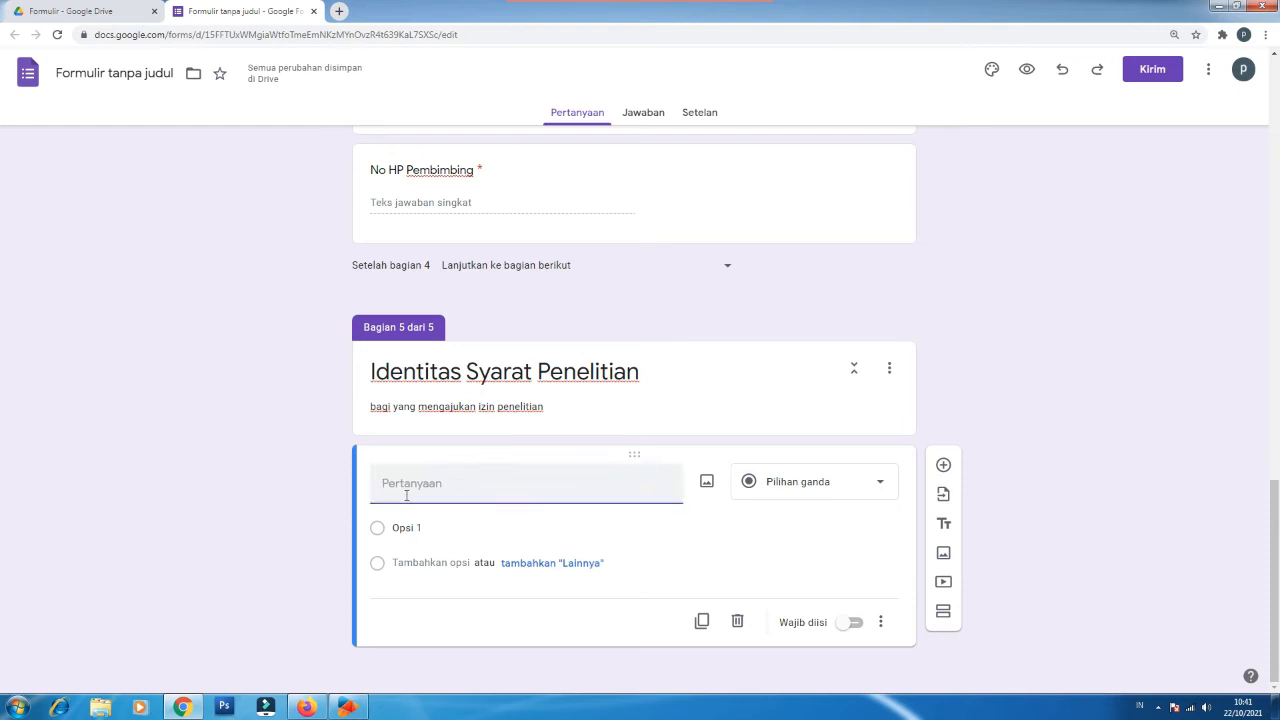
text(Email Mahasiswa)
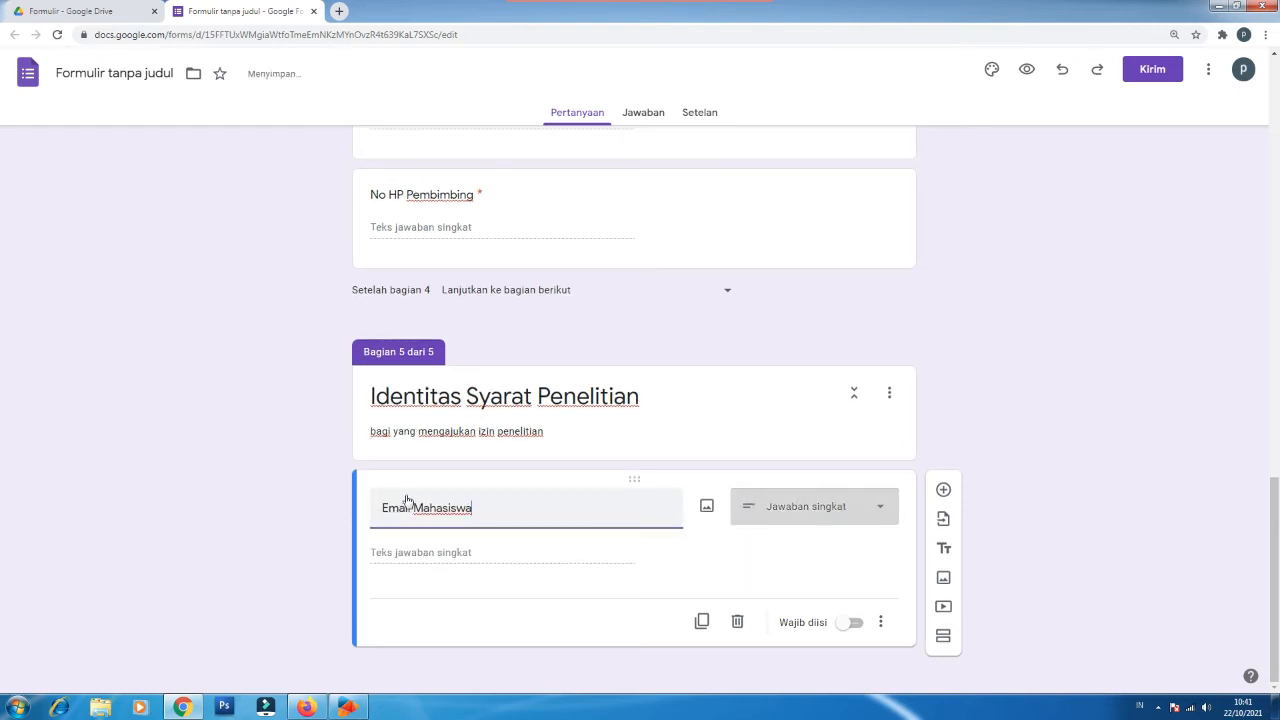
click(852, 622)
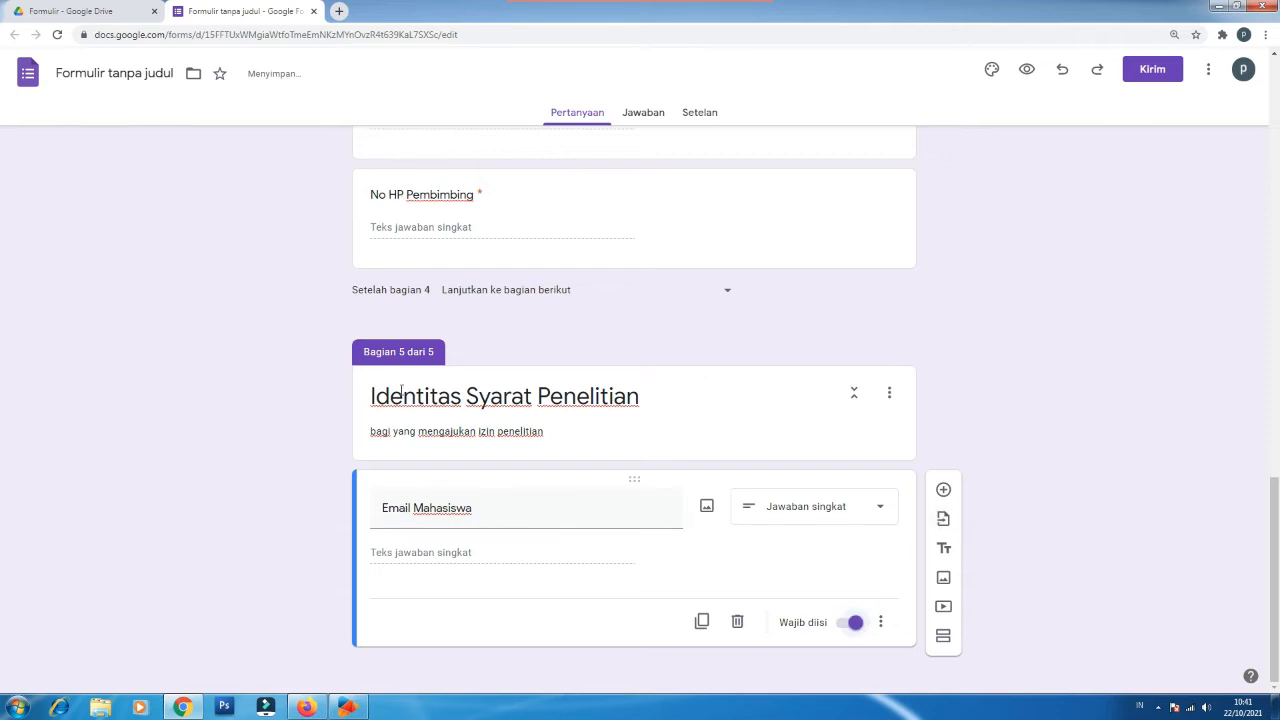
scroll(822, 520, up, 1)
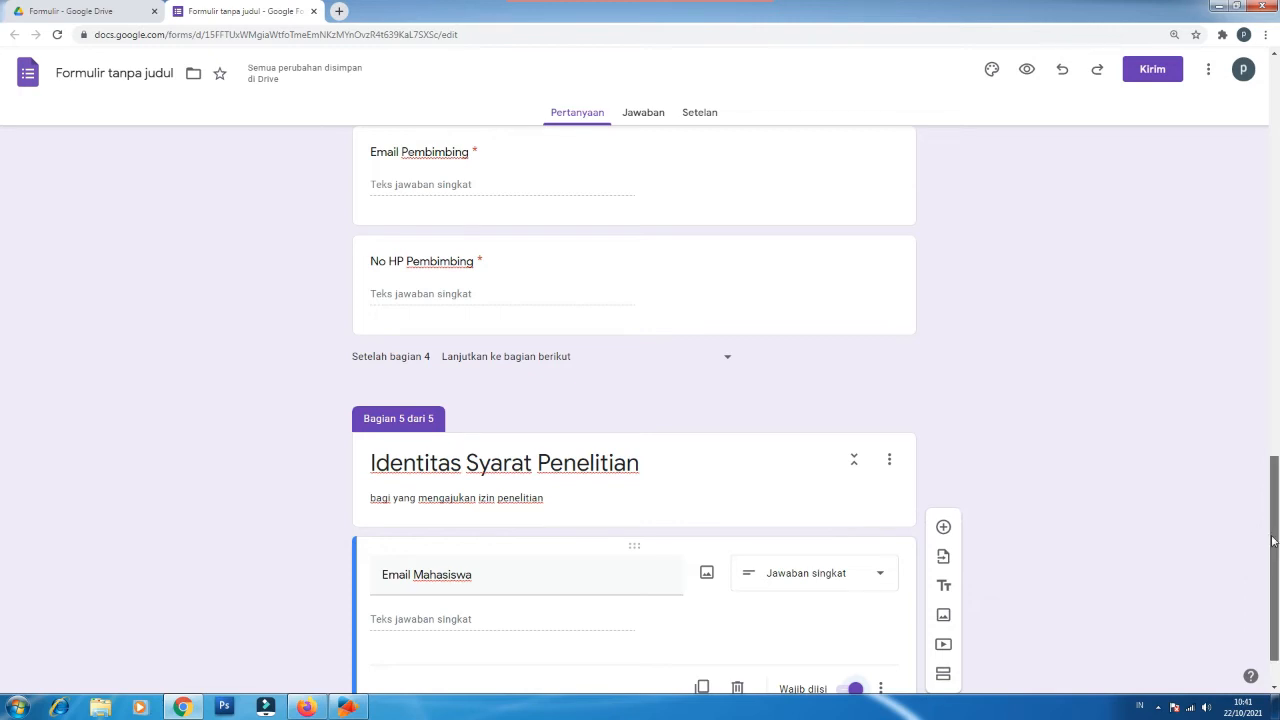
scroll(1275, 580, down, 1)
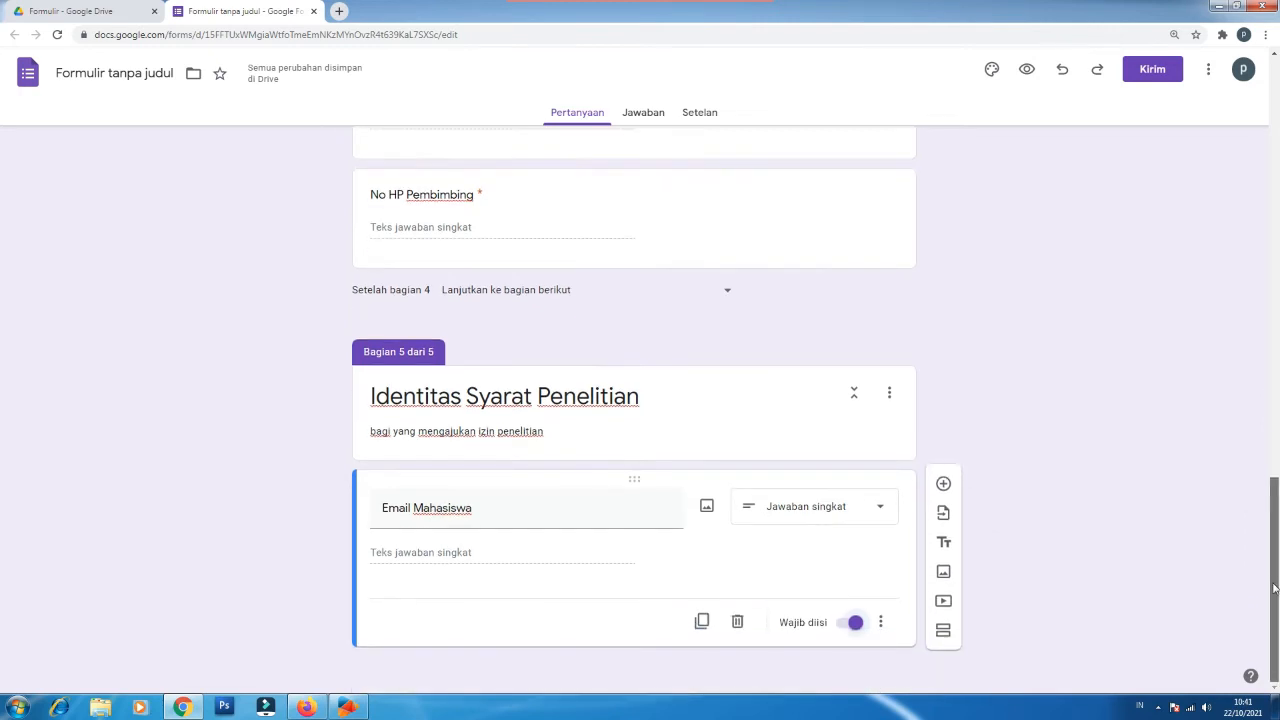
Step: Add a 'KTM/KTP' question and change its type to Upload file
click(944, 491)
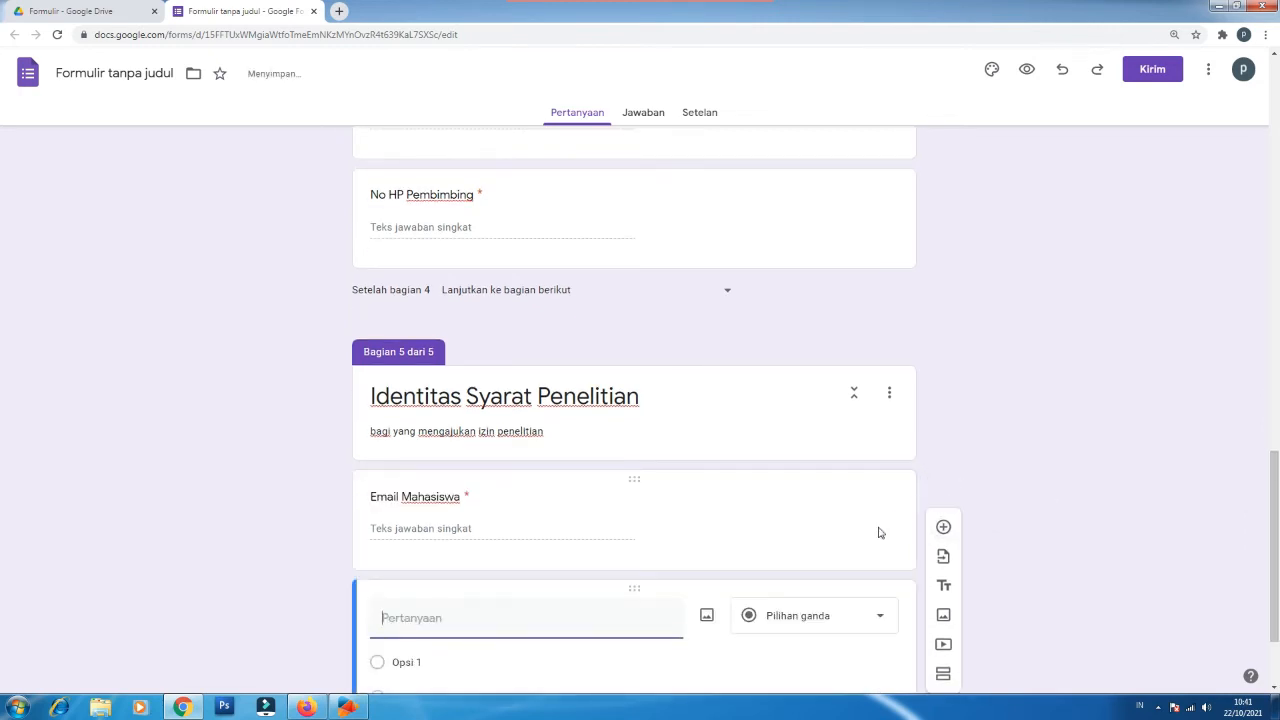
text(KTM/KTP)
key(BackSpace)
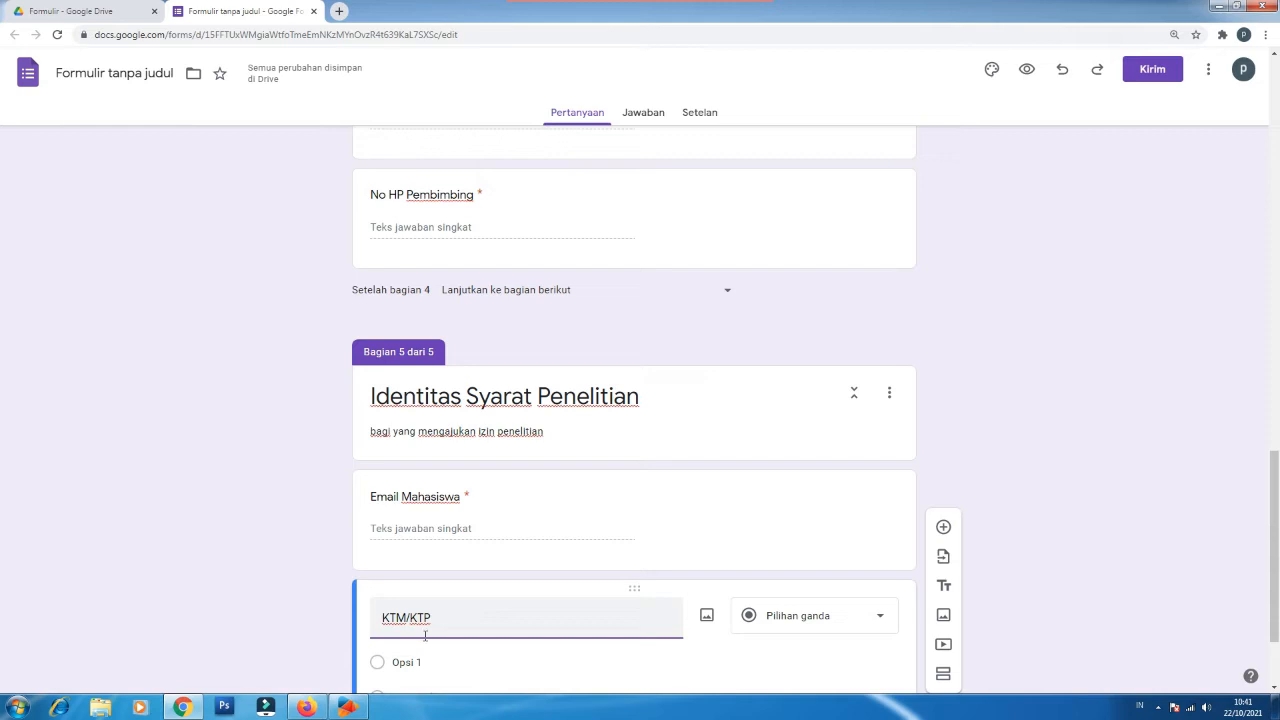
click(799, 617)
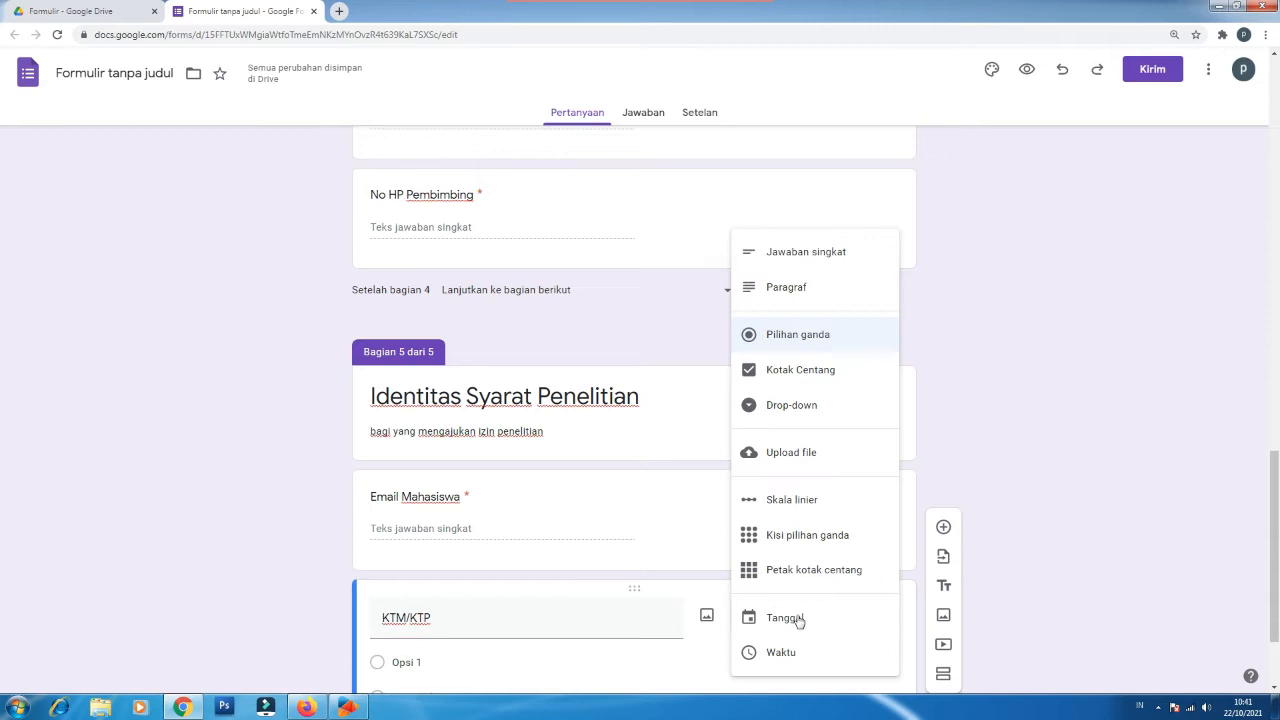
click(797, 455)
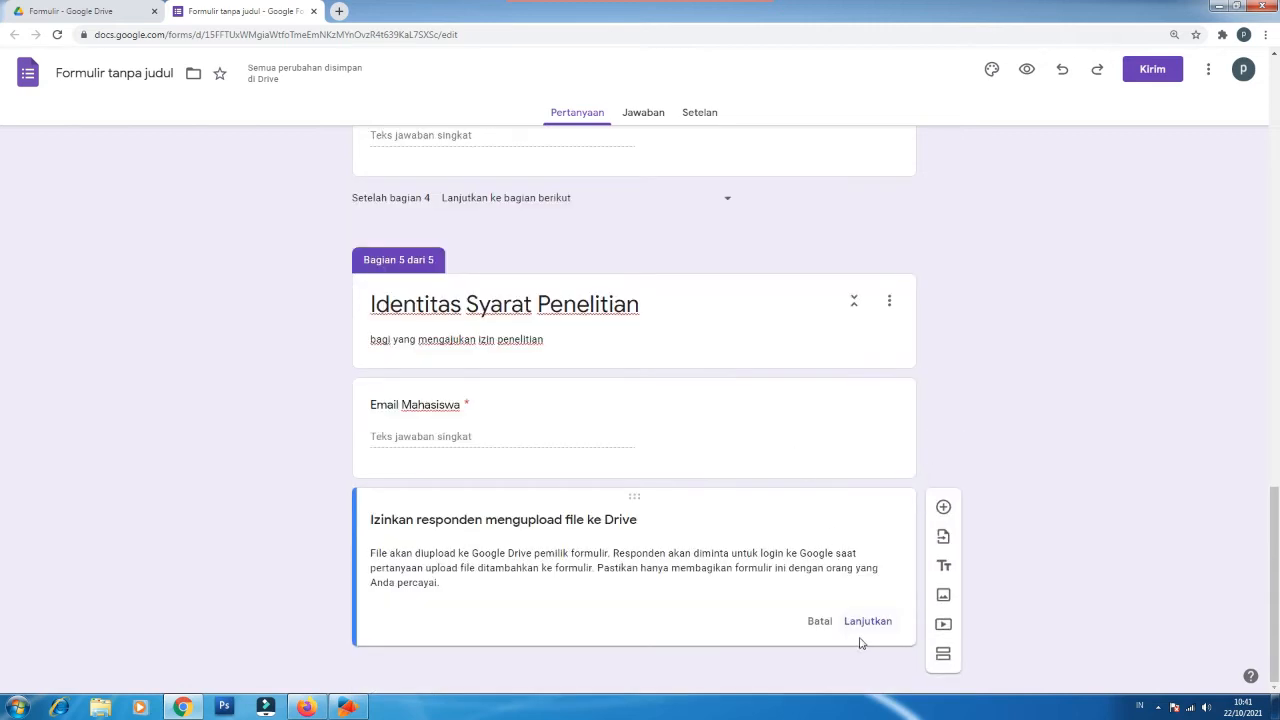
Step: Allow Drive uploads, limit KTM/KTP to PDF and both Gambar types at 1 MB, and make it required
click(870, 622)
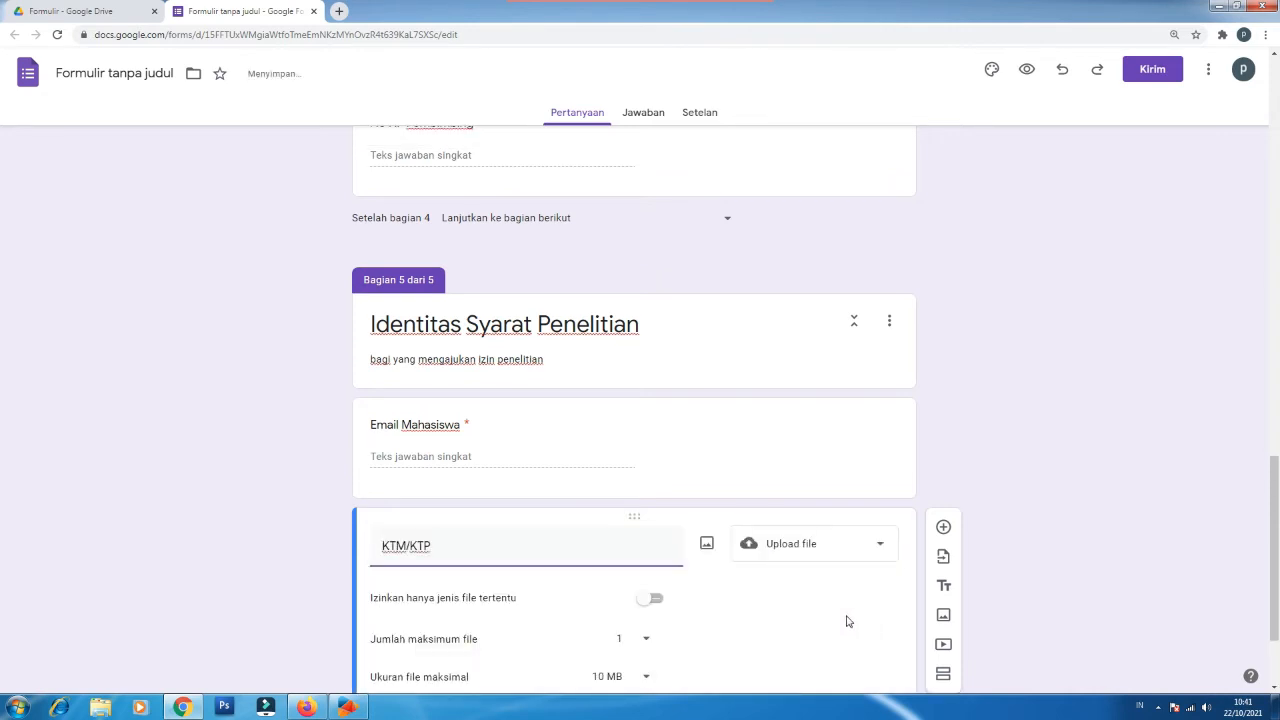
click(654, 598)
scroll(655, 600, down, 2)
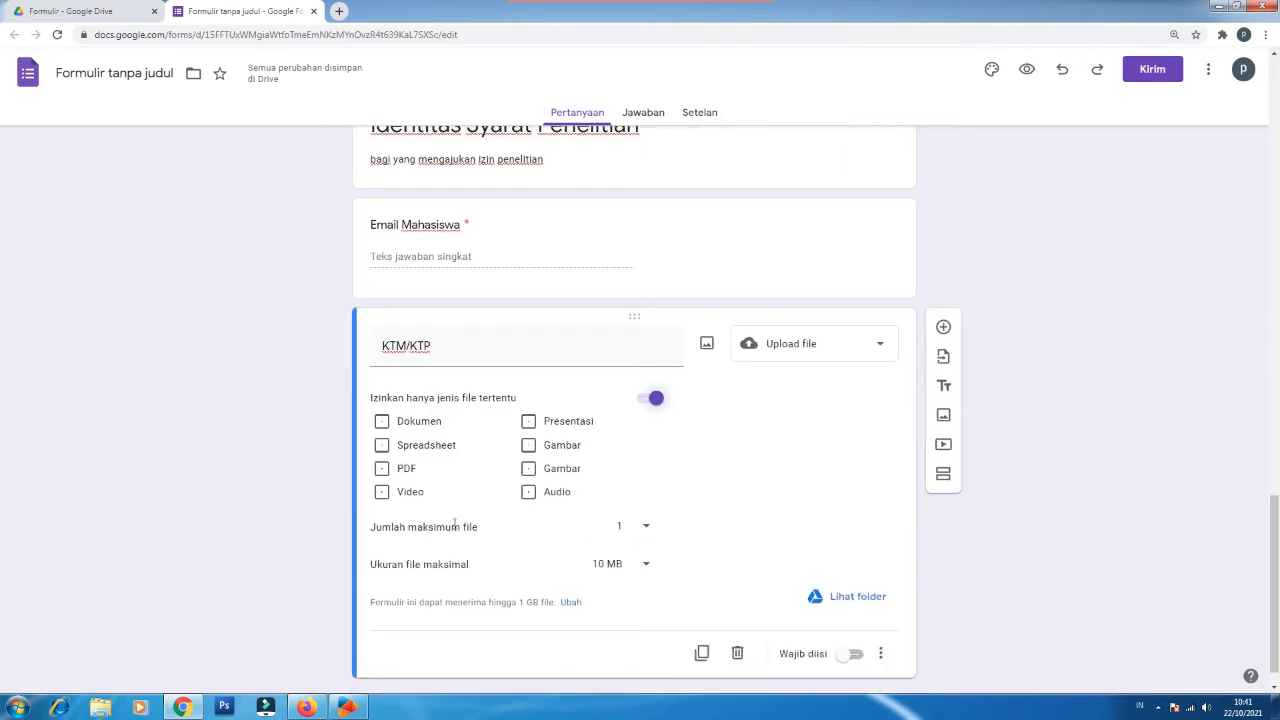
click(381, 470)
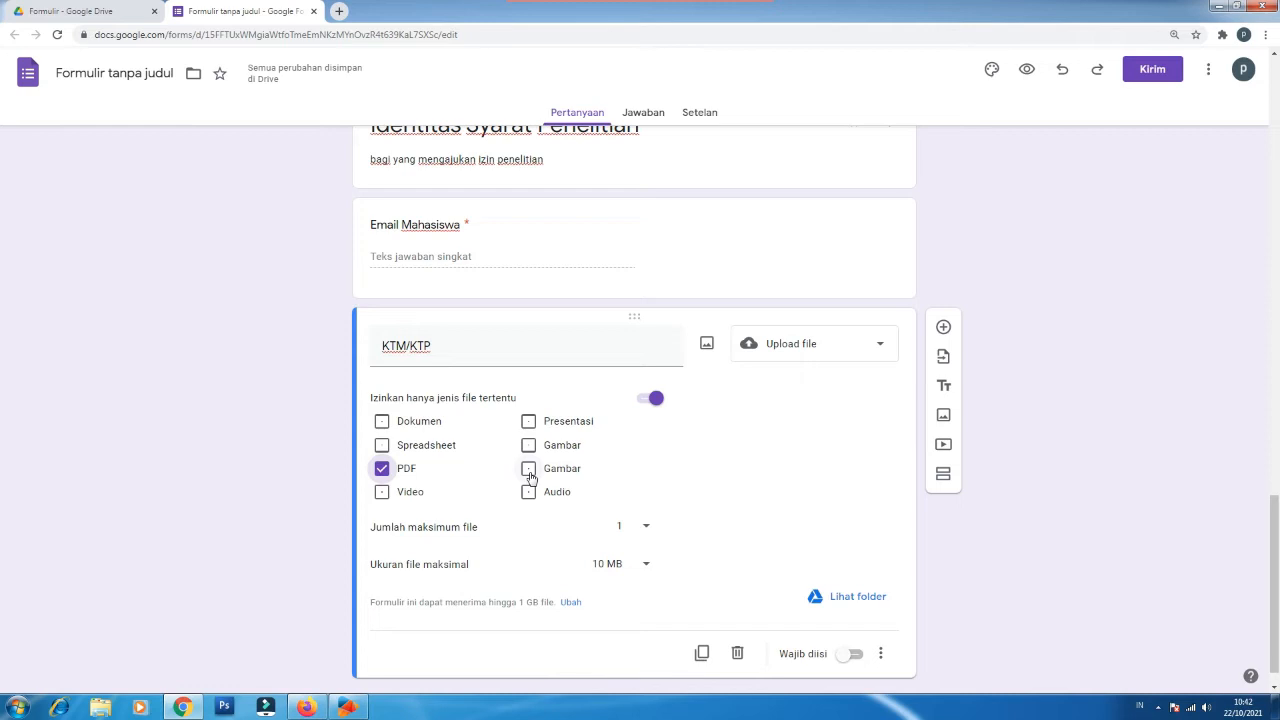
click(530, 470)
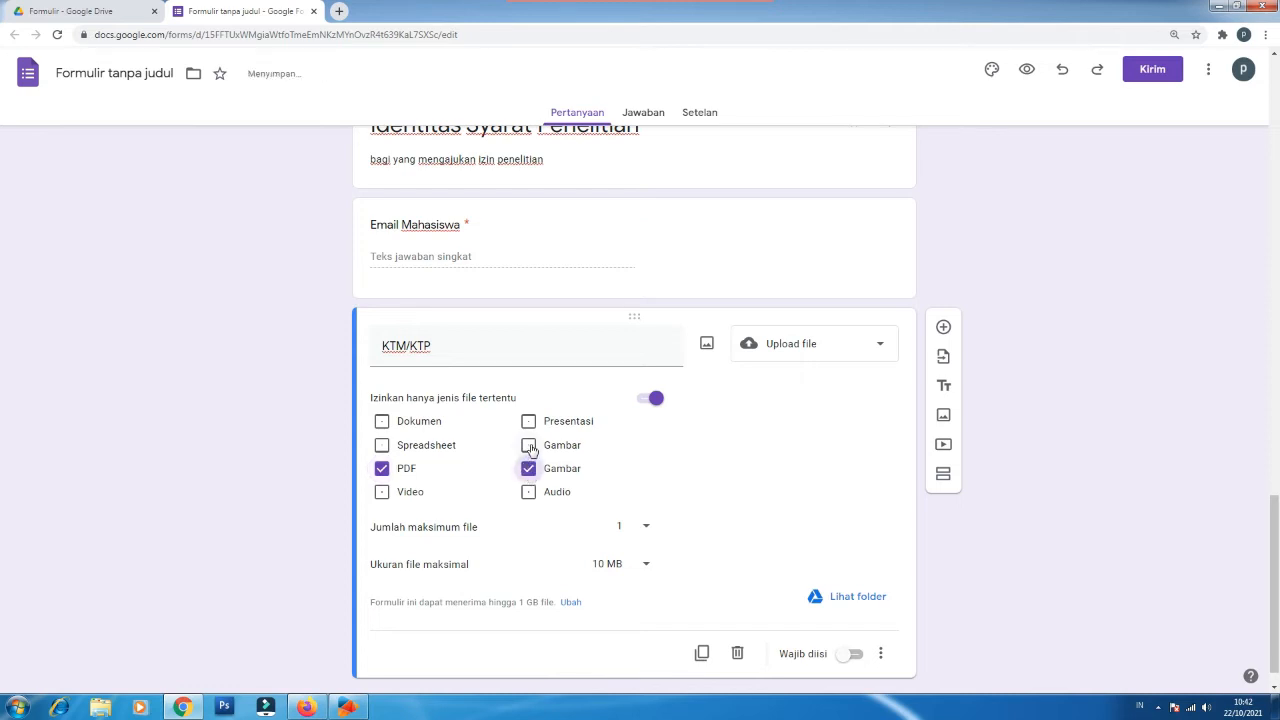
click(529, 446)
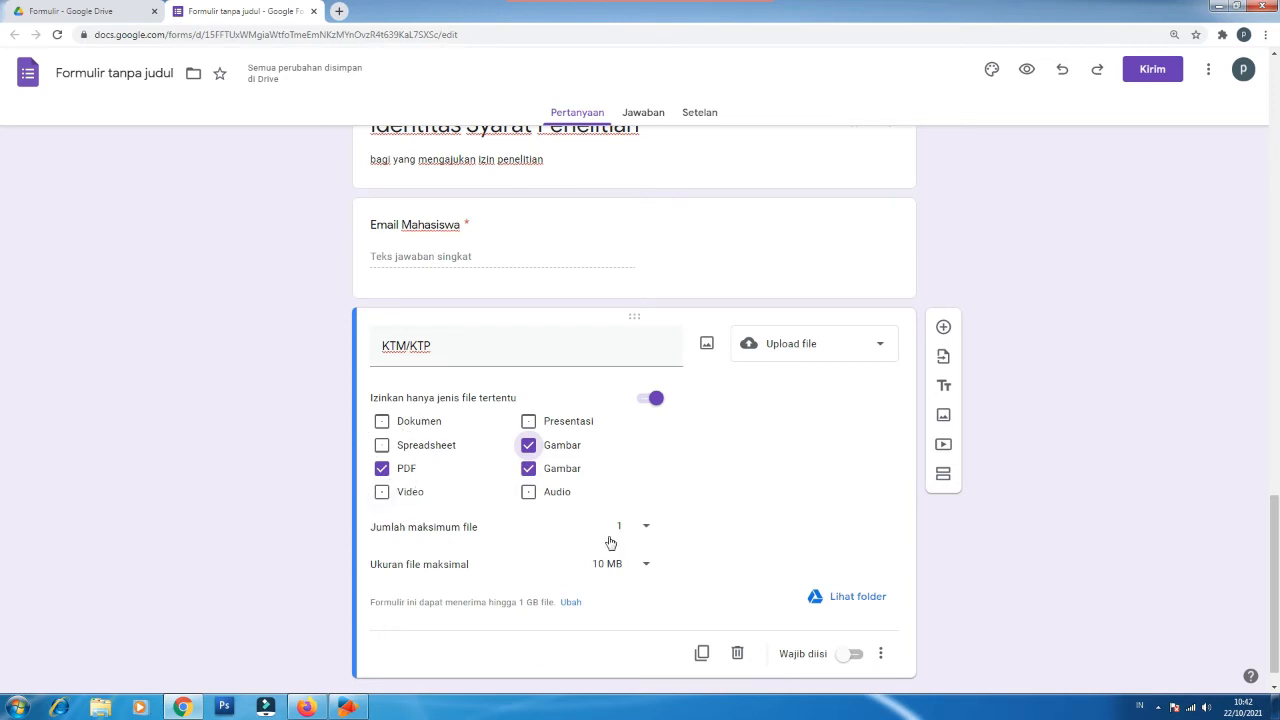
click(640, 568)
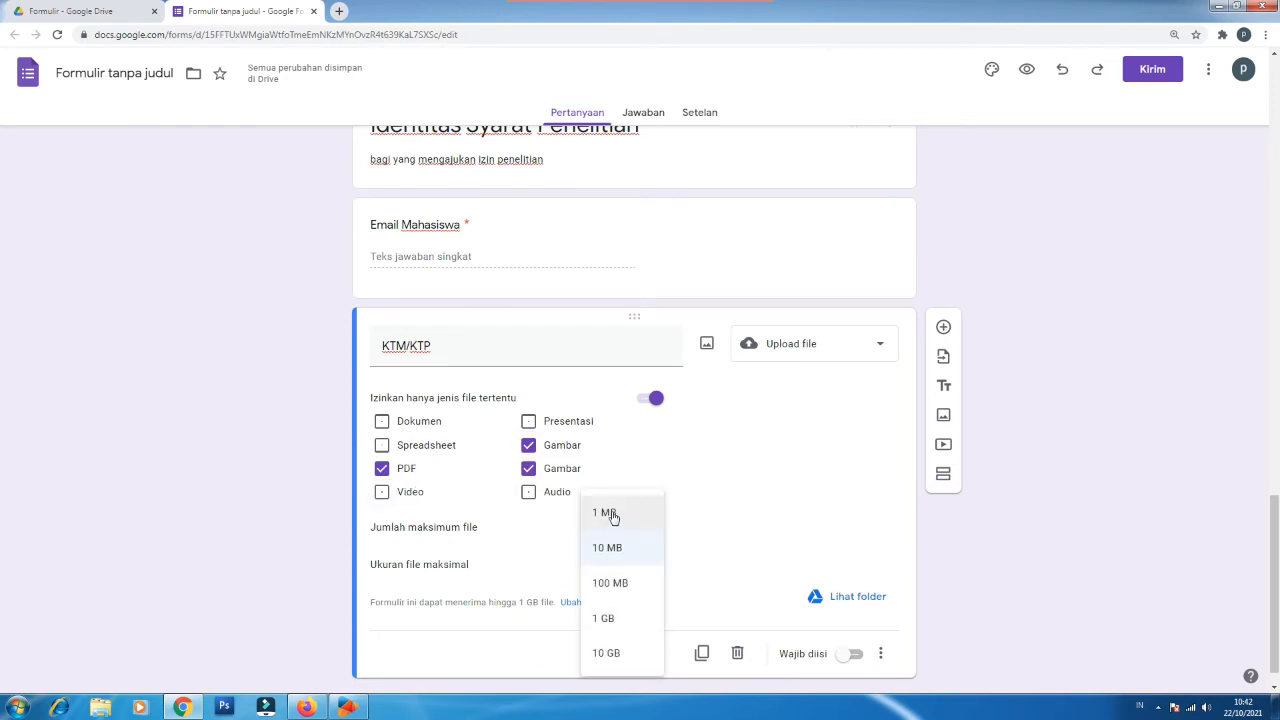
click(612, 515)
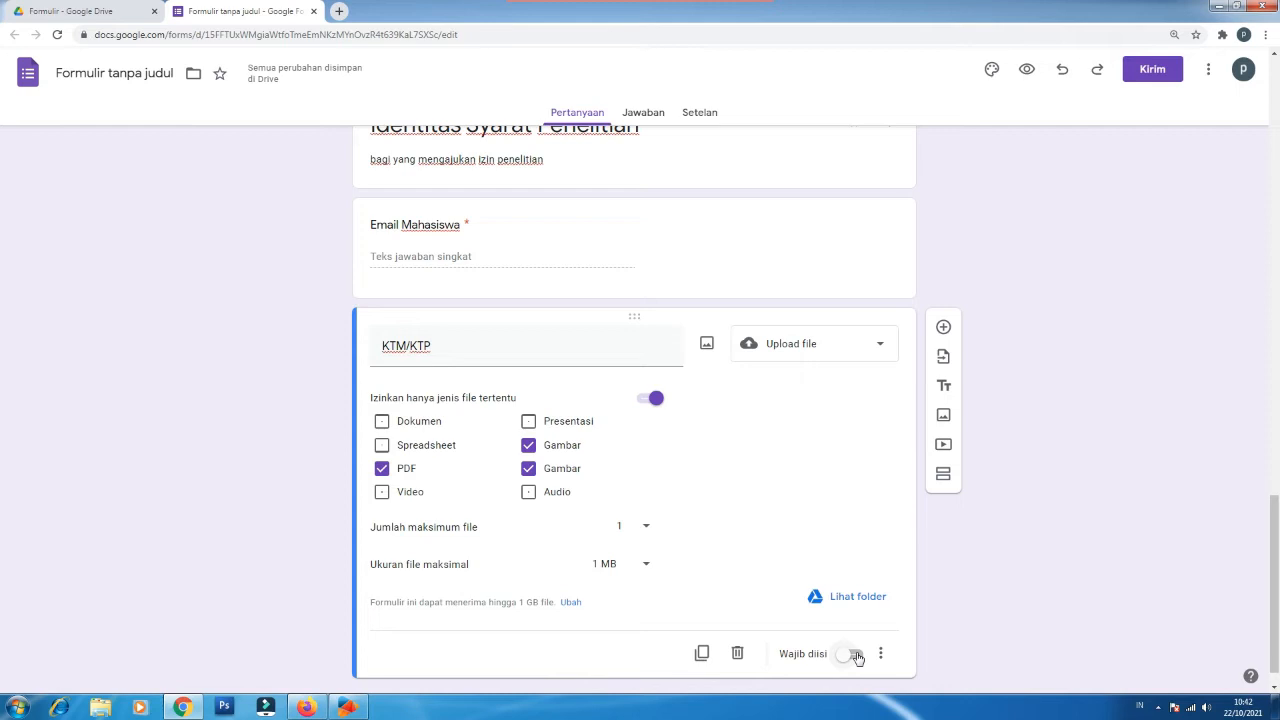
click(855, 654)
scroll(1260, 562, down, 1)
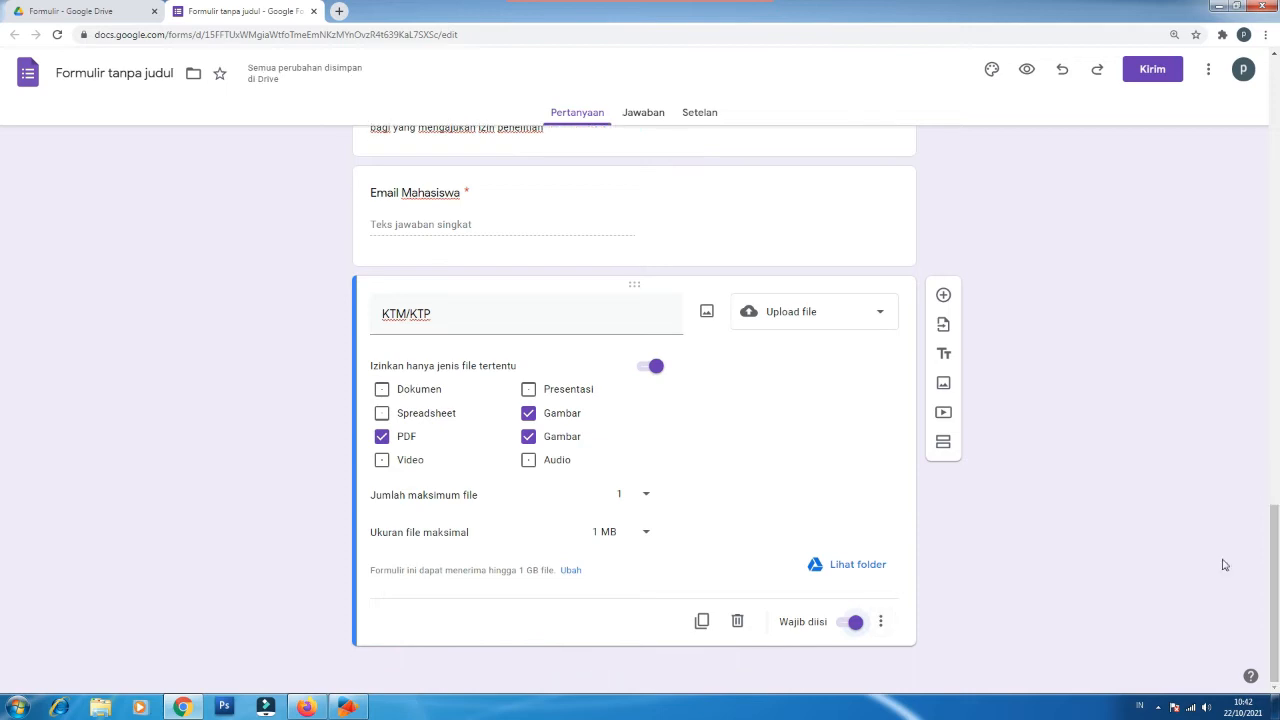
Step: Add a 'Proposal' question of type Upload file
click(944, 296)
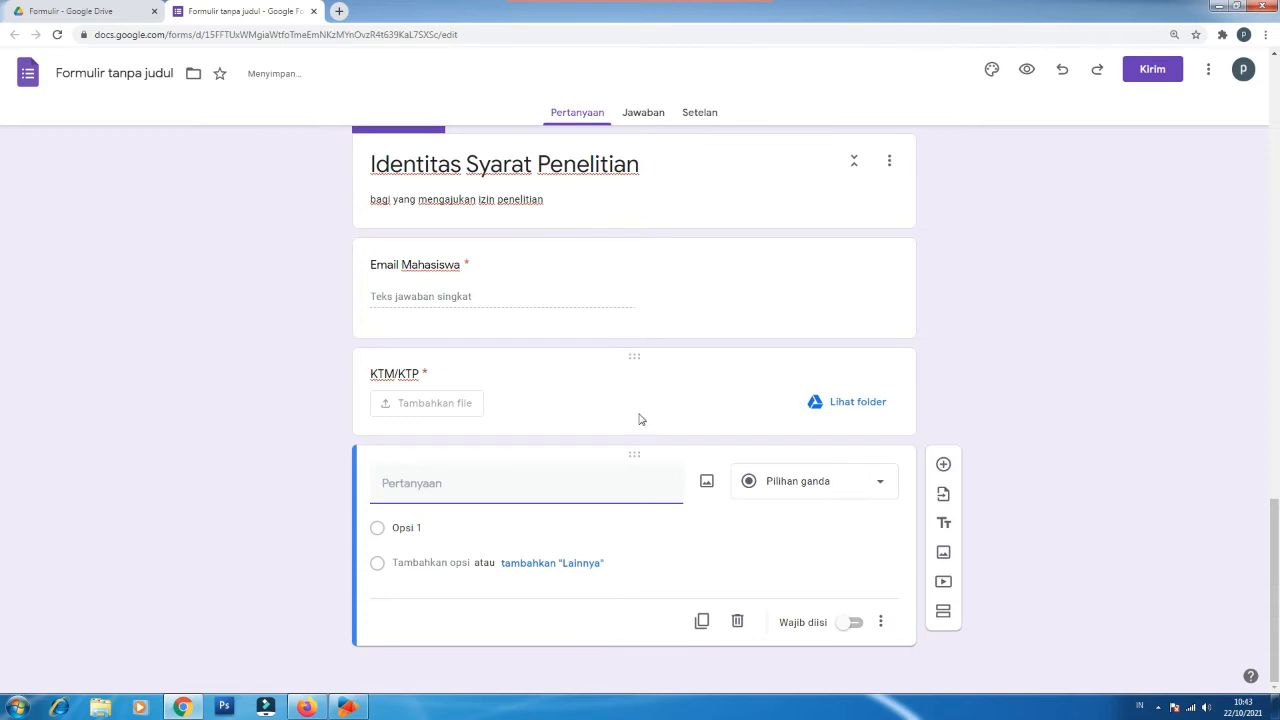
text(P)
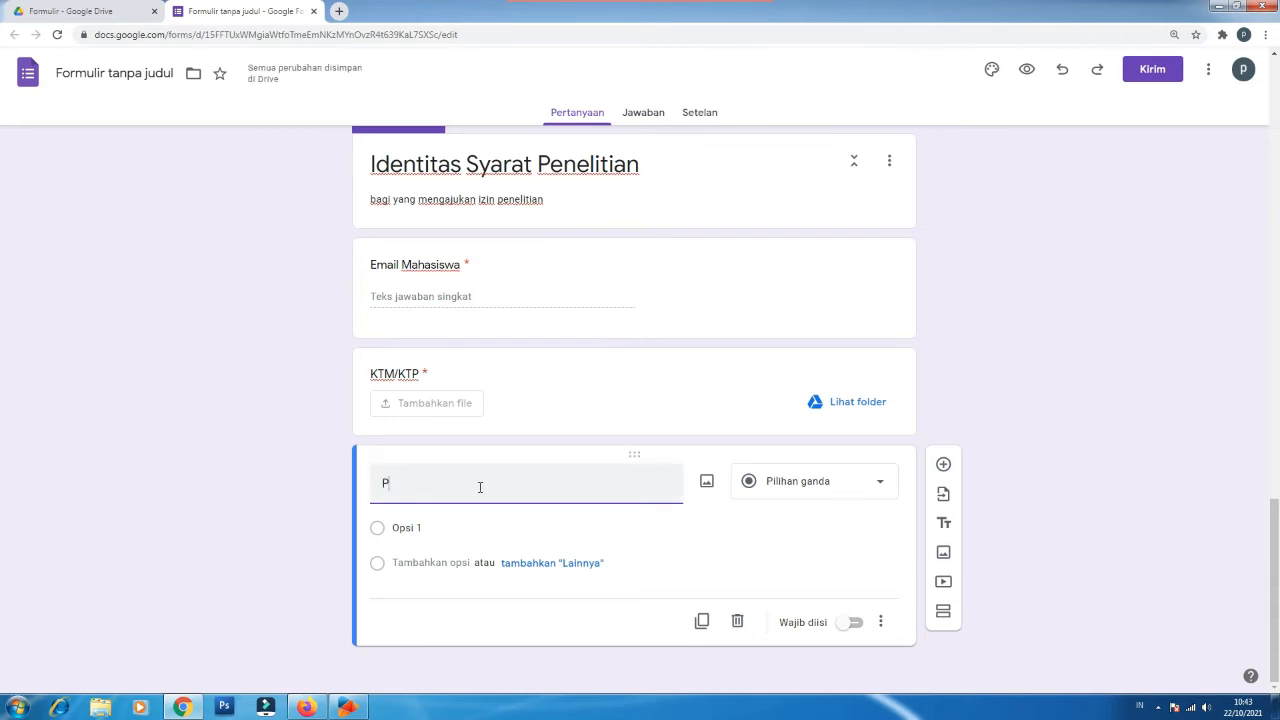
text(roposal)
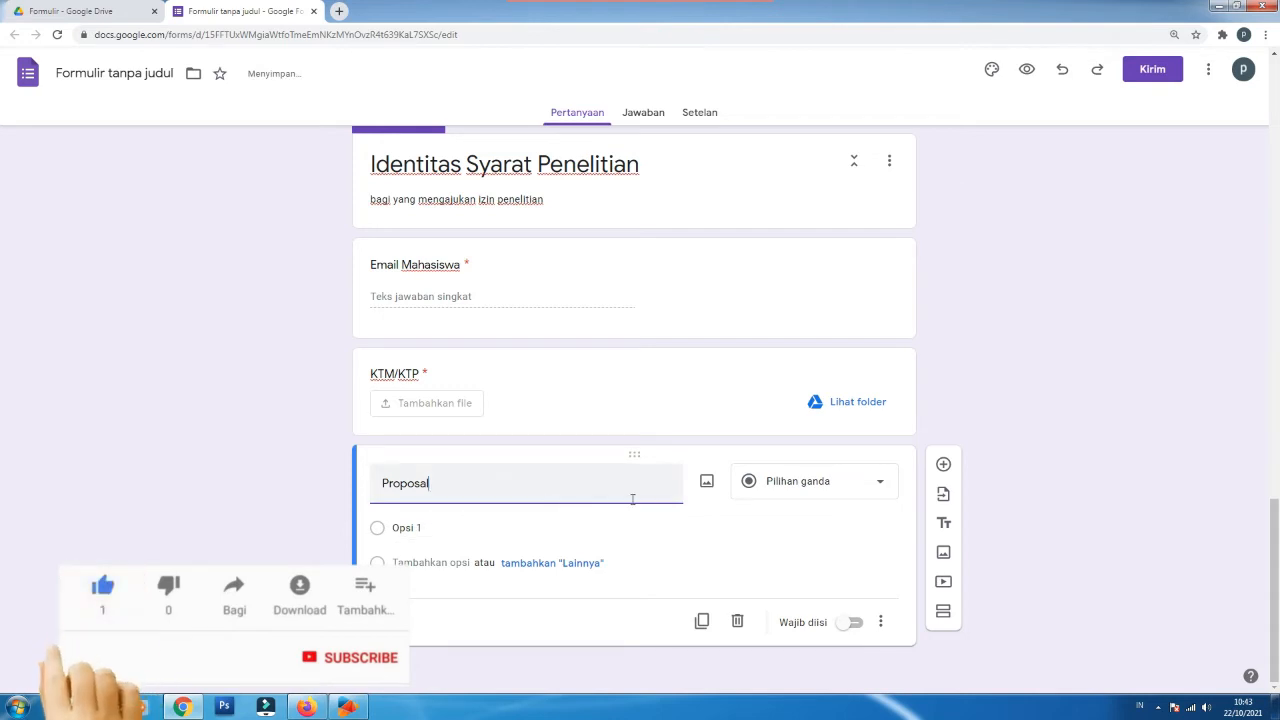
click(797, 490)
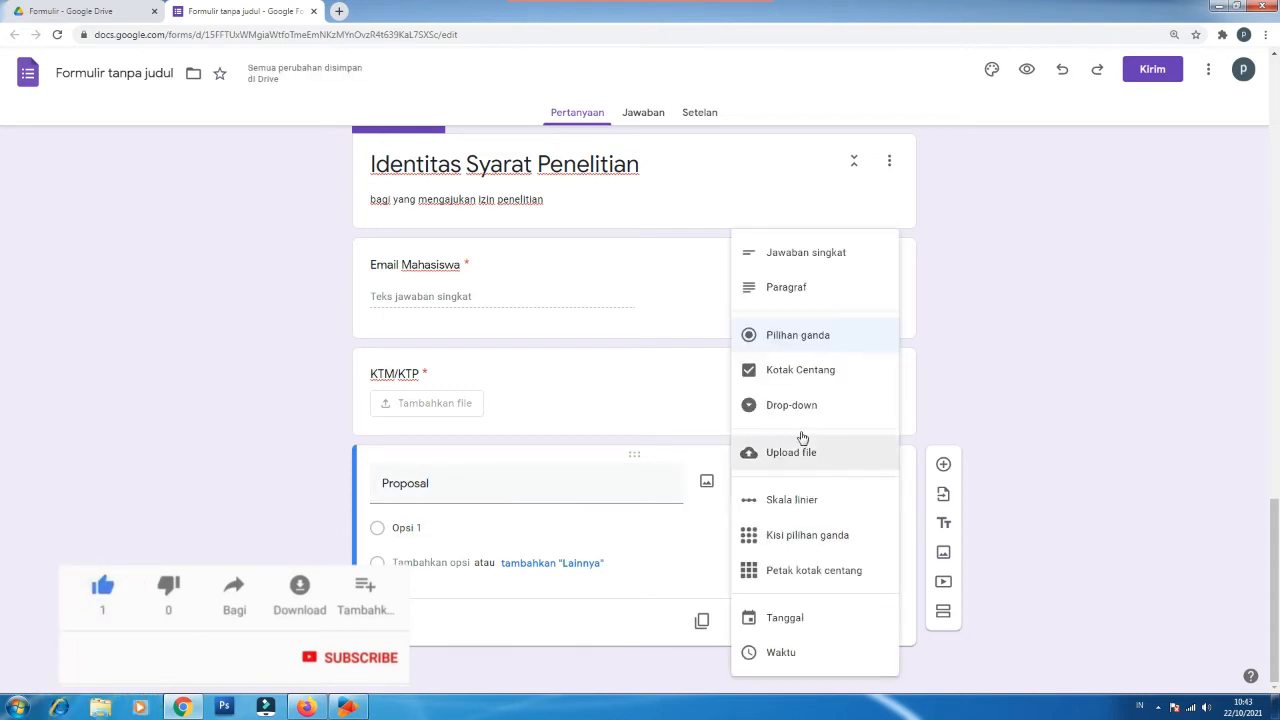
click(808, 452)
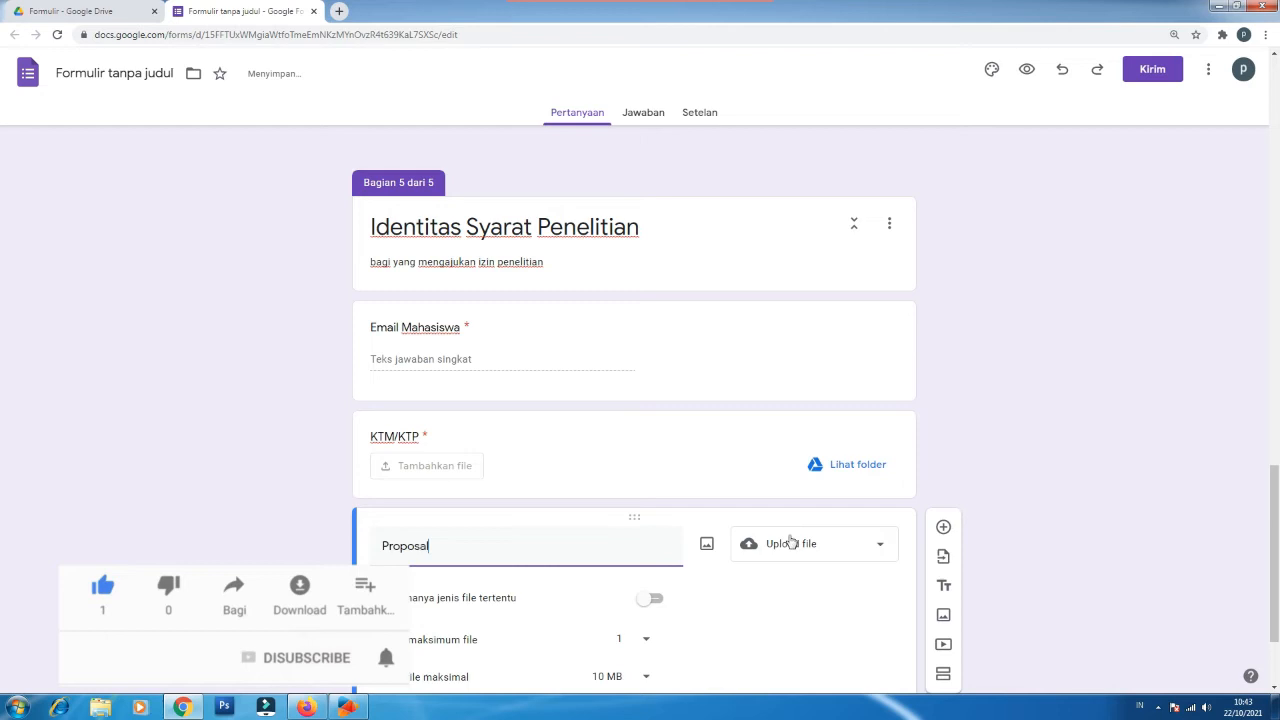
Step: Restrict Proposal uploads to PDF files up to 1 MB and make it required
click(652, 600)
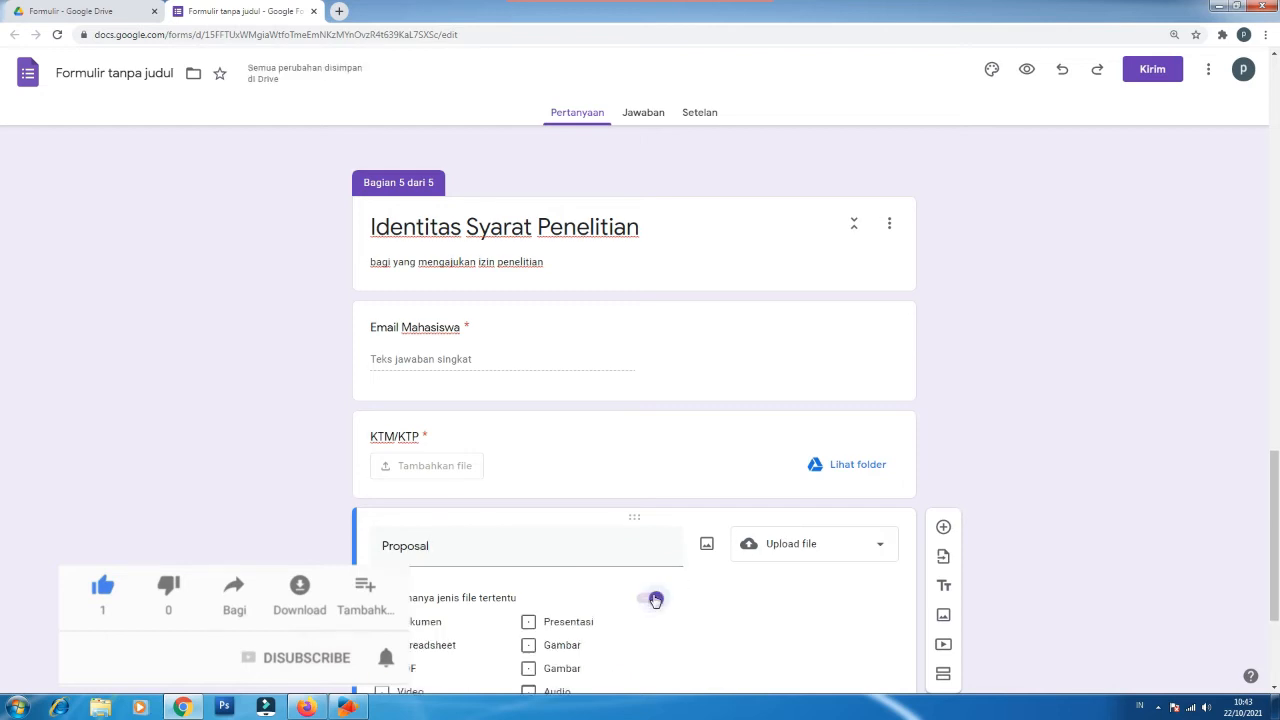
scroll(651, 600, down, 2)
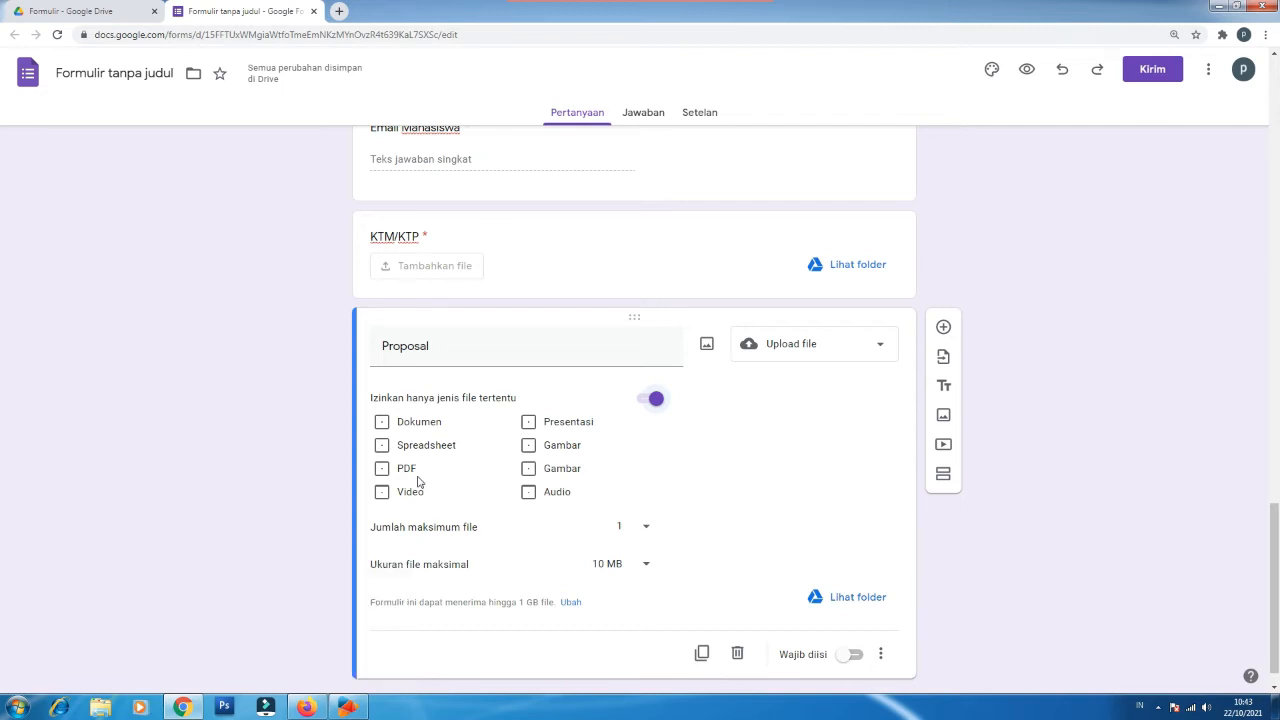
click(404, 476)
click(645, 565)
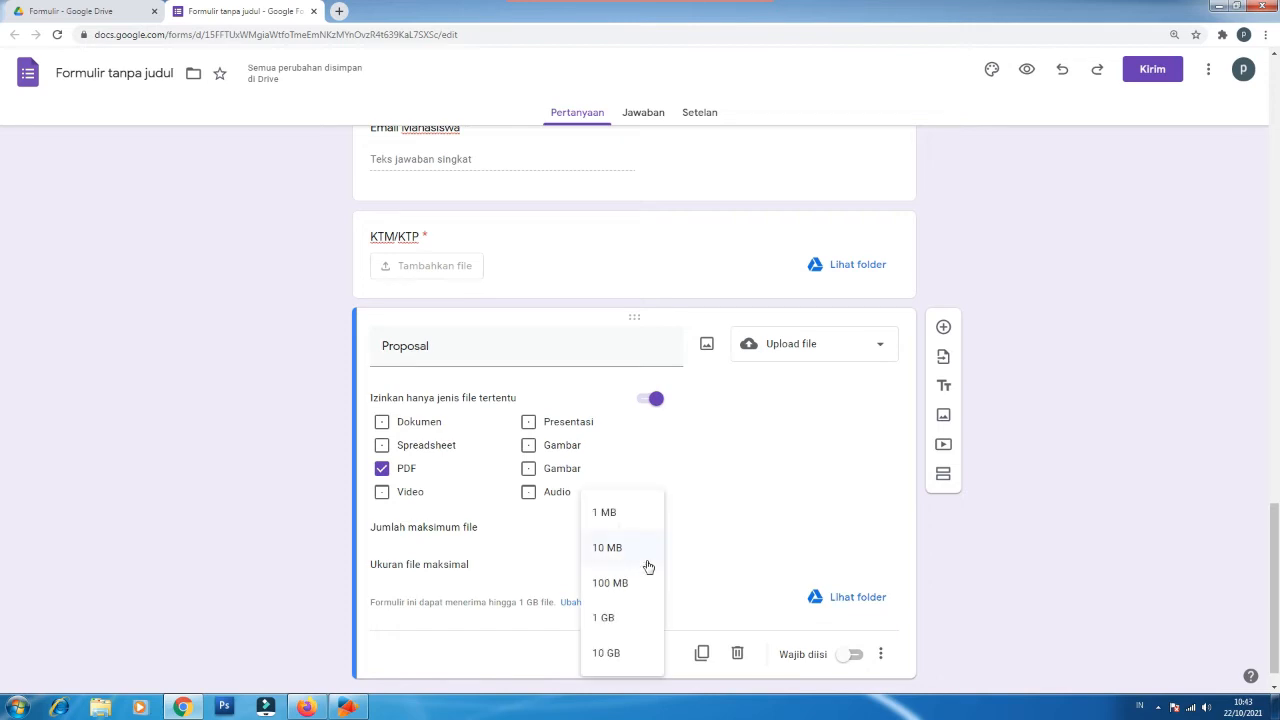
click(616, 514)
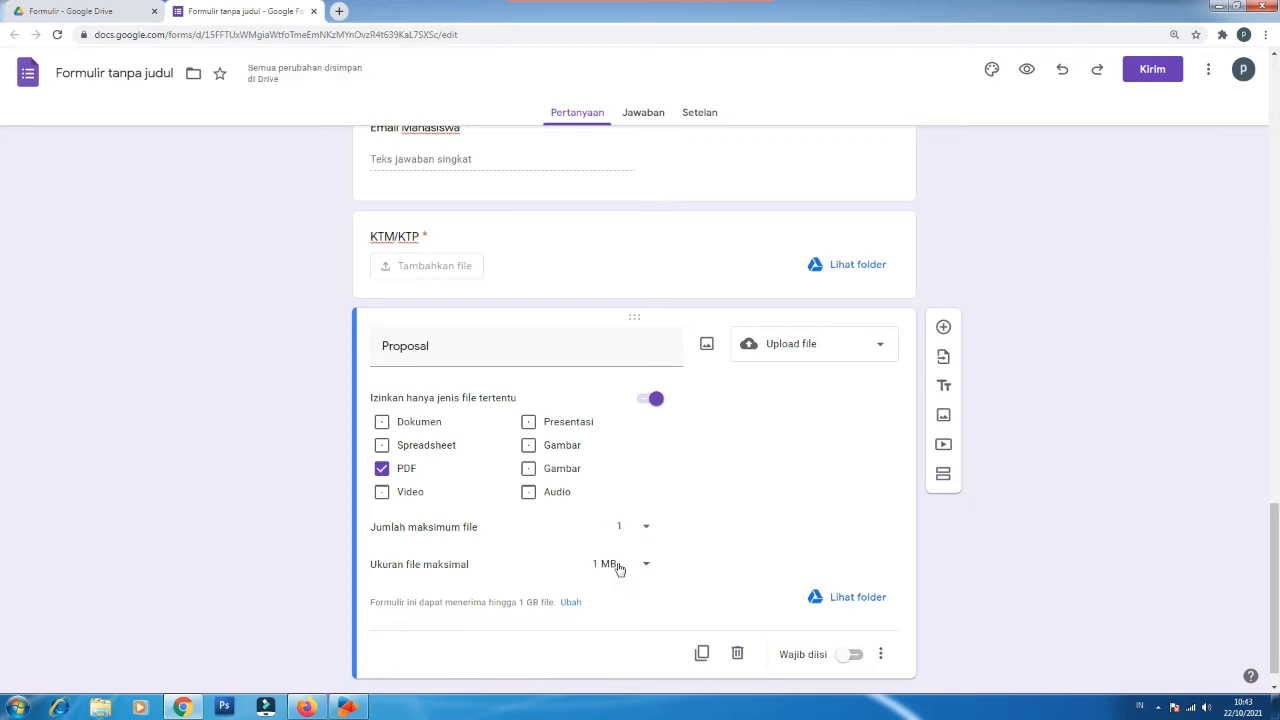
click(855, 656)
scroll(645, 462, up, 2)
scroll(645, 462, up, 1)
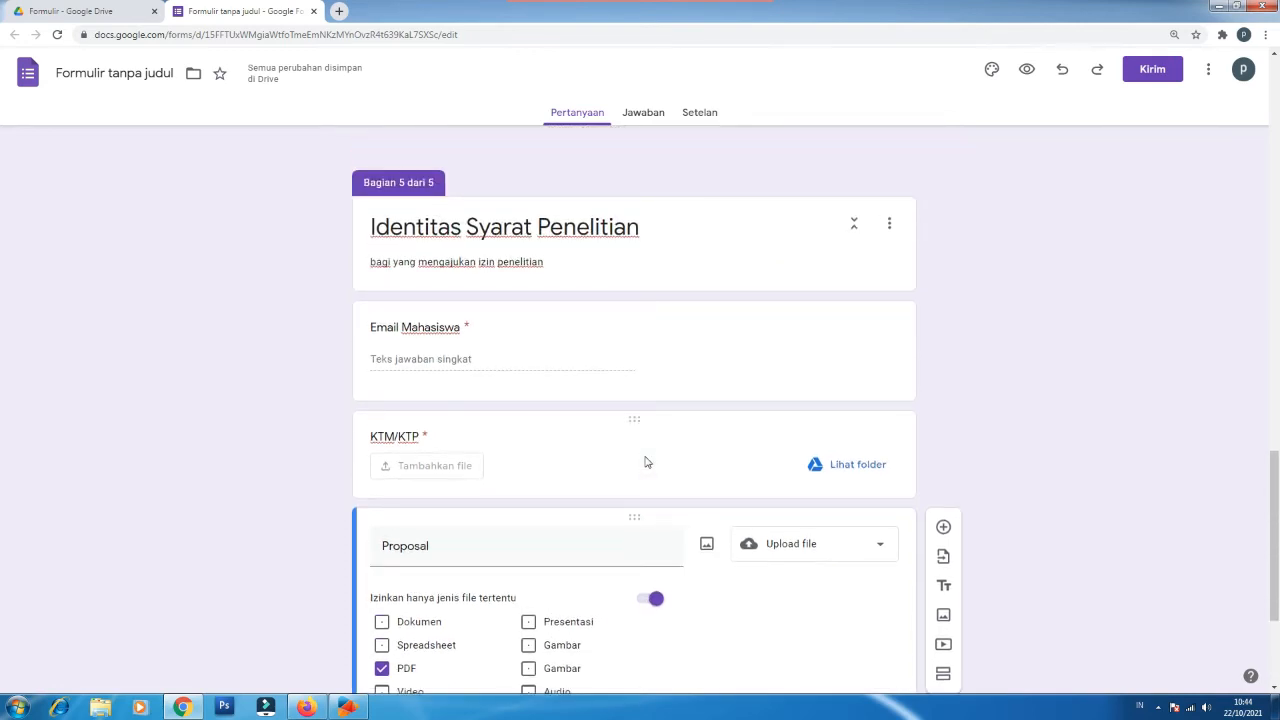
scroll(645, 462, down, 3)
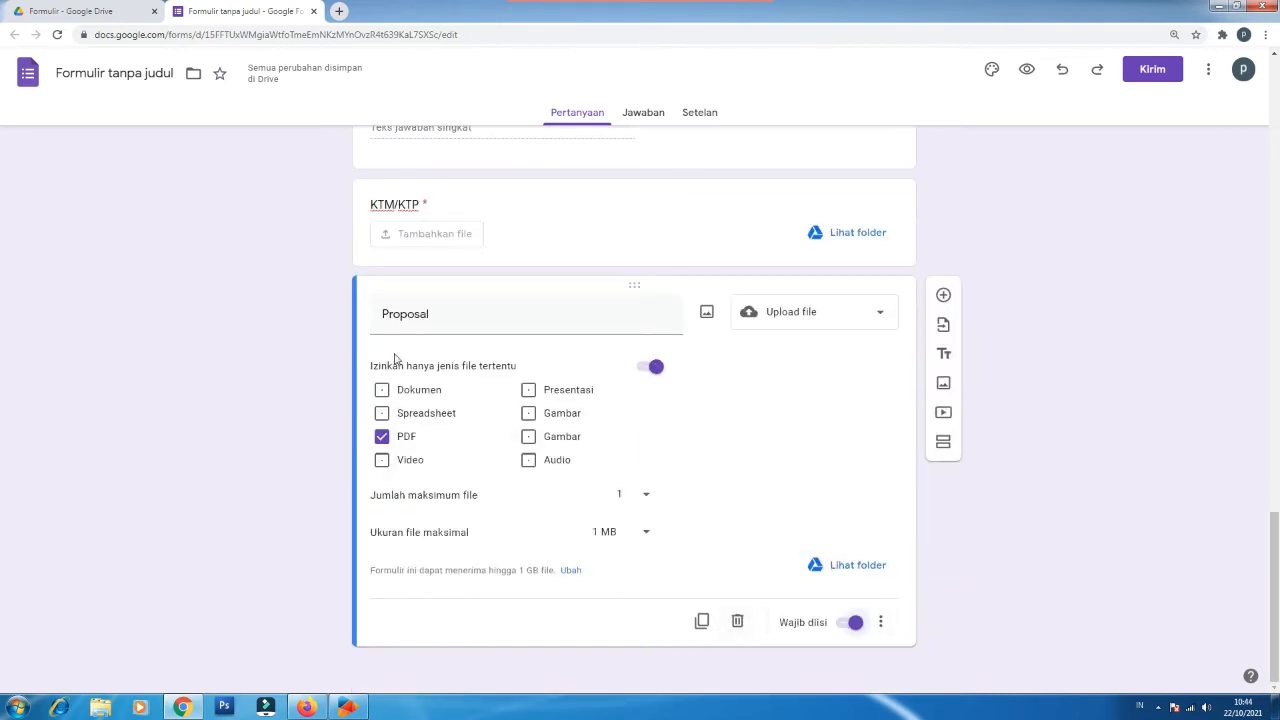
scroll(395, 358, up, 3)
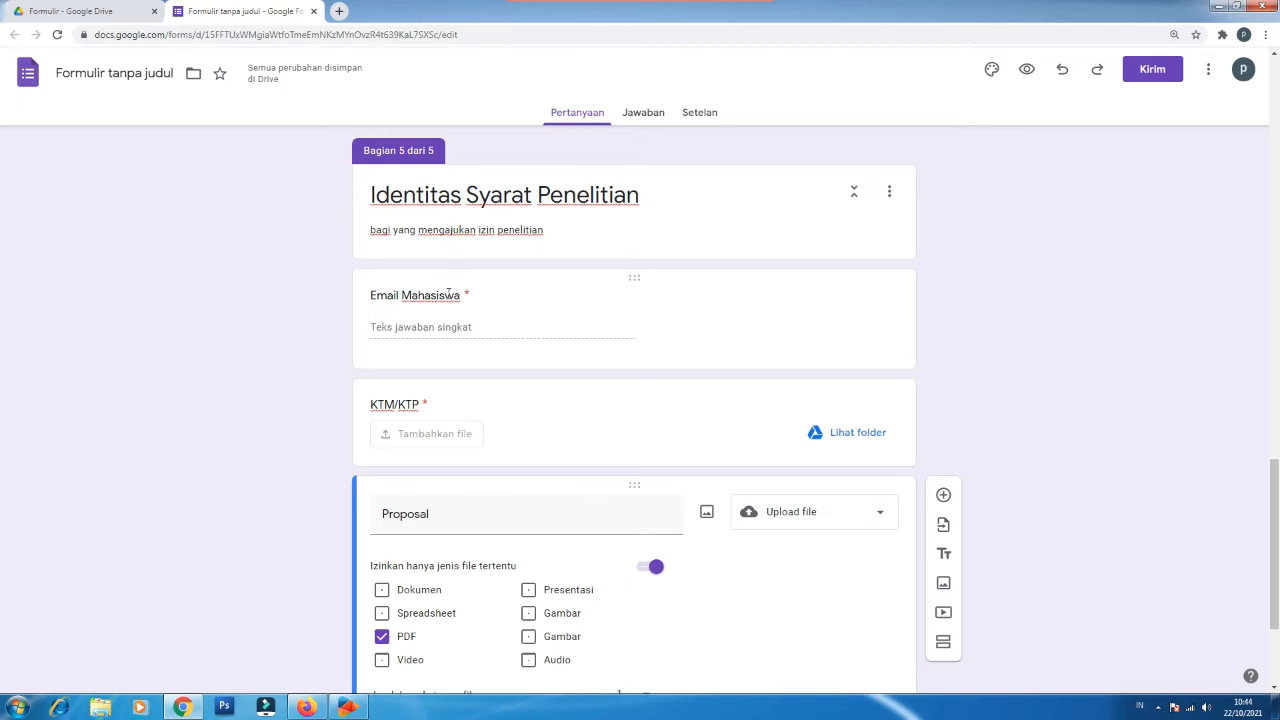
click(448, 295)
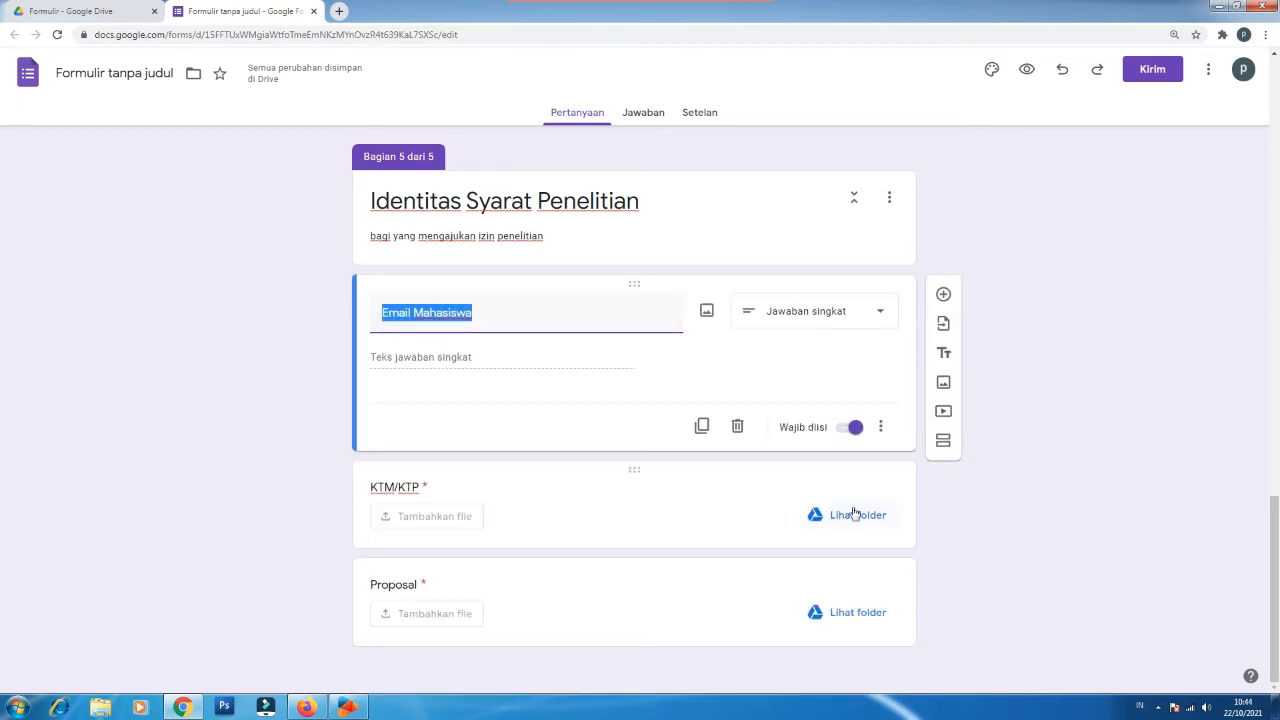
click(402, 588)
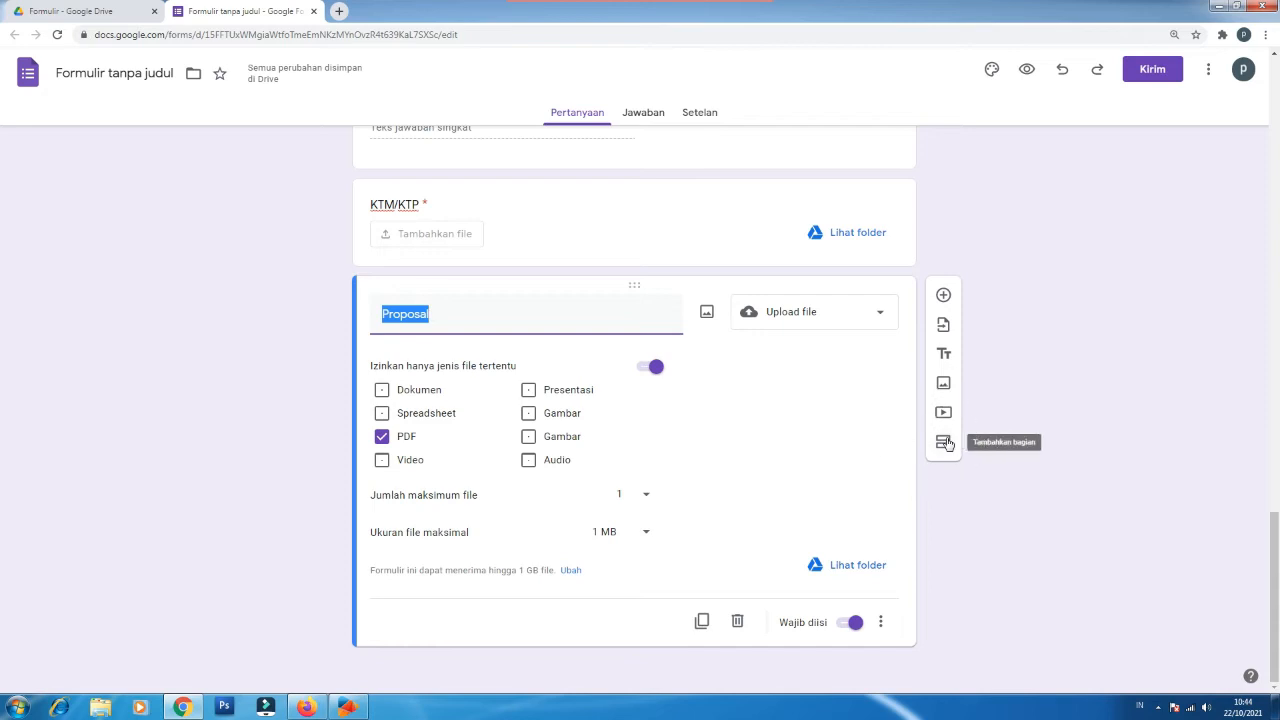
click(946, 443)
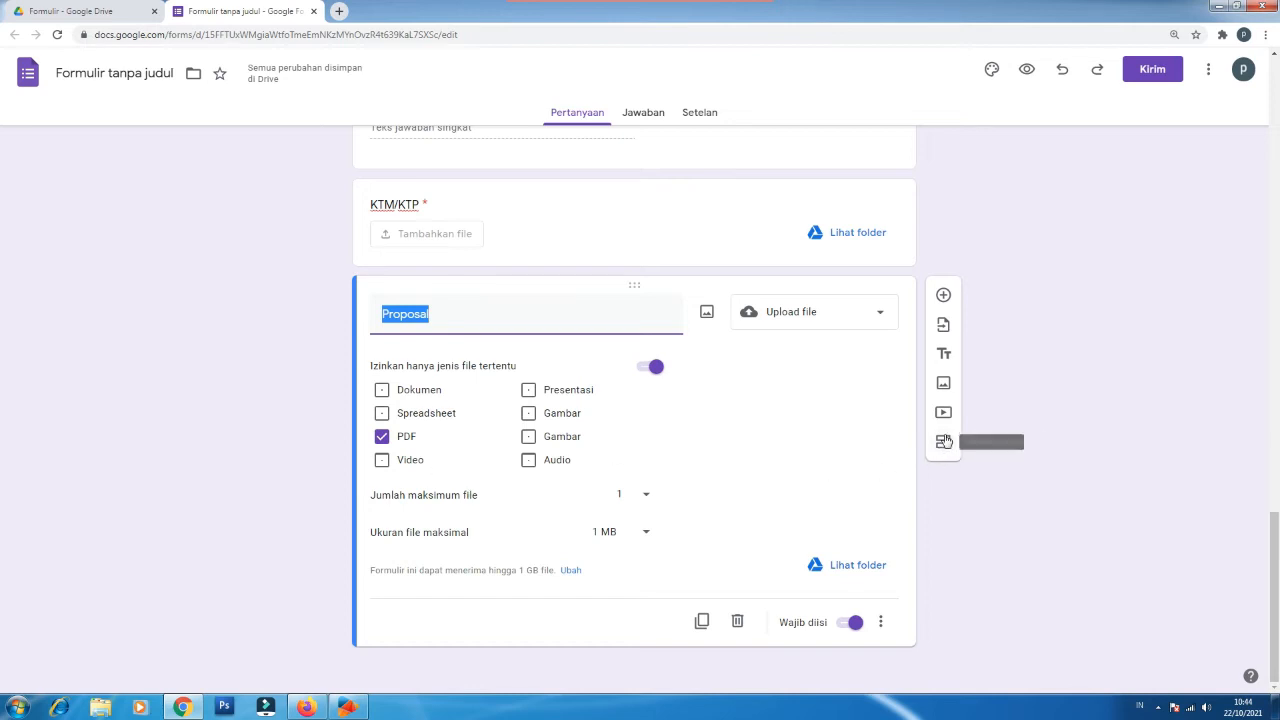
Step: Add a section 'Syarat Tambahan Lainnya untuk Magang' with the internship/PKL requirements description
click(946, 444)
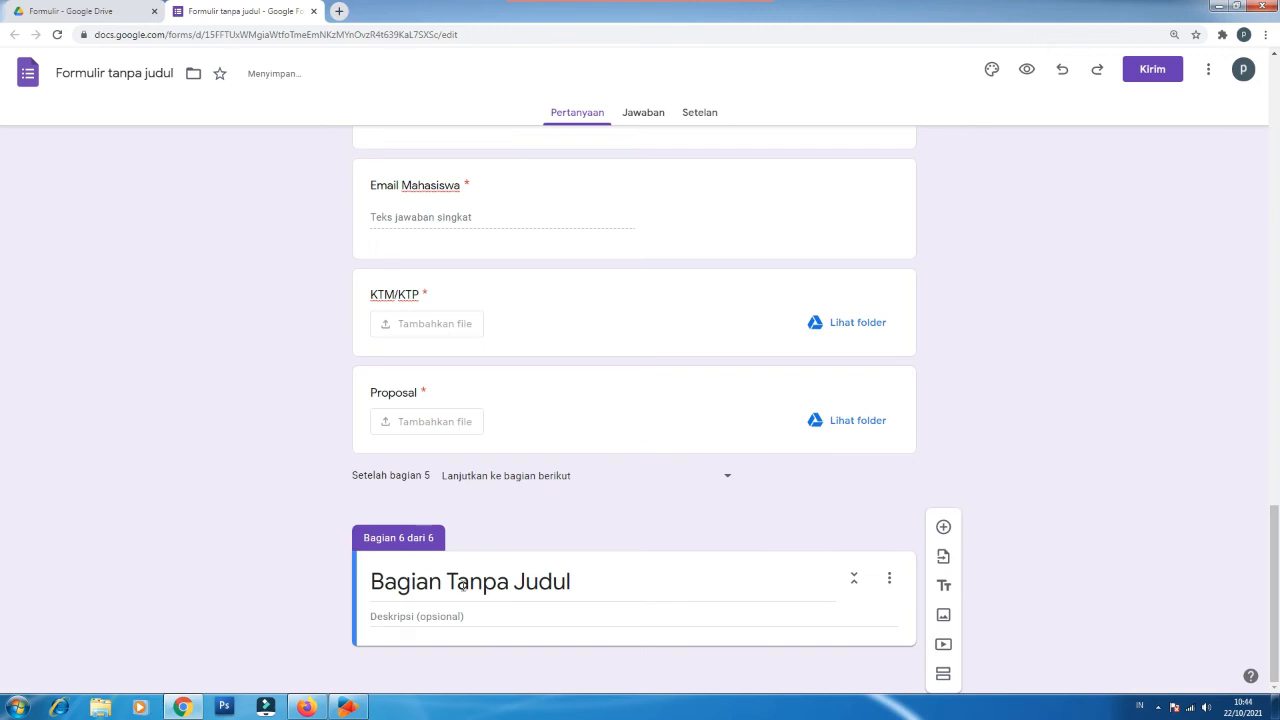
click(459, 584)
triple_click(461, 585)
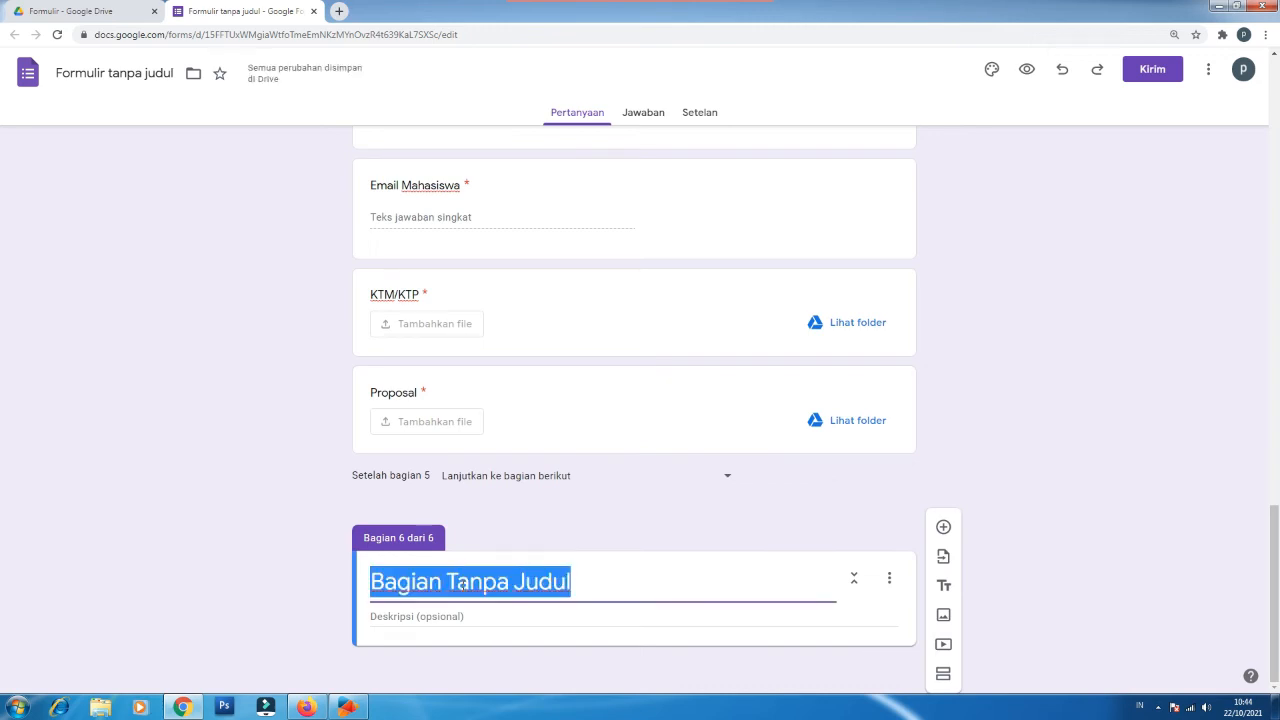
text(Syarat Tambahan Lainnya untuk Magang)
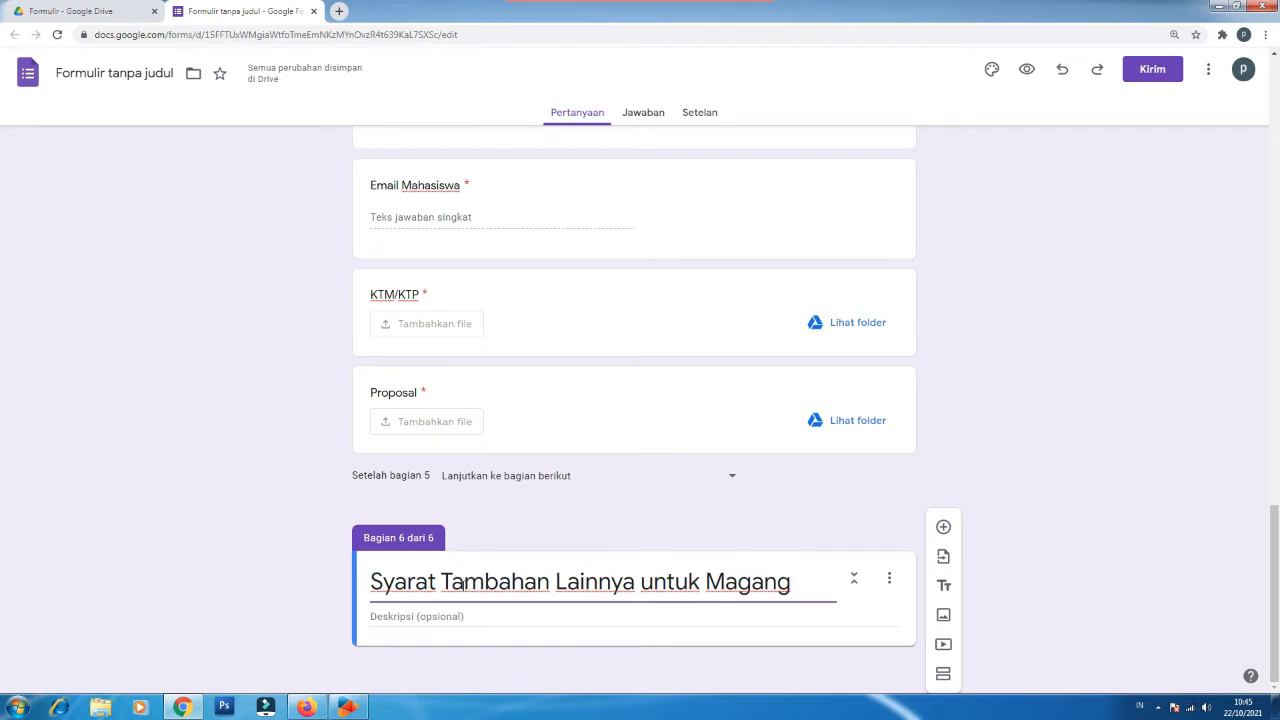
click(452, 614)
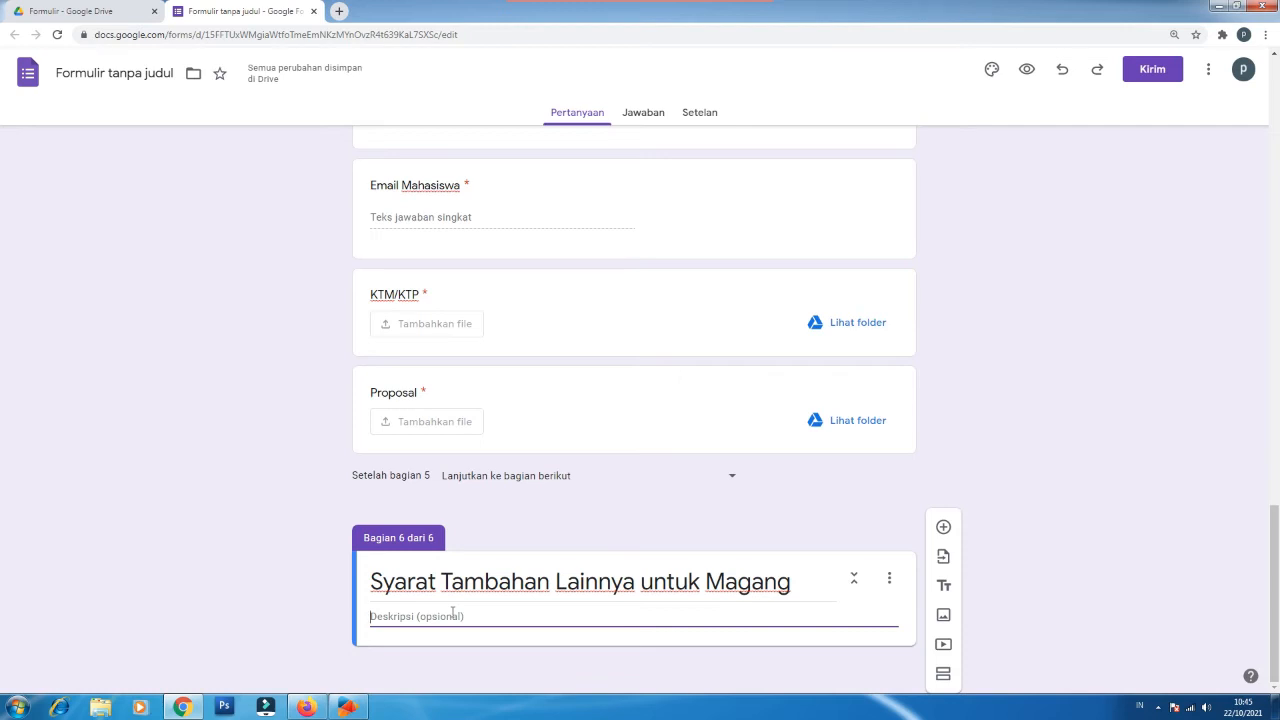
text(Berikut adalah syarat tambahan bagi siswa/mahasiswa yang akan magang/PKL)
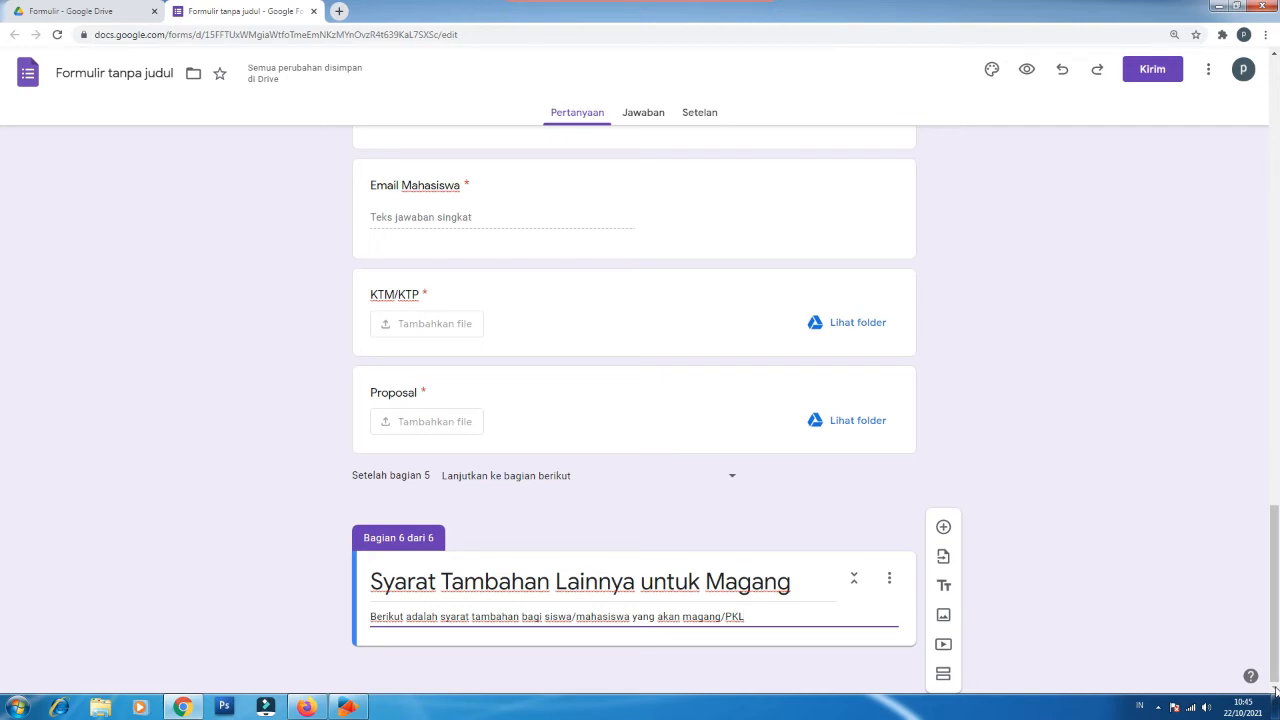
key(ctrl+a)
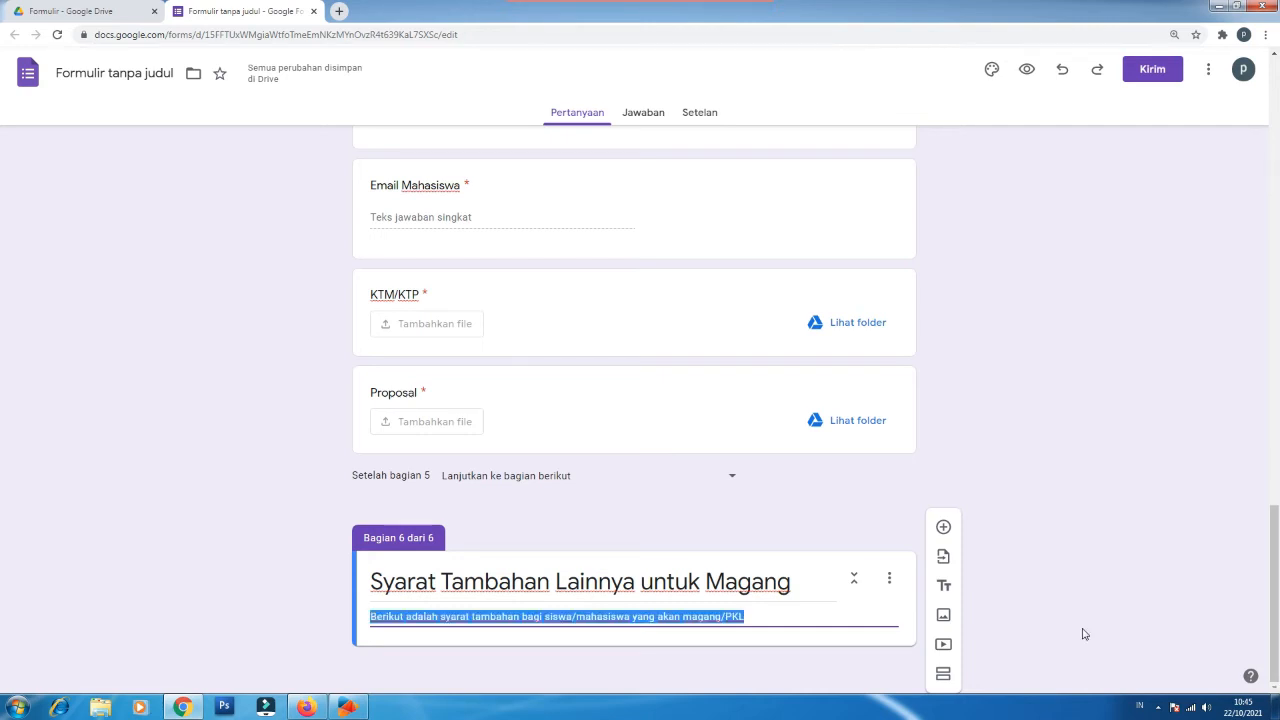
Step: Add required multiple-choice question 'Apakah Anda sudah divaksin' with options 'Sudah' and 'Belum'
click(943, 528)
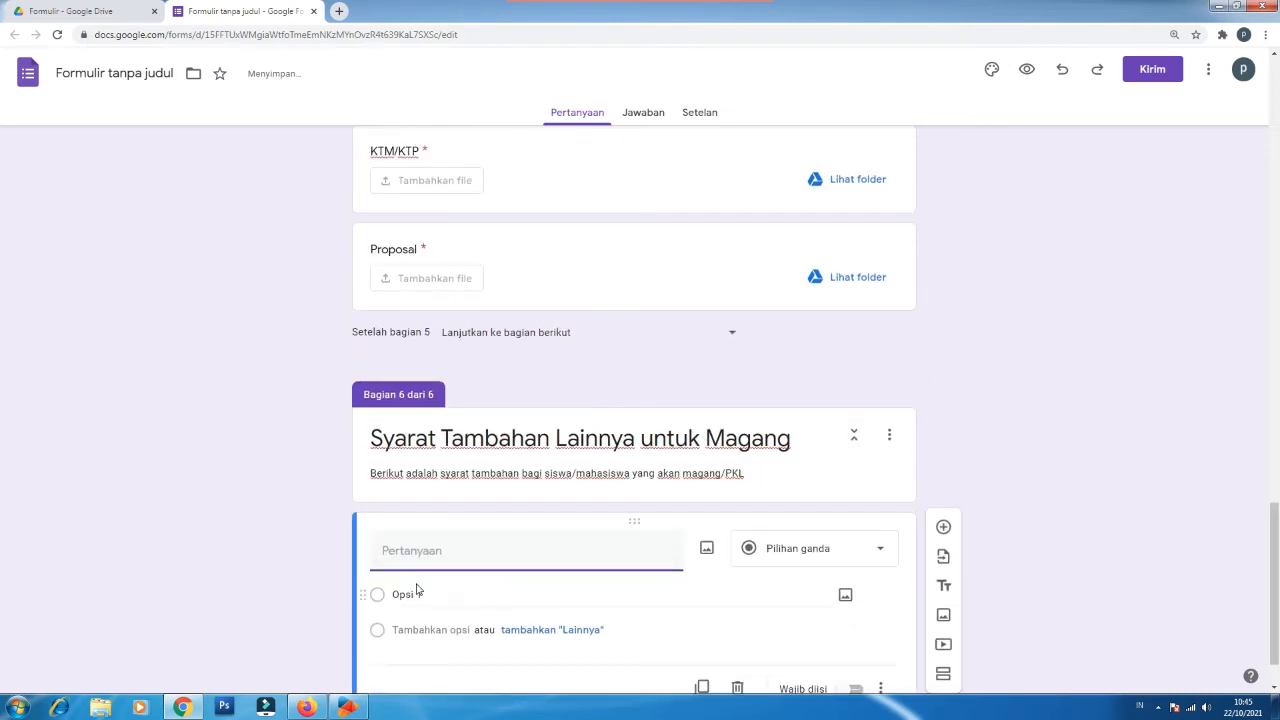
text(Apakah Anda sudah divaksin)
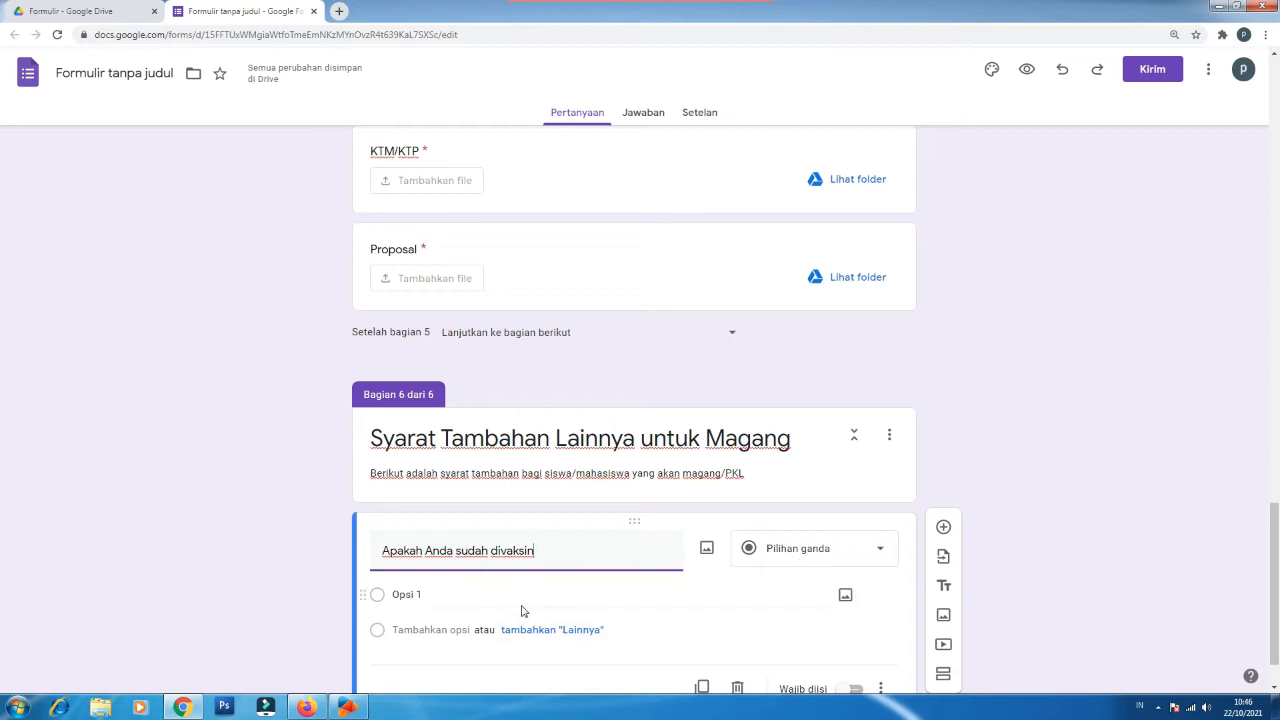
click(417, 595)
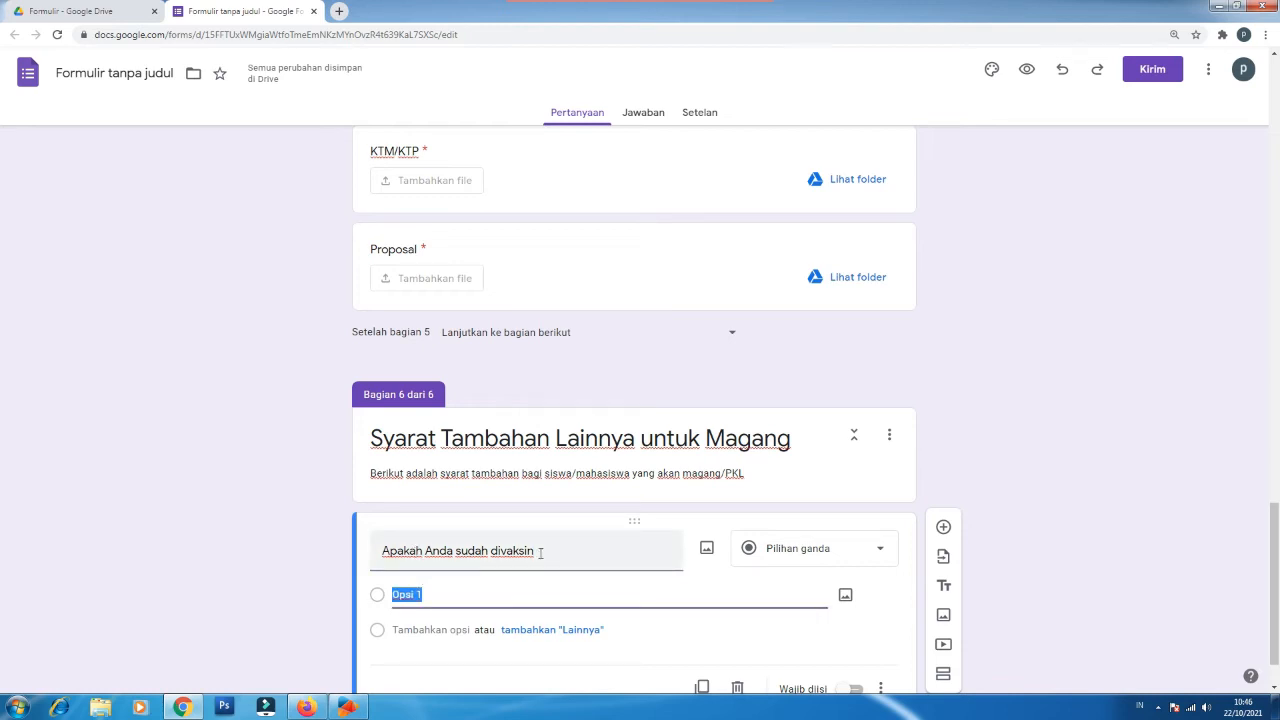
text(Sudah)
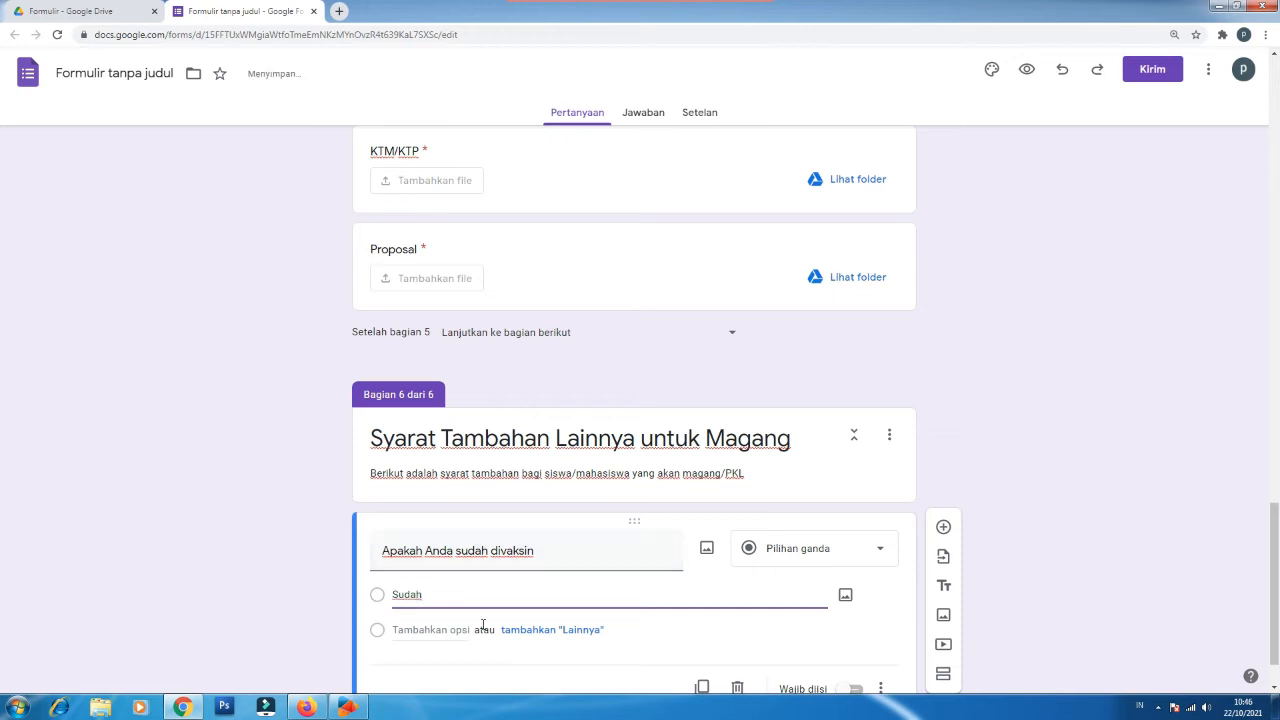
click(422, 630)
text(Belum)
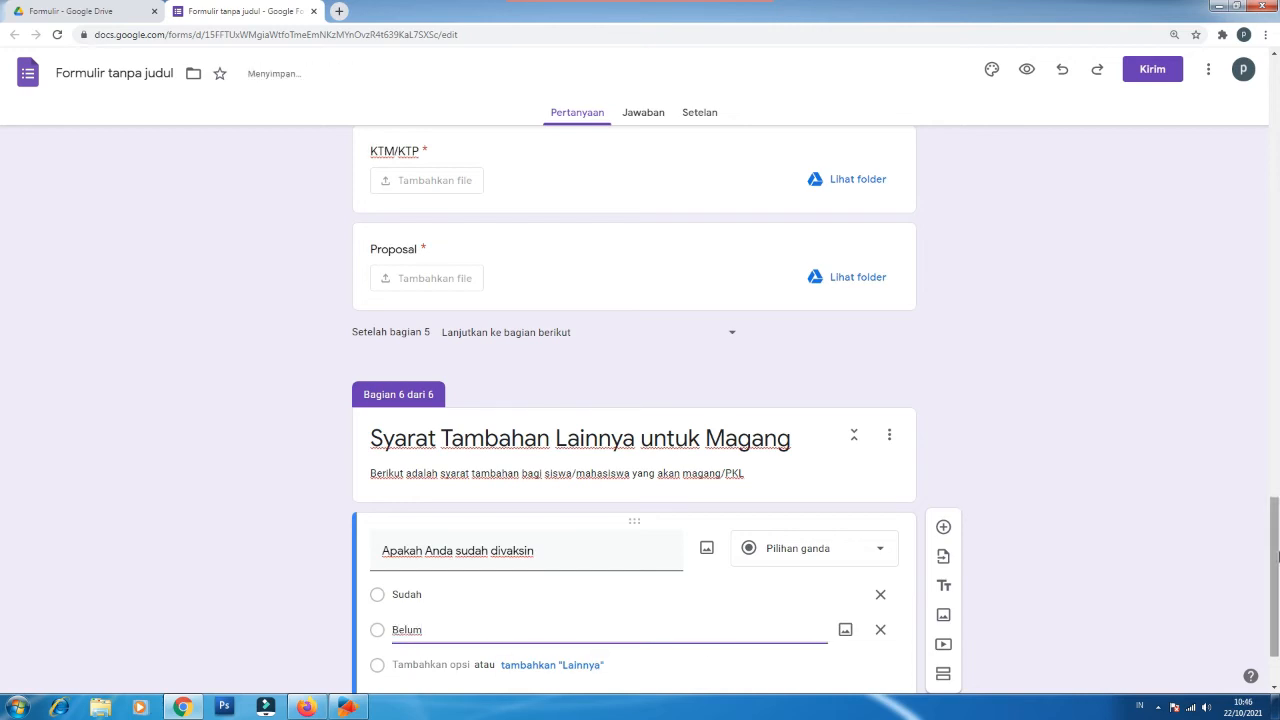
scroll(1276, 592, down, 1)
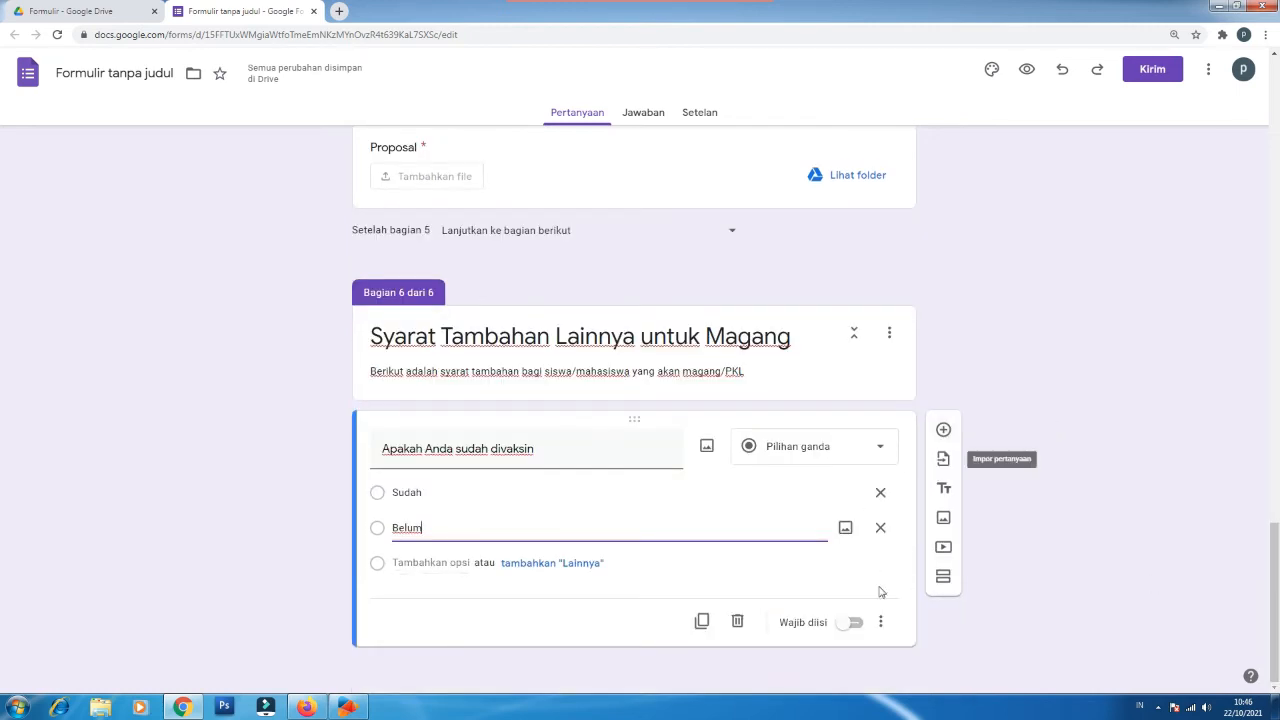
click(851, 622)
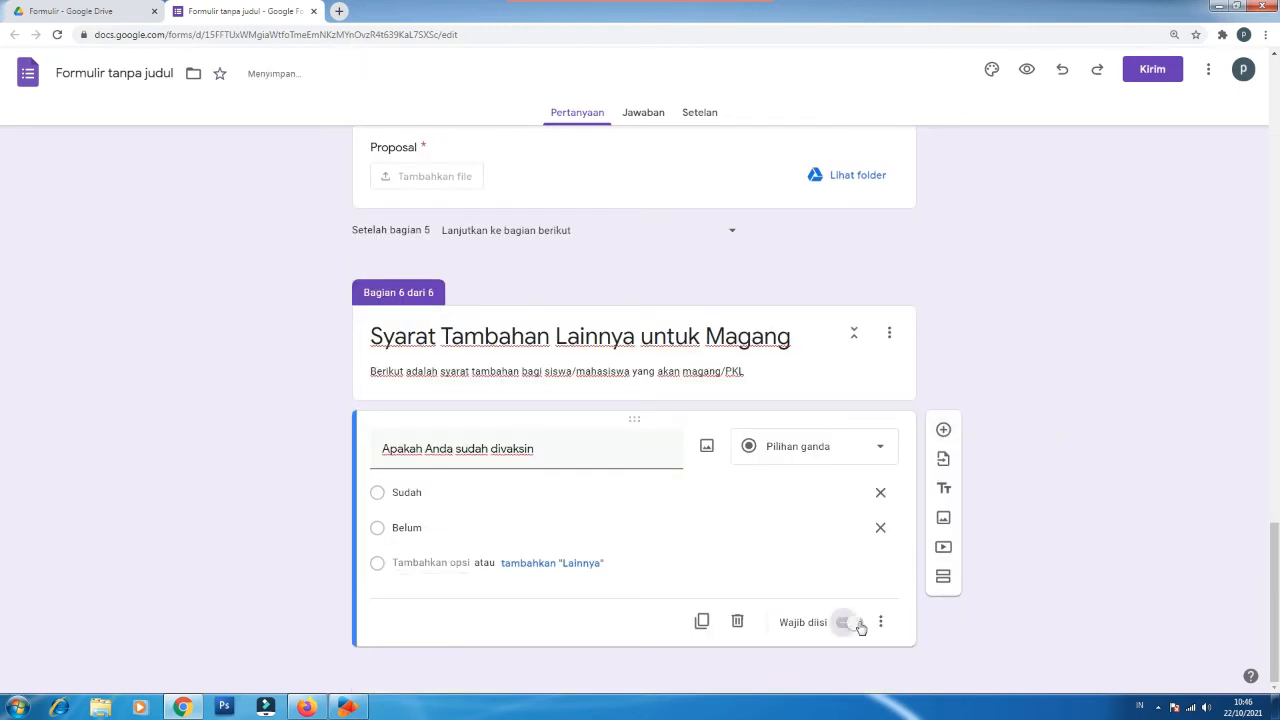
Step: Add a 'Bukti Vaksin' question of type Upload file
click(943, 432)
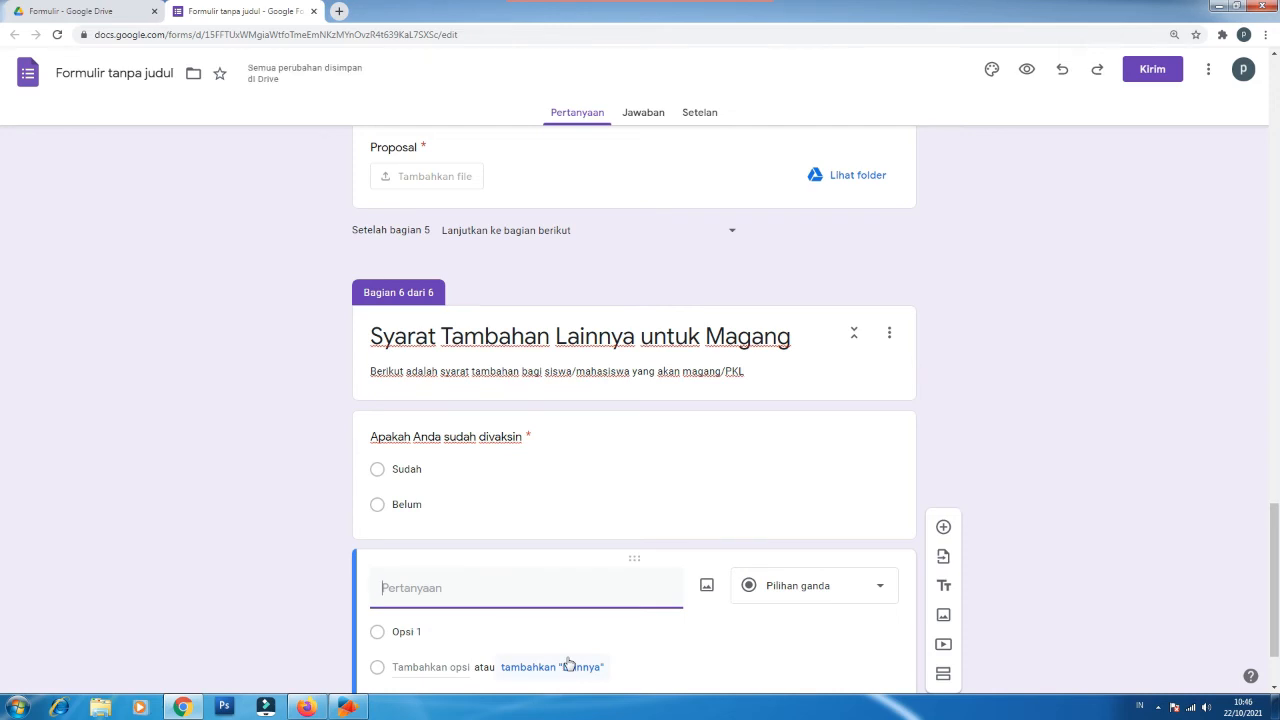
text(Bukti V)
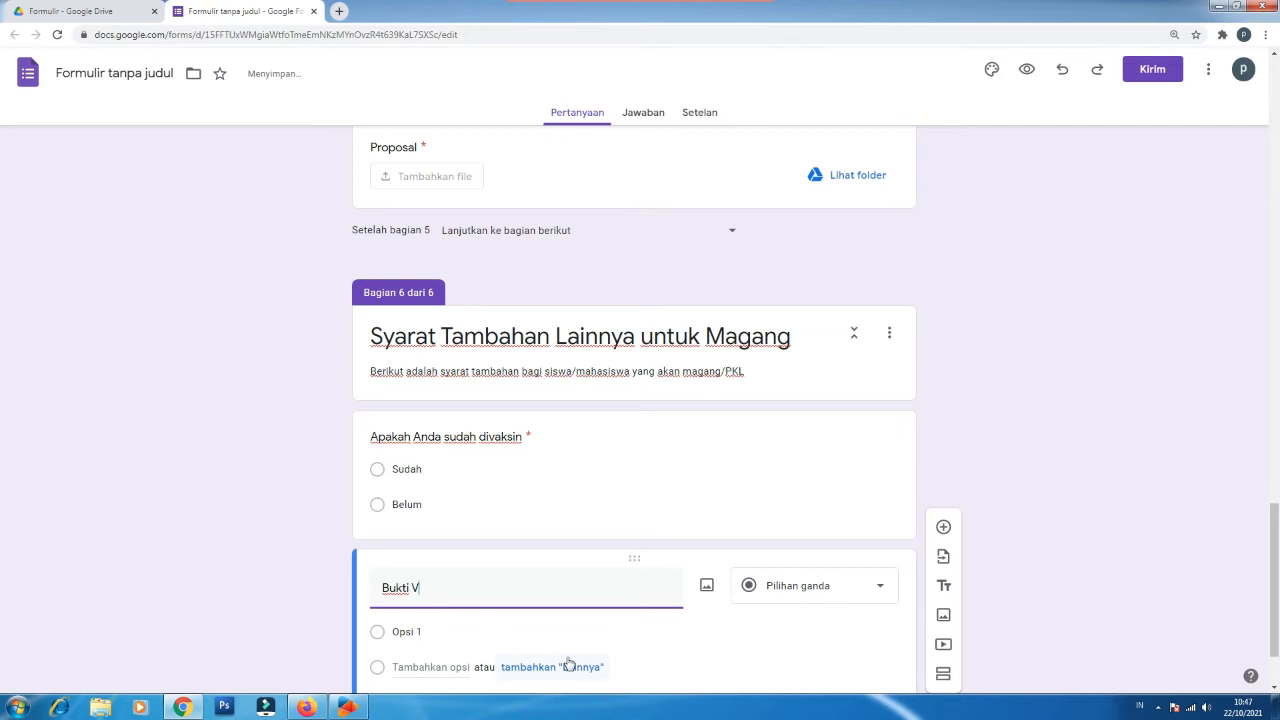
text(aksin)
click(830, 590)
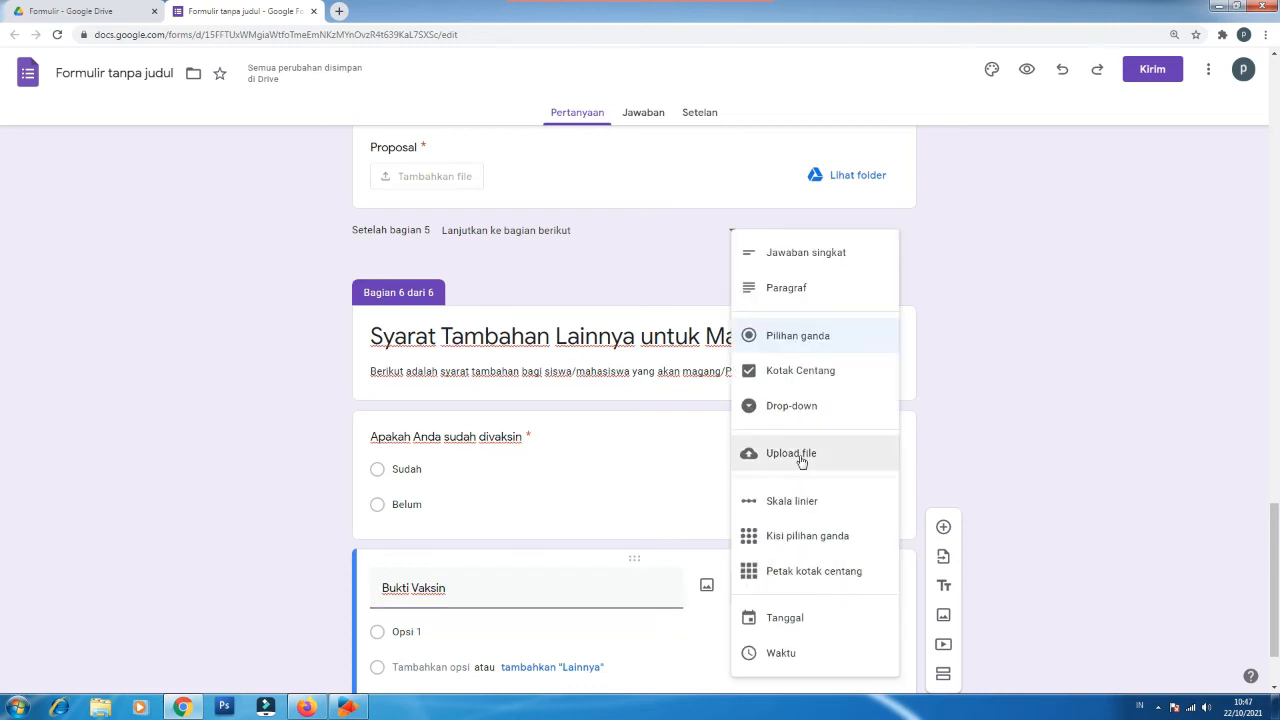
click(801, 459)
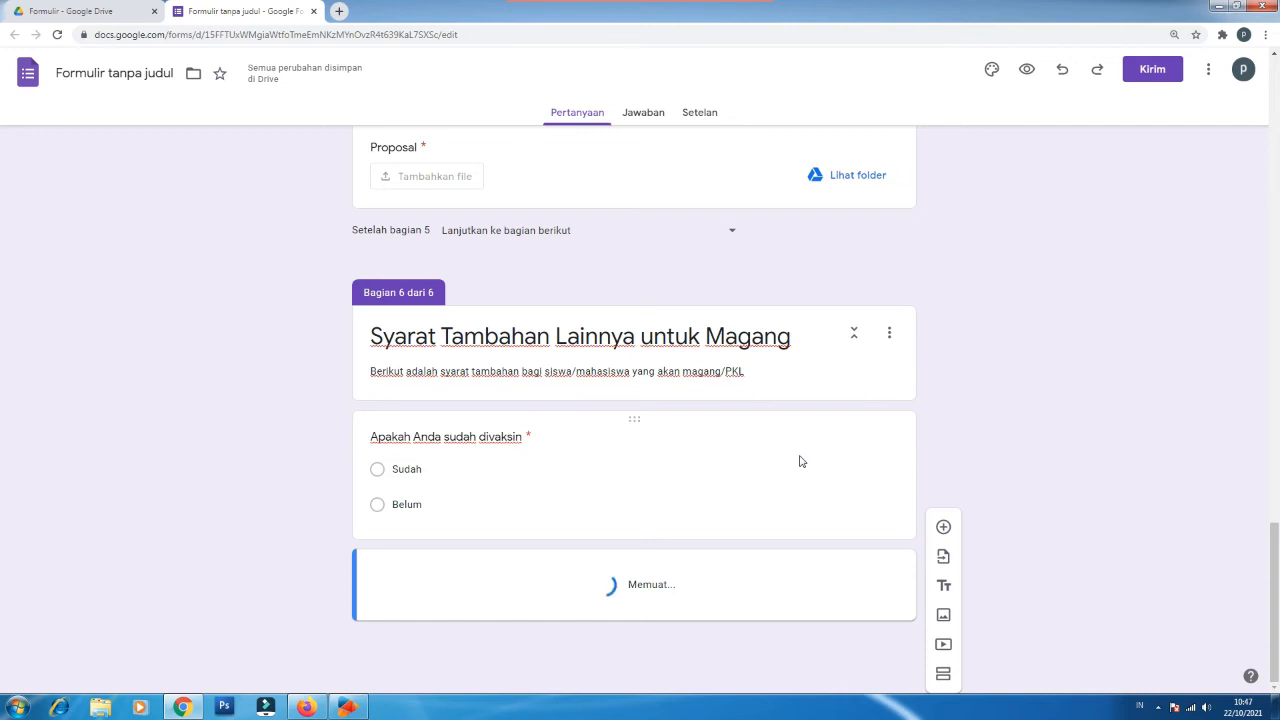
Step: Restrict Bukti Vaksin uploads to PDF and both Gambar types, 1 MB maximum
drag(1275, 563, 1276, 624)
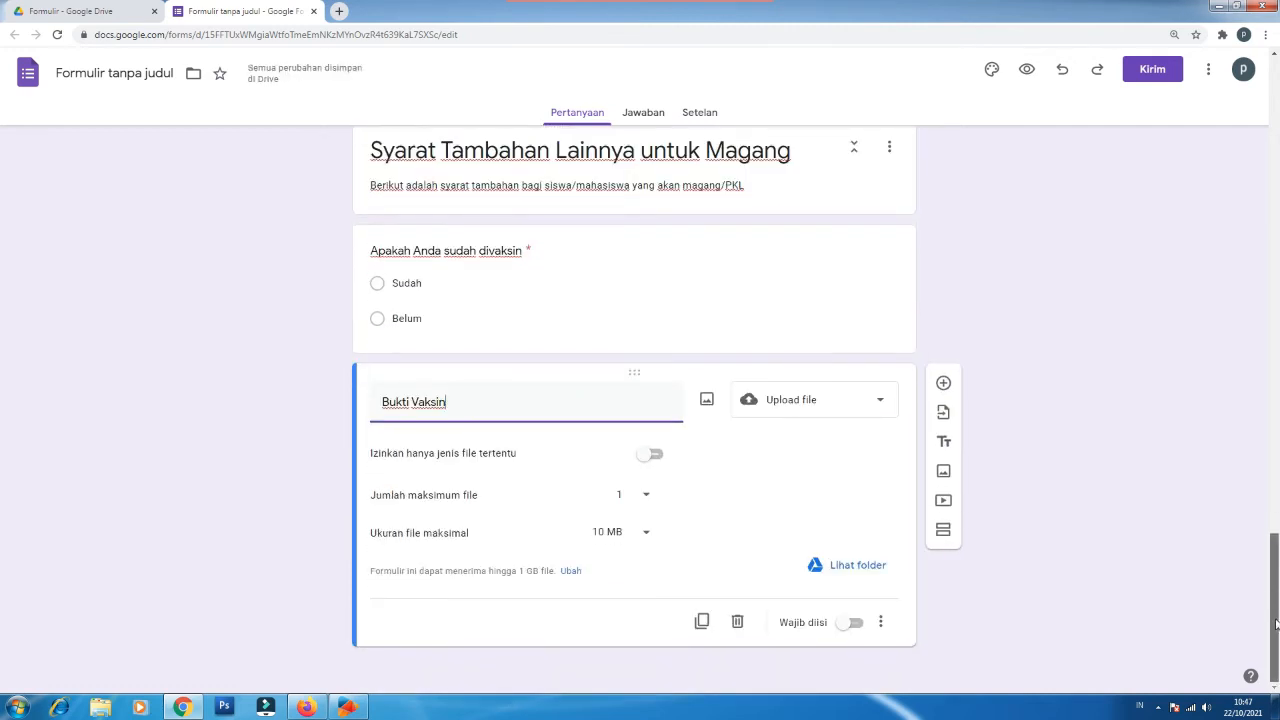
click(650, 454)
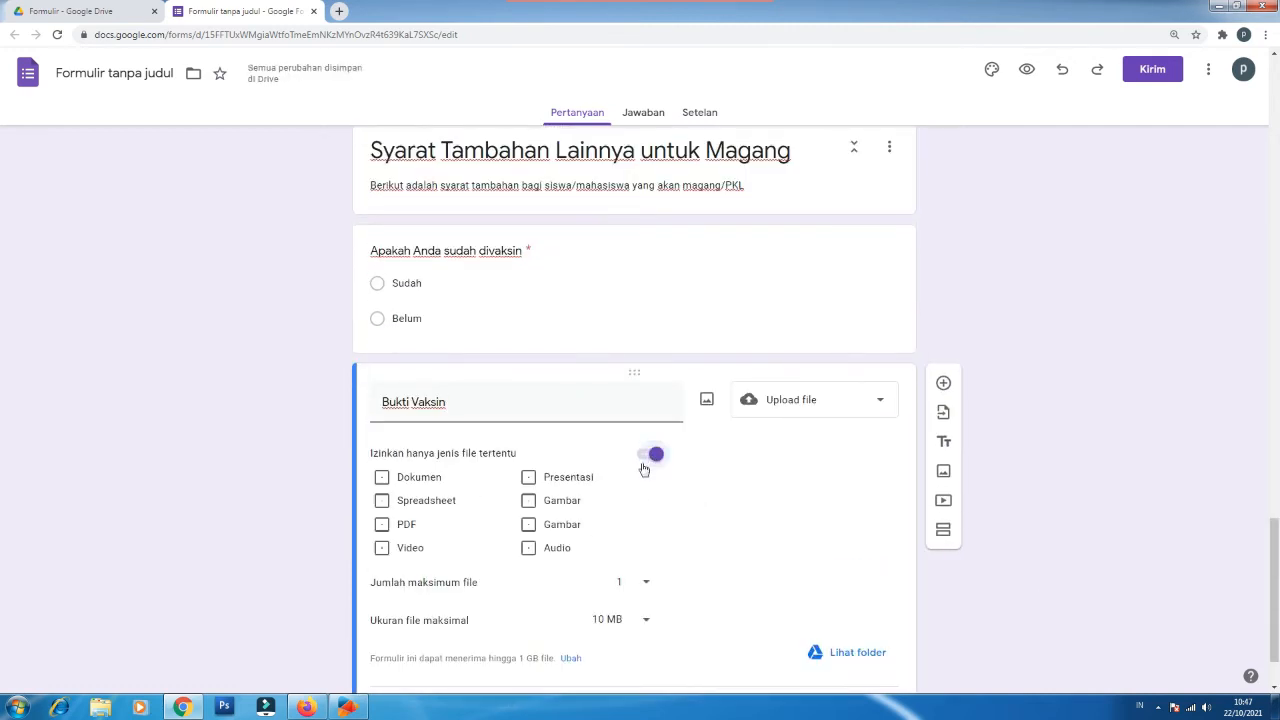
click(382, 525)
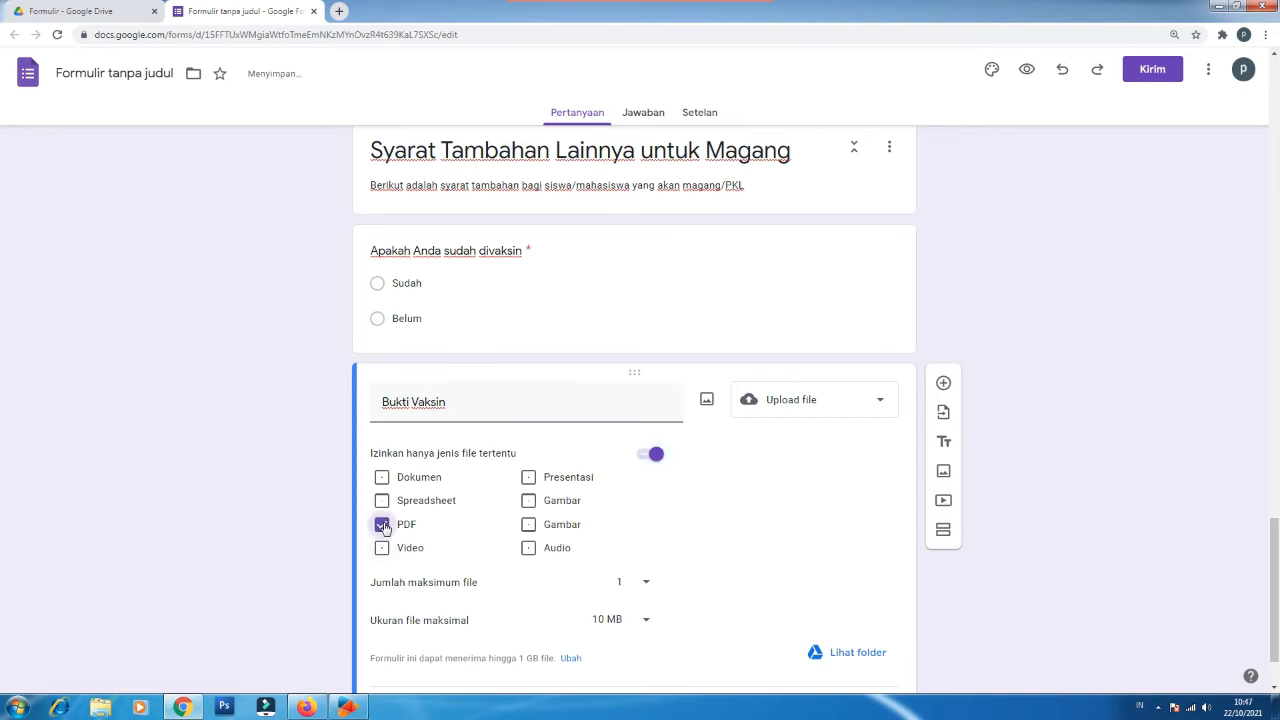
click(529, 525)
click(529, 500)
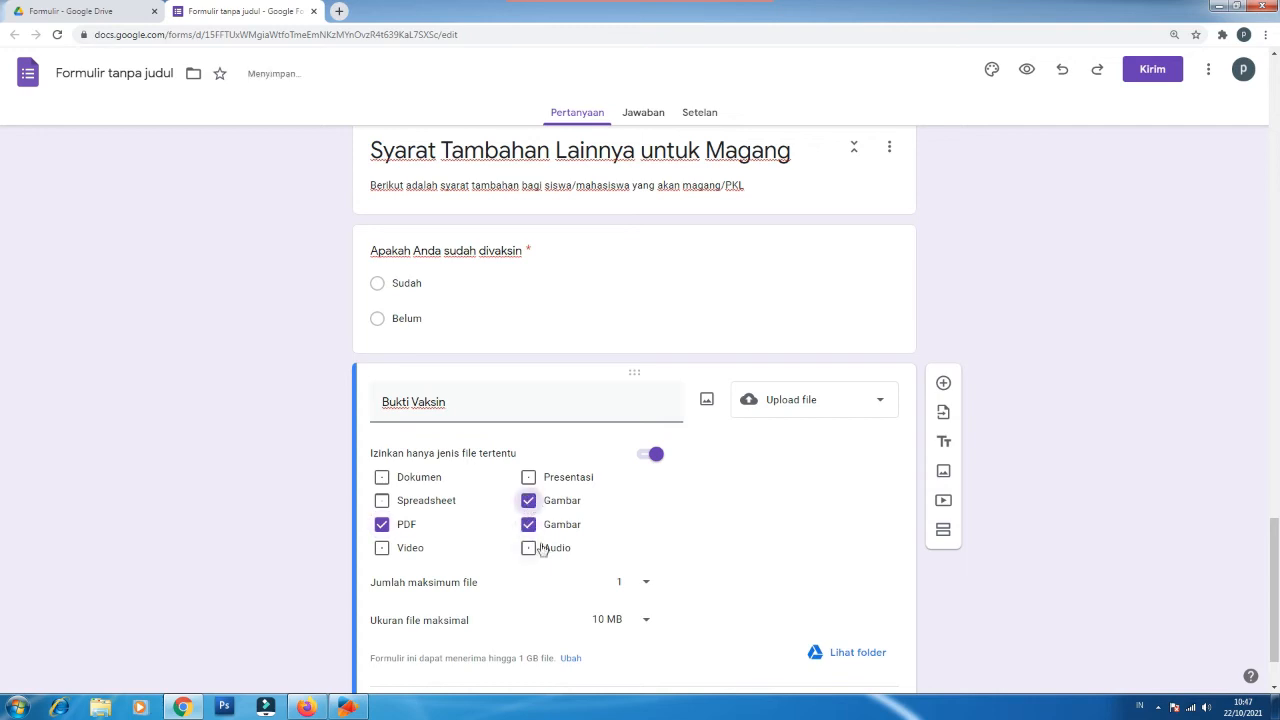
click(647, 624)
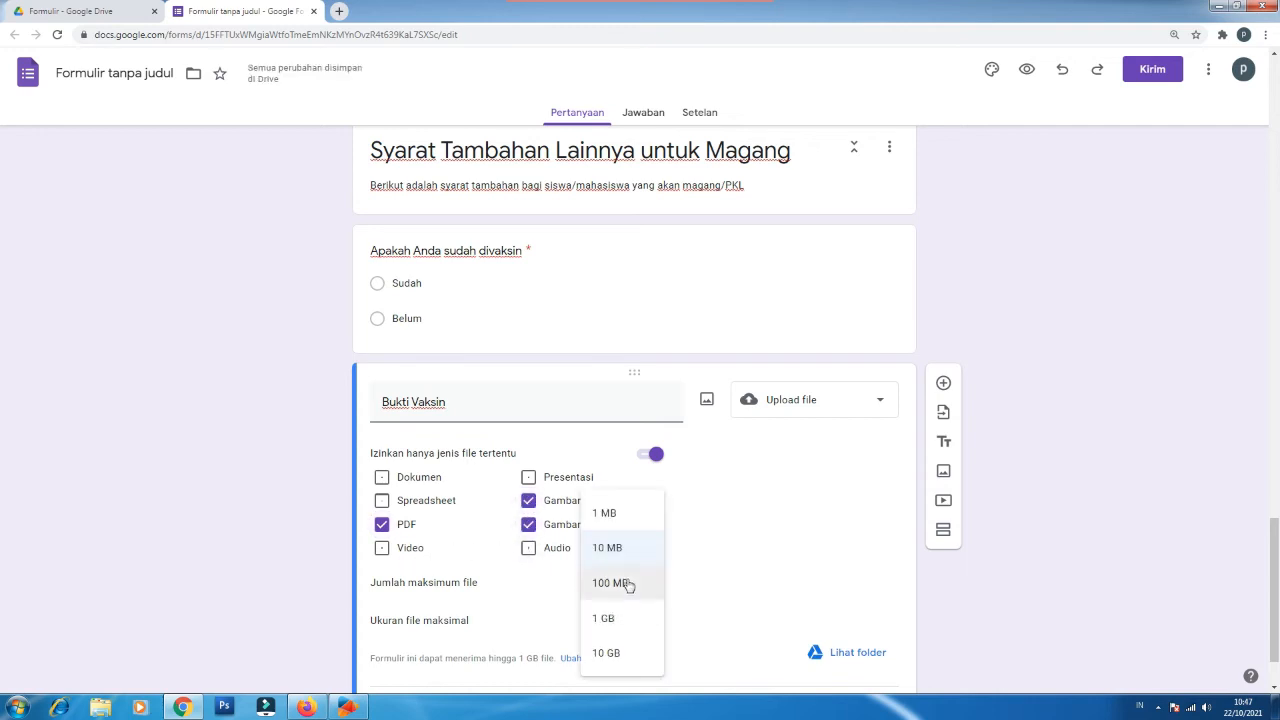
click(615, 519)
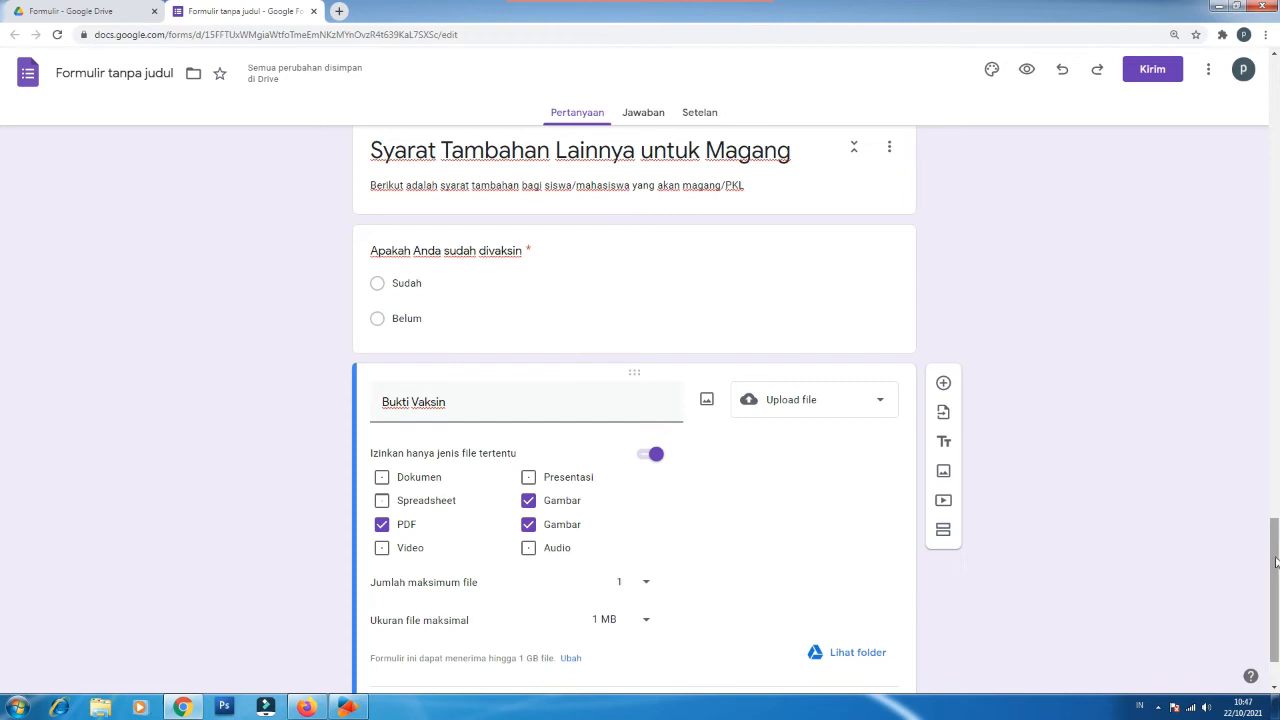
drag(1272, 570, 1274, 590)
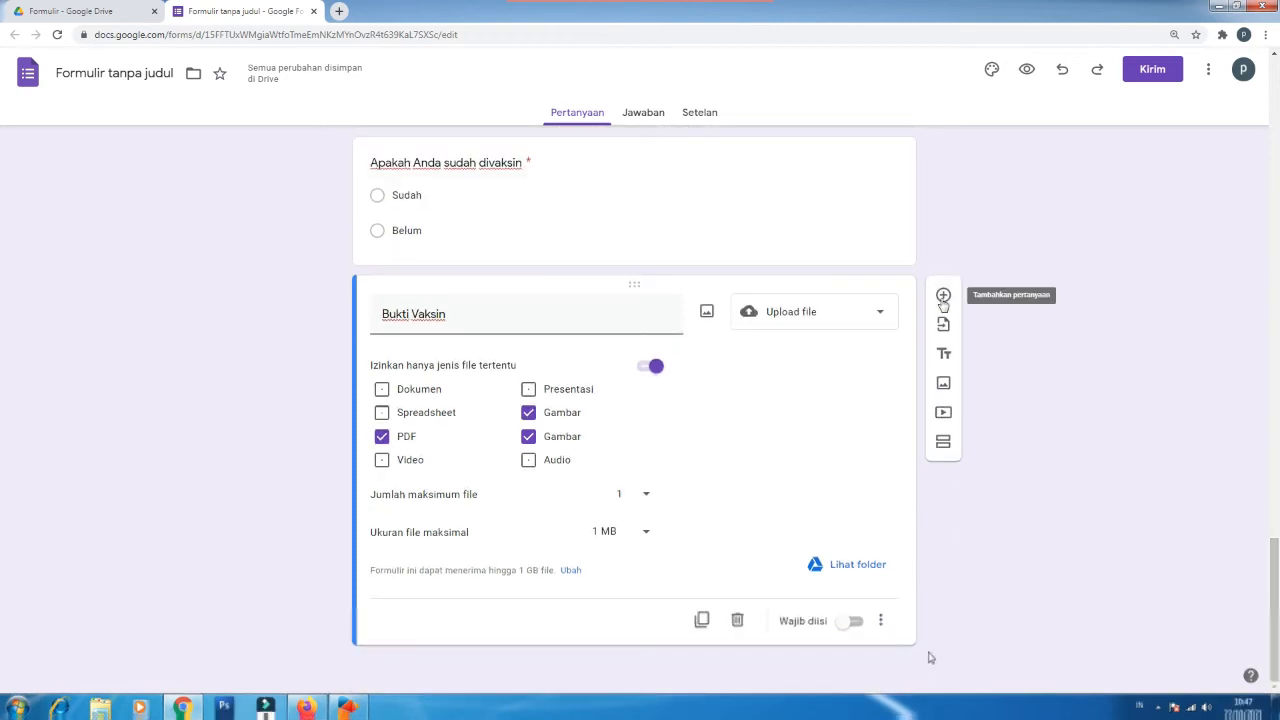
Step: Make Bukti Vaksin required, add a required 'Riwayat Penyakit' paragraph question, then a blank question
click(857, 623)
click(943, 296)
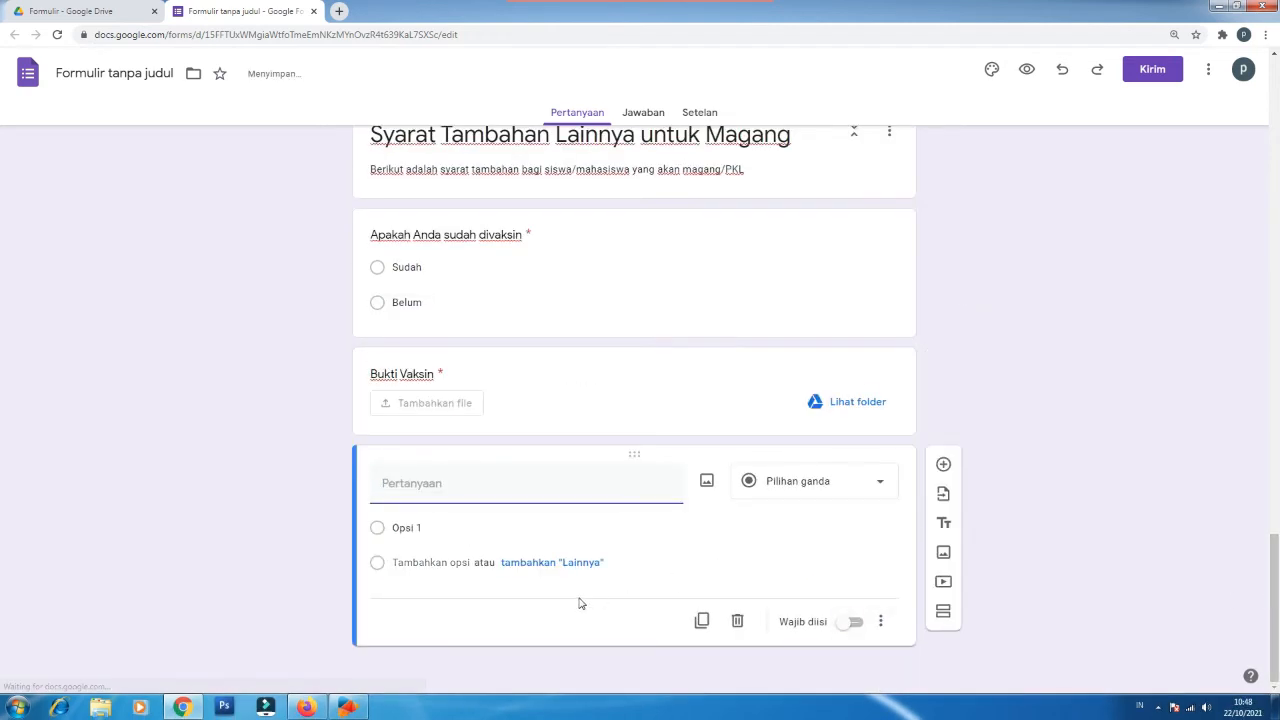
text(Riwayat Penyakit)
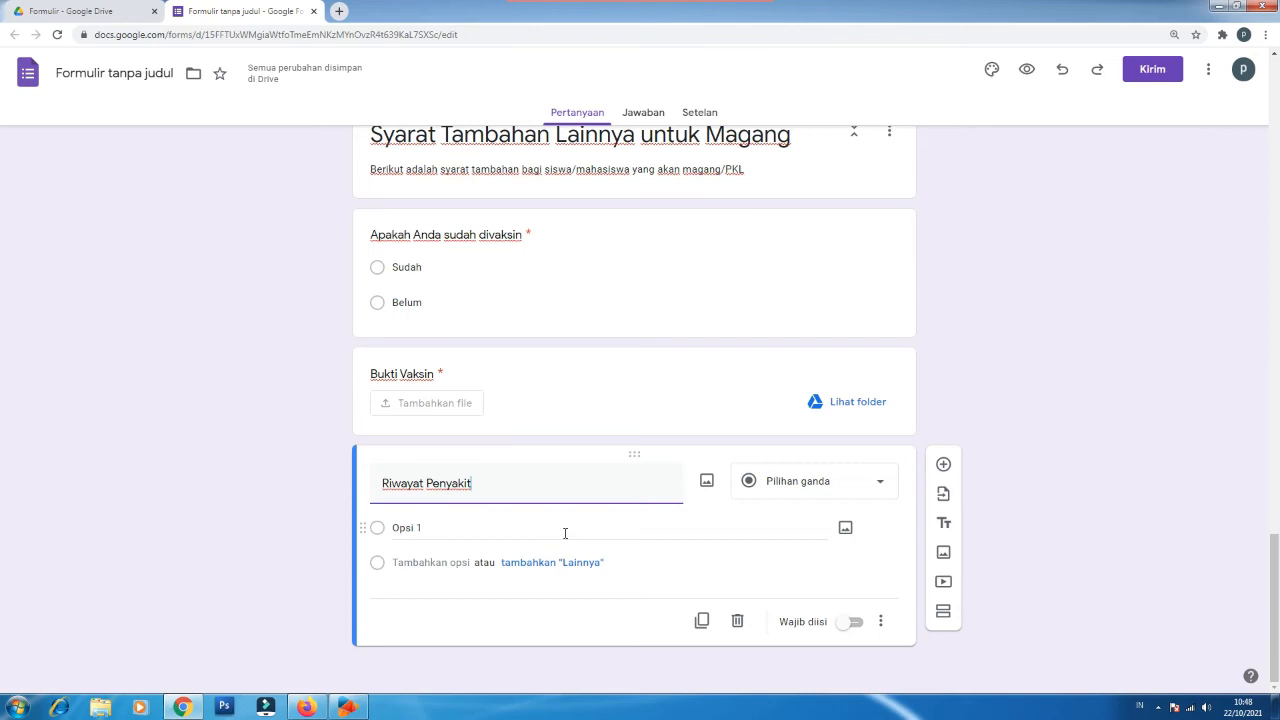
click(820, 487)
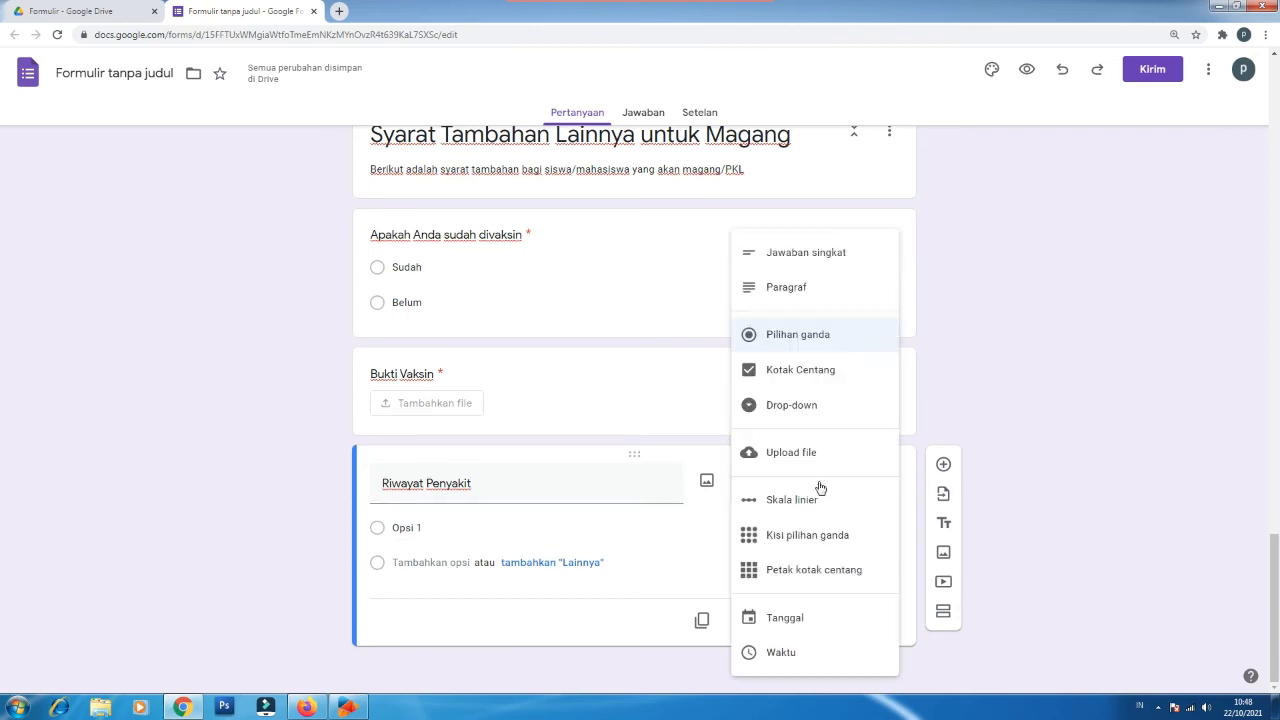
click(803, 290)
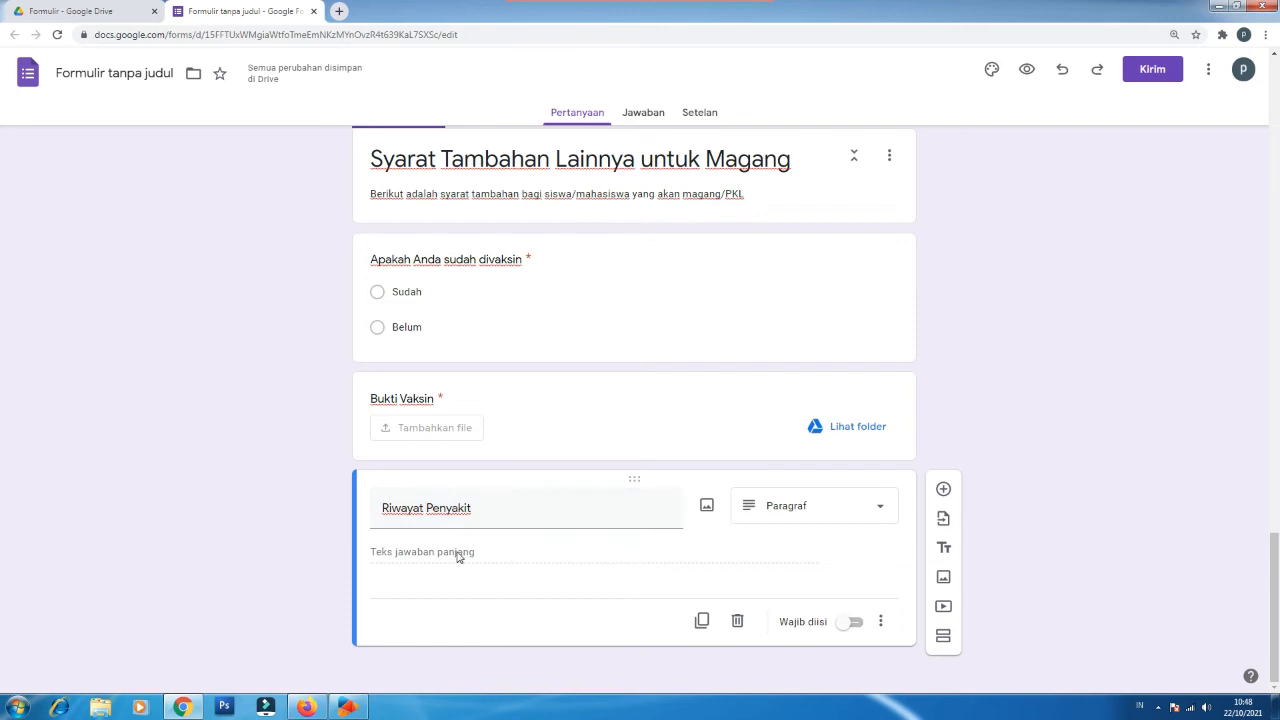
click(853, 624)
click(943, 491)
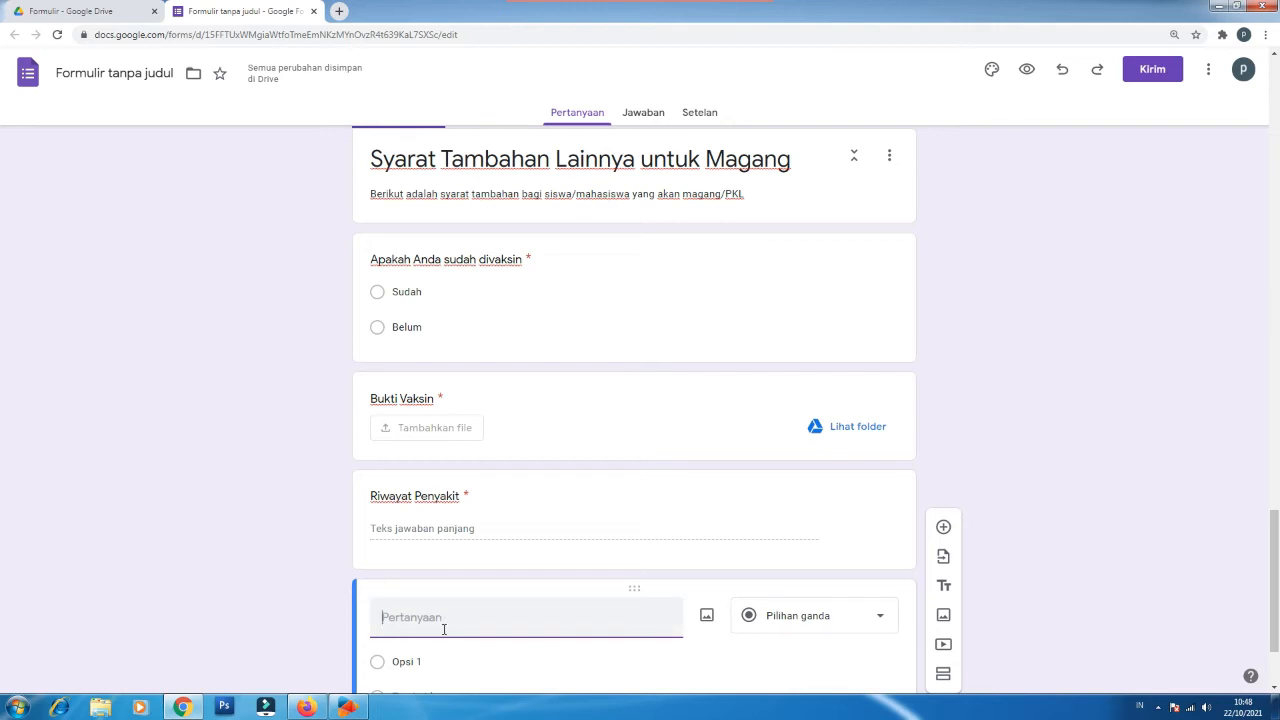
Step: Title the new question 'Kemampuan Tambahan Siswa Magang' and make it a paragraph question
text(Kemampuan )
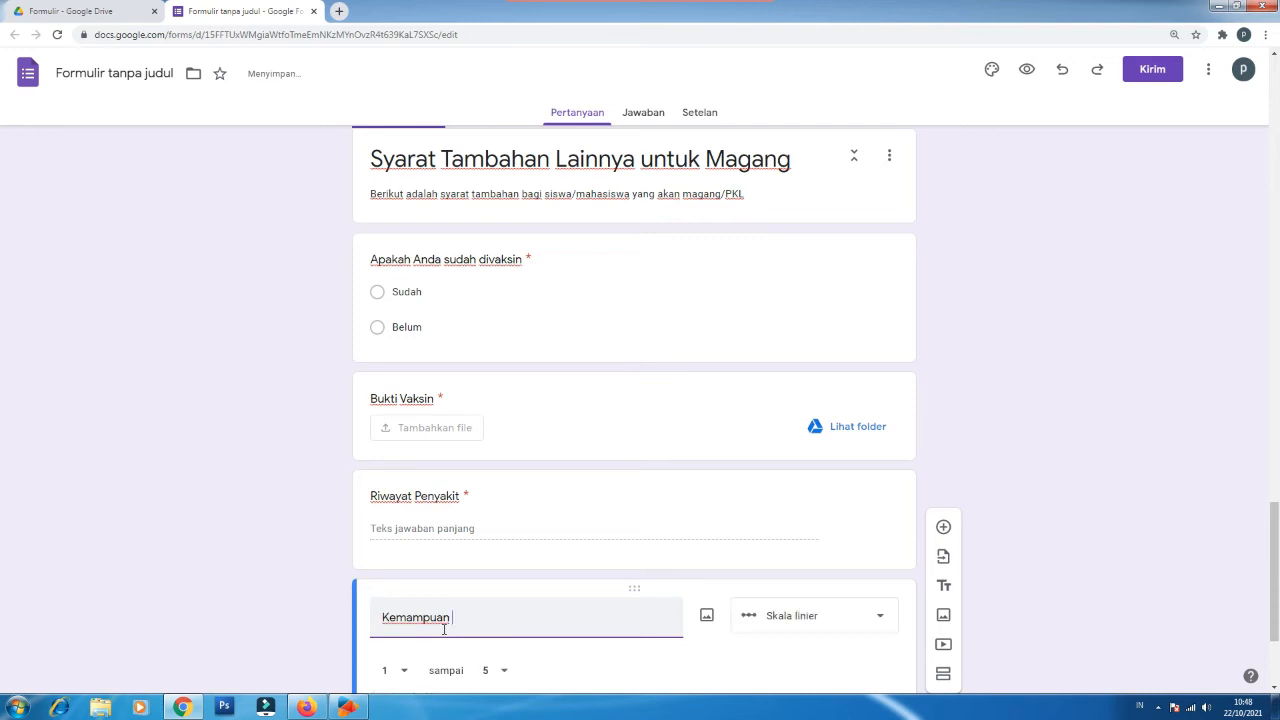
text(Tambahan)
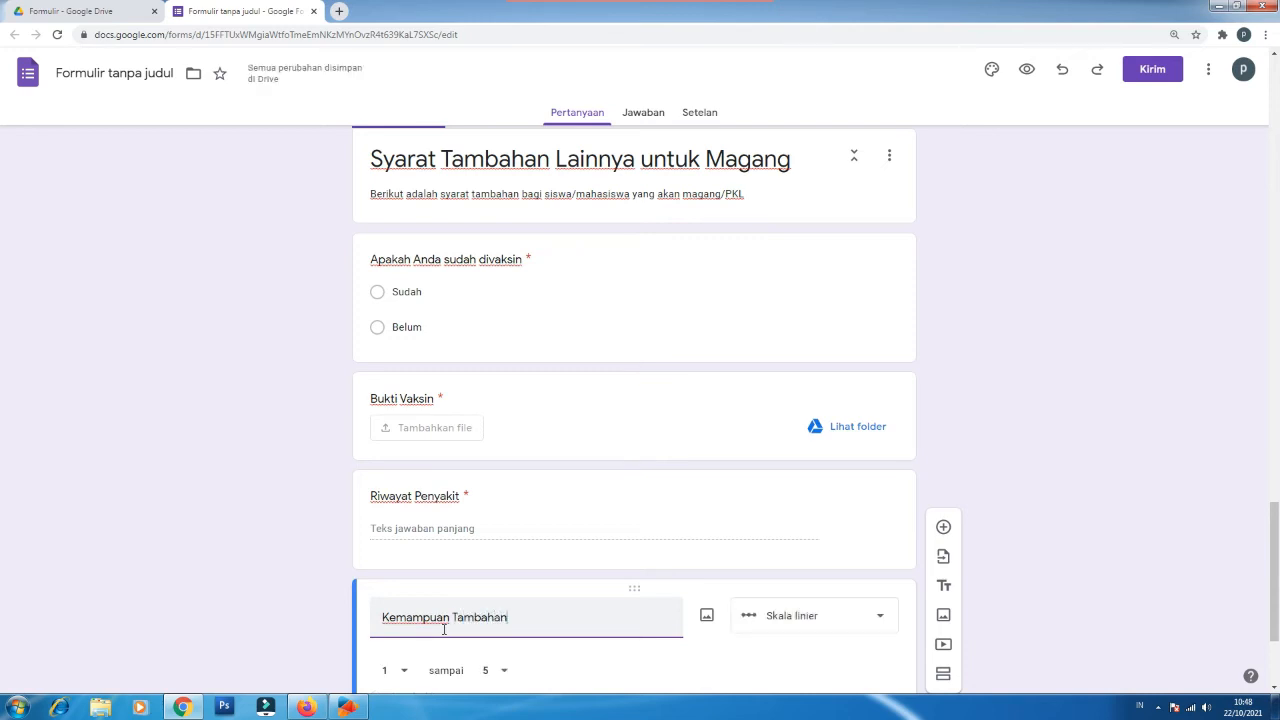
text( Siswa Magang)
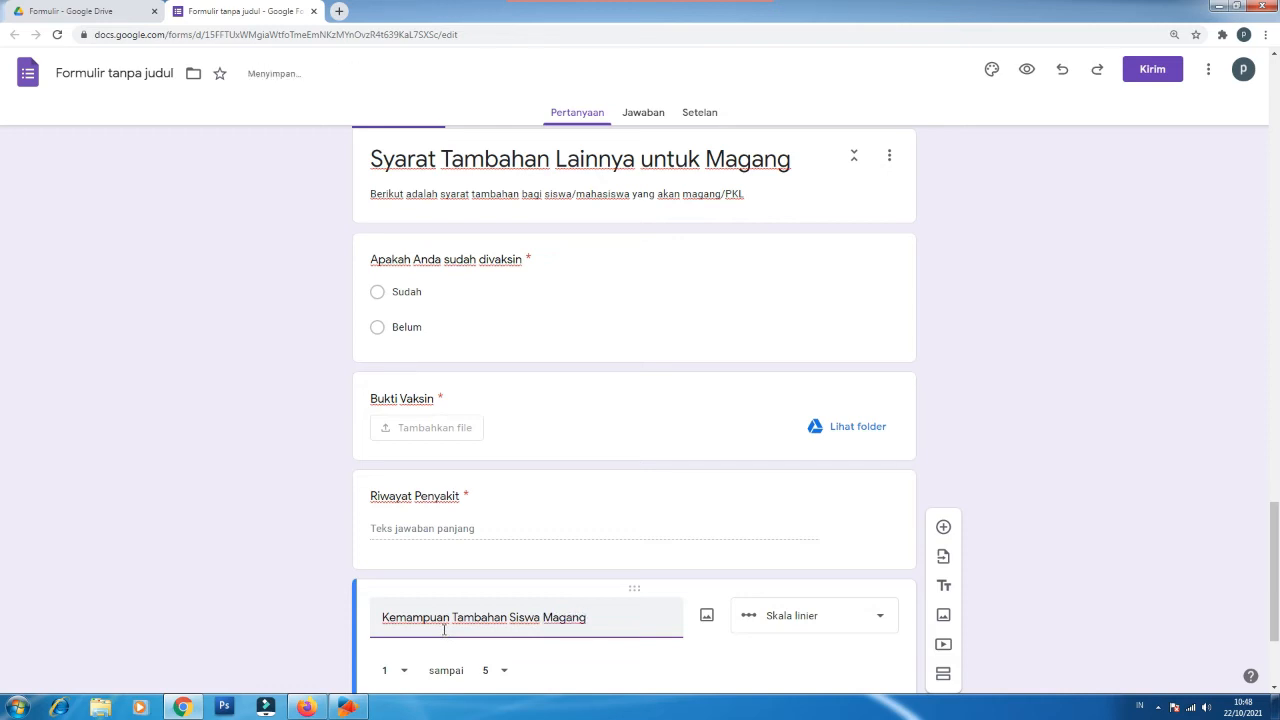
scroll(632, 549, down, 1)
scroll(632, 544, down, 1)
click(848, 483)
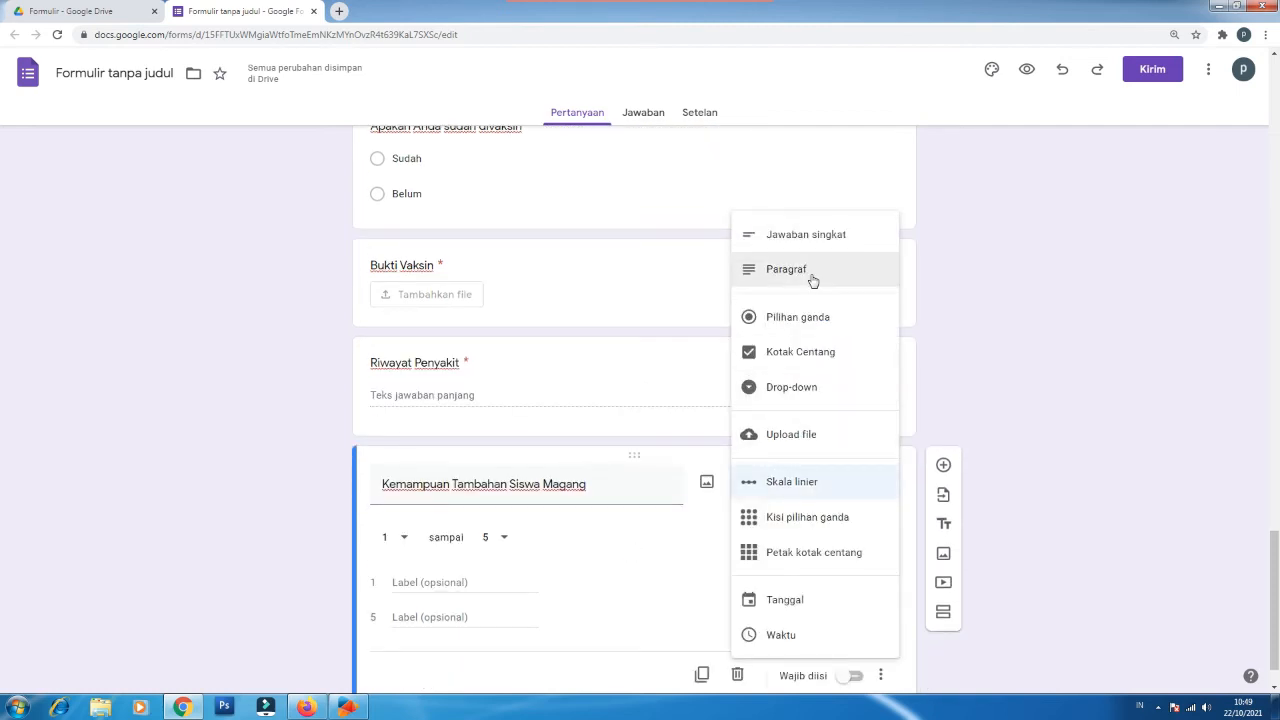
click(813, 283)
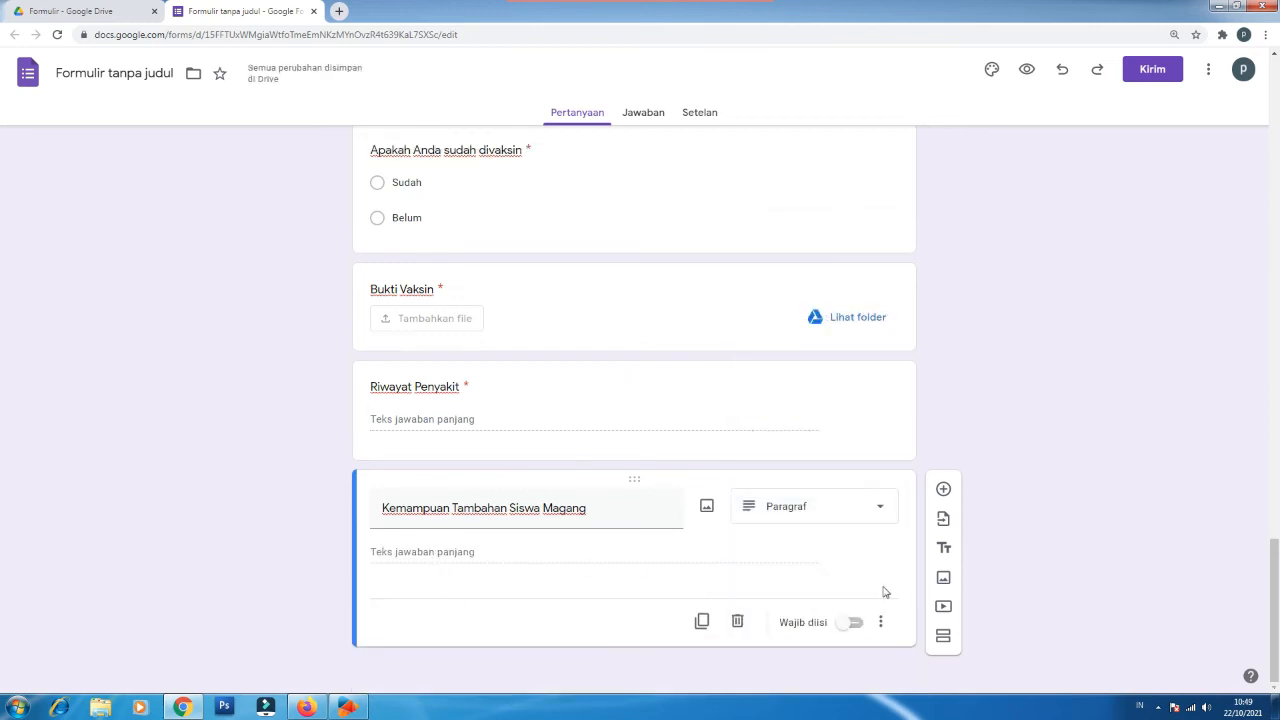
Step: Add the example-skills description, fix 'APlikasi' to 'Aplikasi', and make the question required
click(880, 622)
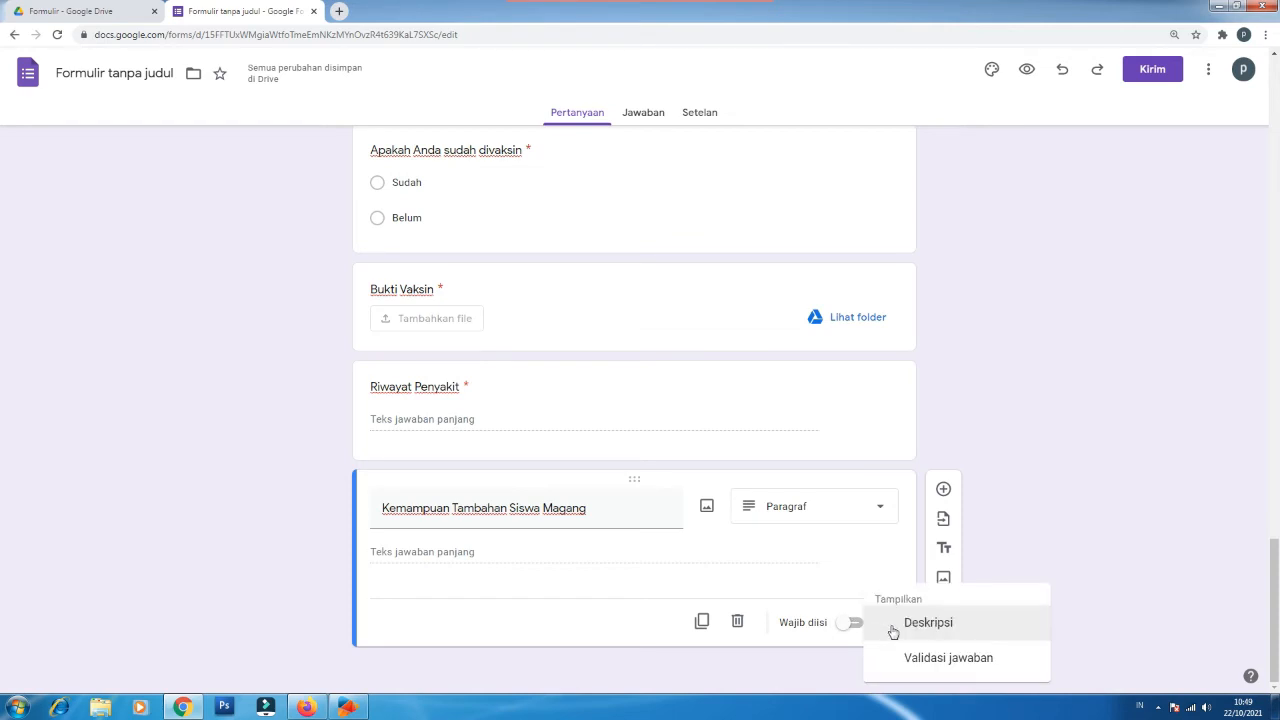
click(894, 633)
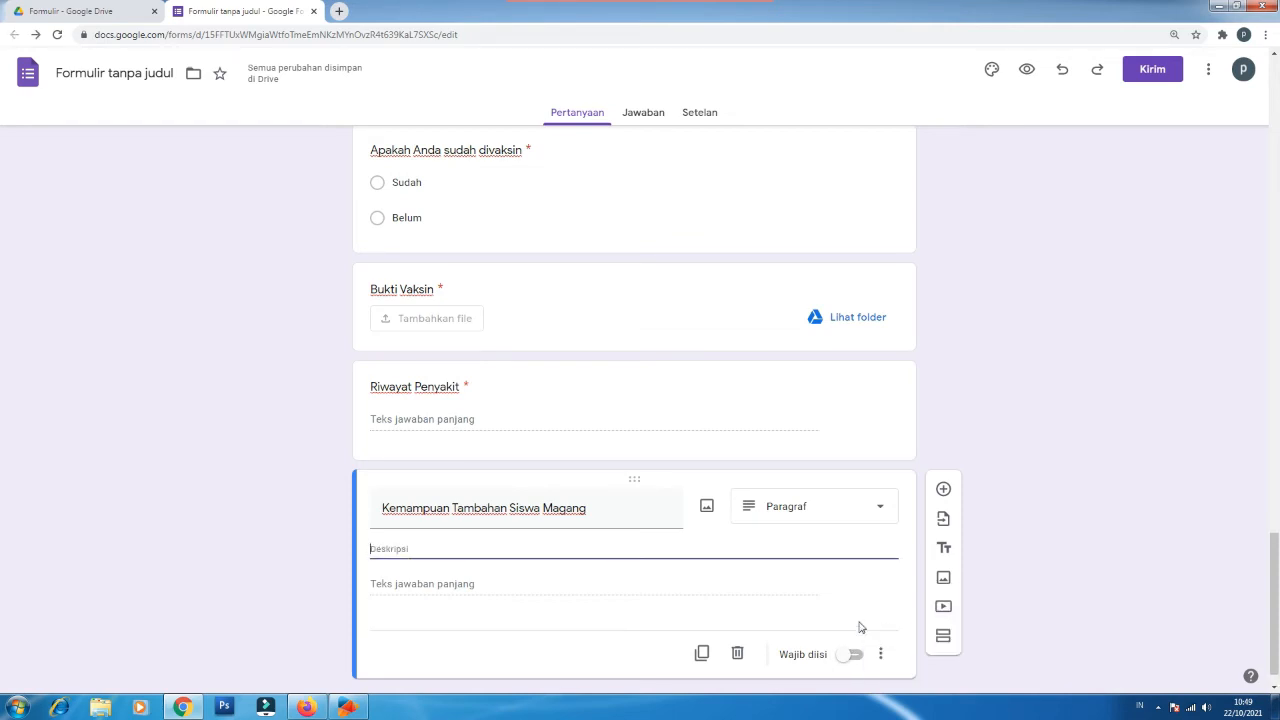
text(Tulis kemampuan yang dimiki peserta magang, contoh : APlikasi komputer office, desain grafis, jaringan, dll)
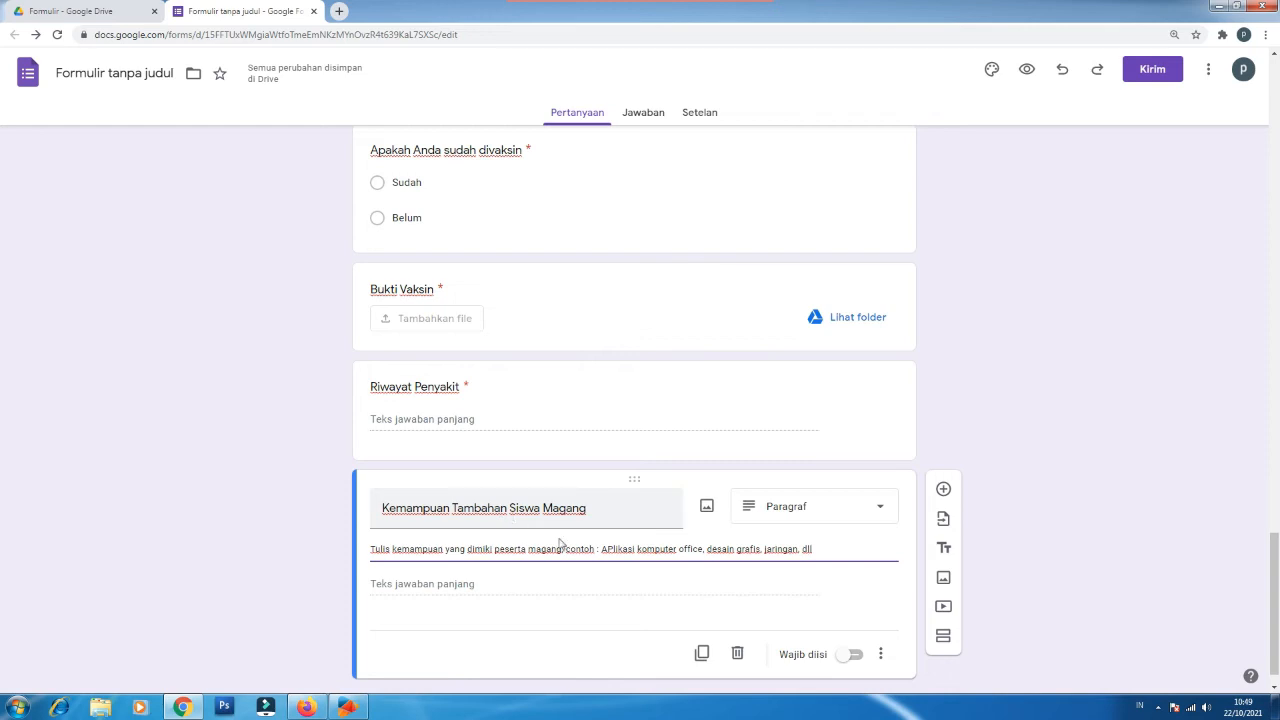
click(612, 549)
key(BackSpace)
text(p)
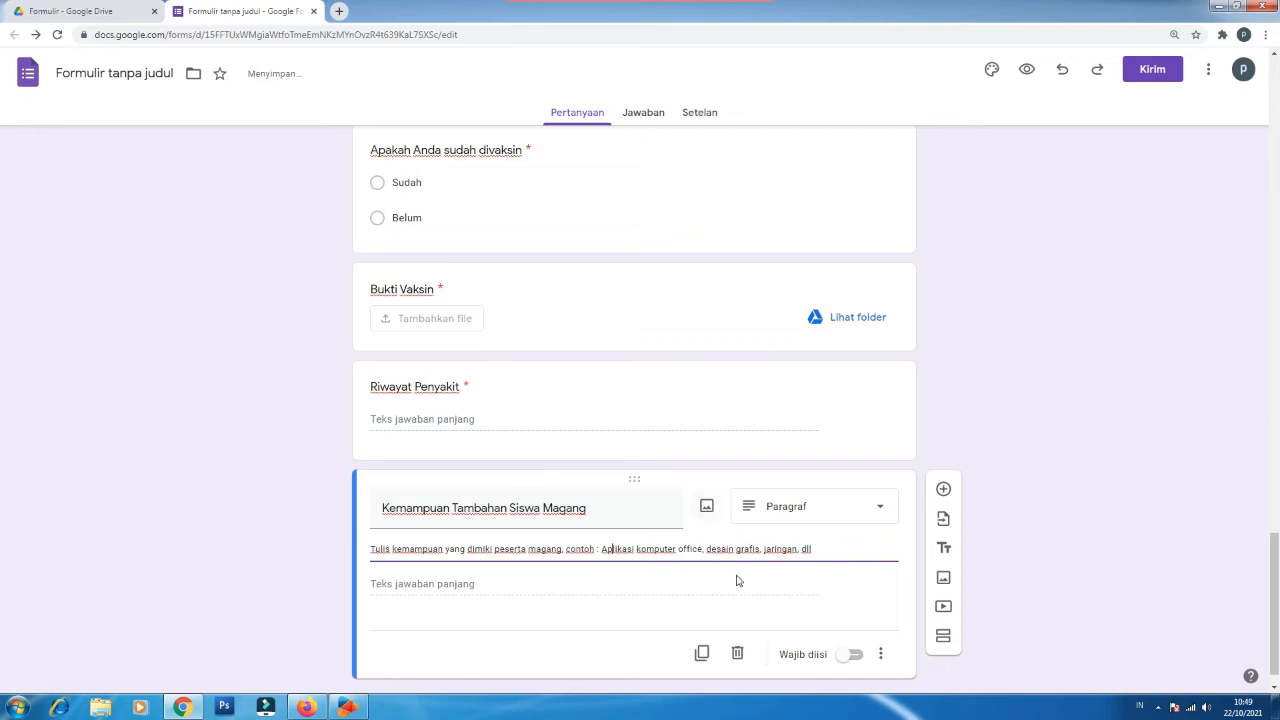
click(855, 656)
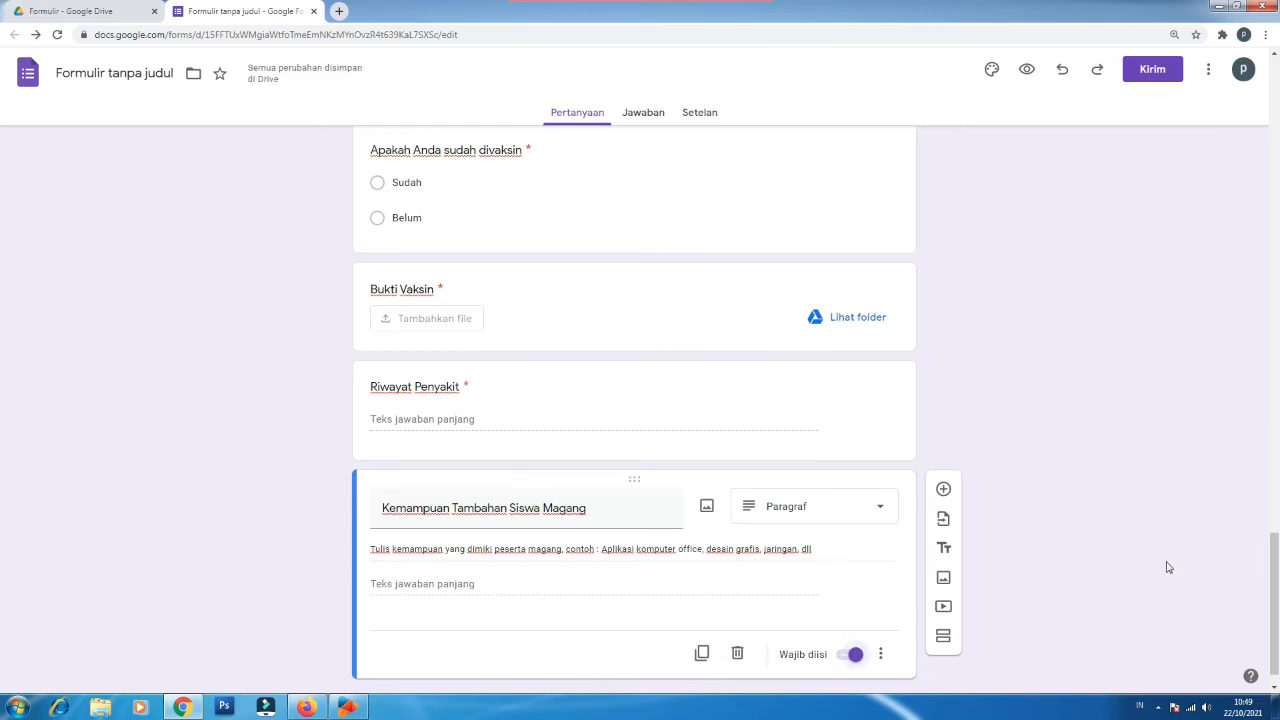
drag(1275, 581, 1275, 607)
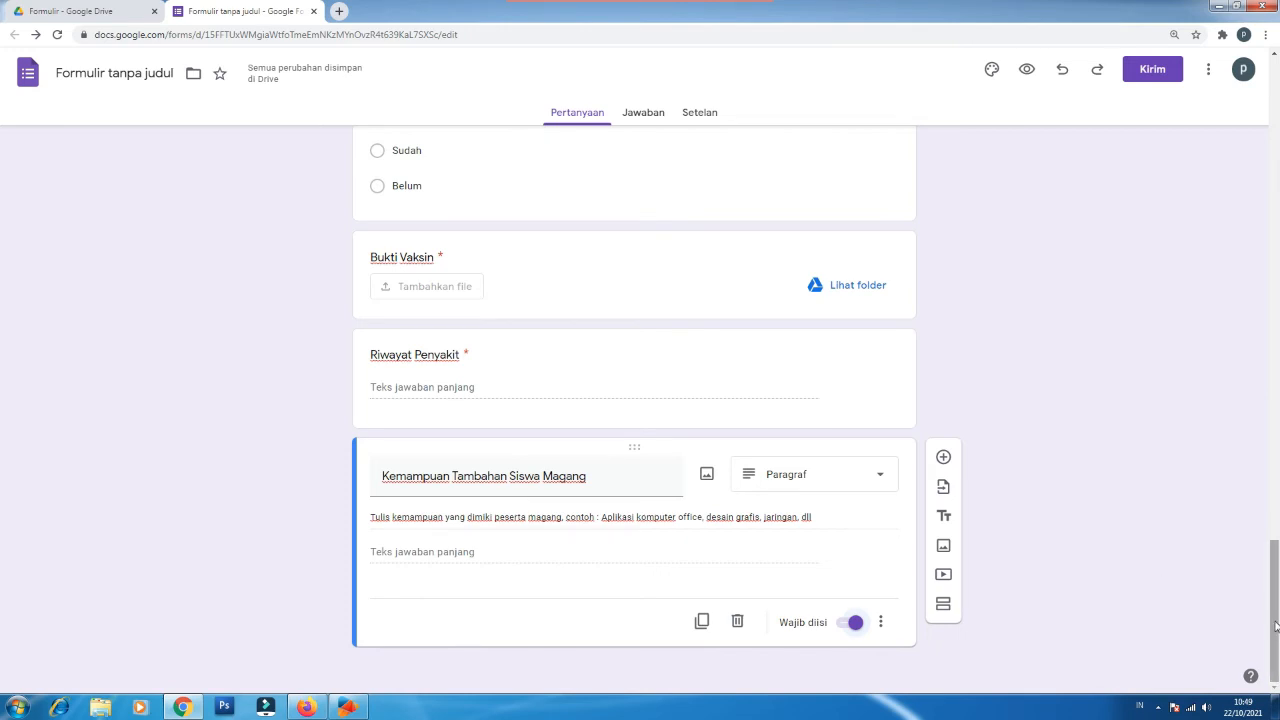
scroll(1276, 626, up, 3)
scroll(1270, 650, down, 3)
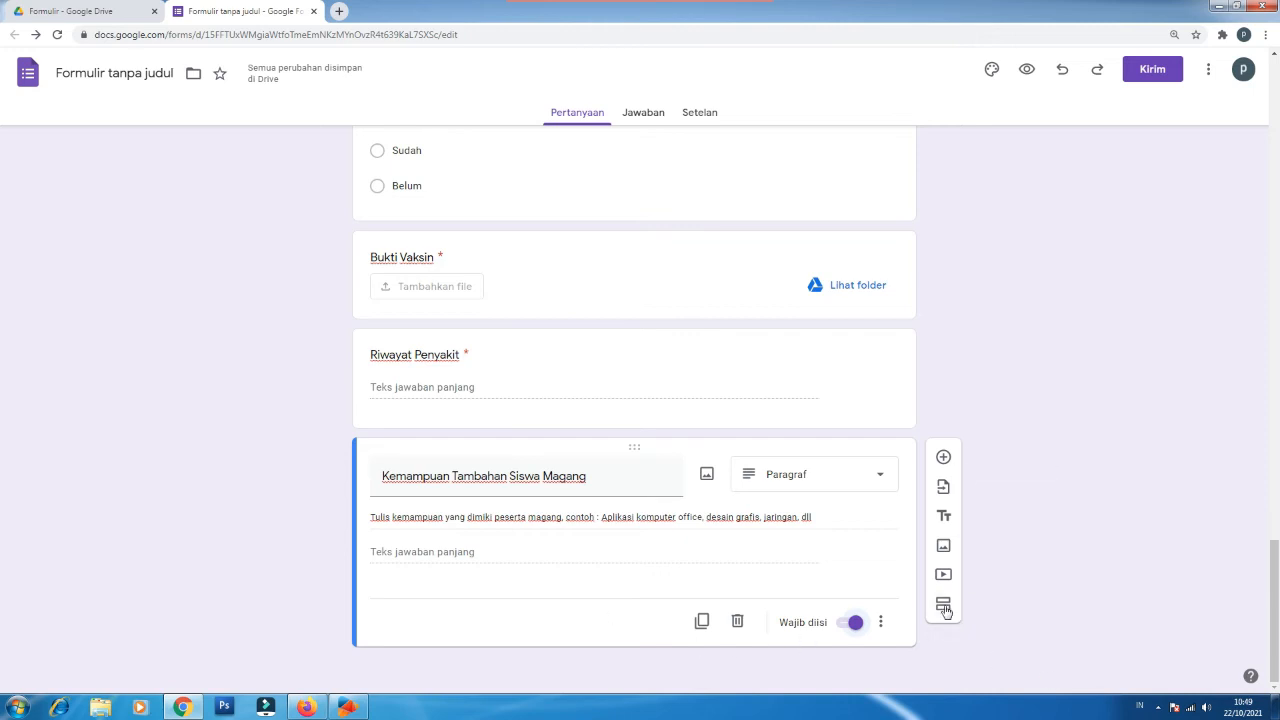
click(498, 479)
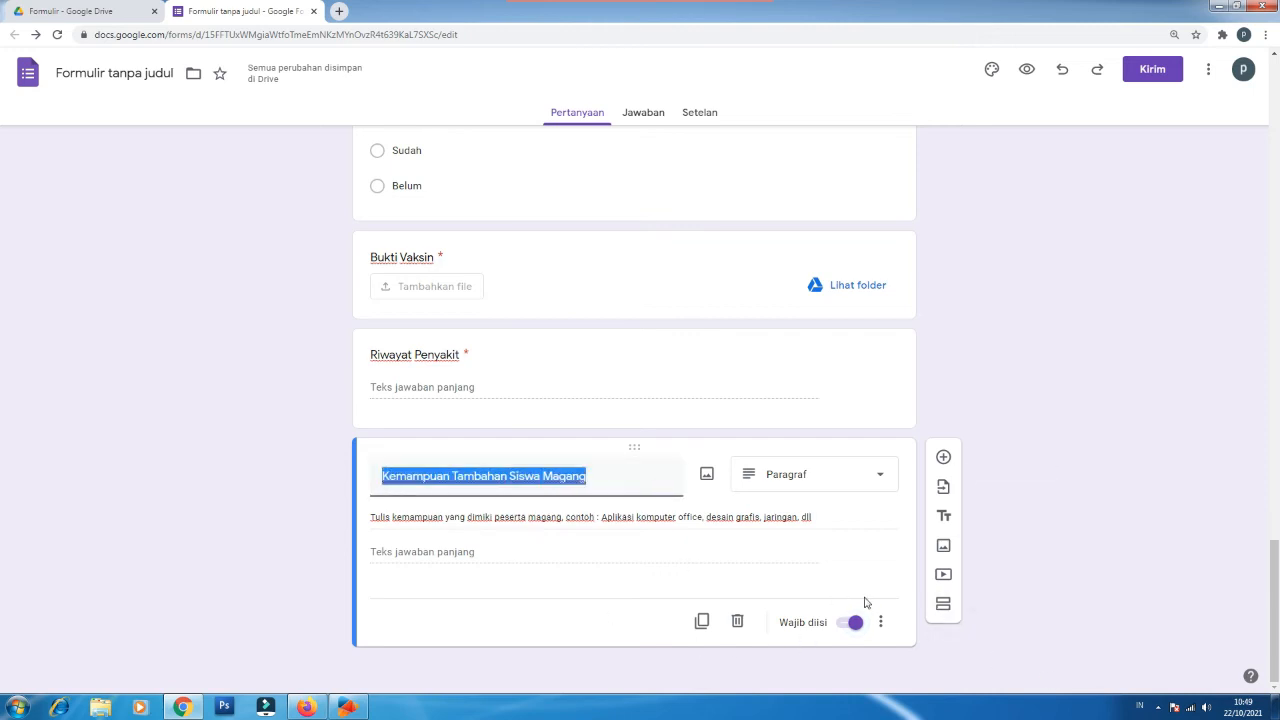
Step: Add a section titled 'Identitas Siswa/Mahasiswa' and paste the group-representative note as description
click(943, 607)
scroll(648, 586, down, 1)
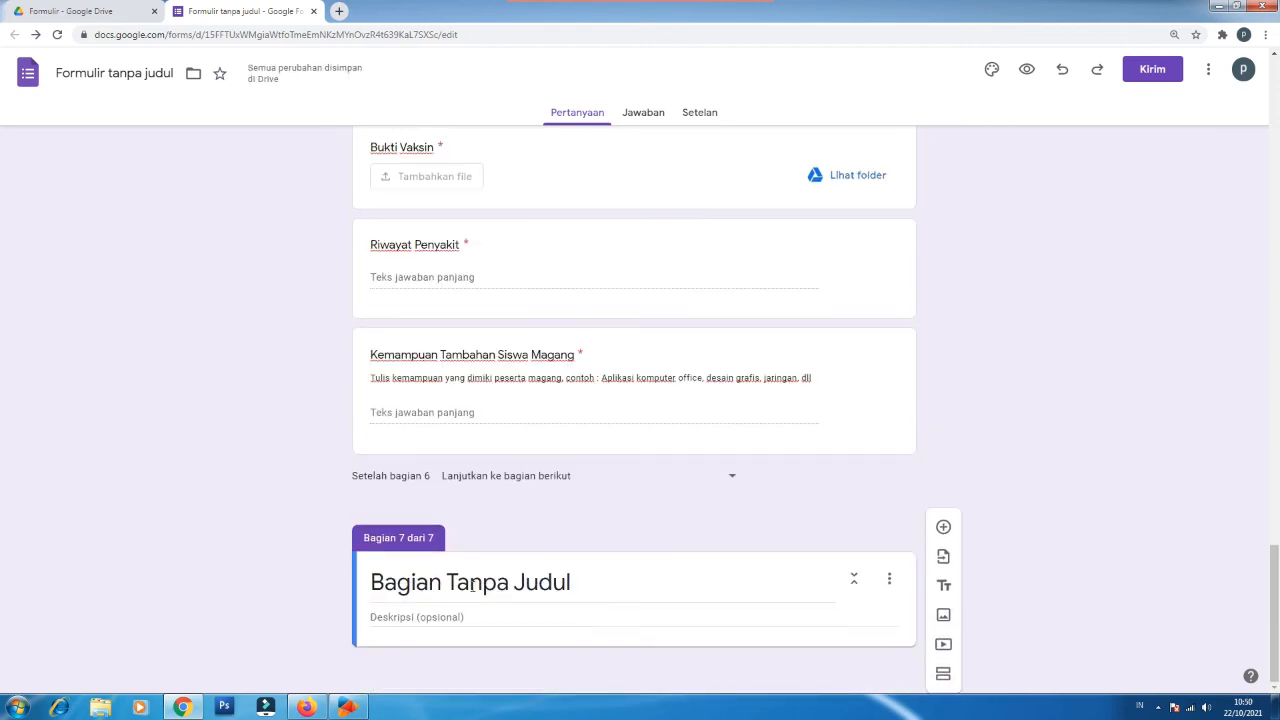
click(470, 583)
key(ctrl+a)
text(Iden)
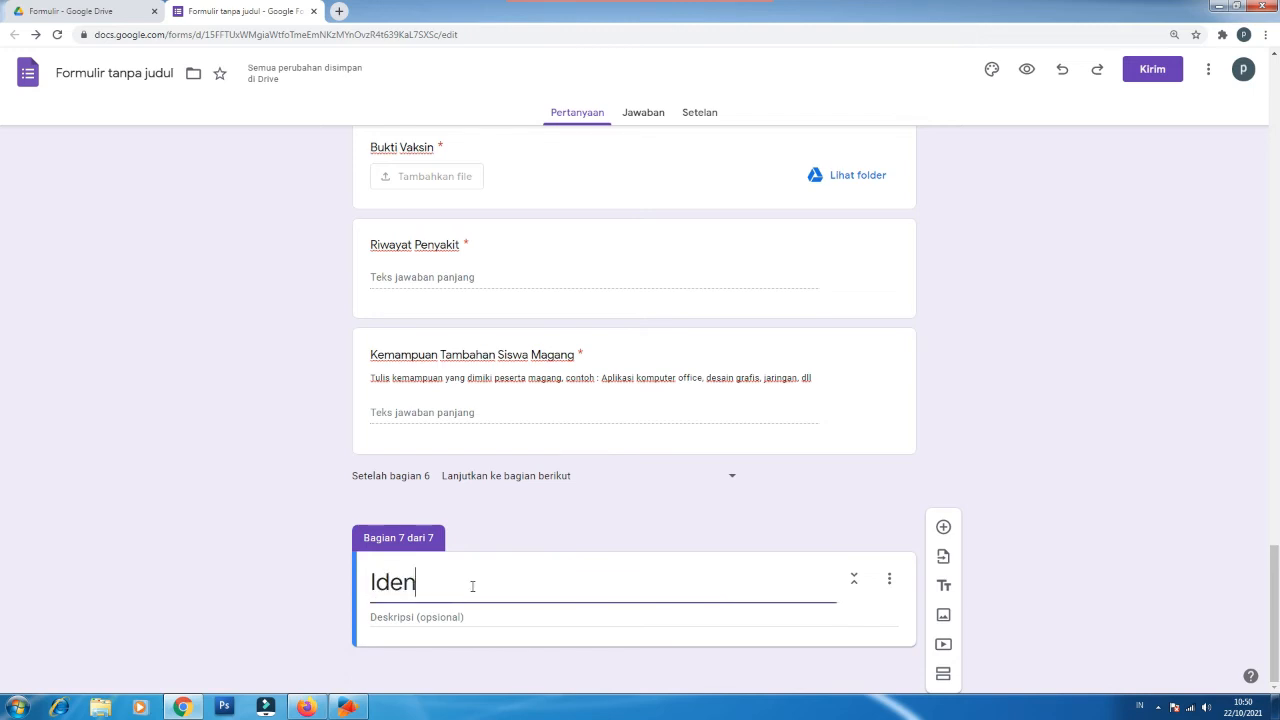
text(titas Siswa)
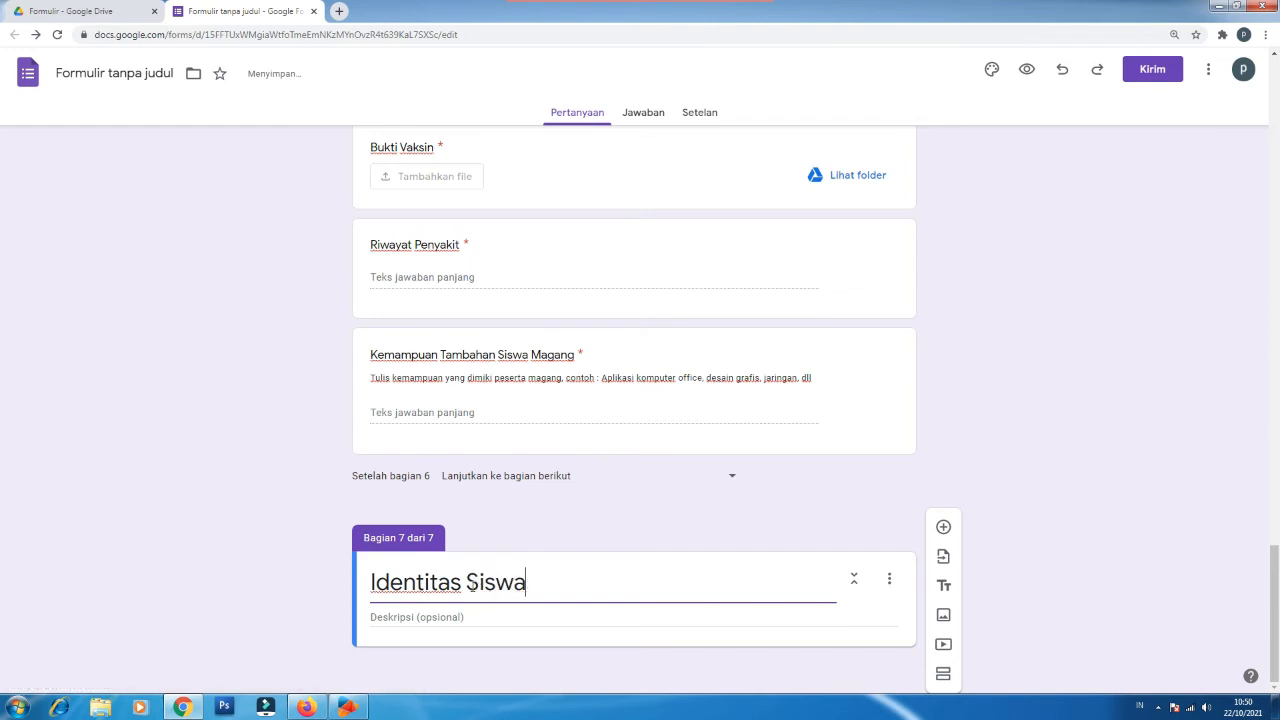
text(/Mahasis)
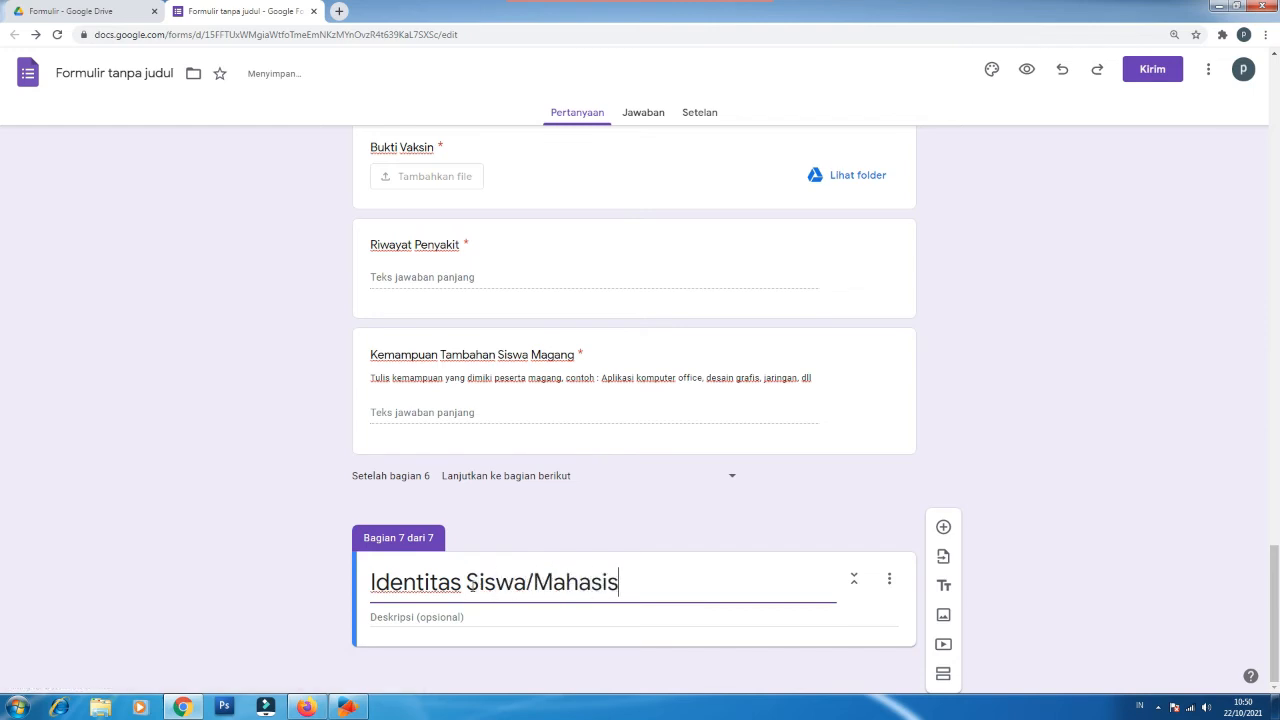
text(wa)
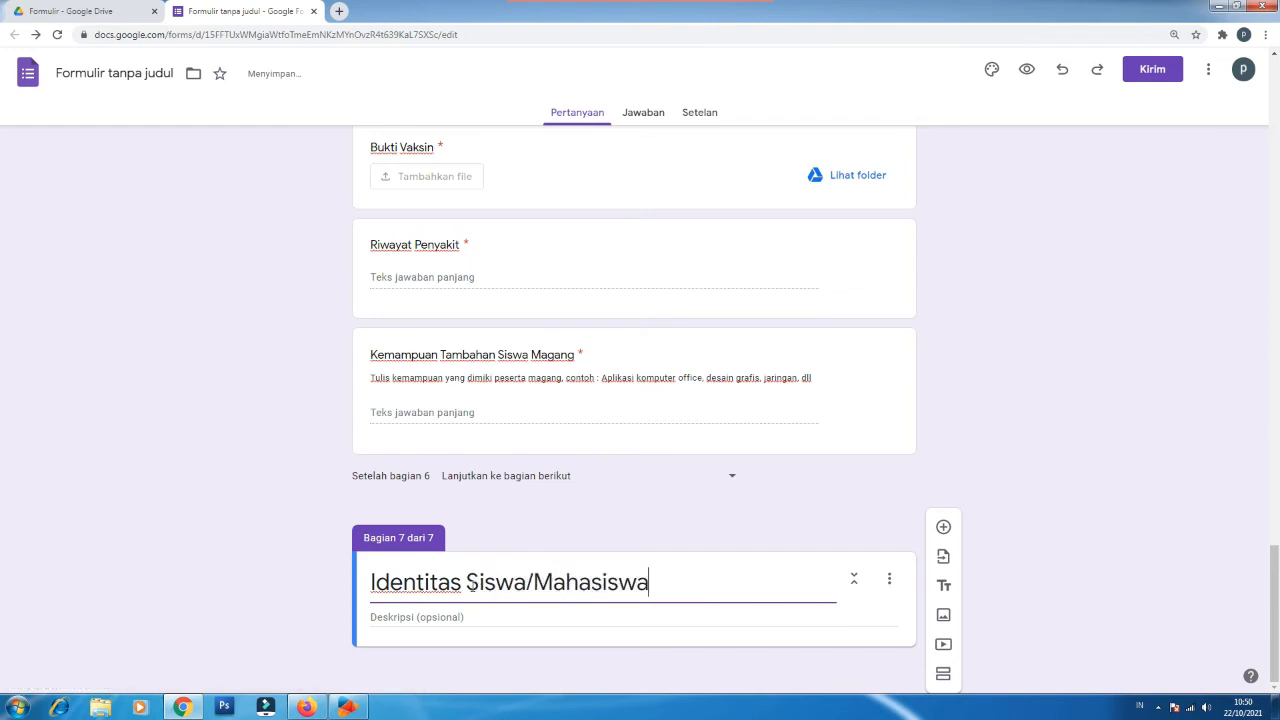
click(474, 619)
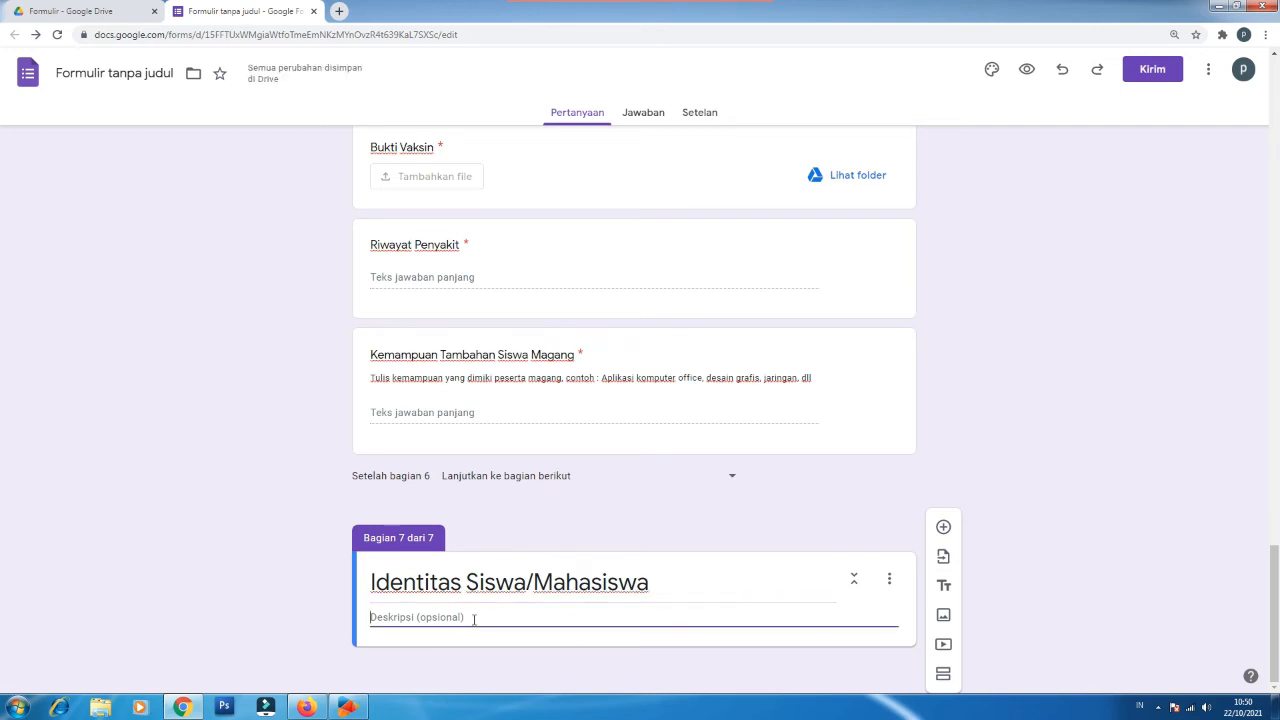
text(Dengan deskripsi Untuk siswa/mahasiswa yang lebih dari satu orang, cukup masukkan satu siswa/mahasiswa sebagai perwakilan. contoh andi, dkk)
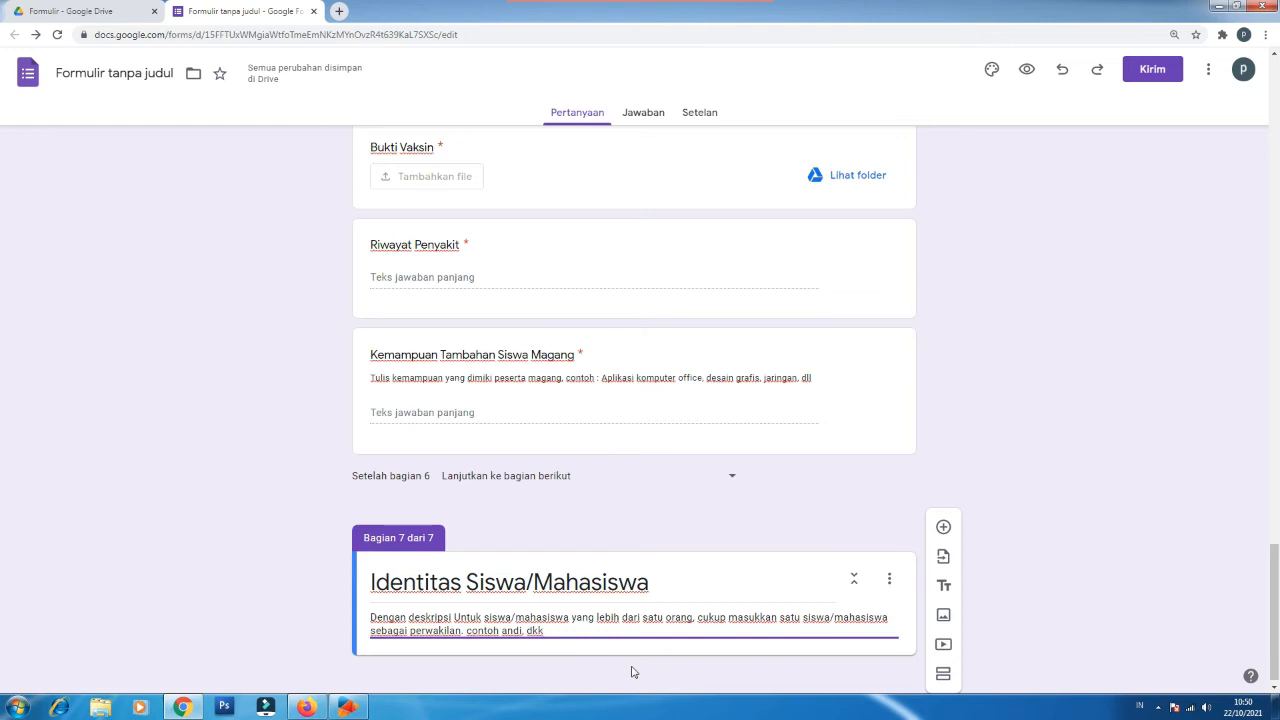
scroll(494, 411, up, 1)
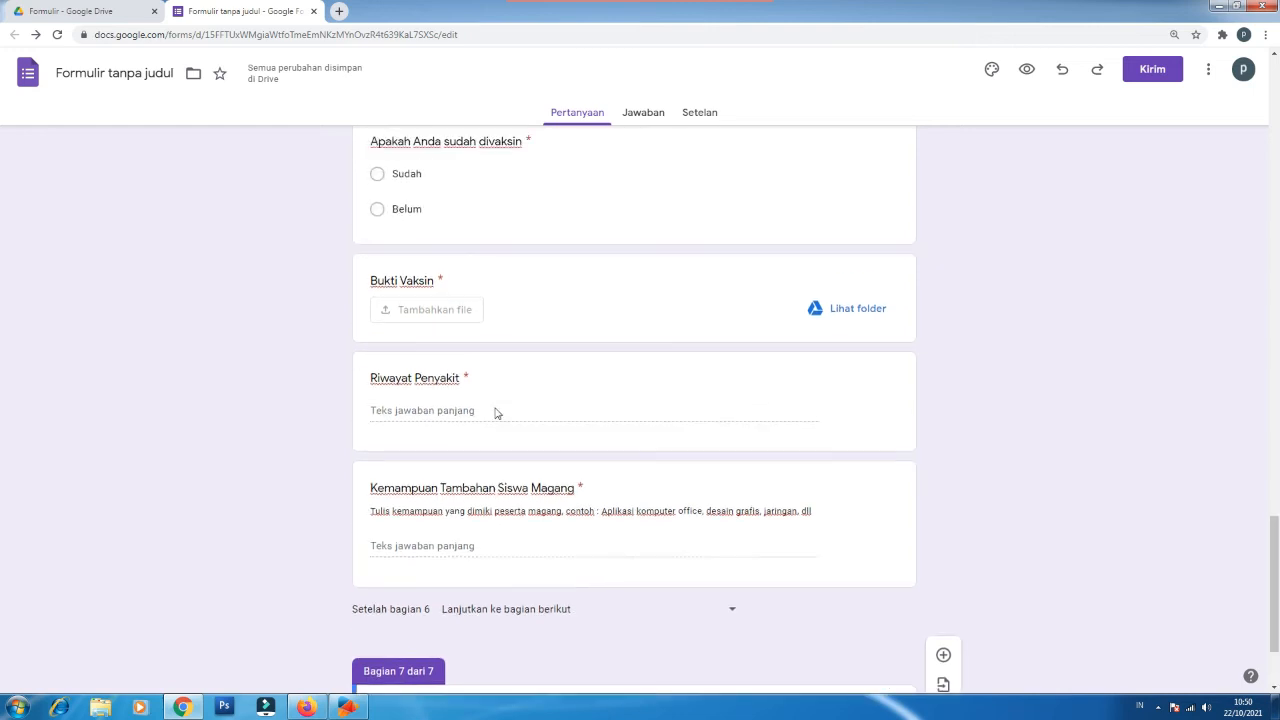
scroll(452, 384, up, 1)
scroll(452, 384, up, 2)
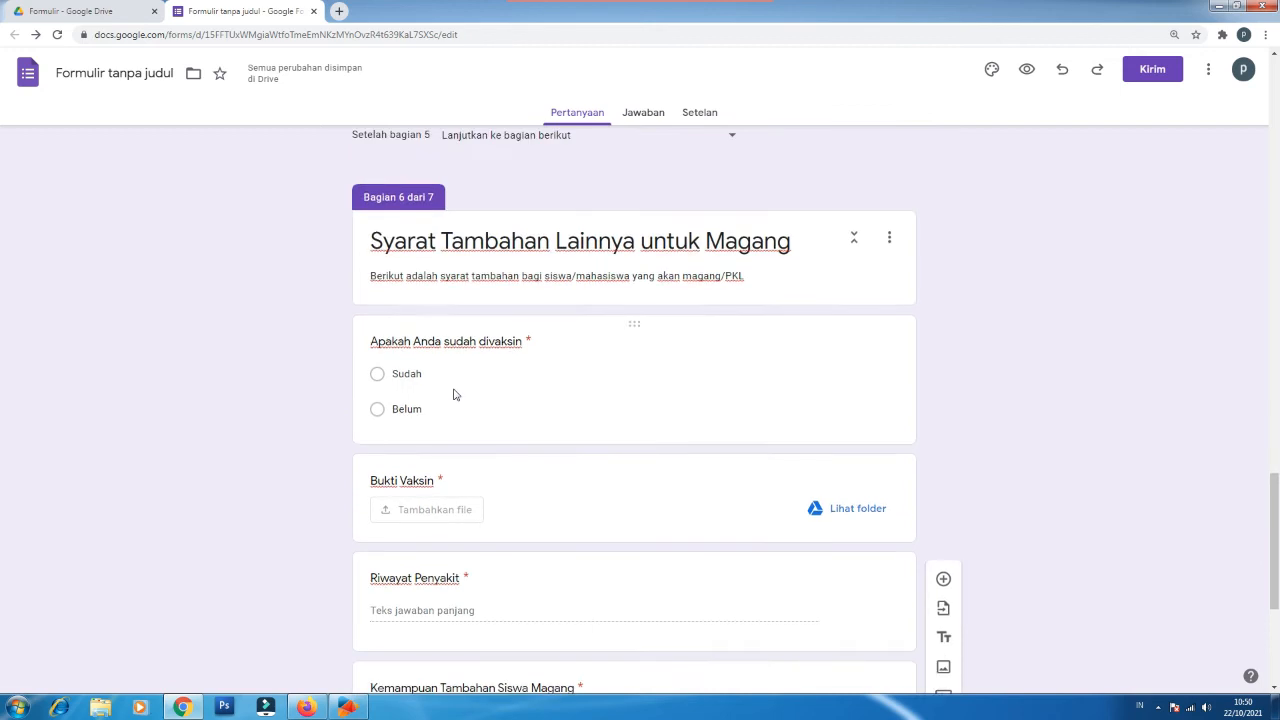
scroll(453, 394, up, 3)
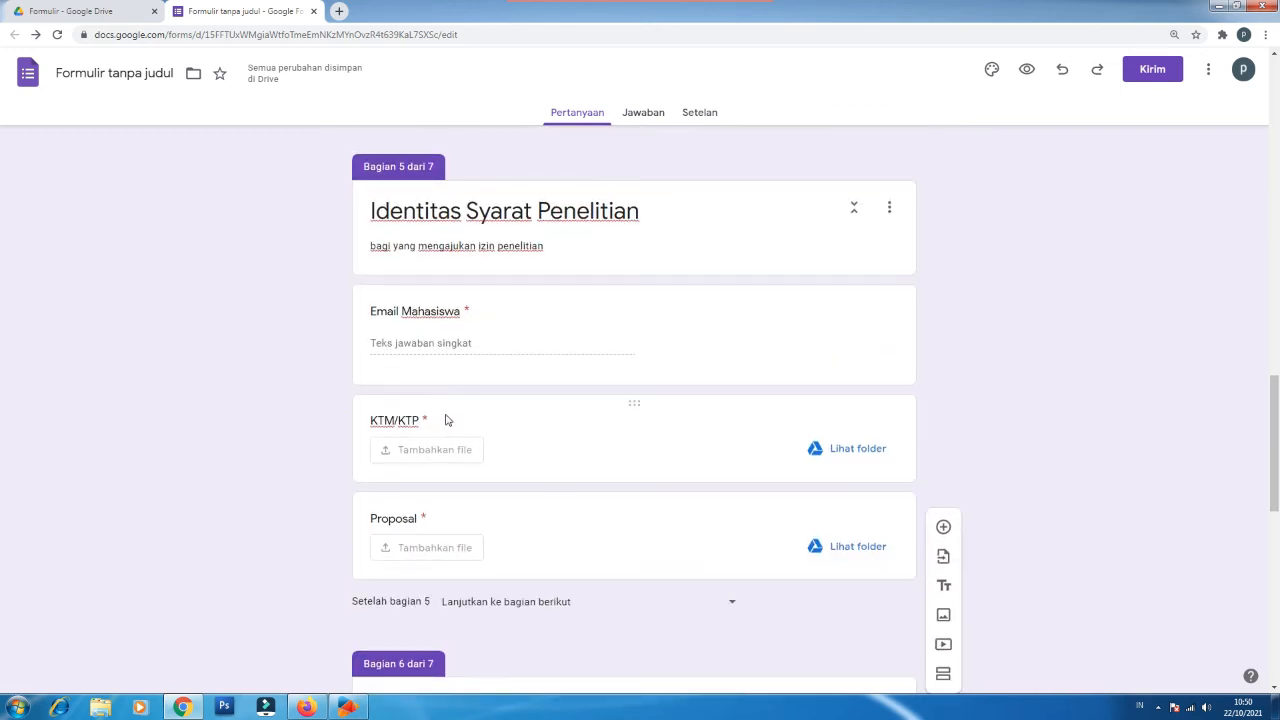
scroll(449, 418, down, 3)
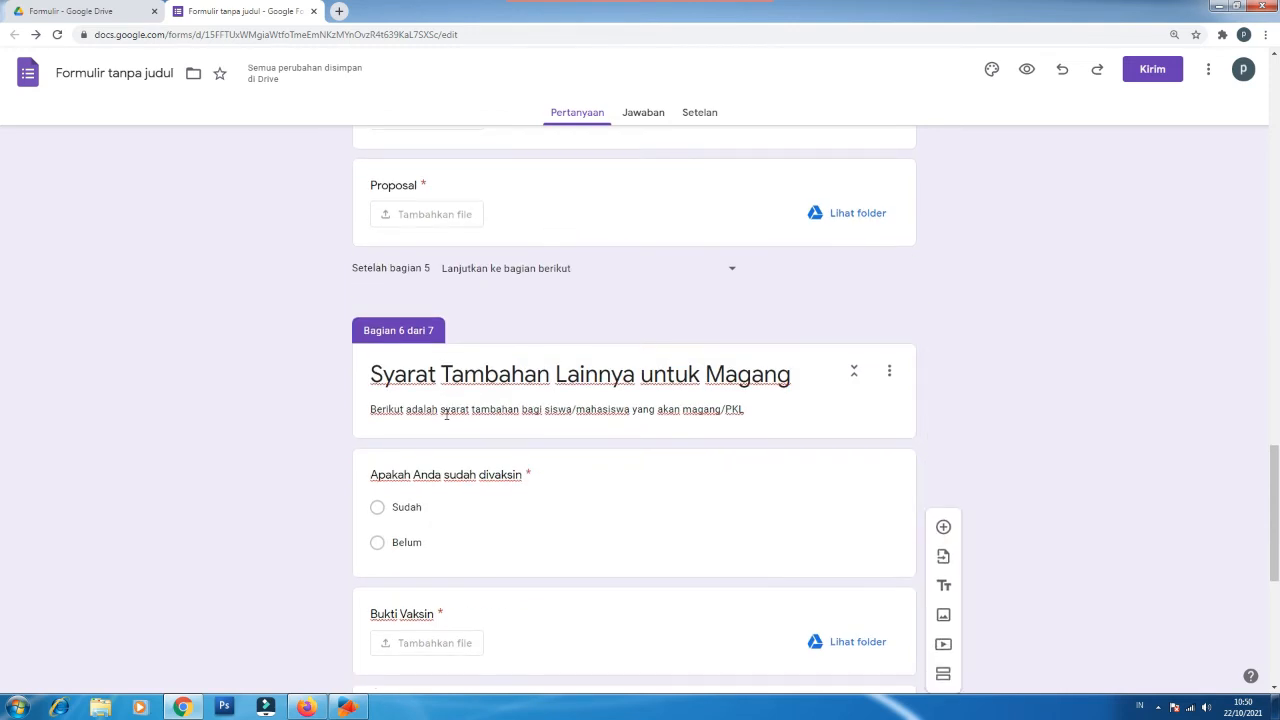
scroll(445, 414, up, 3)
scroll(447, 420, up, 4)
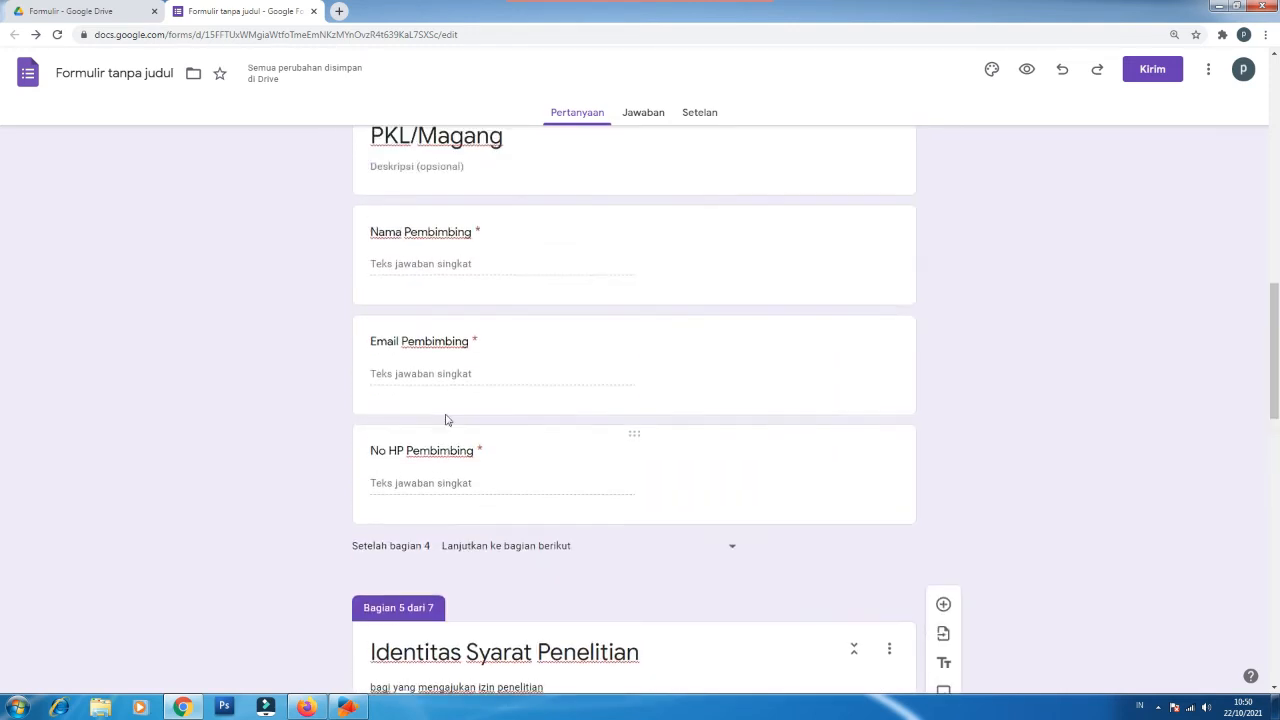
scroll(446, 420, down, 3)
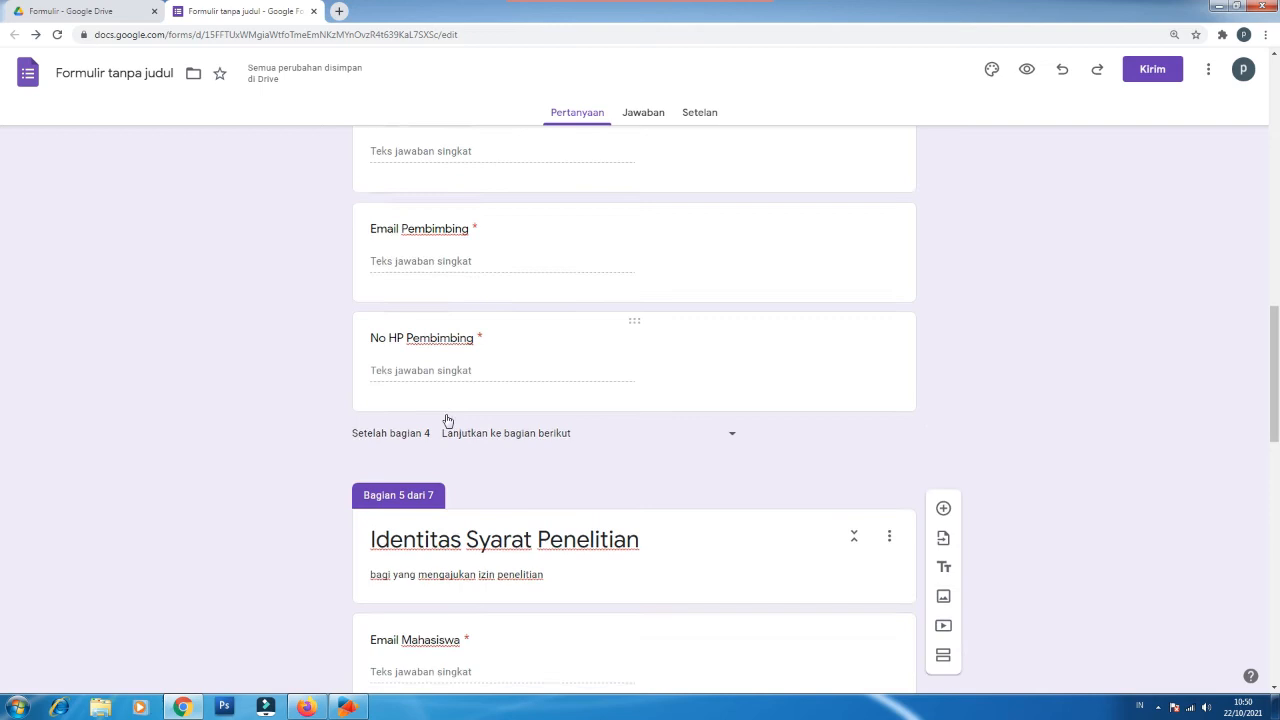
scroll(445, 418, down, 6)
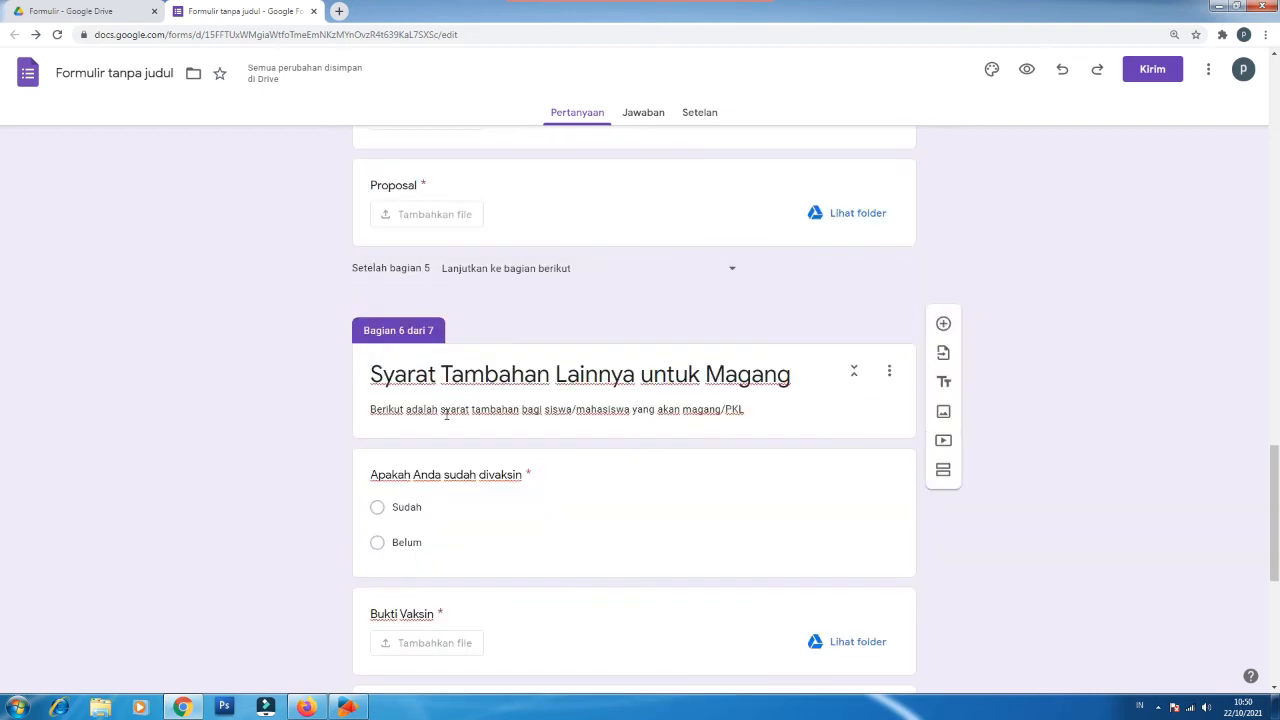
scroll(447, 421, down, 2)
scroll(447, 420, down, 3)
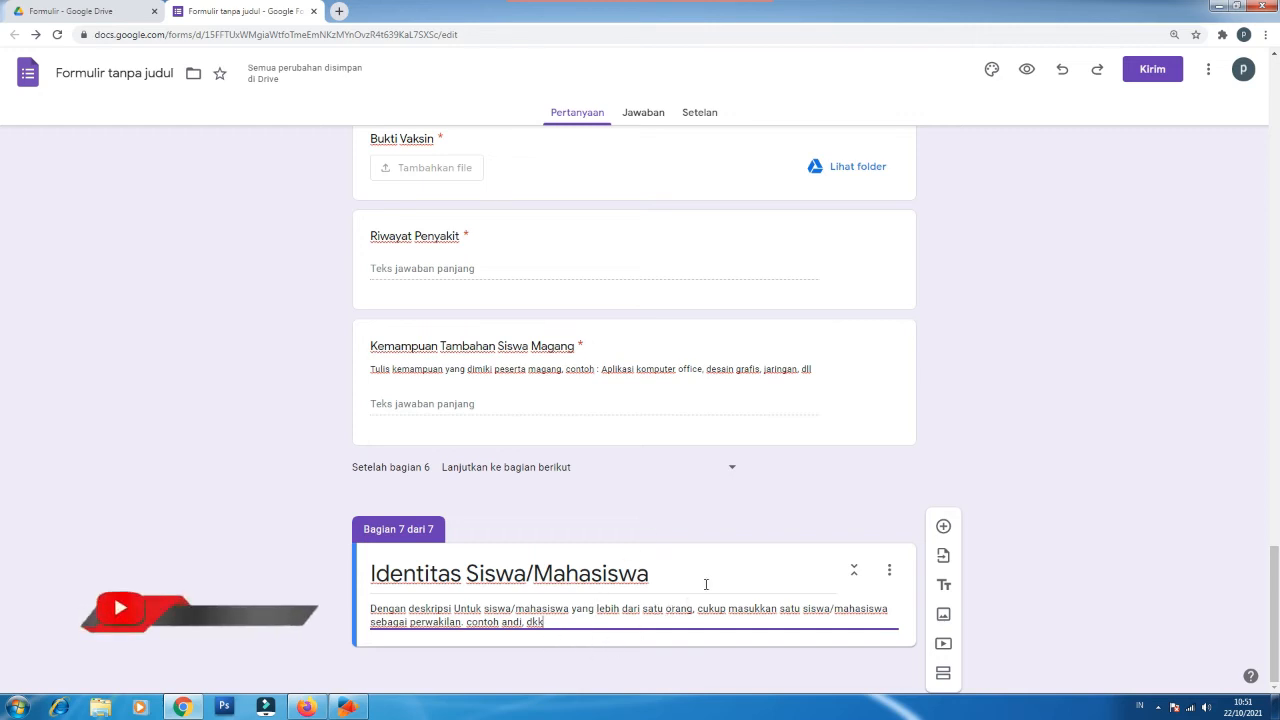
Step: Add required questions 'NISN/NIM' and 'Nama Siswa/Mahasiswa'
click(944, 528)
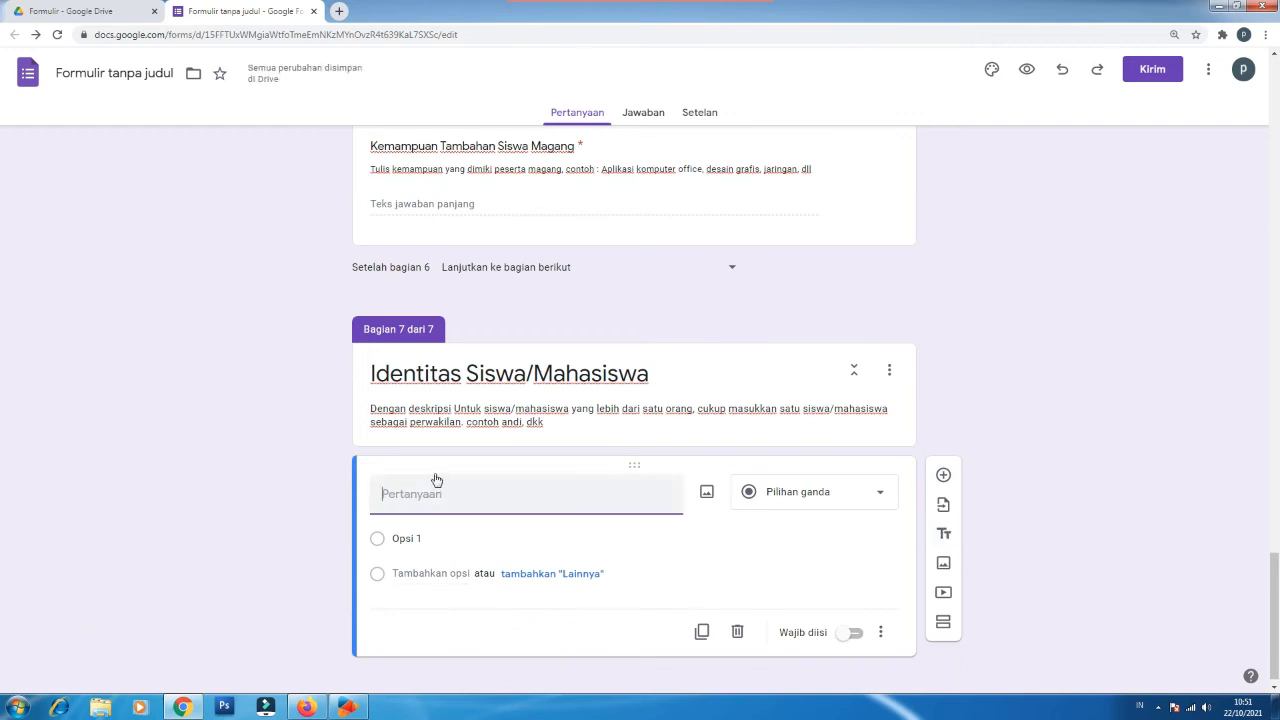
text(NISN/NIM)
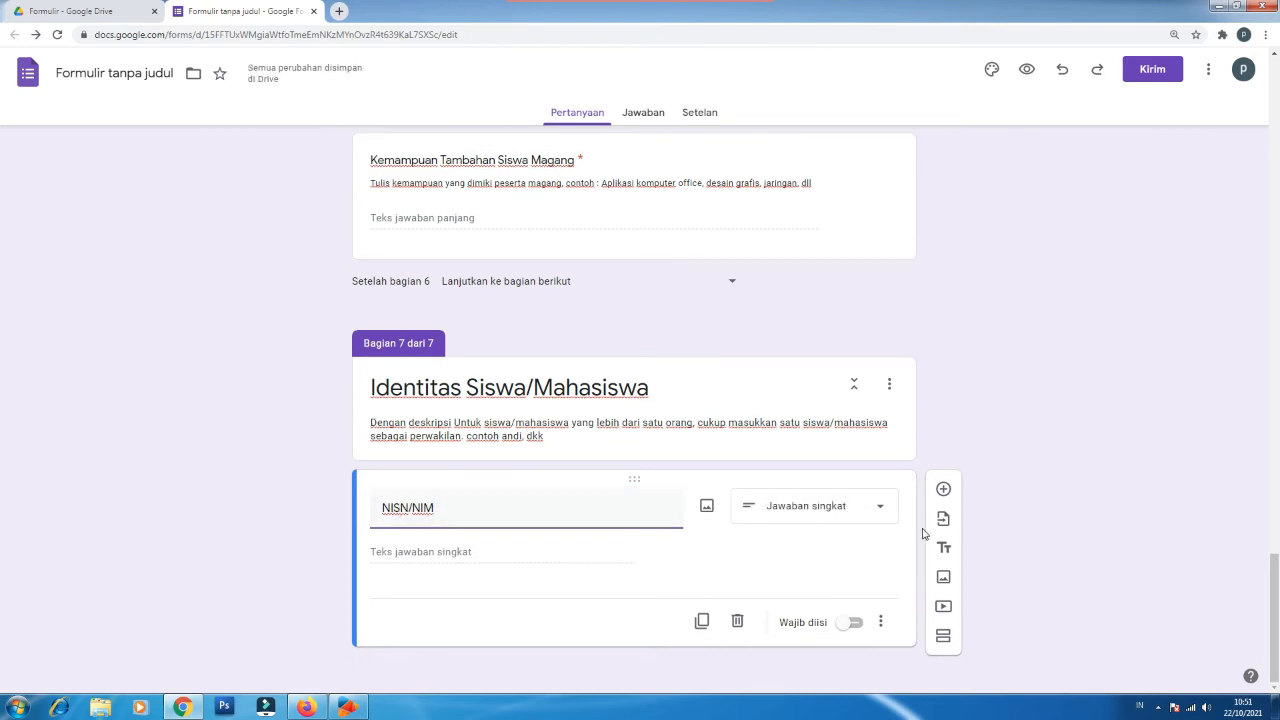
click(855, 623)
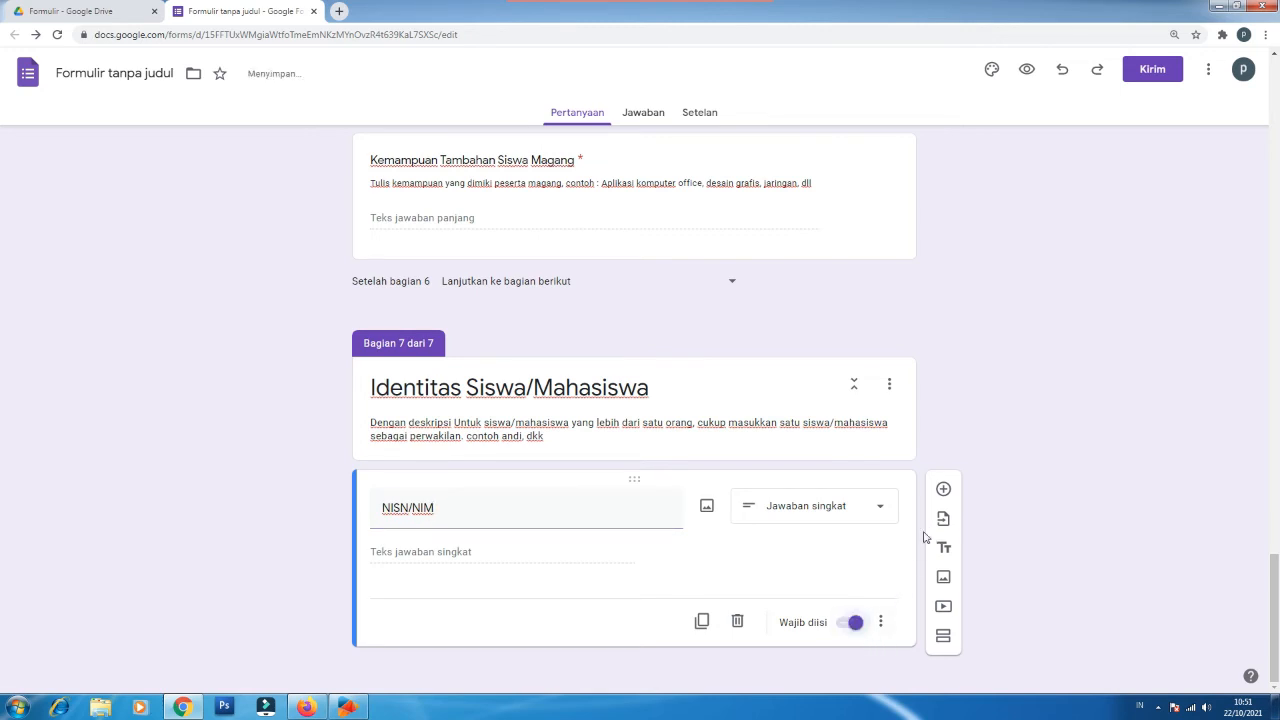
click(943, 491)
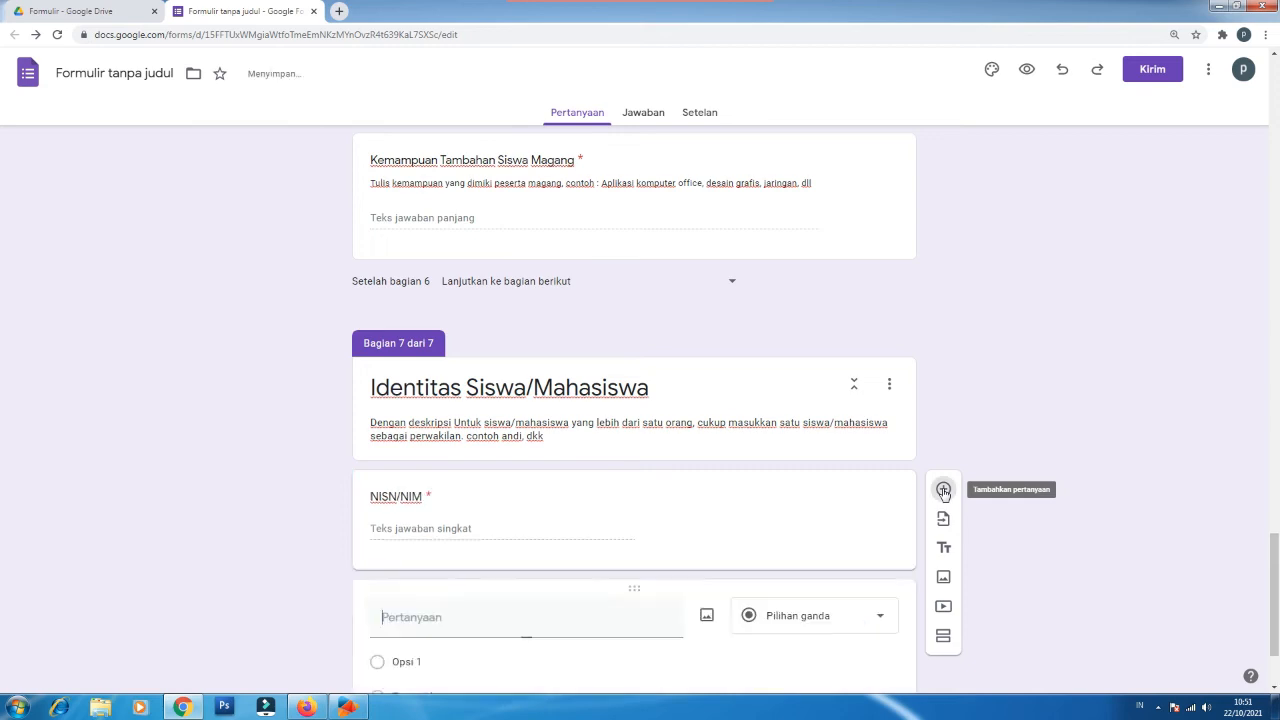
text(Nama)
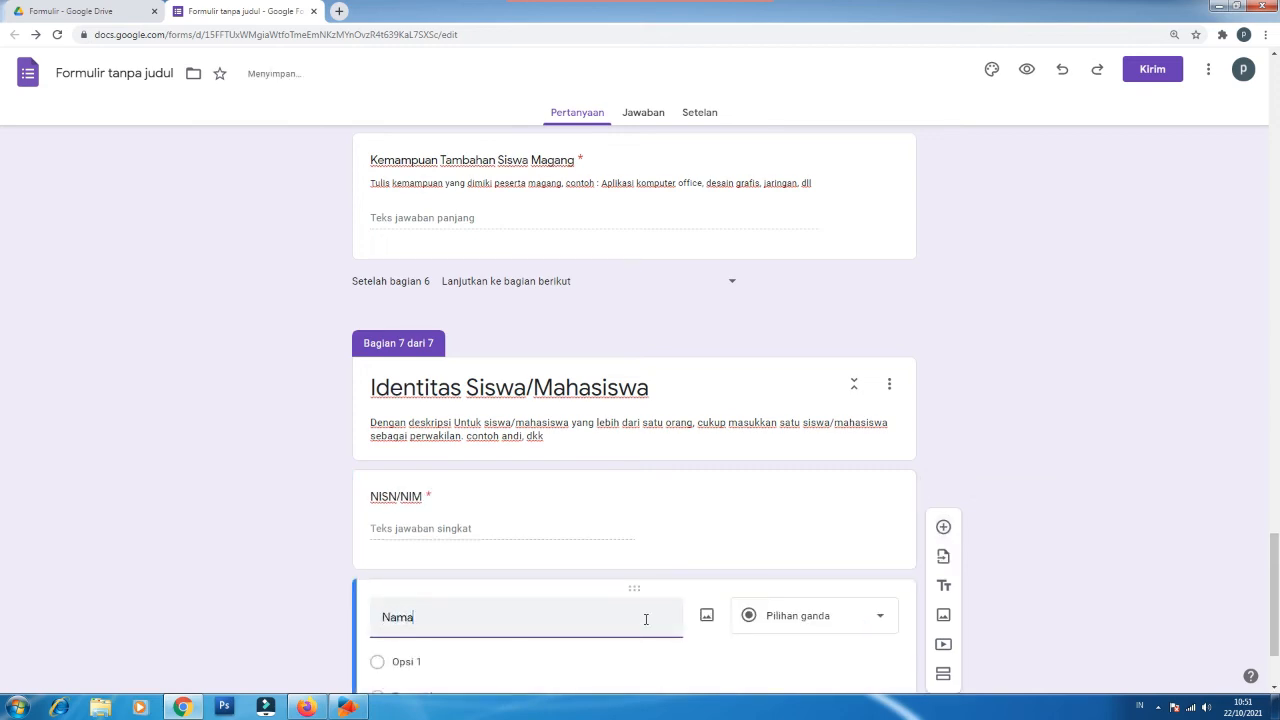
text( Siswa/Mahasiswa)
triple_click(572, 624)
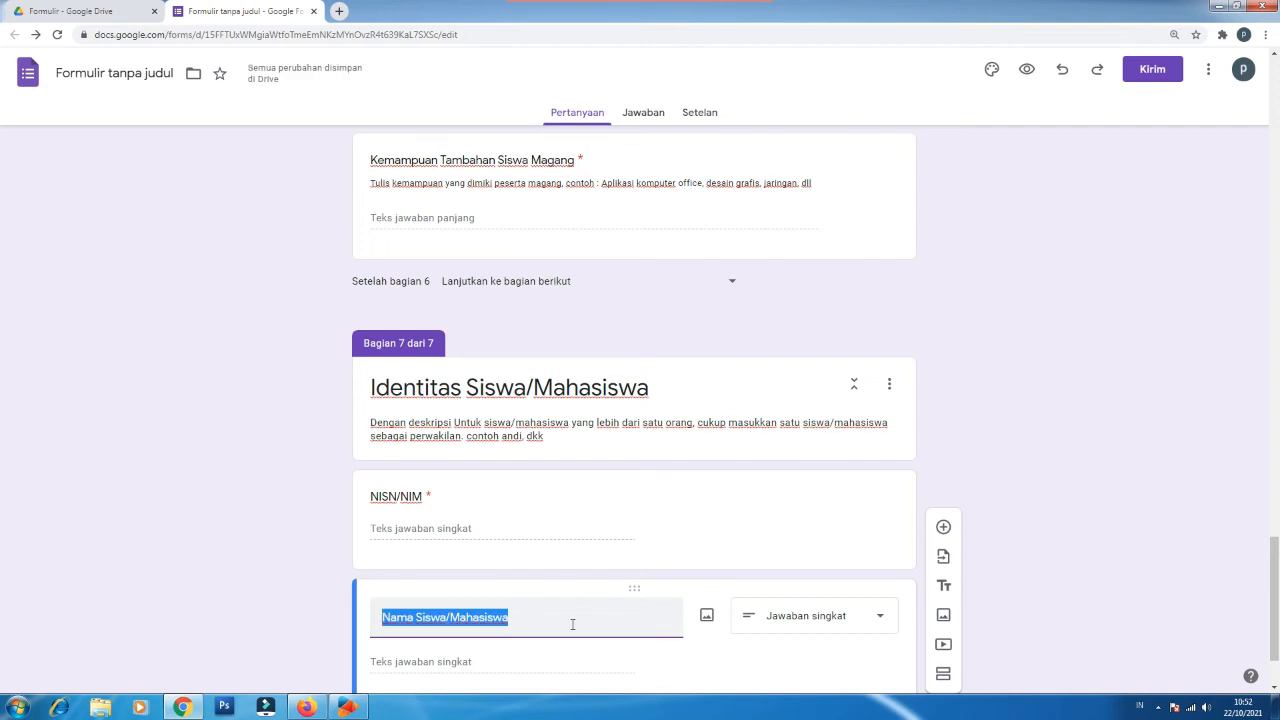
scroll(572, 624, down, 1)
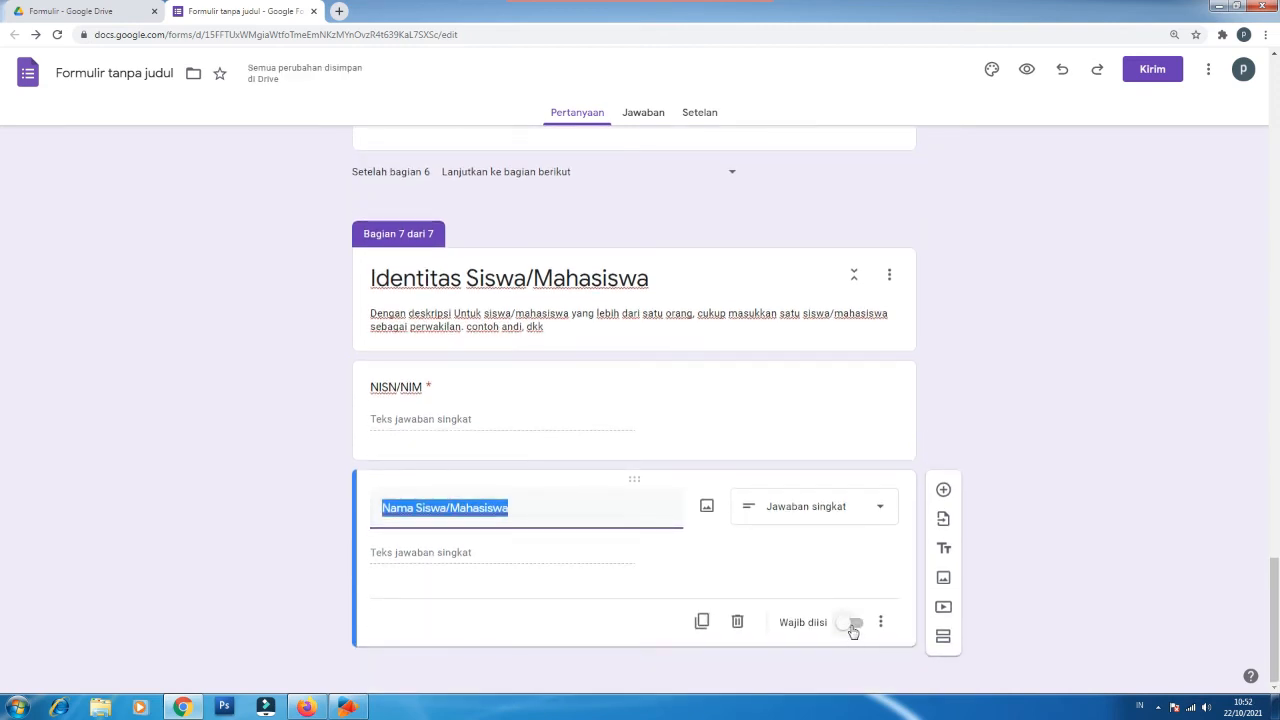
click(853, 630)
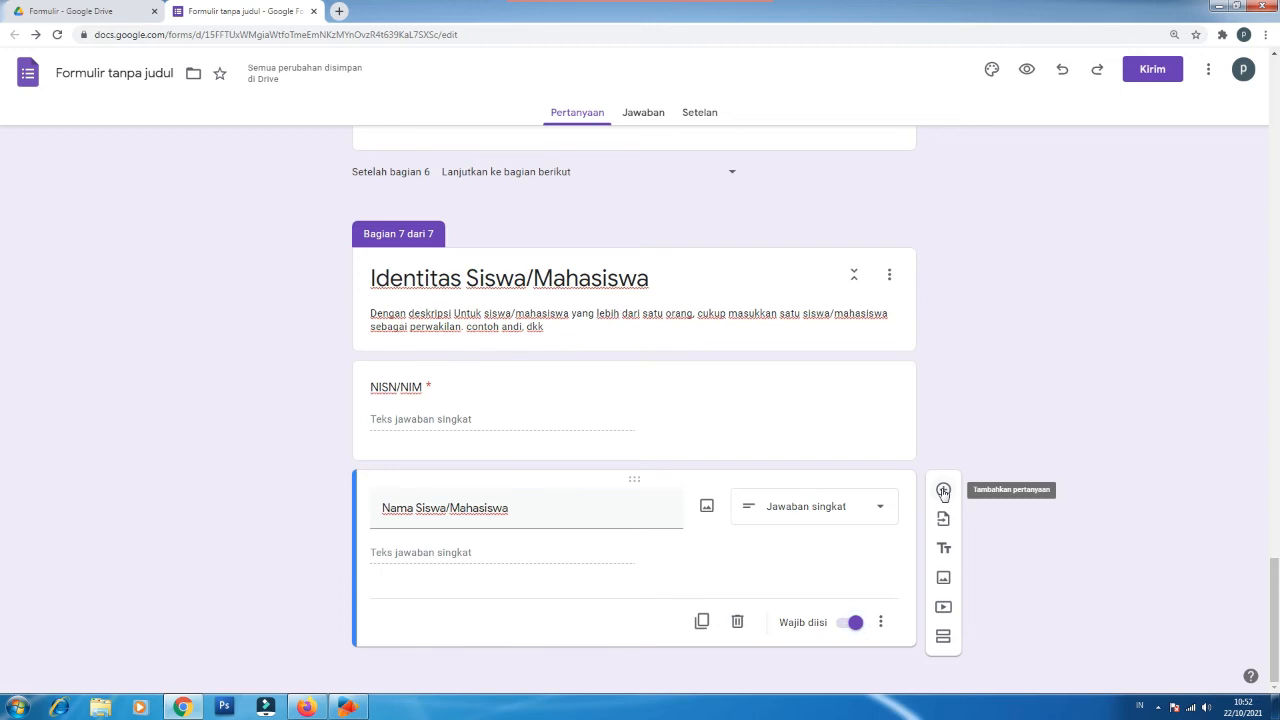
Step: Add a required short-answer question 'Jurusan'
click(943, 491)
text(Jurusan)
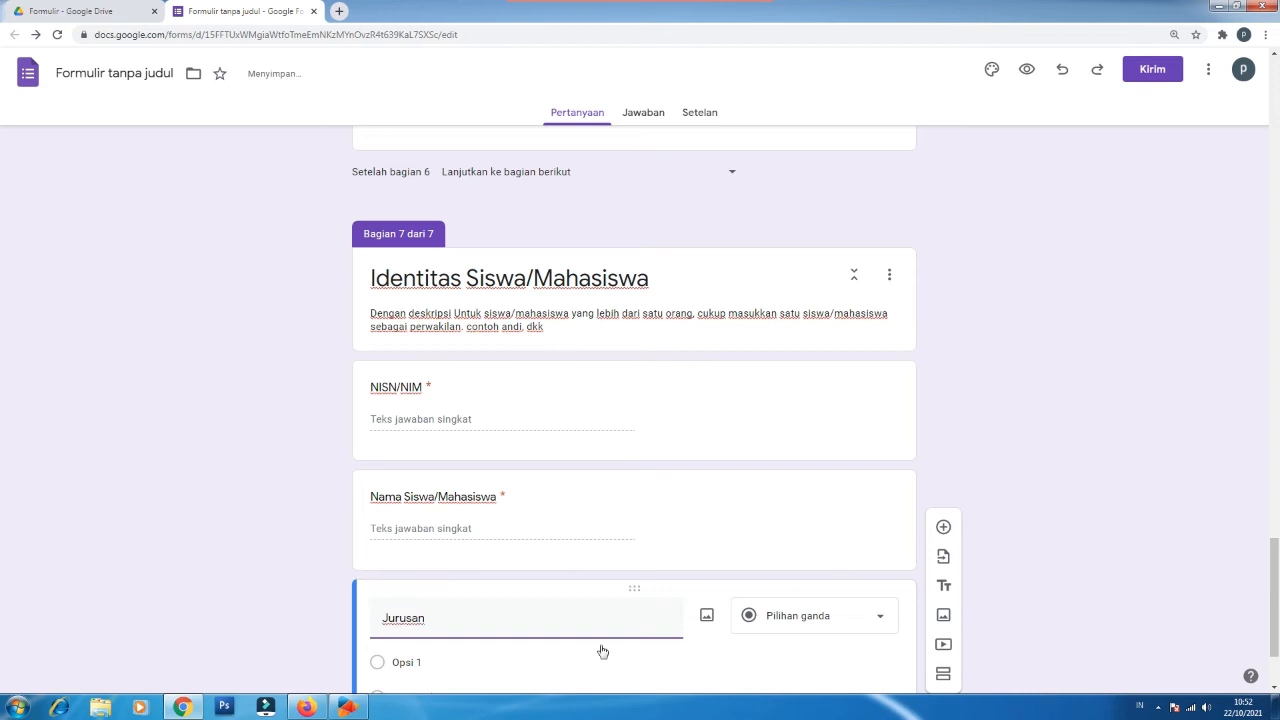
scroll(551, 658, down, 2)
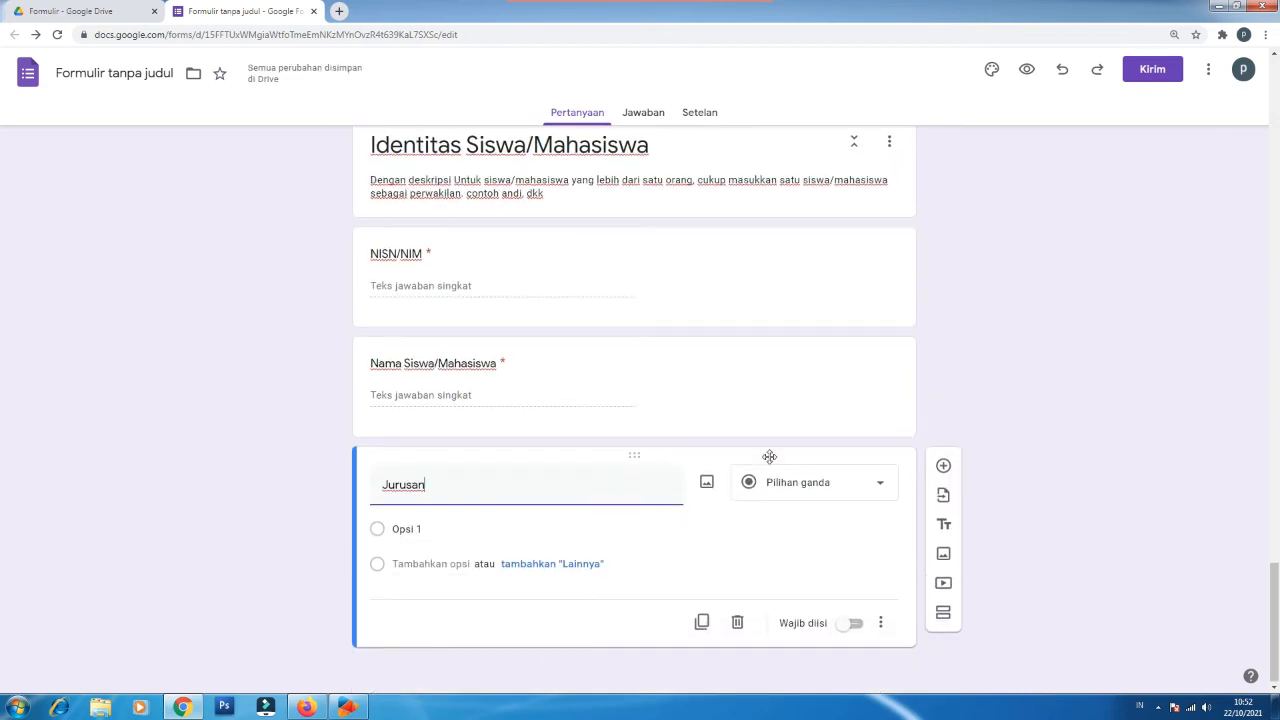
click(801, 490)
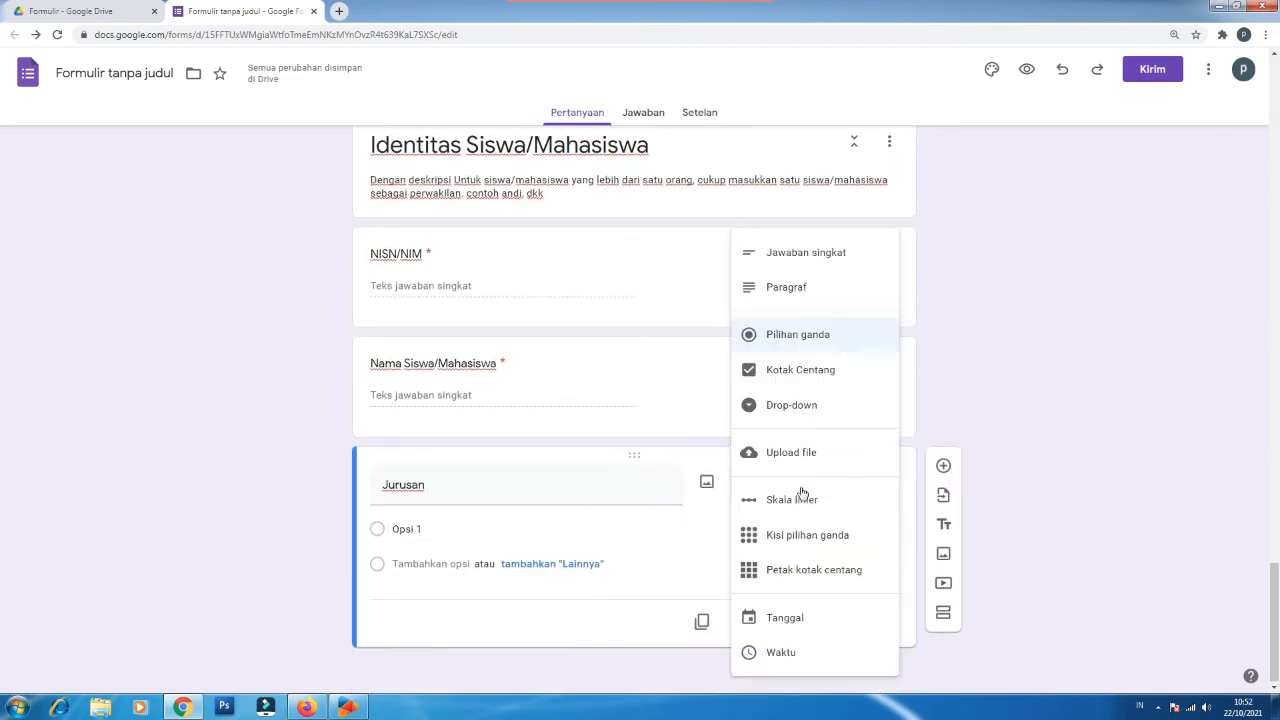
click(791, 262)
click(853, 623)
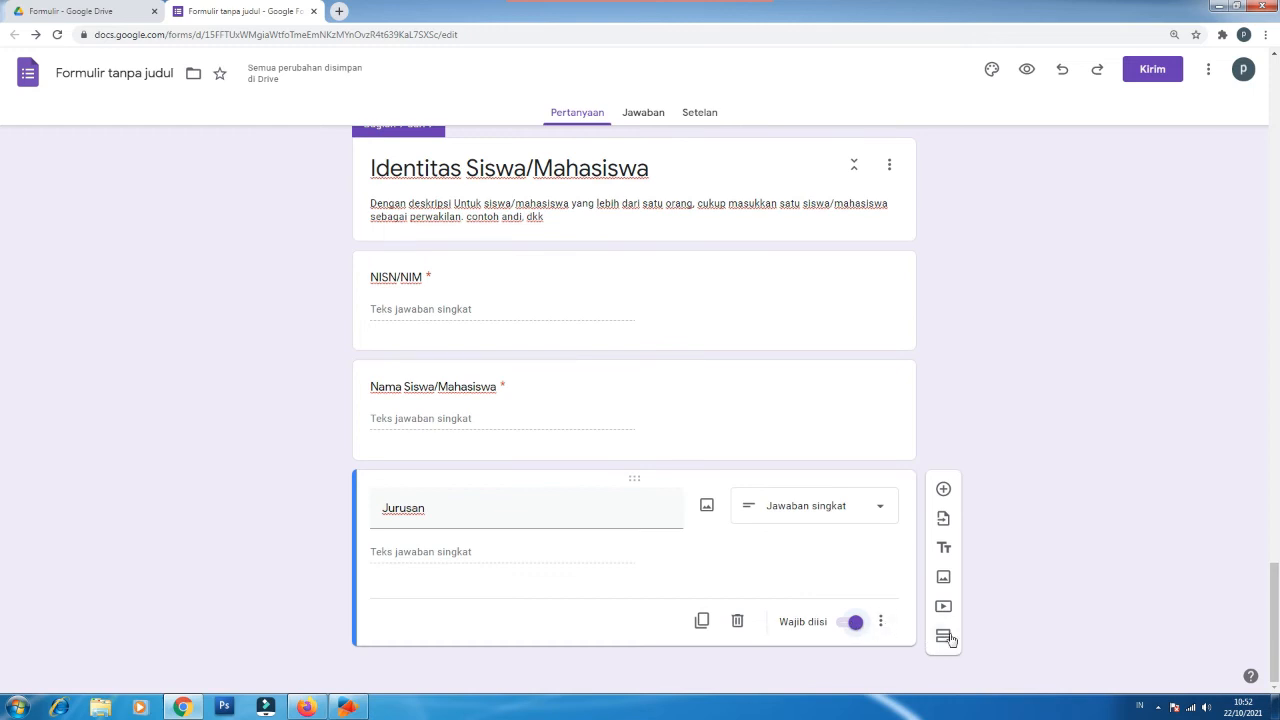
Step: Add a new section after the Jurusan question and rename it 'Syarat Umum Layanan'
click(944, 636)
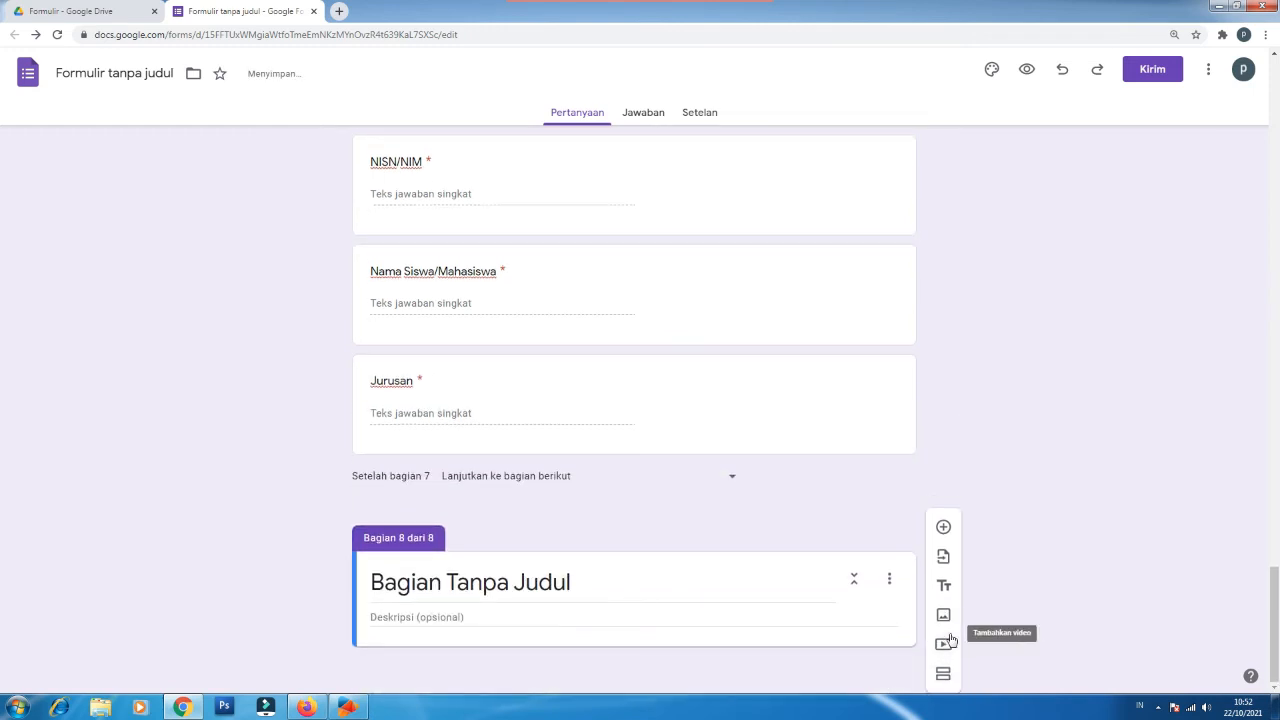
triple_click(485, 582)
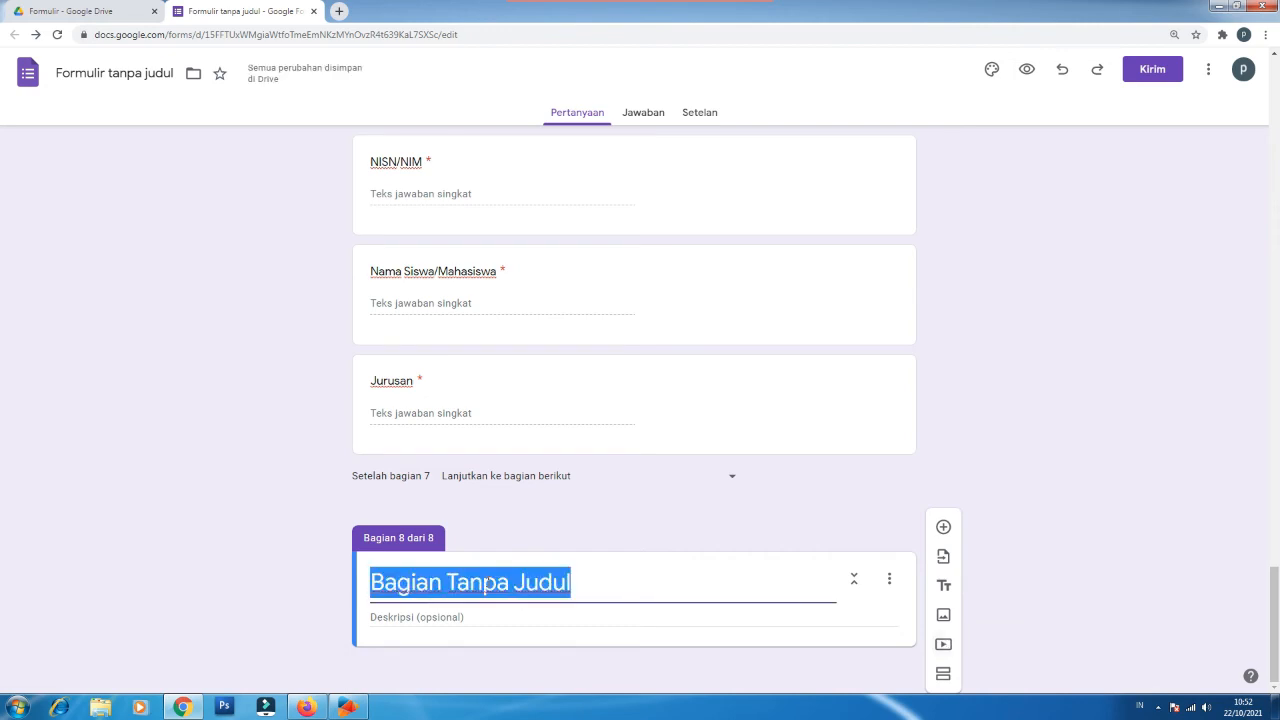
text(Syarat Umum Layanan)
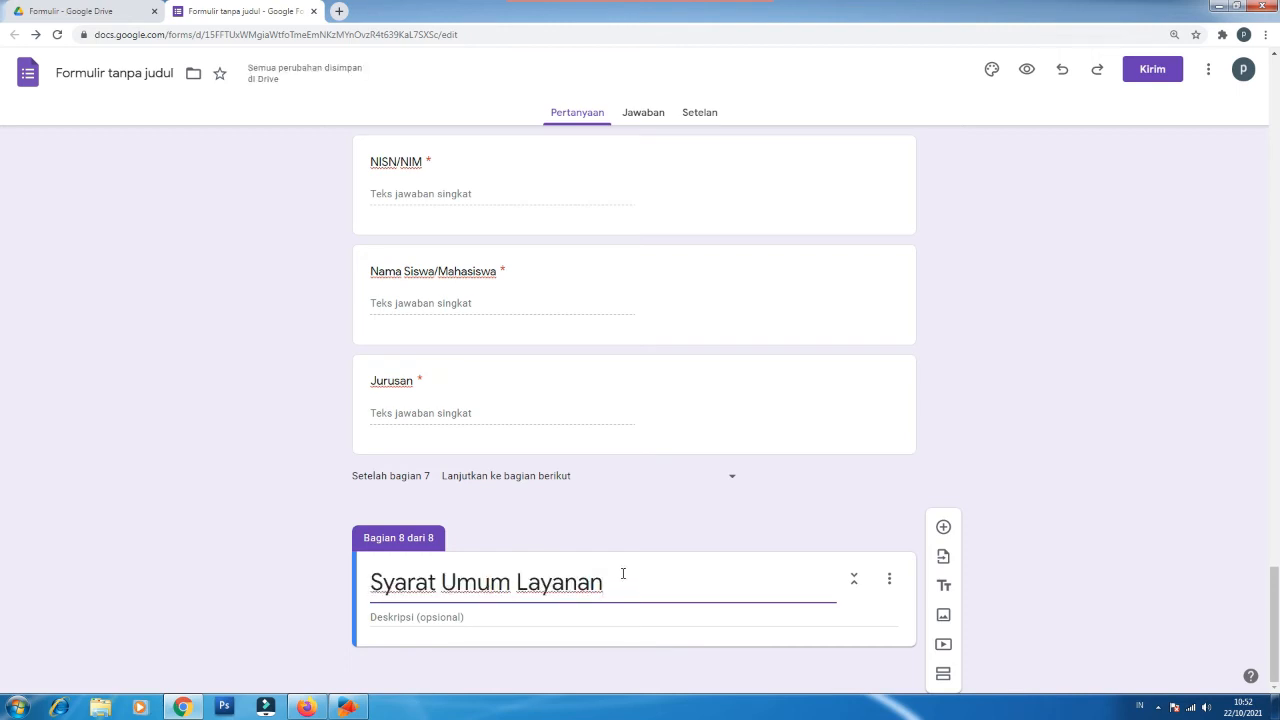
Step: Add a question titled 'Surat Permohonan/Pengantar' to the section and bring up its type list
click(945, 528)
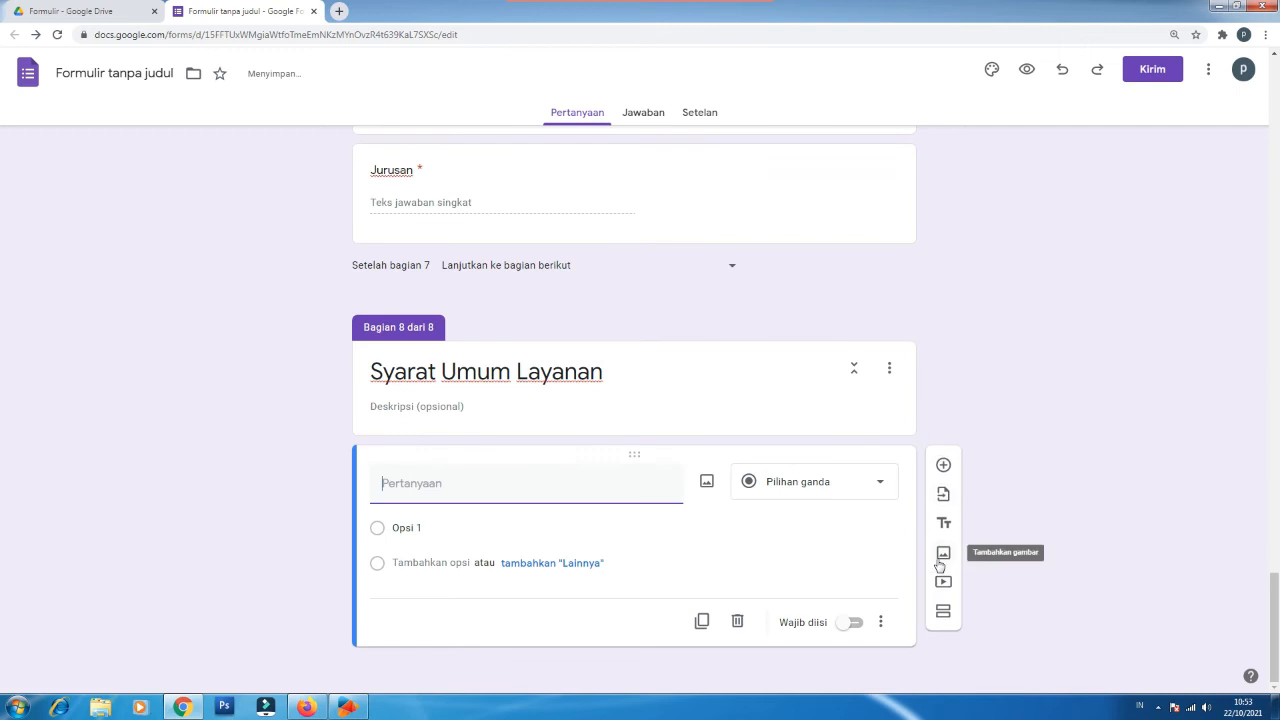
text(Surat Permohonan/Pengantar)
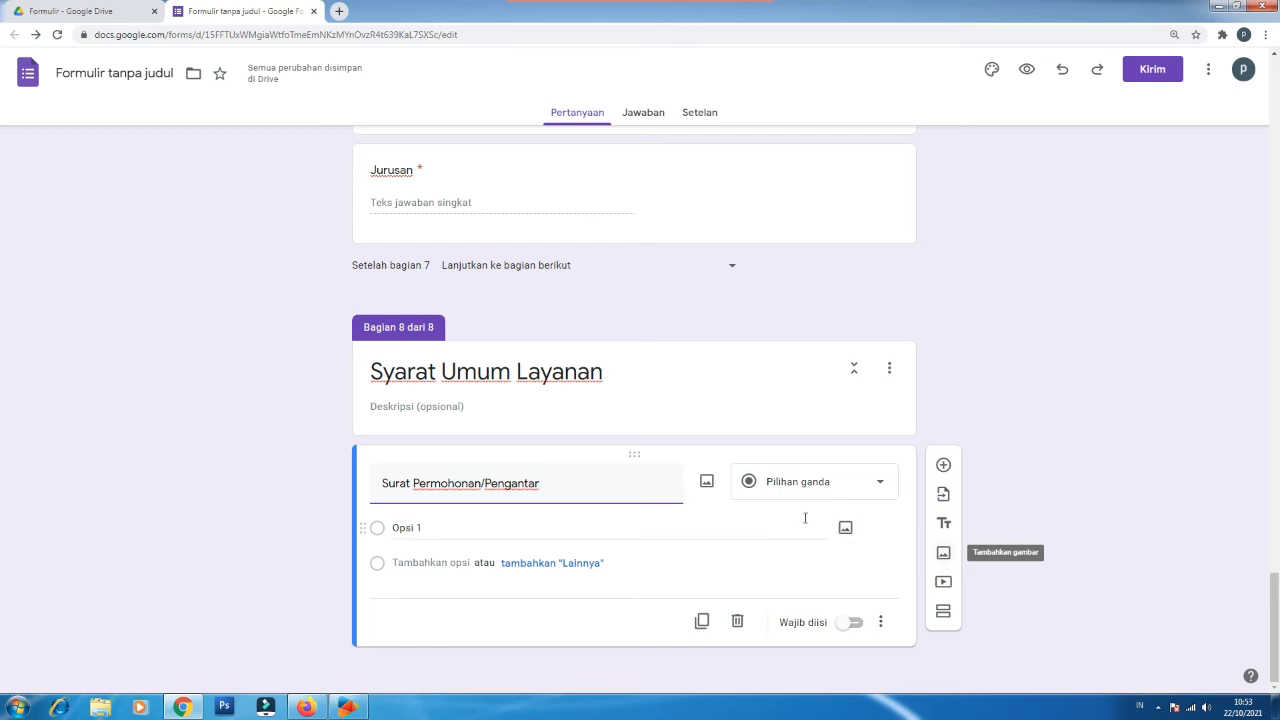
click(815, 485)
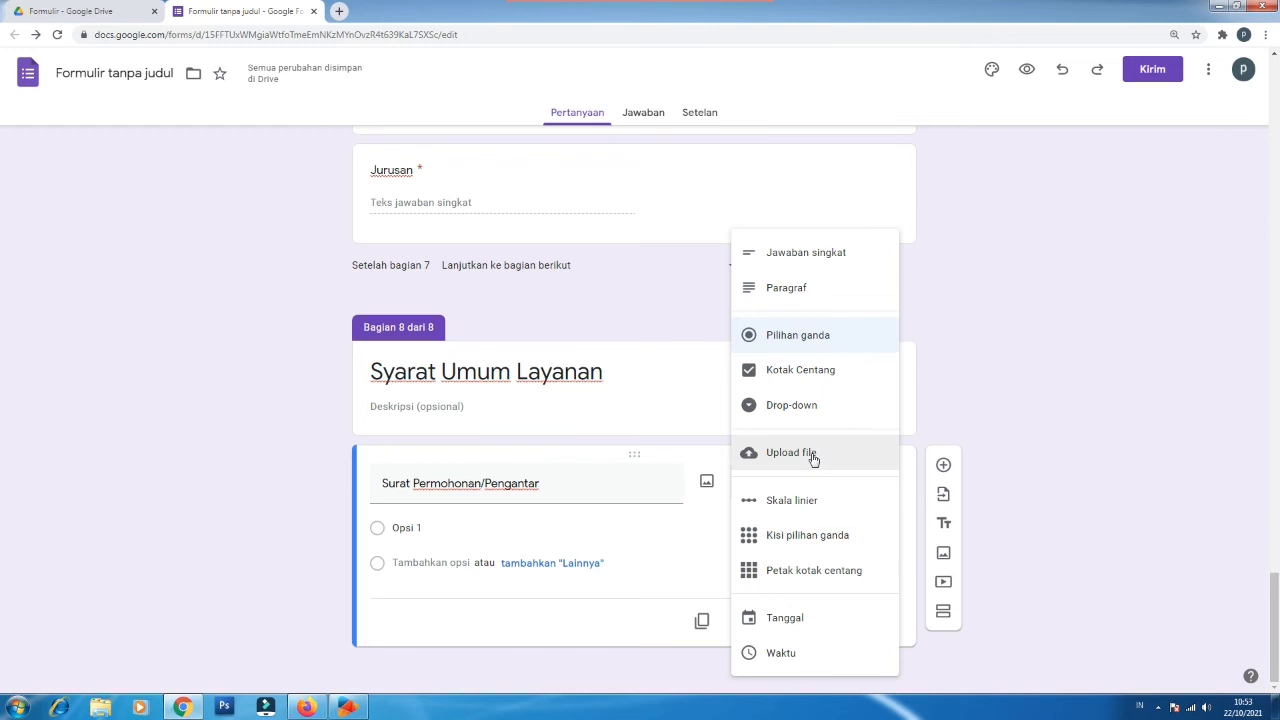
Step: Make 'Surat Permohonan/Pengantar' a required file upload accepting only PDF, max 1 MB
click(808, 452)
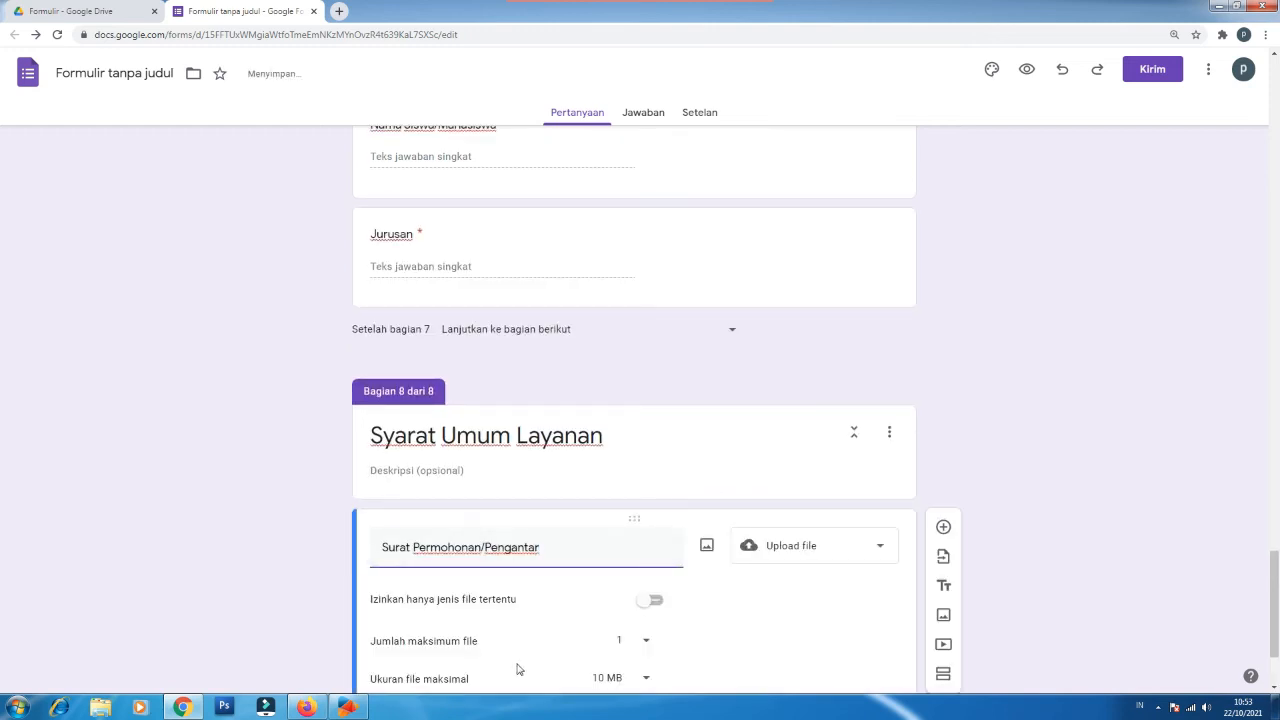
click(651, 455)
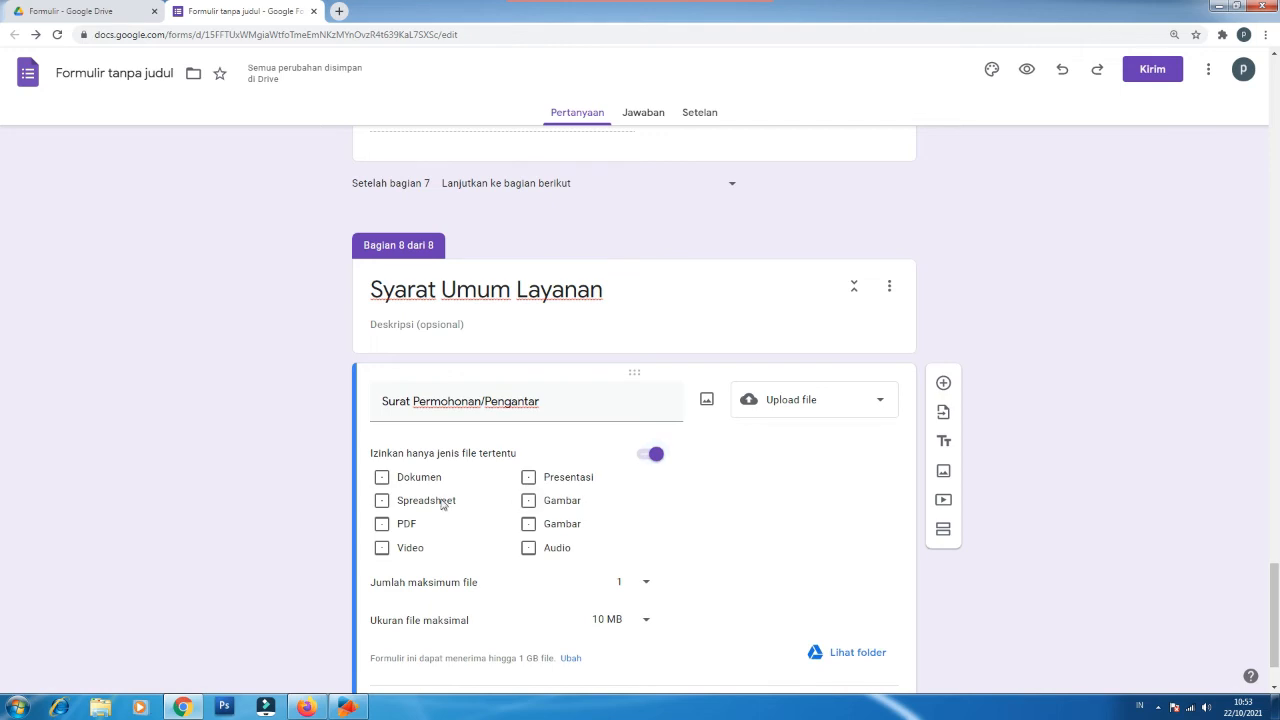
click(443, 504)
click(443, 504)
click(382, 526)
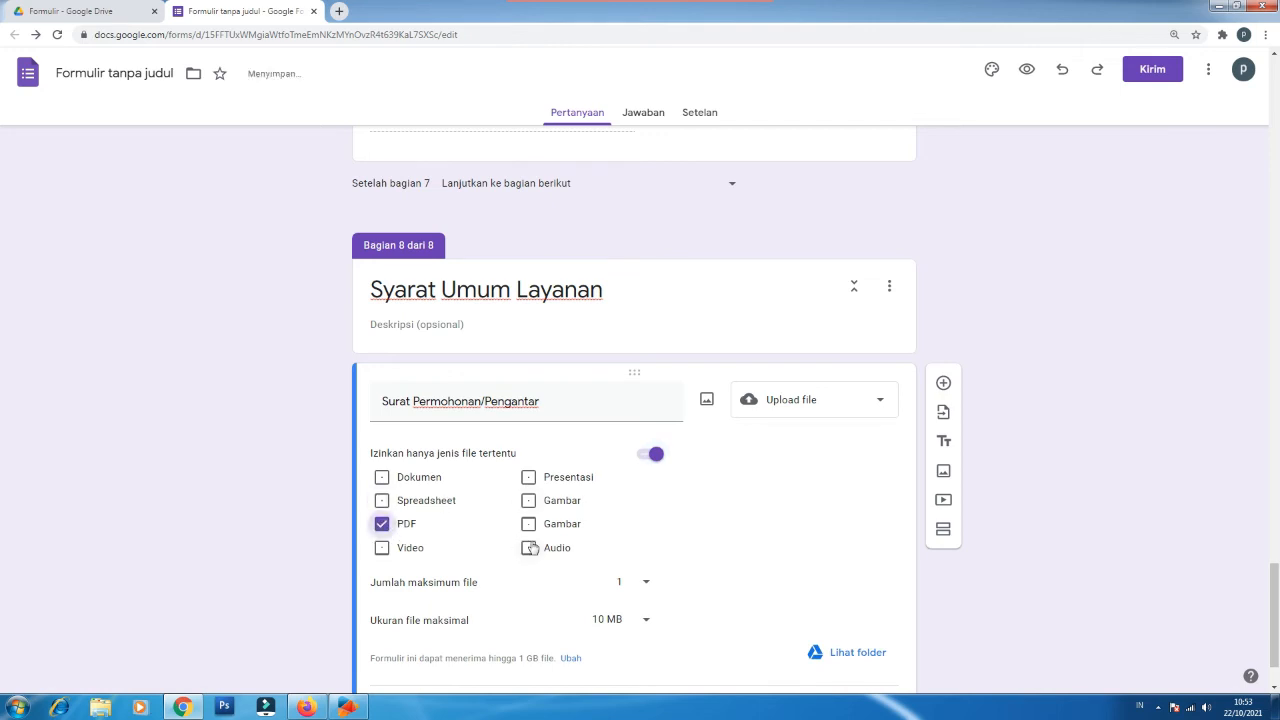
click(630, 619)
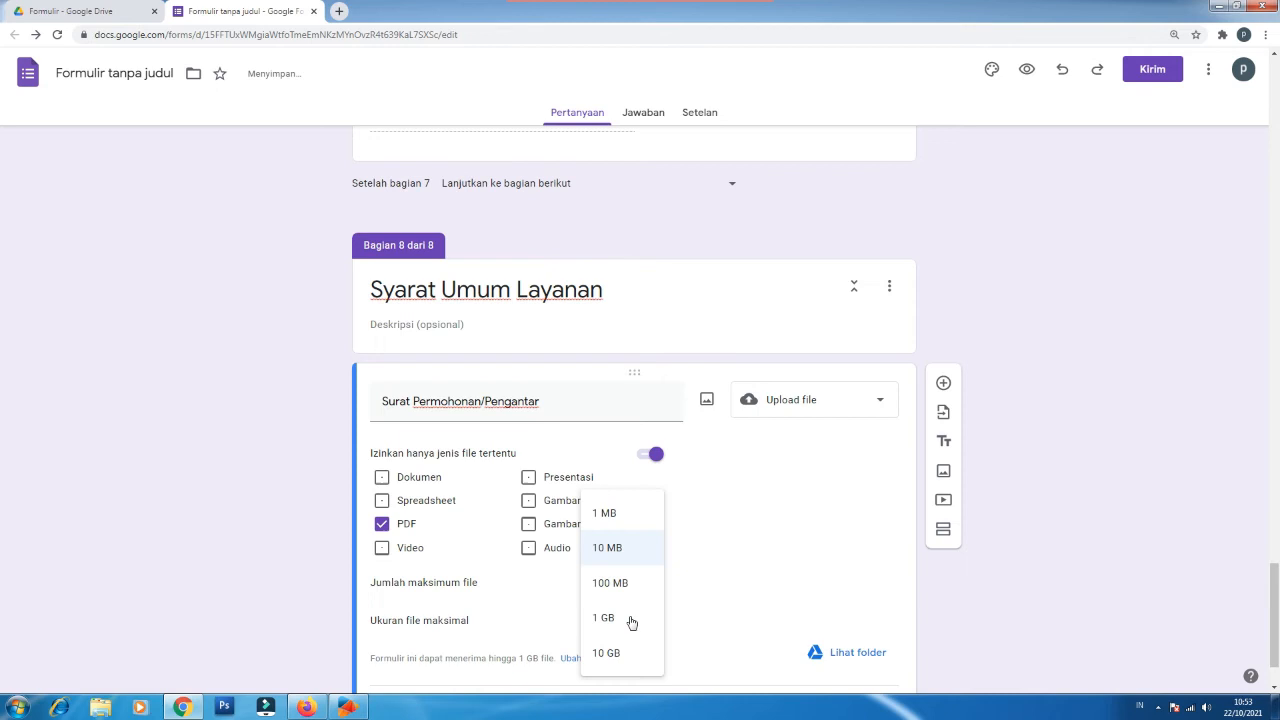
click(605, 514)
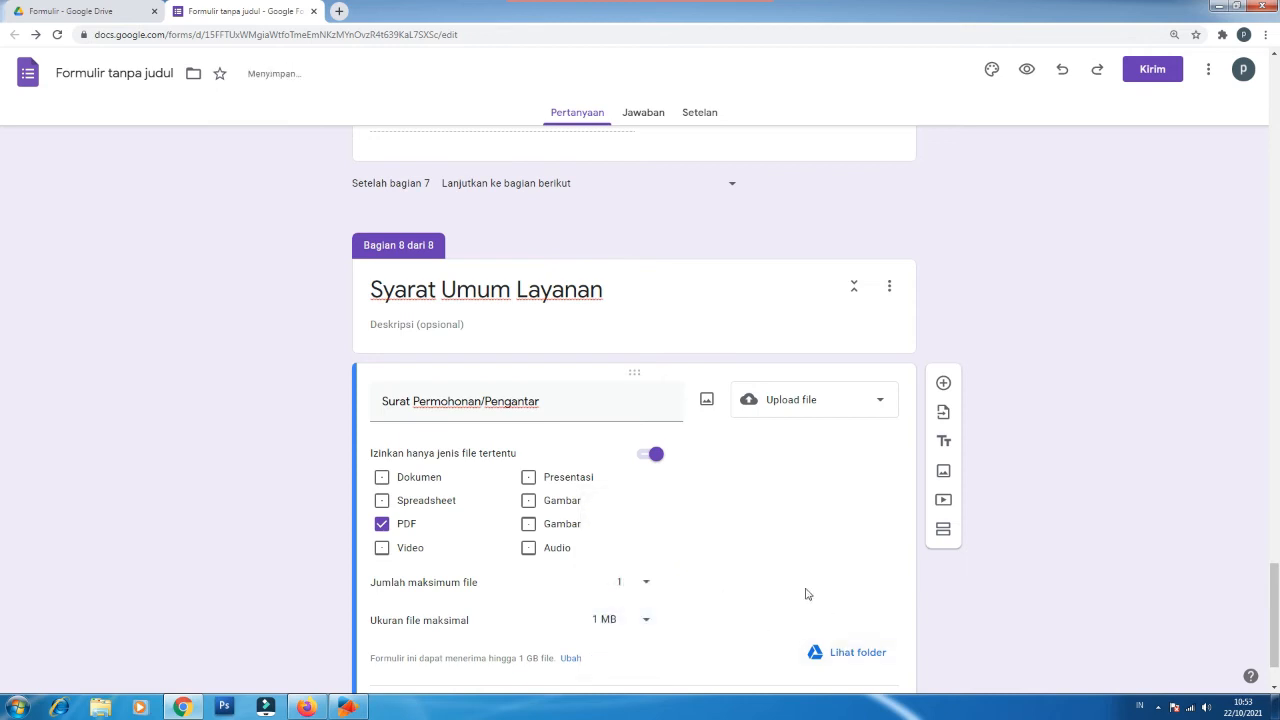
scroll(806, 594, down, 1)
click(852, 623)
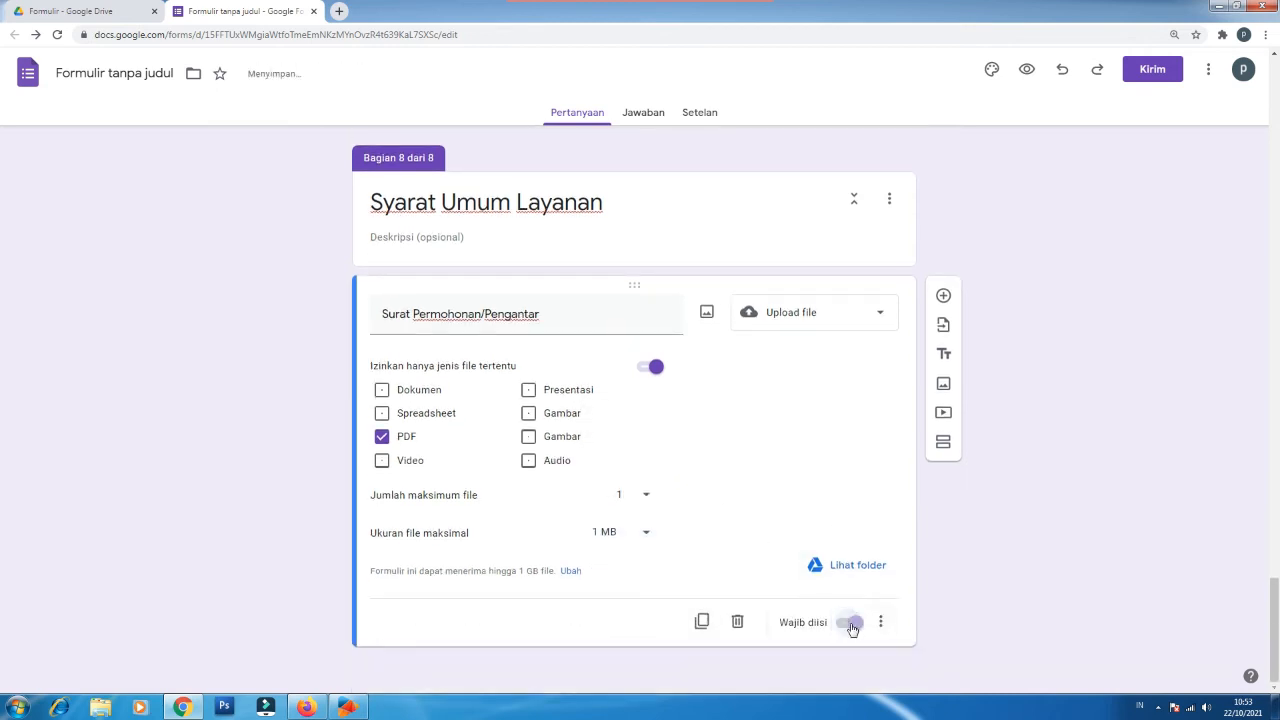
Step: Add a blank question below, and give the upload question a pasted introduction-letter description
click(942, 297)
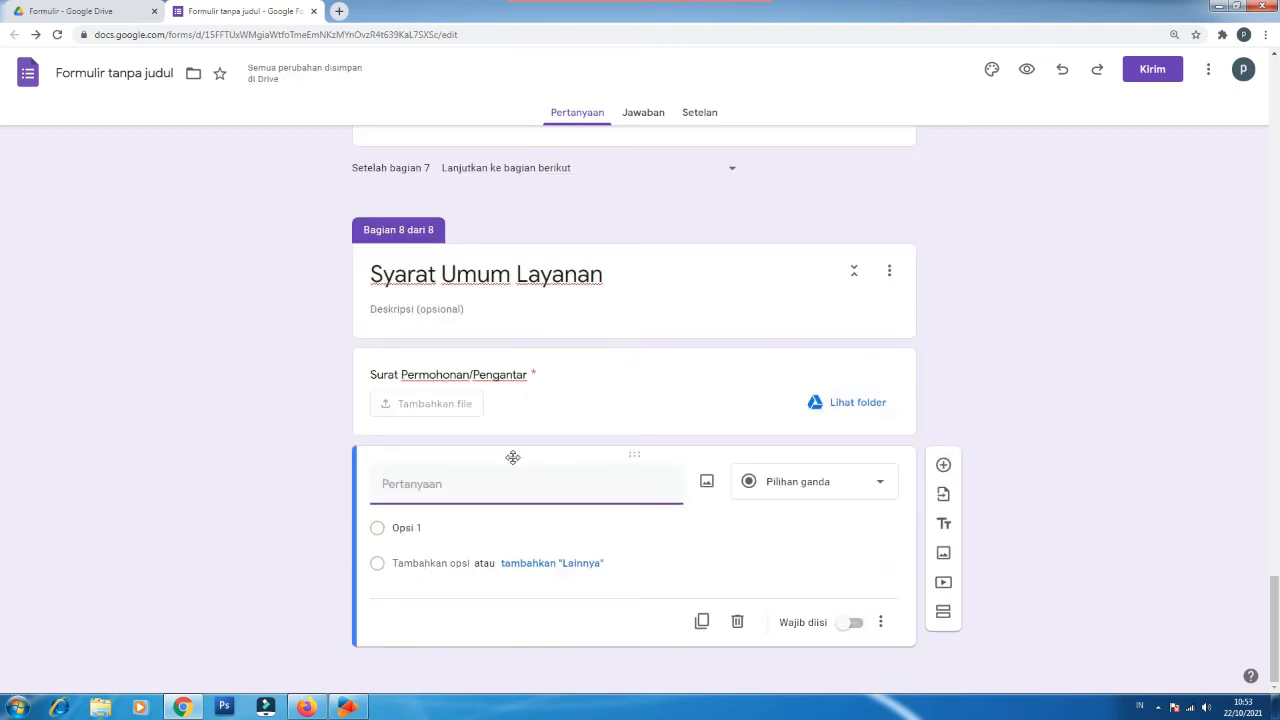
click(431, 485)
click(441, 378)
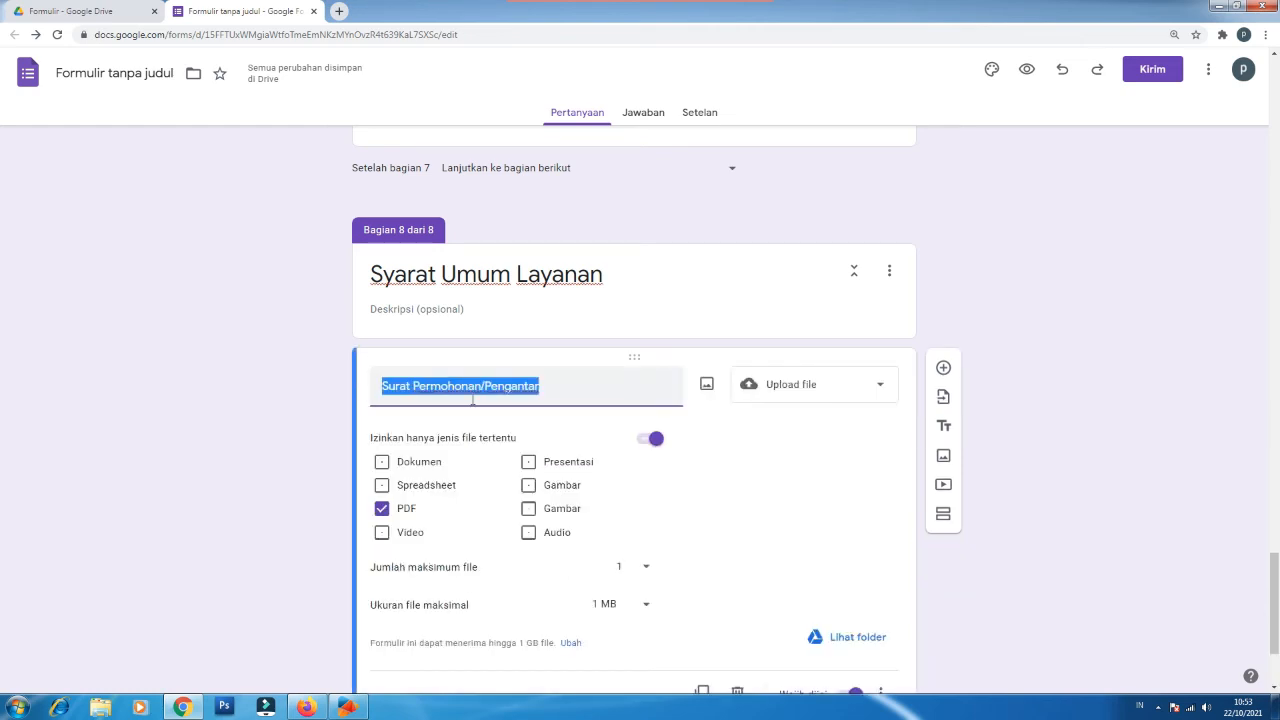
scroll(835, 530, down, 2)
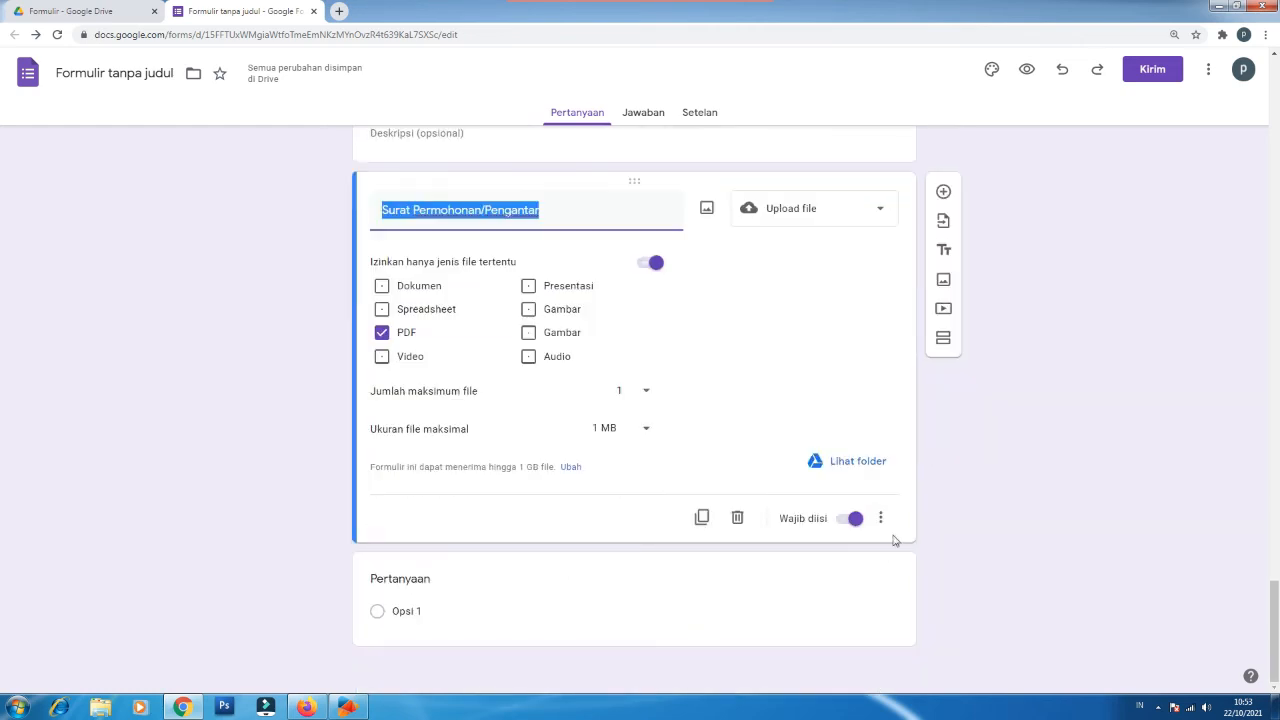
click(881, 520)
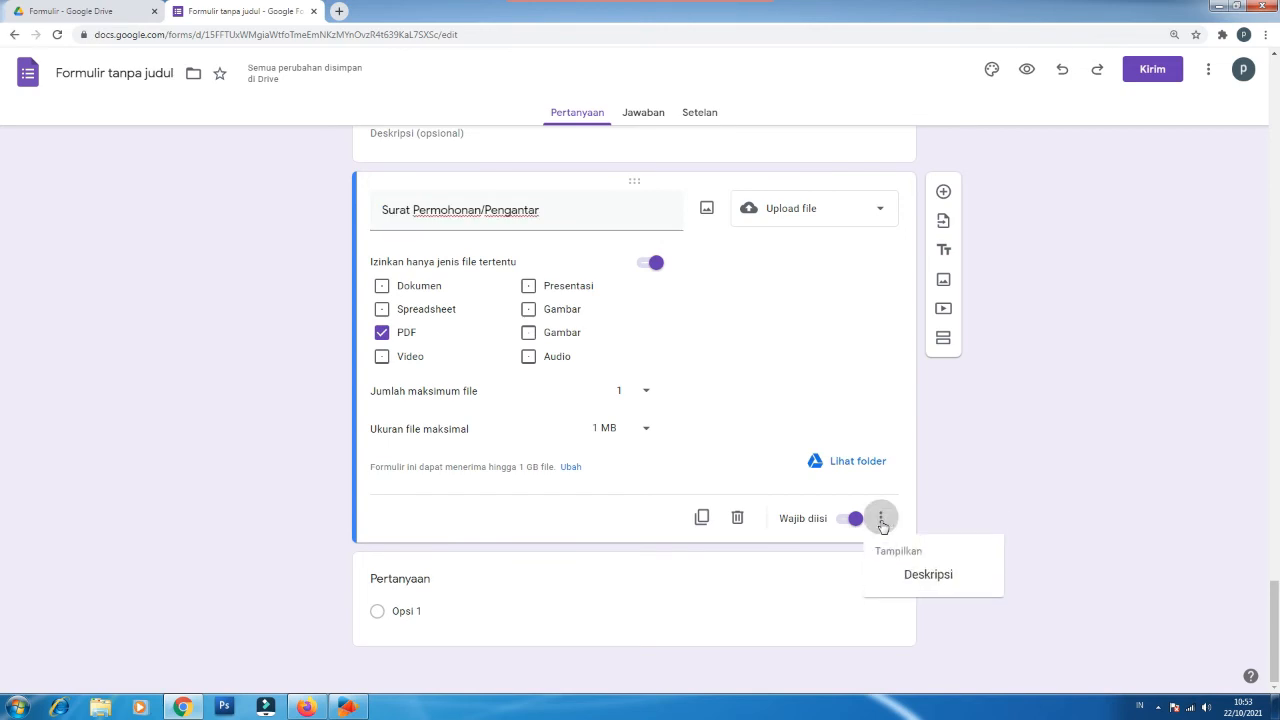
click(923, 578)
text(surat pengantar dari instansi, sekolah atau perguruan tinggi)
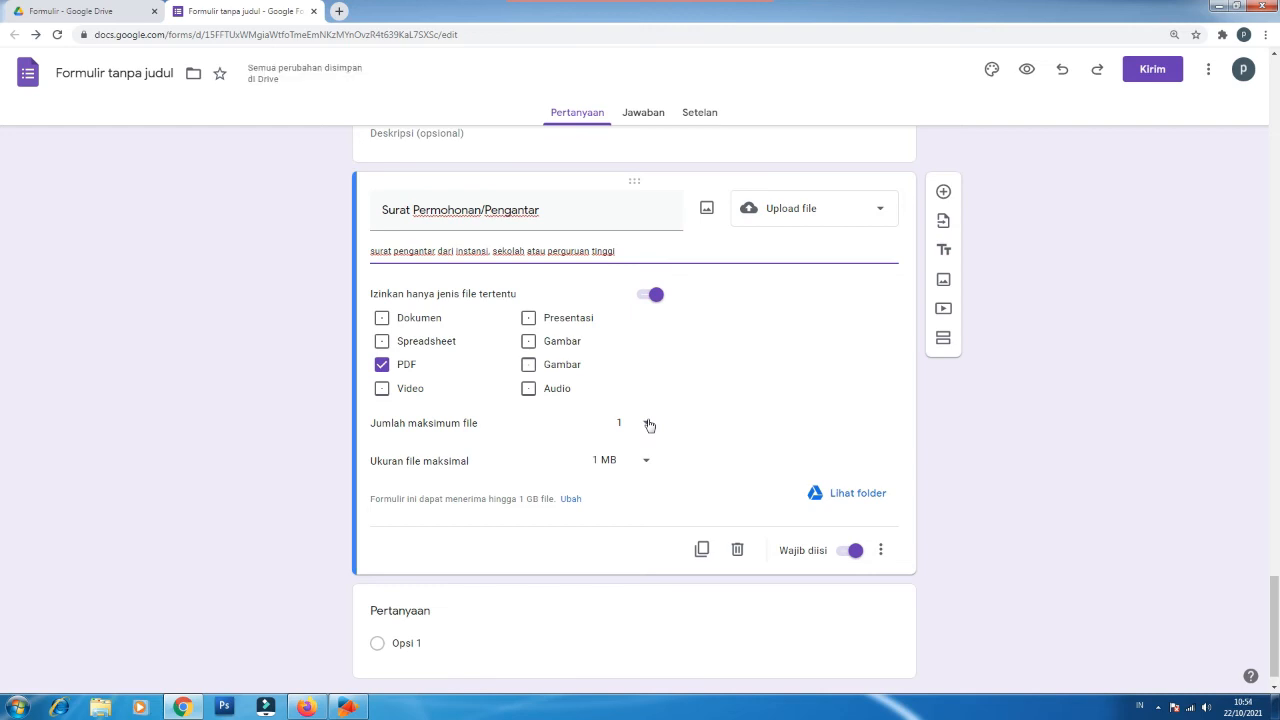
click(395, 615)
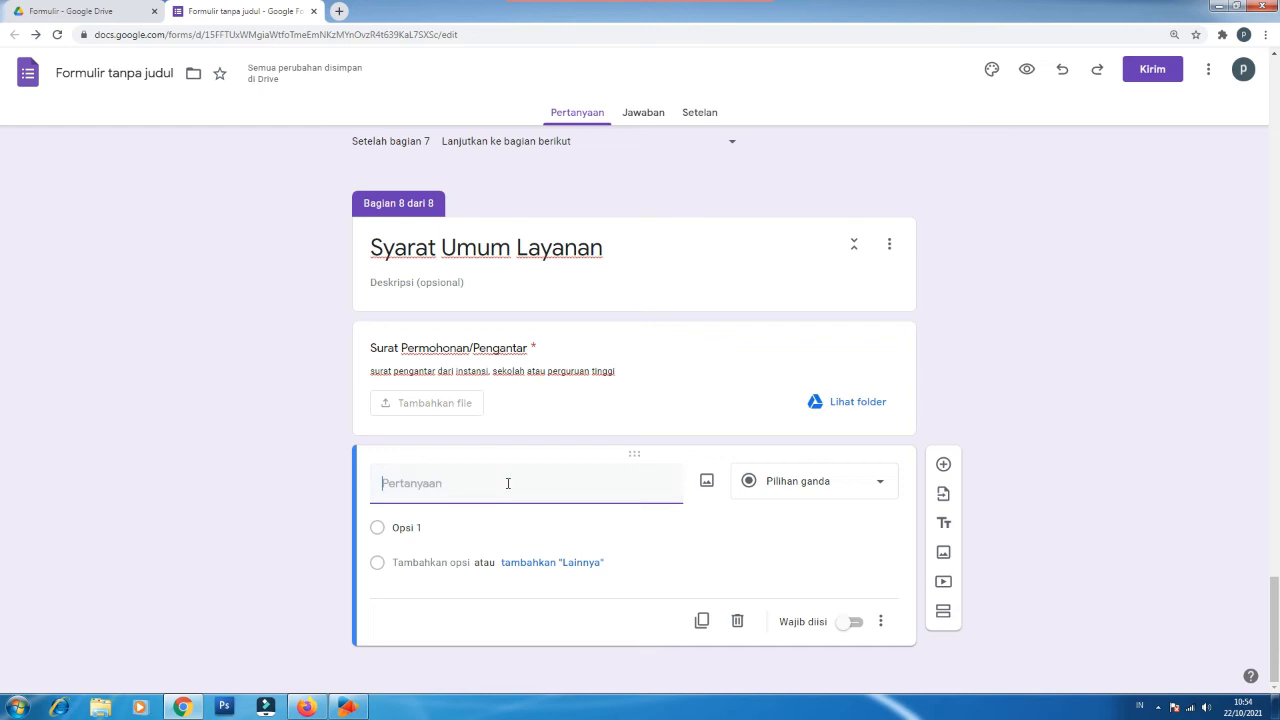
Step: Title the new question 'Tujuan/Alasan', make it required, and enable its description field
text(Tujuan/Alasan)
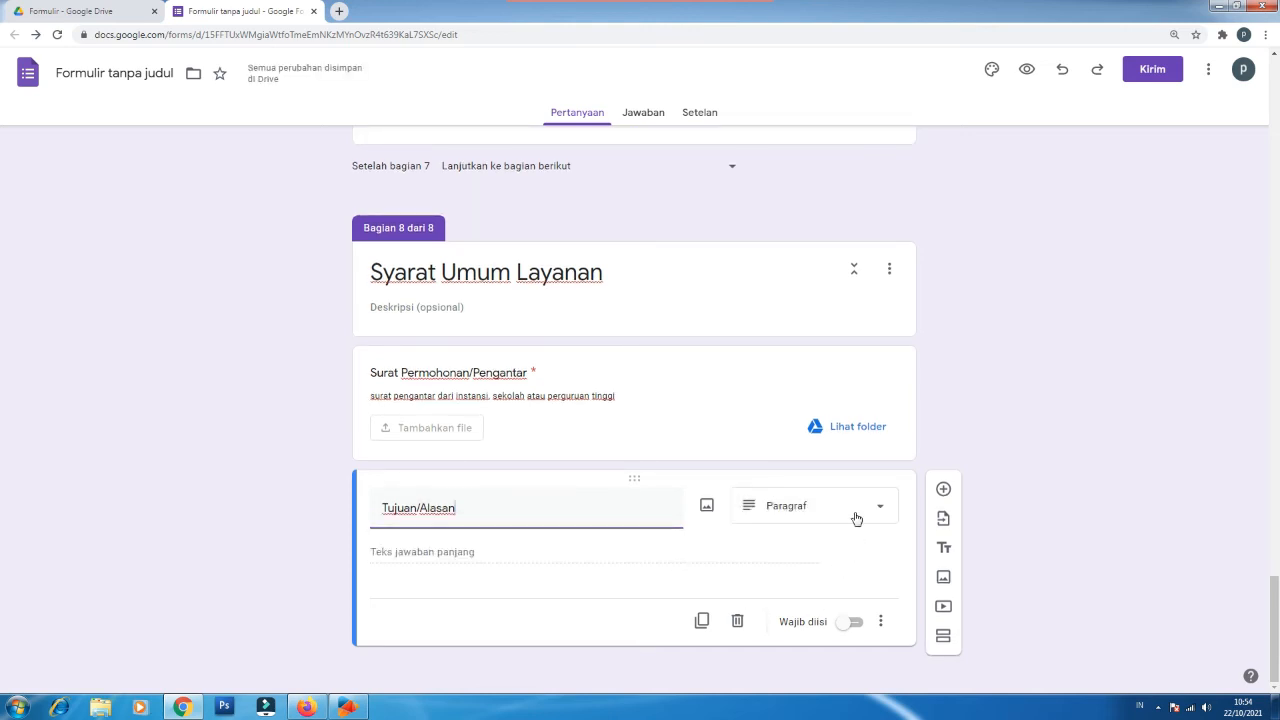
click(856, 624)
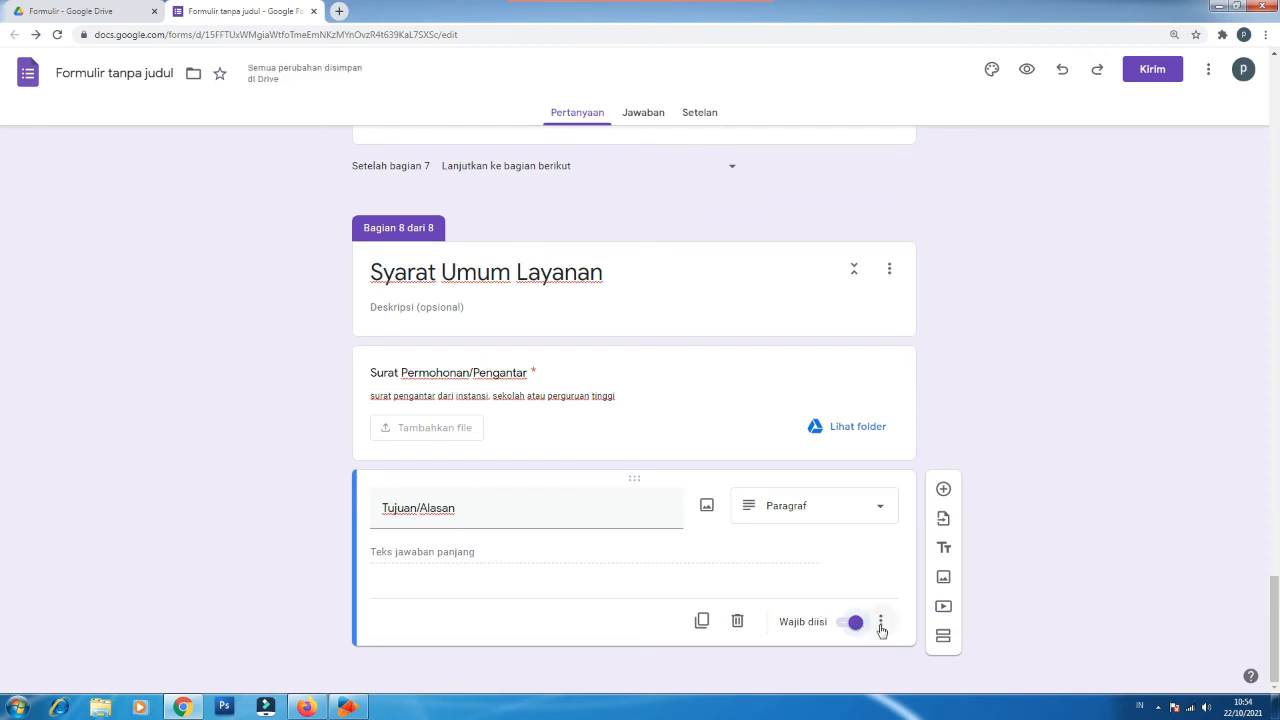
click(880, 624)
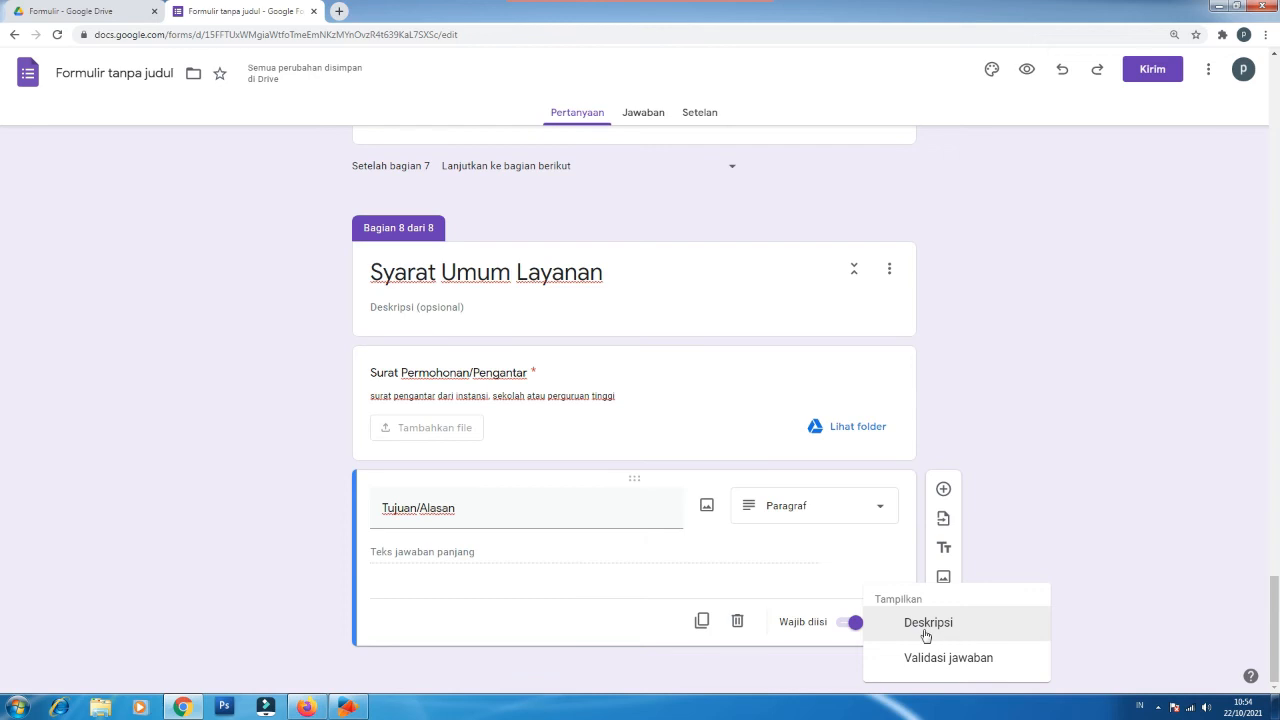
click(926, 636)
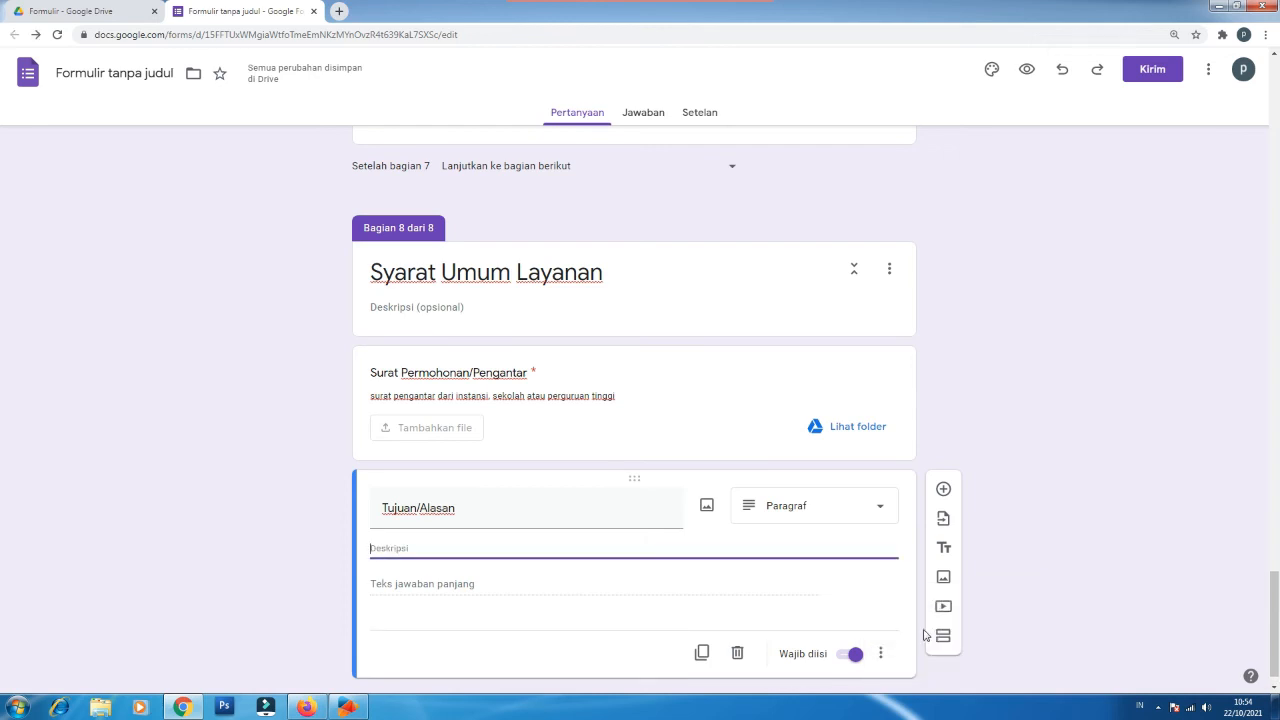
Step: Write the description asking applicants to explain their purpose or reason for needing the service
text(Uraikan)
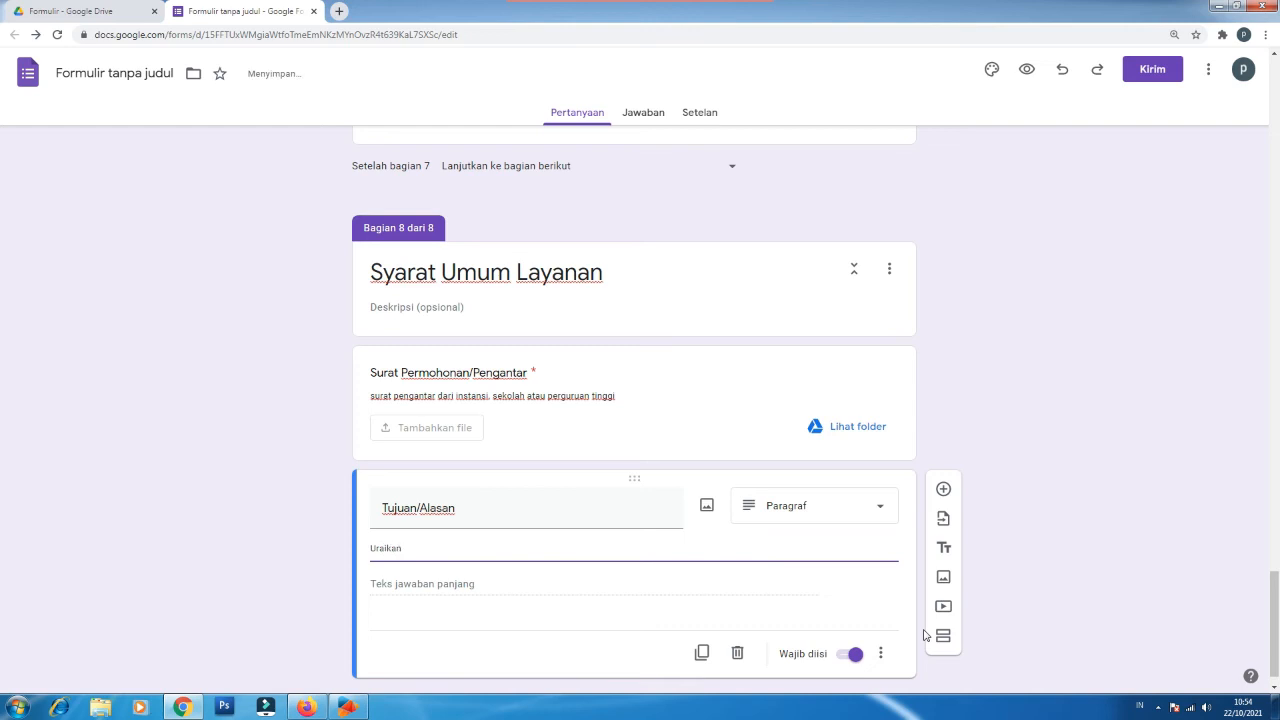
text(/jelaskan alana / tujuan ada)
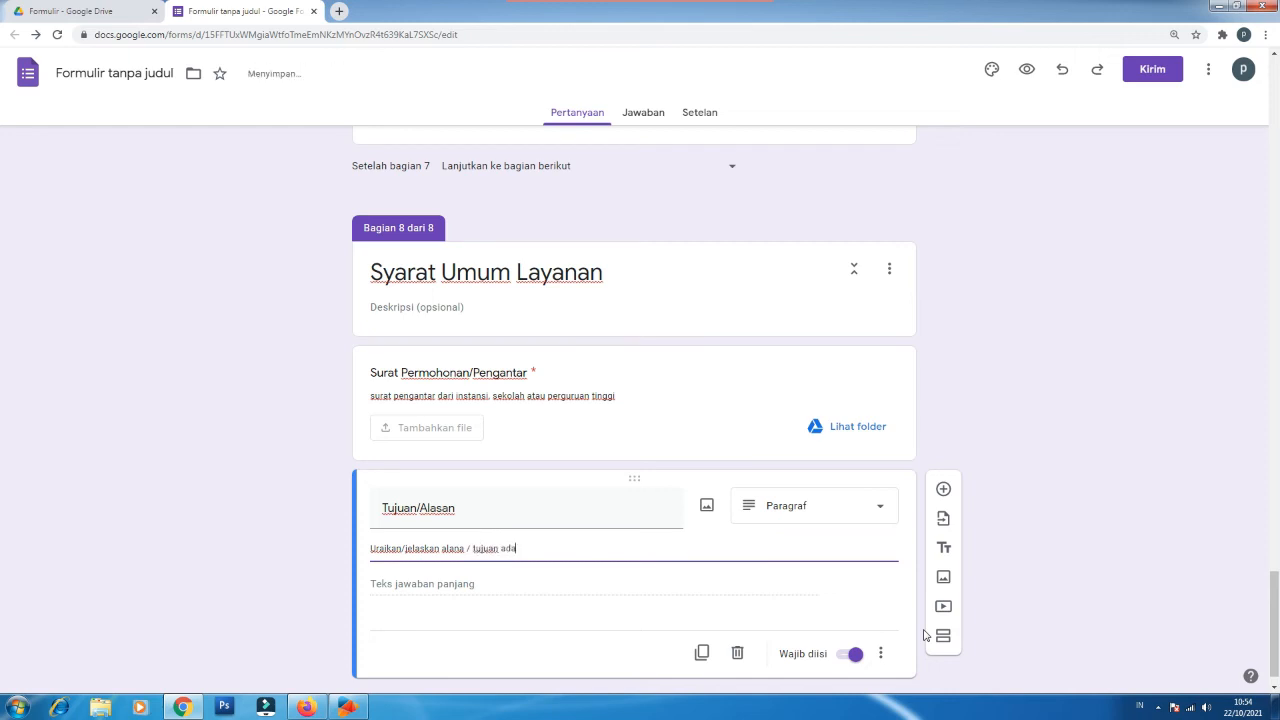
key(BackSpace)
text(na memilih instansi kami seba)
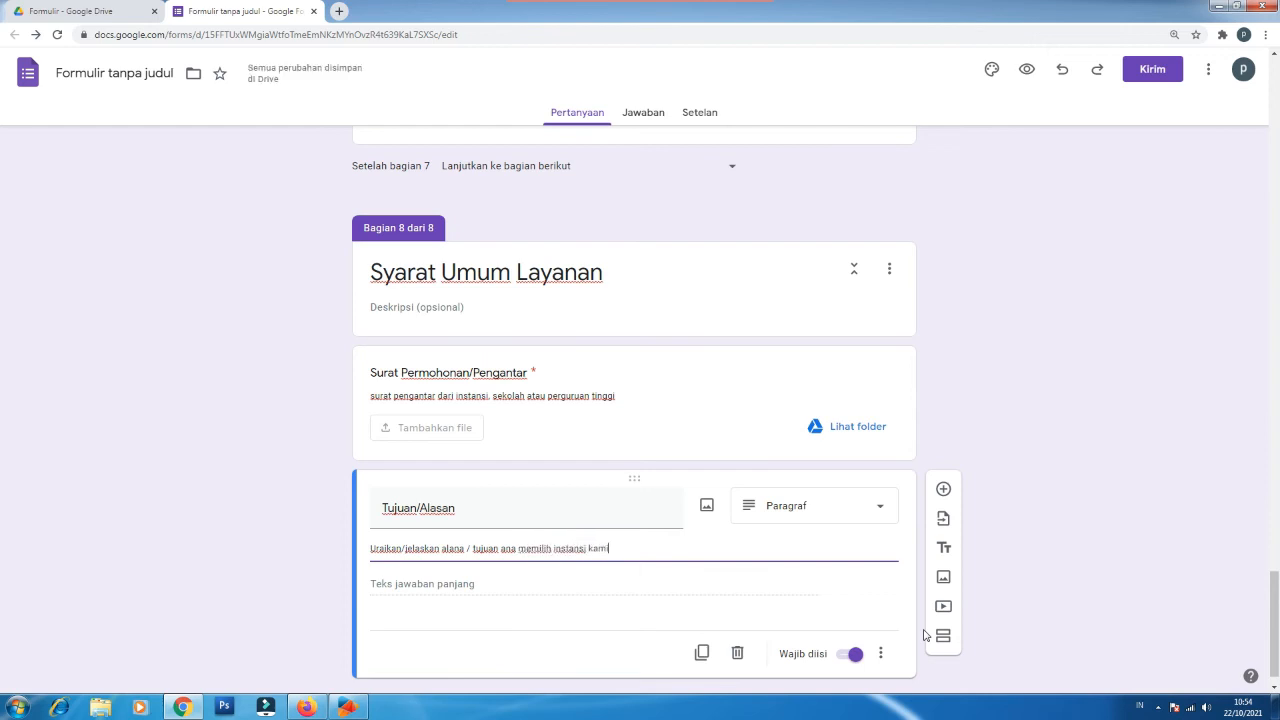
text(gai)
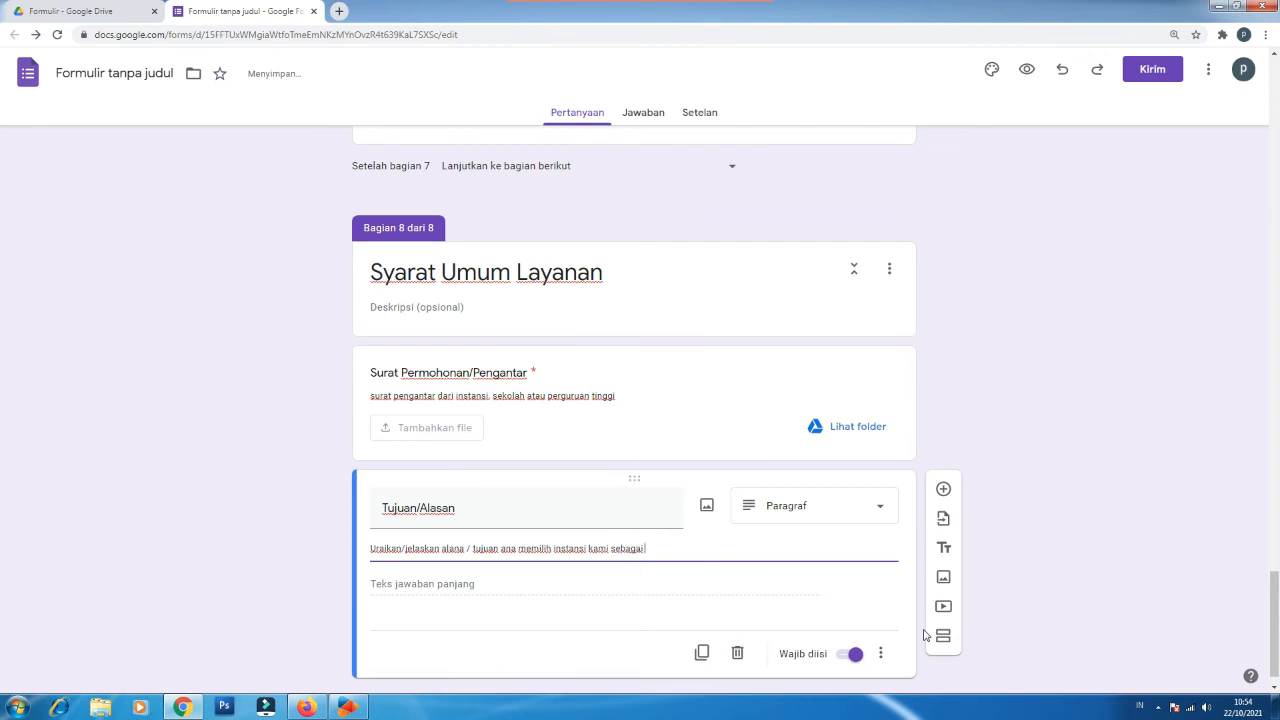
text( tempat maga)
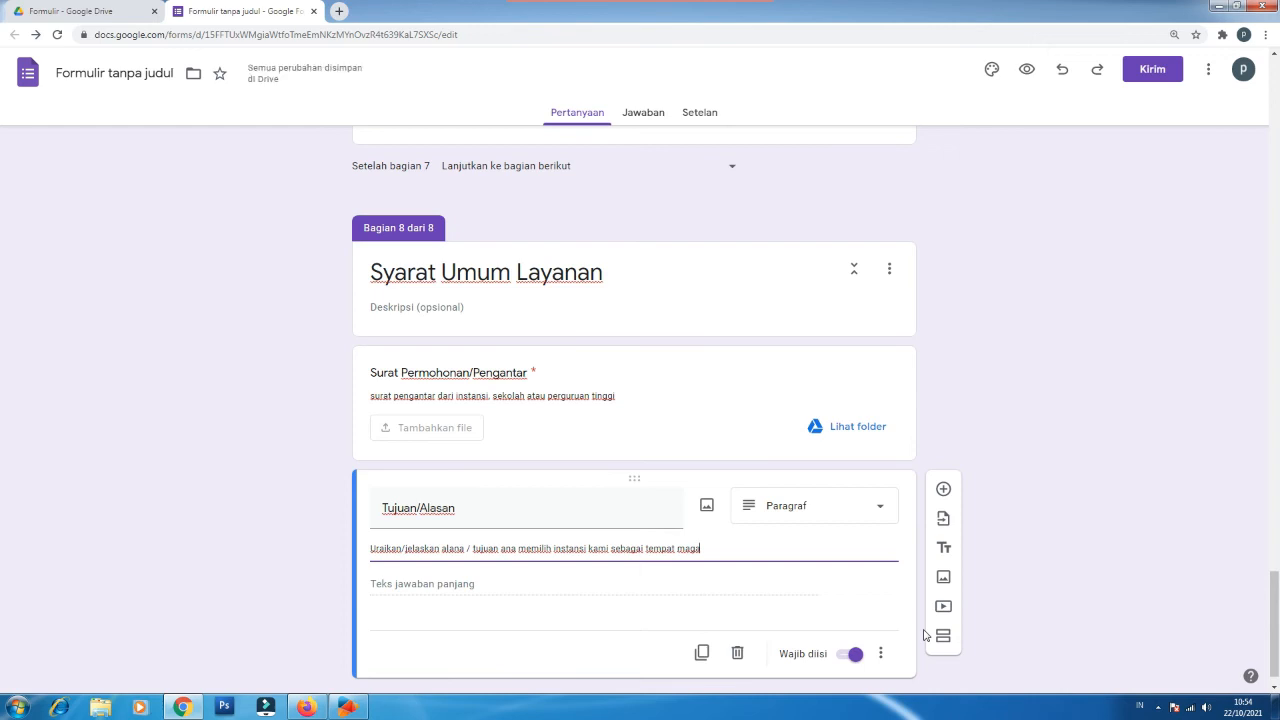
key(BackSpace)
key(BackSpace)
key(BackSpace)
key(BackSpace)
key(BackSpace)
key(BackSpace)
key(BackSpace)
key(BackSpace)
key(BackSpace)
key(BackSpace)
key(BackSpace)
key(BackSpace)
key(BackSpace)
key(BackSpace)
key(BackSpace)
key(BackSpace)
key(BackSpace)
key(BackSpace)
key(BackSpace)
key(BackSpace)
key(BackSpace)
key(BackSpace)
key(BackSpace)
key(BackSpace)
key(BackSpace)
key(BackSpace)
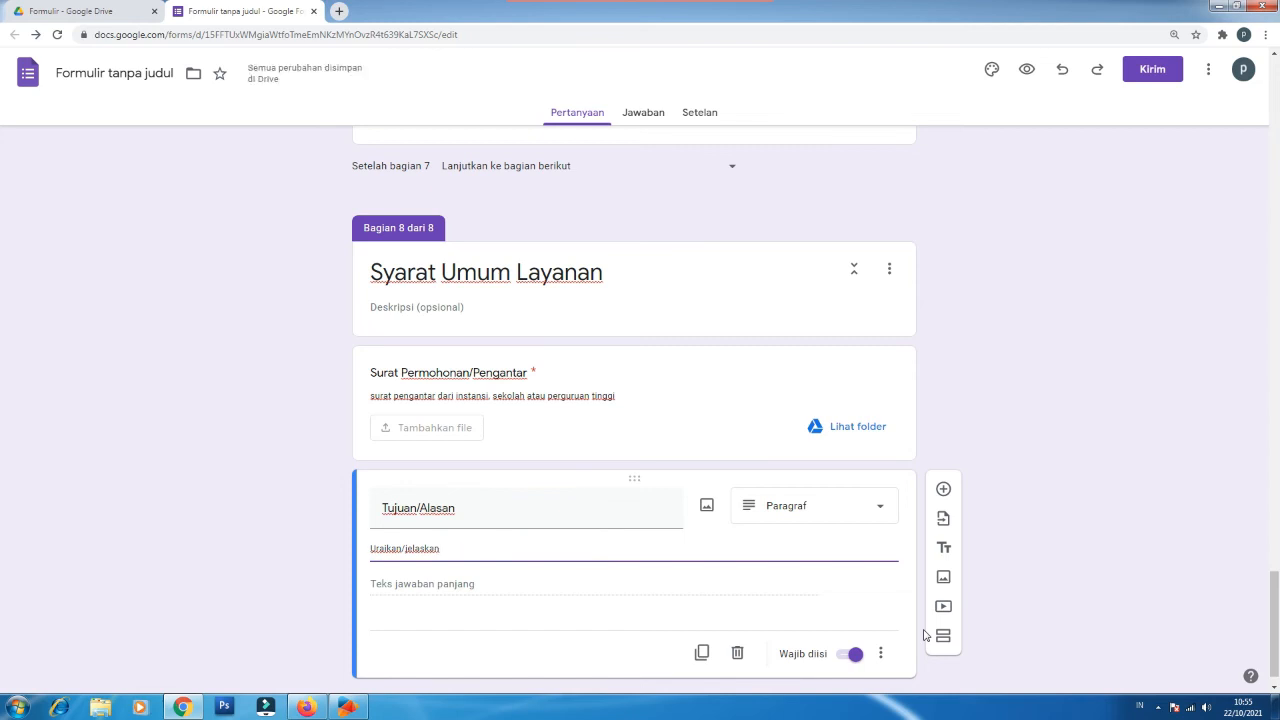
text(tujuan d)
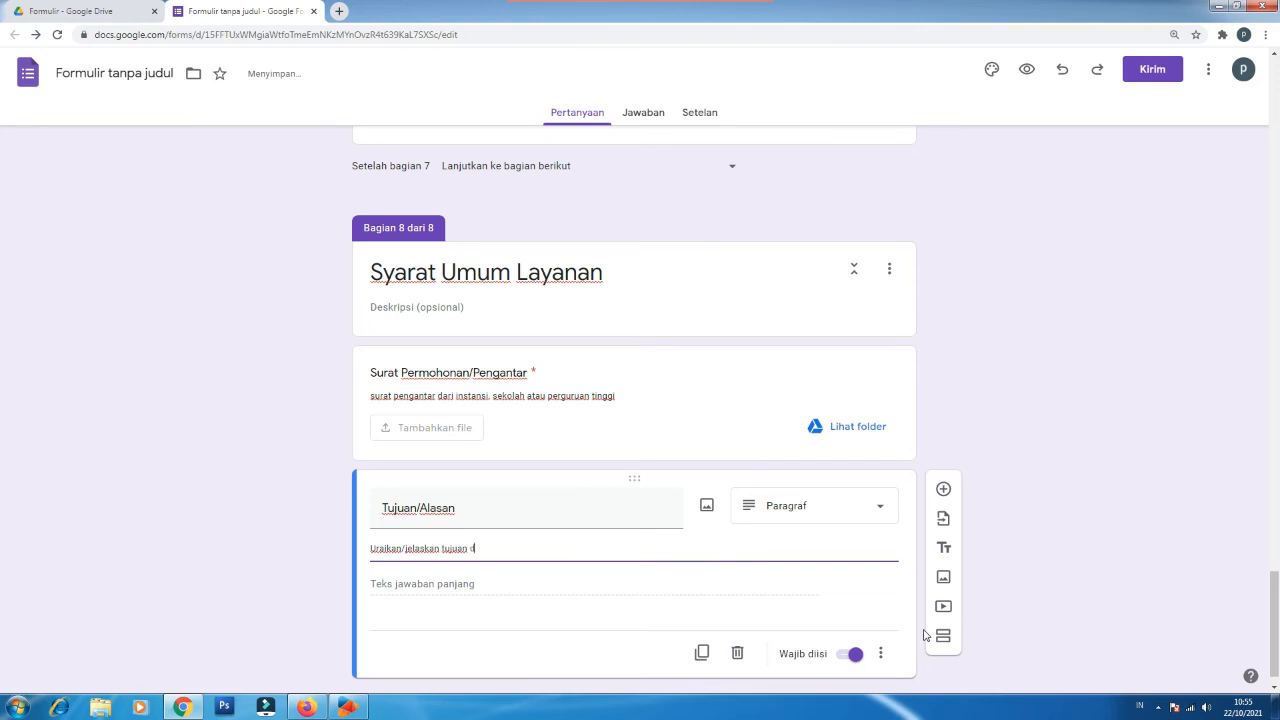
key(BackSpace)
text(atau alasan AS)
key(BackSpace)
text(nda membutuhkan layanan tersebut)
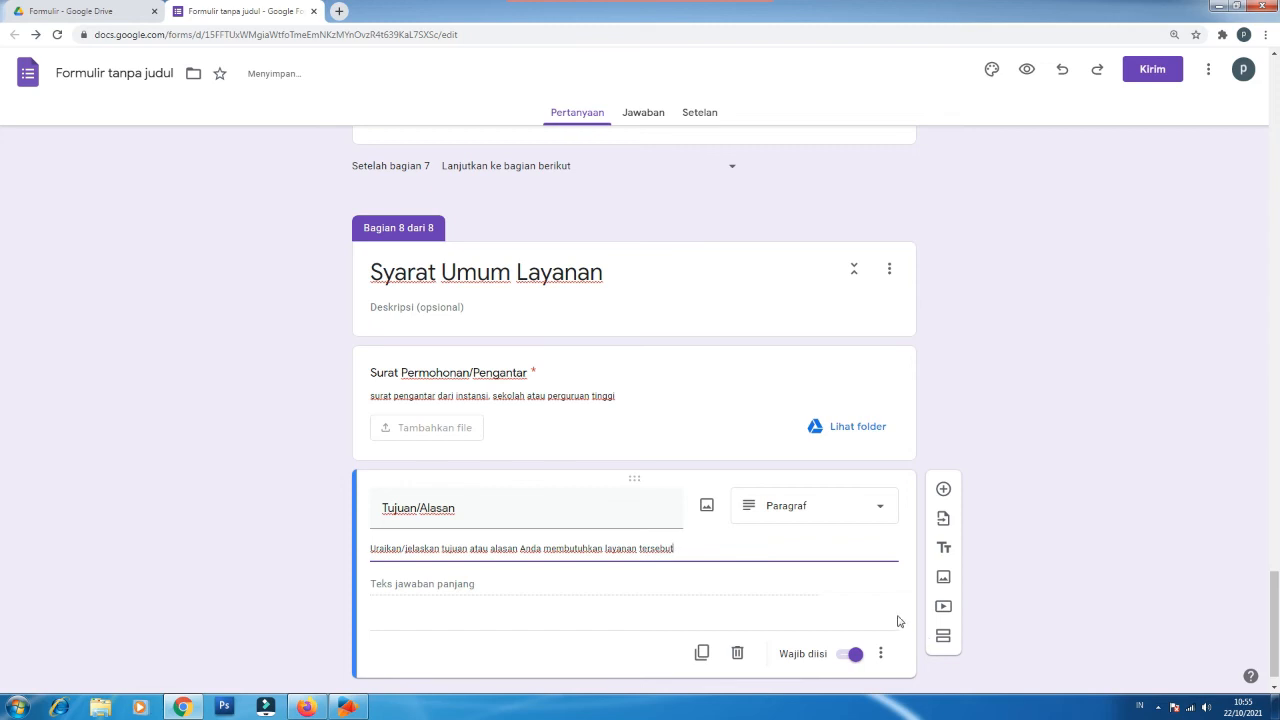
scroll(804, 615, down, 1)
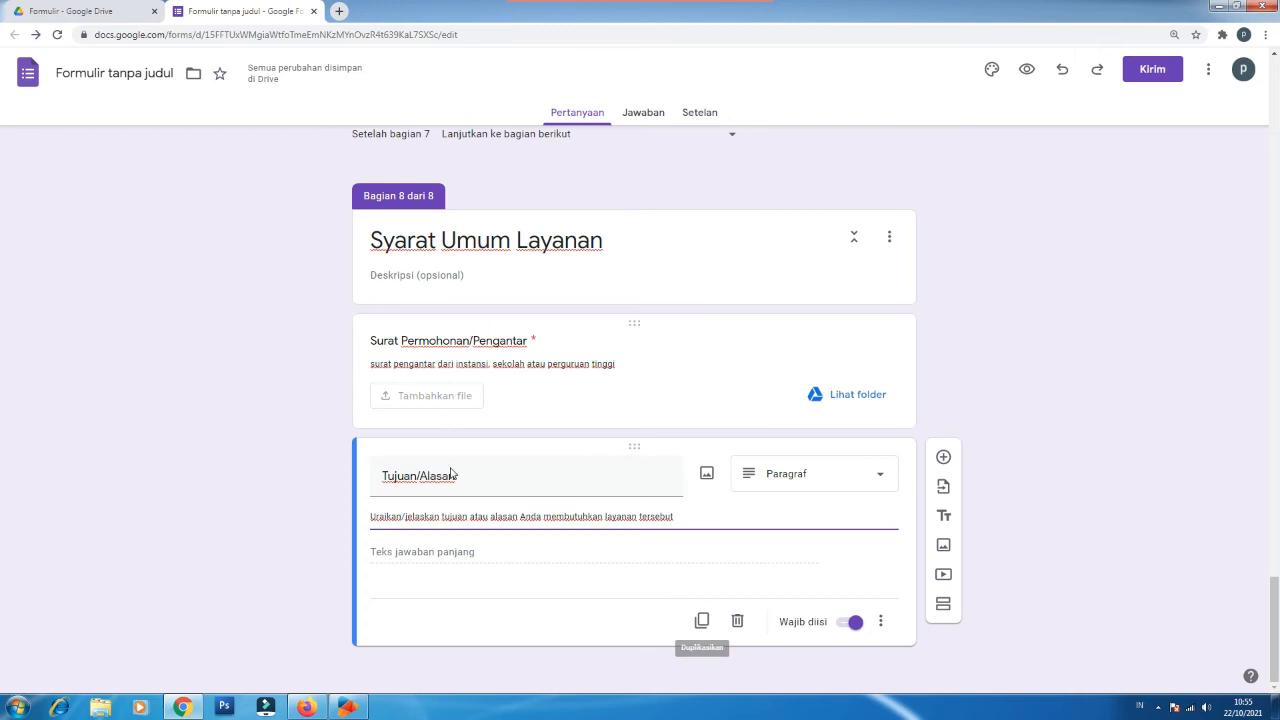
Step: Add a final 'Penutup' section with a pasted thank-you note about checking email for proof
click(944, 606)
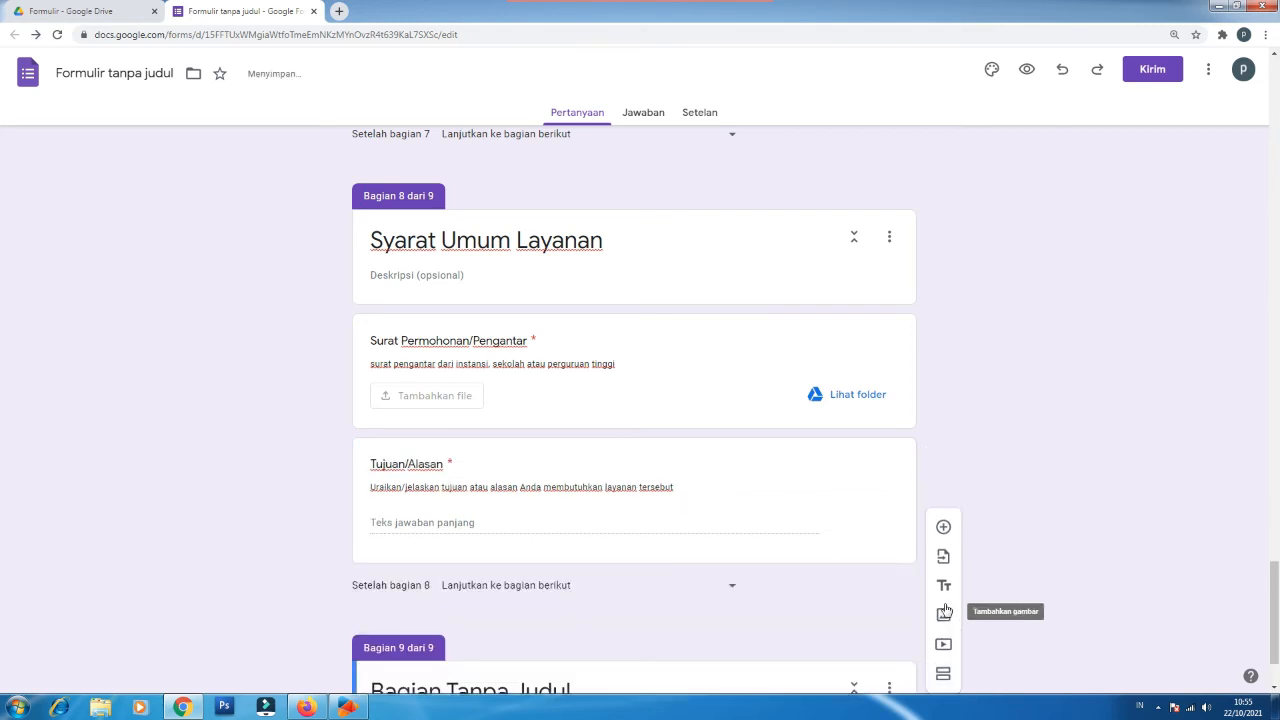
click(467, 585)
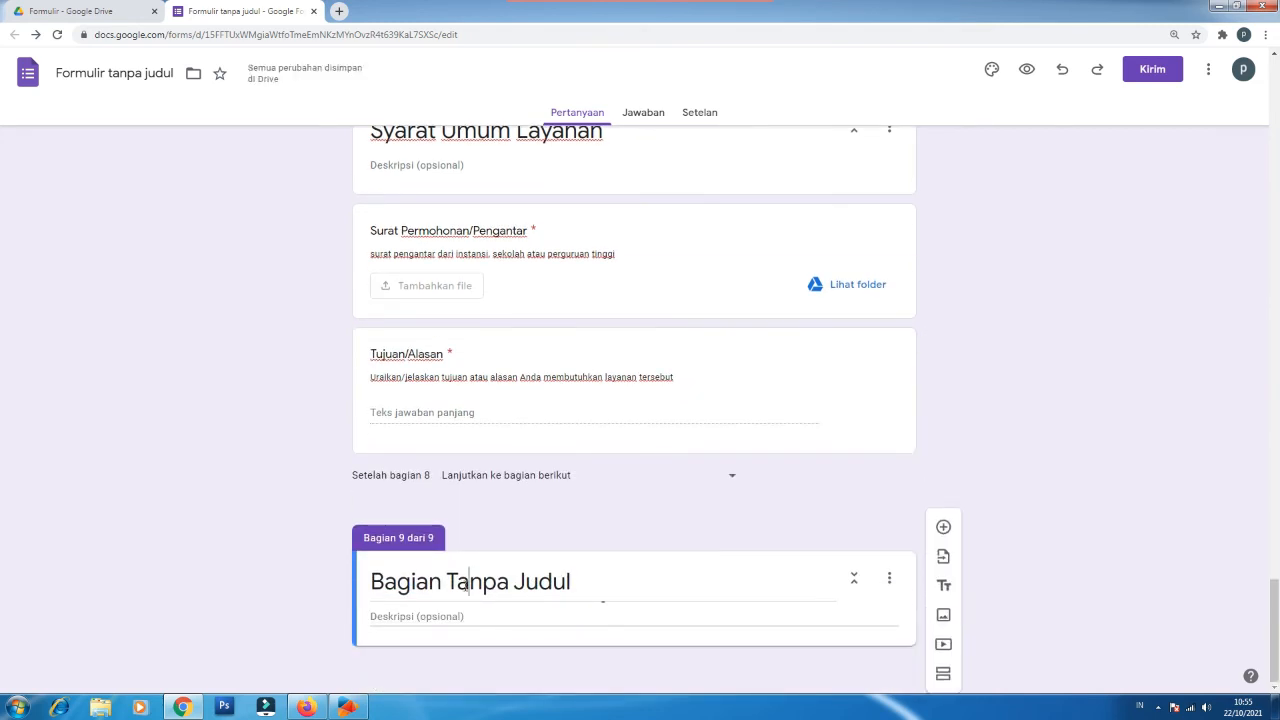
triple_click(464, 583)
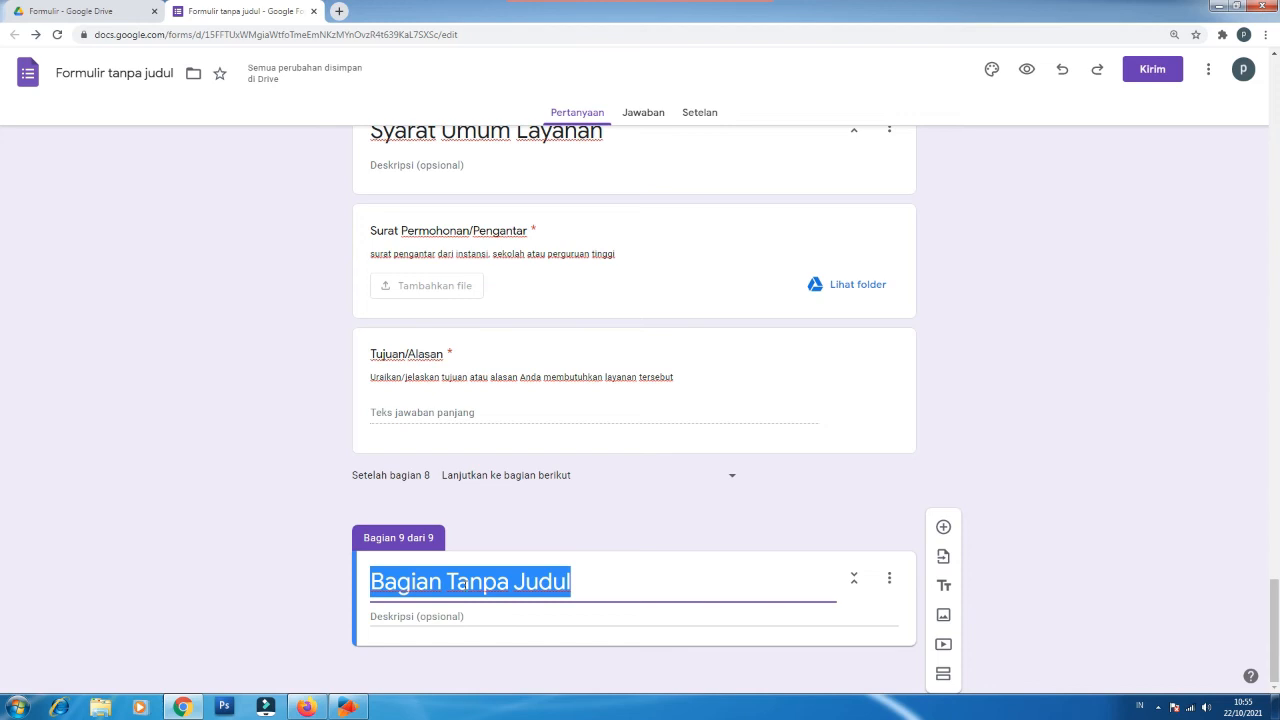
text(Penutup)
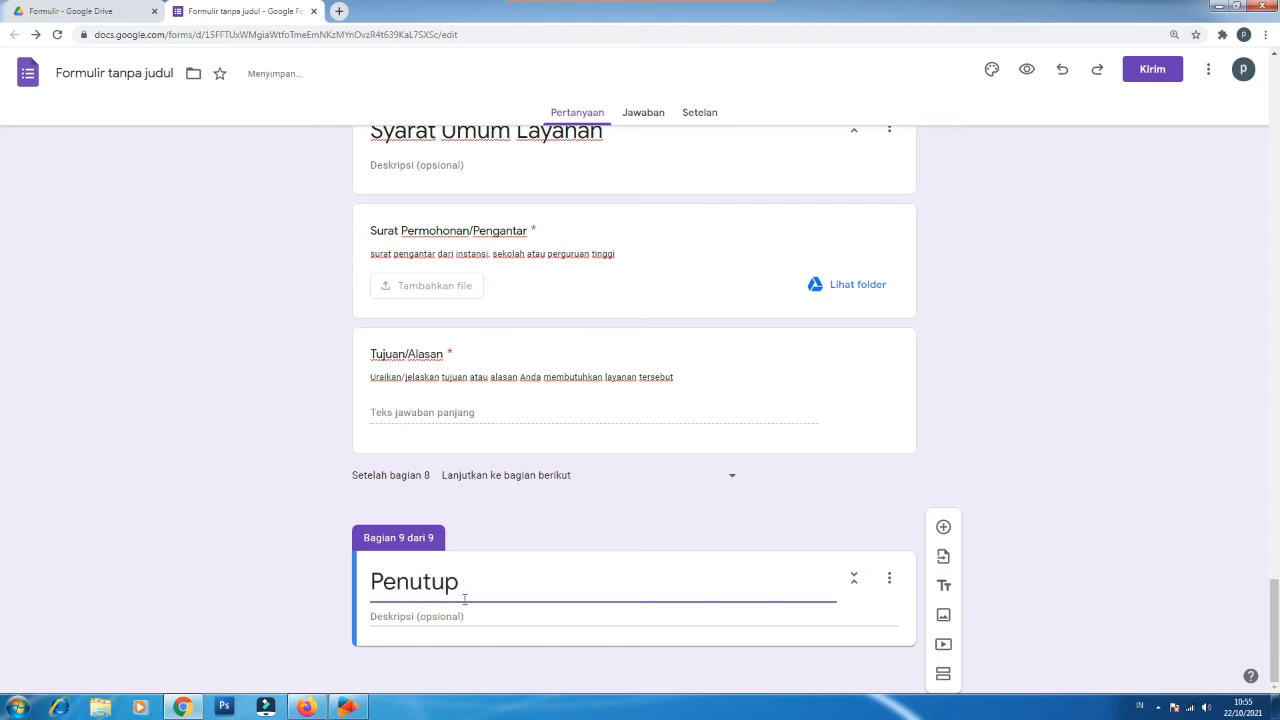
click(423, 618)
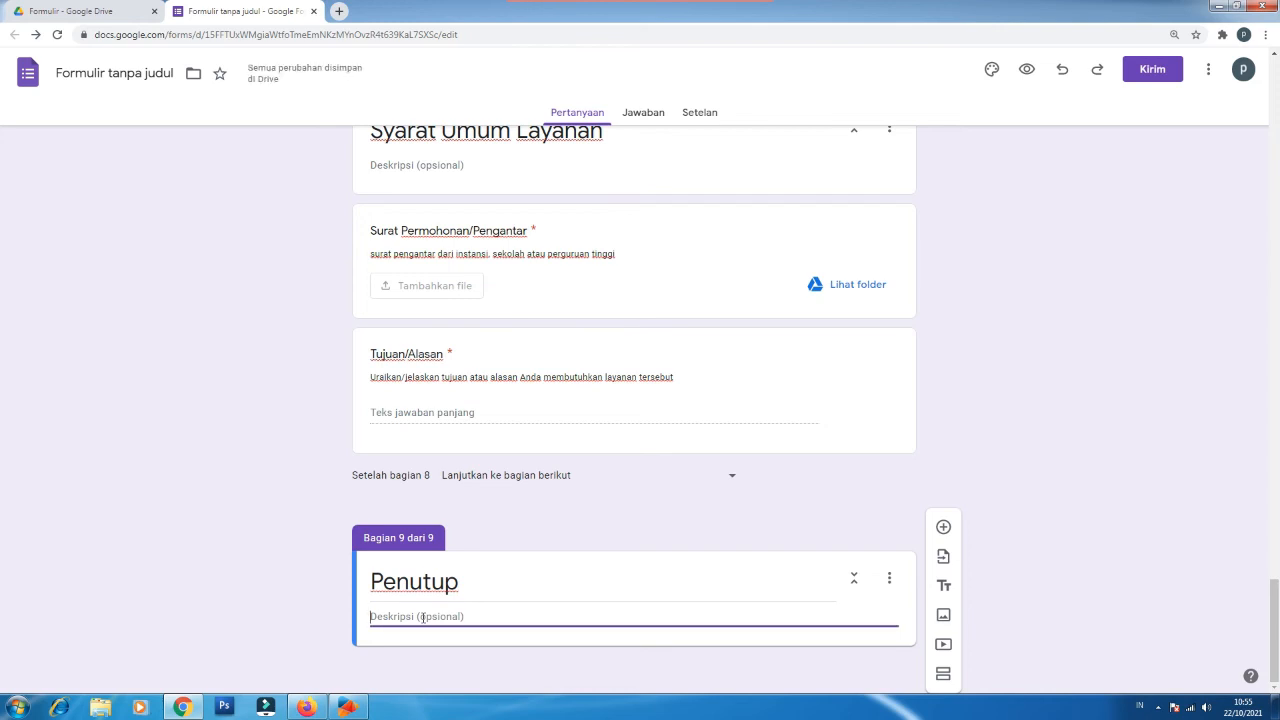
text(Terima Kasih telah mengajukan permohonan pada PTSP Kanwil selanjutnya saudara membuka email untuk mendapatkan bukti Permohonan layanan dari kami.)
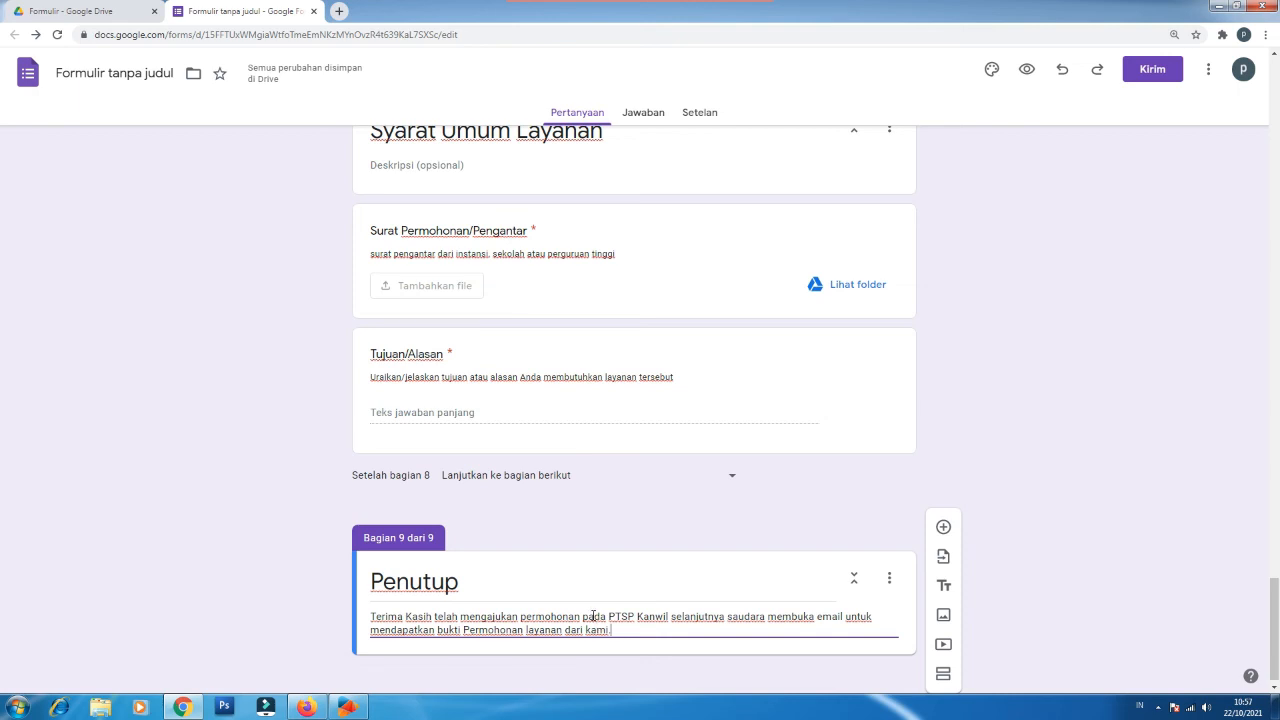
Step: Place the cursor at the end of the Penutup section's description
scroll(595, 625, up, 7)
scroll(592, 620, up, 3)
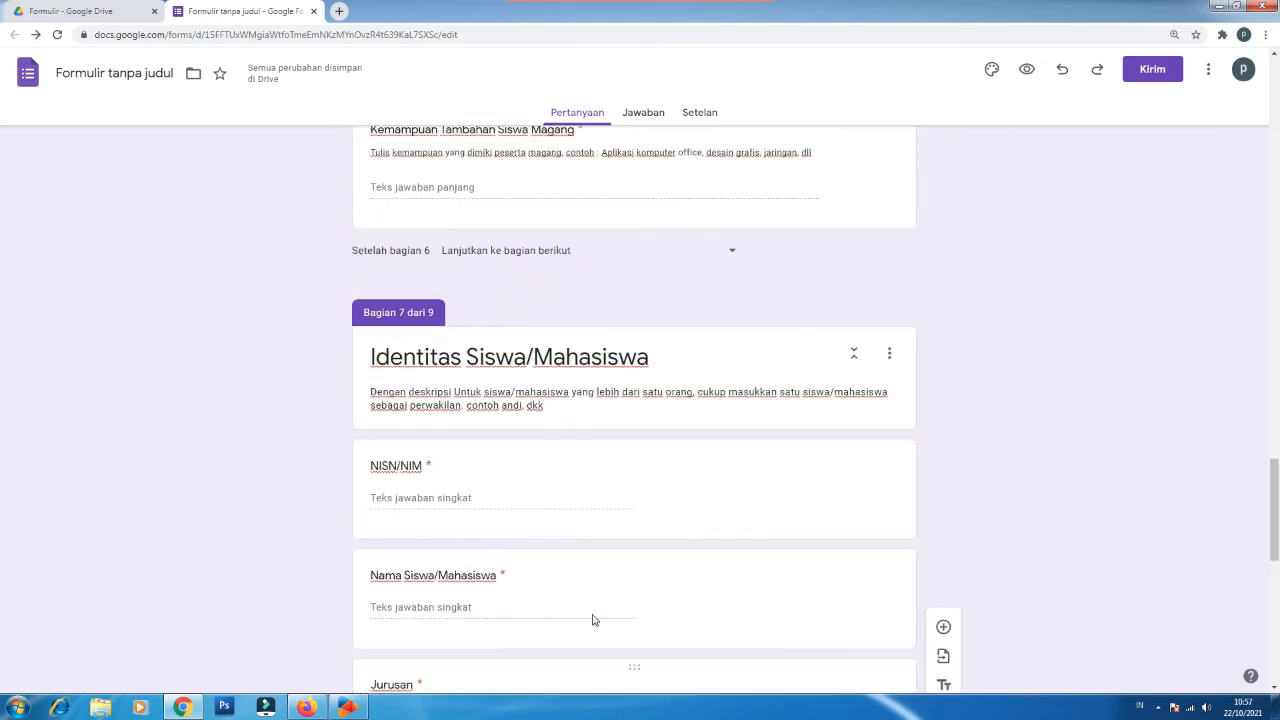
scroll(592, 620, down, 3)
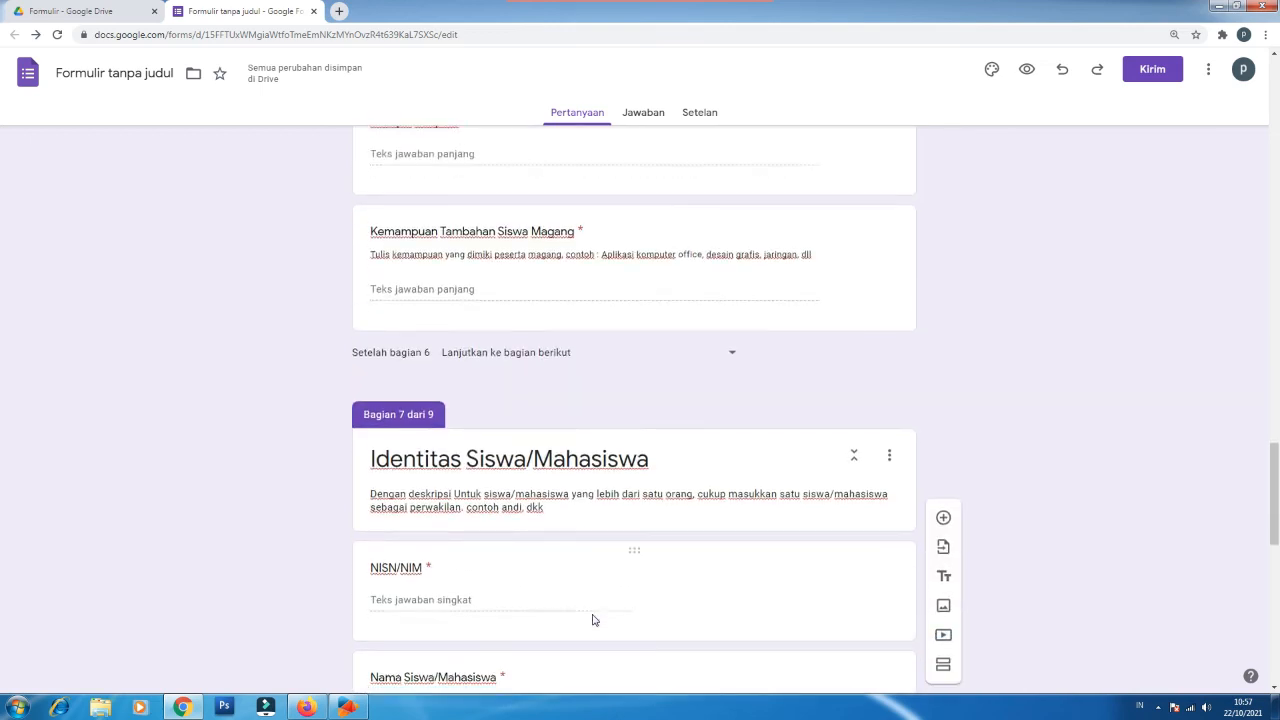
scroll(592, 620, up, 3)
scroll(592, 620, up, 5)
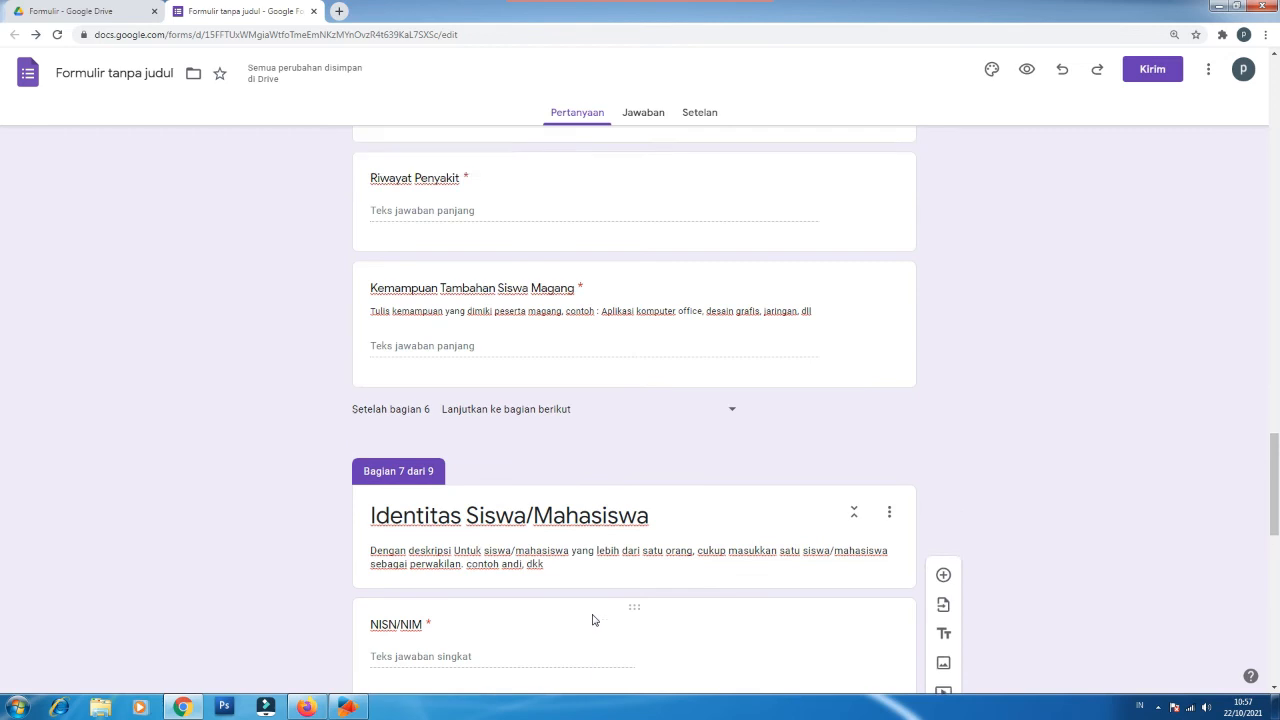
scroll(592, 620, up, 5)
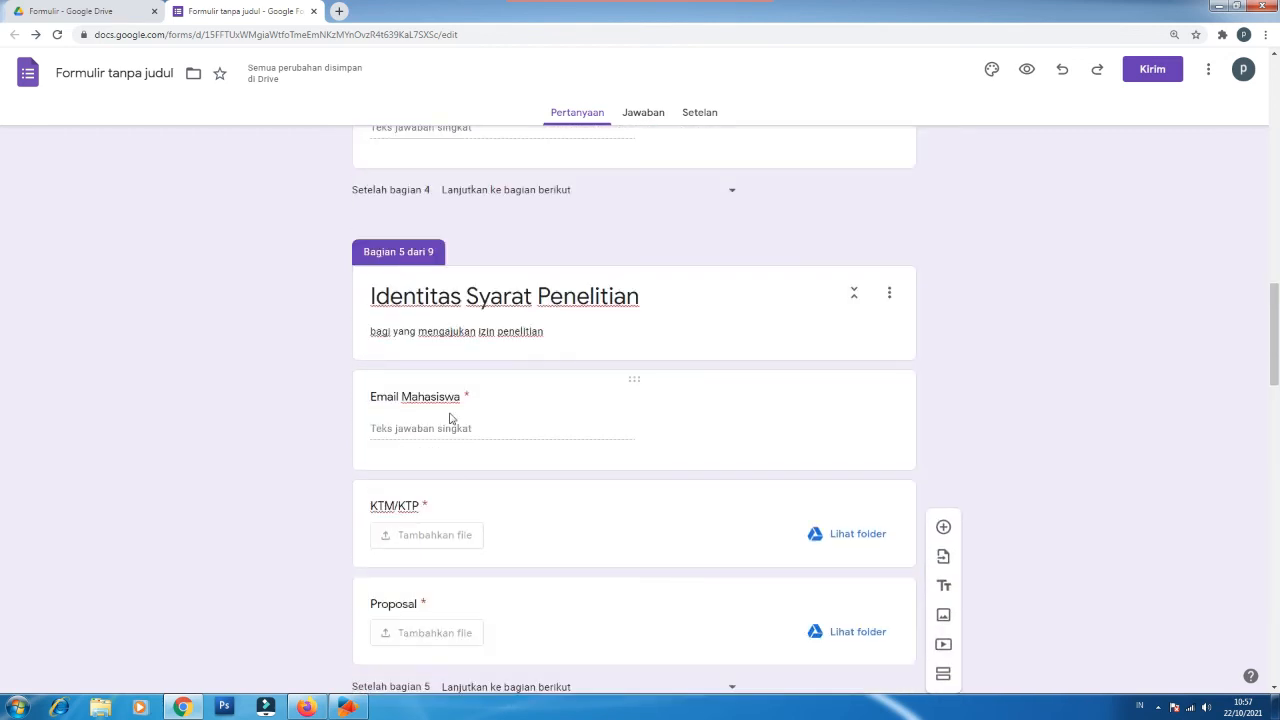
click(450, 418)
click(450, 418)
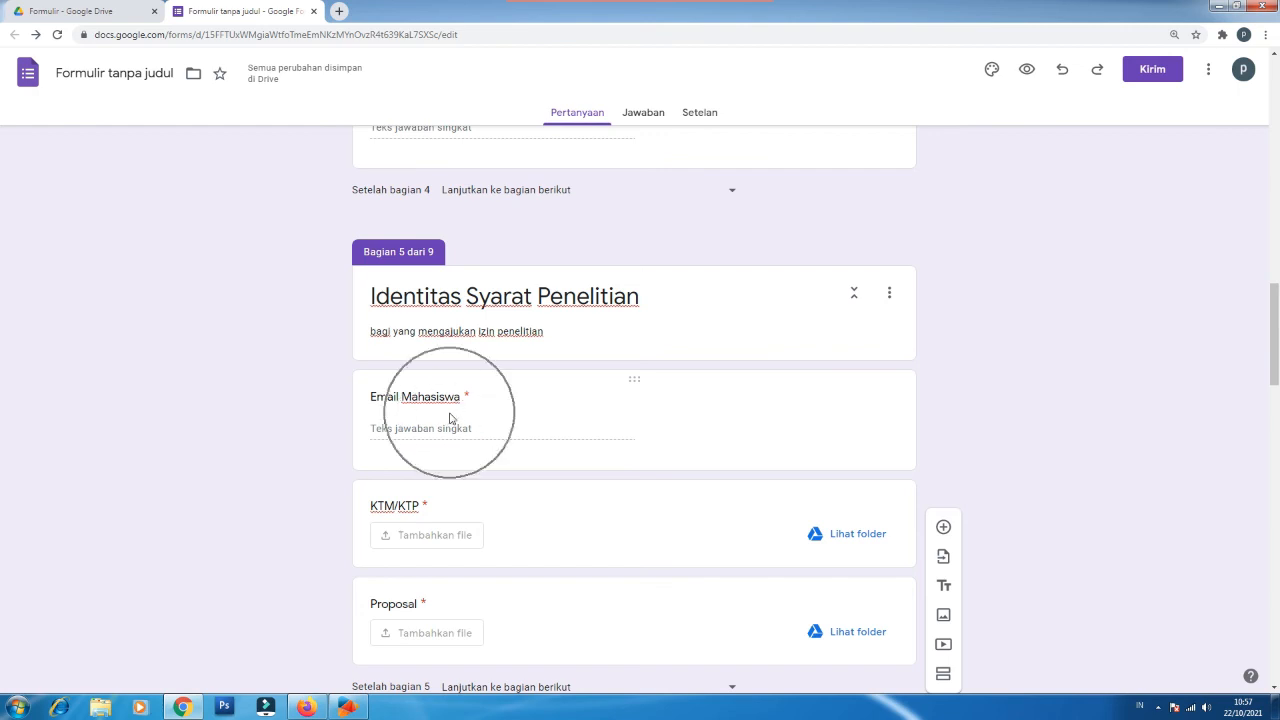
click(450, 418)
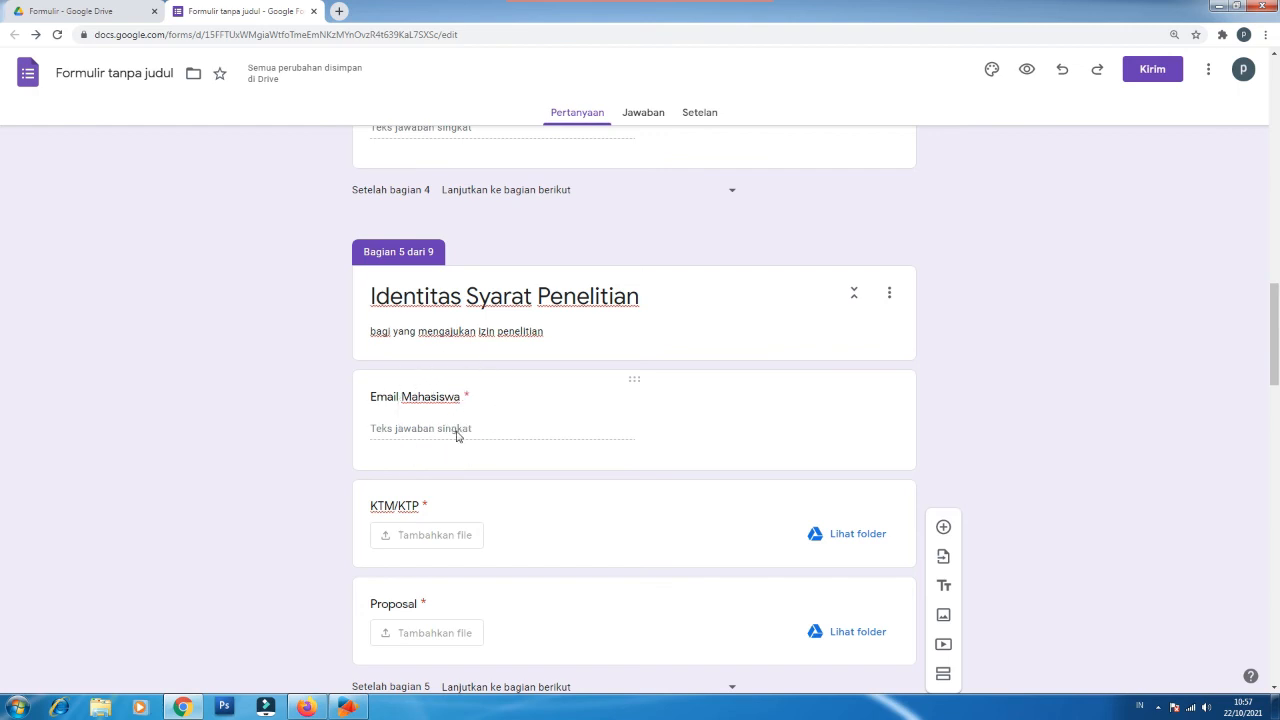
Step: Append 'Atau silahkan ketikkan NISN/NIM anda melalui layanan chat WhatsApp di' plus the contact number
scroll(456, 435, up, 5)
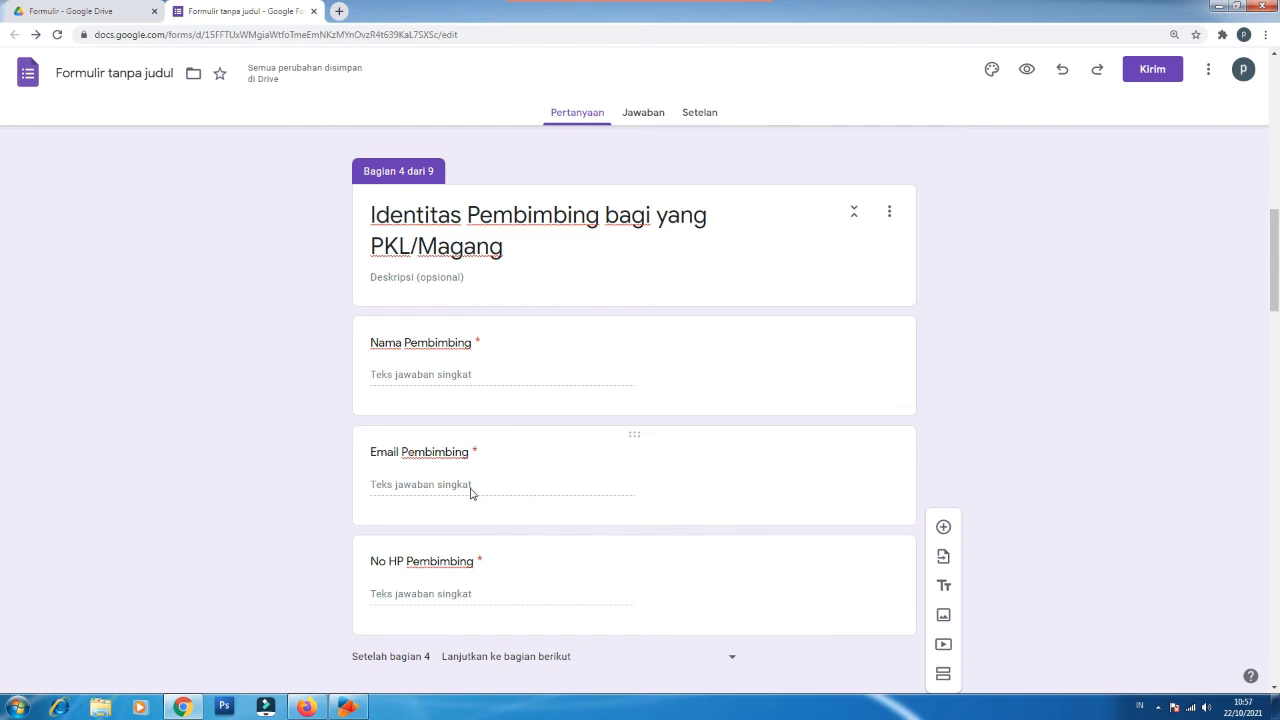
scroll(471, 491, down, 15)
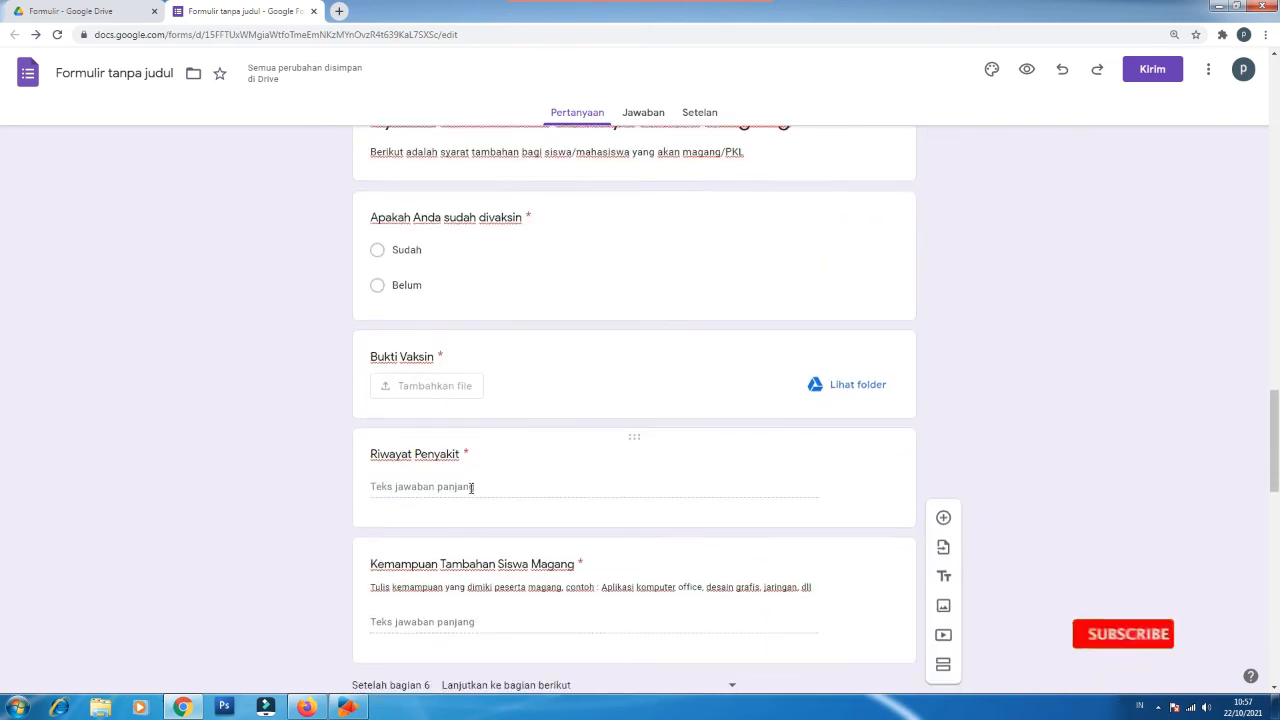
scroll(471, 488, down, 6)
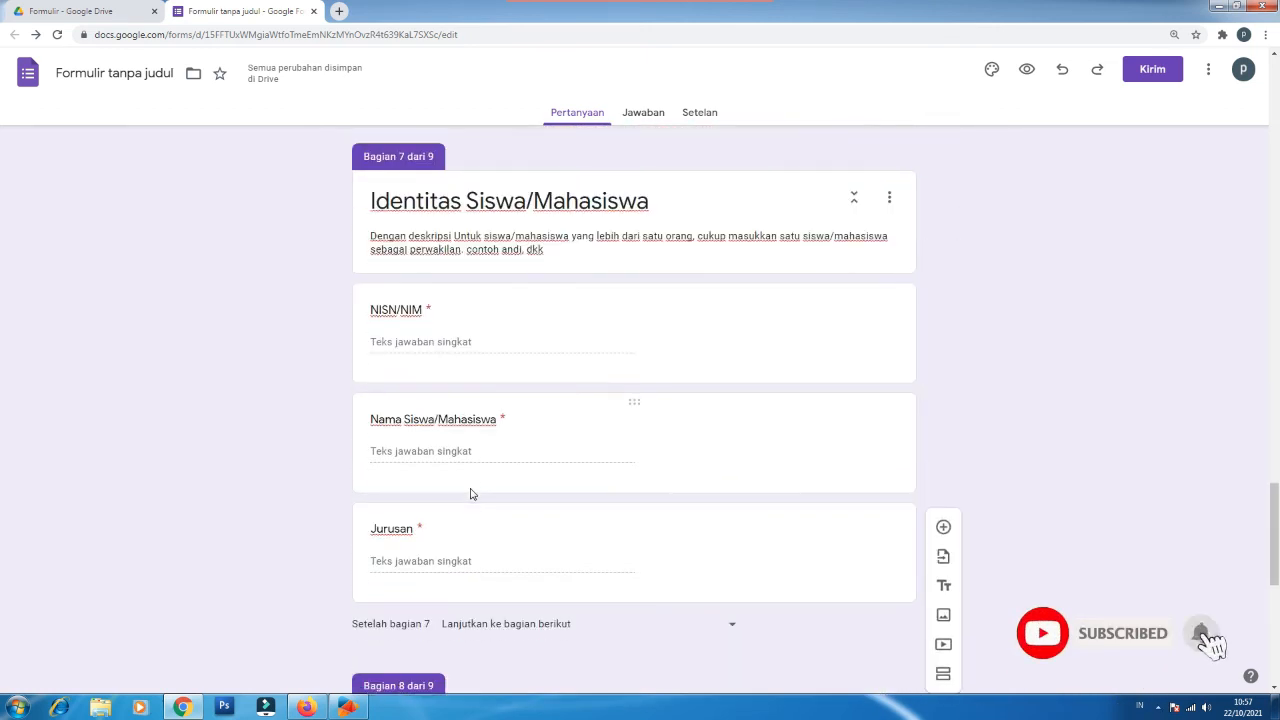
scroll(471, 493, down, 4)
scroll(471, 493, down, 3)
scroll(471, 493, up, 1)
scroll(471, 493, down, 1)
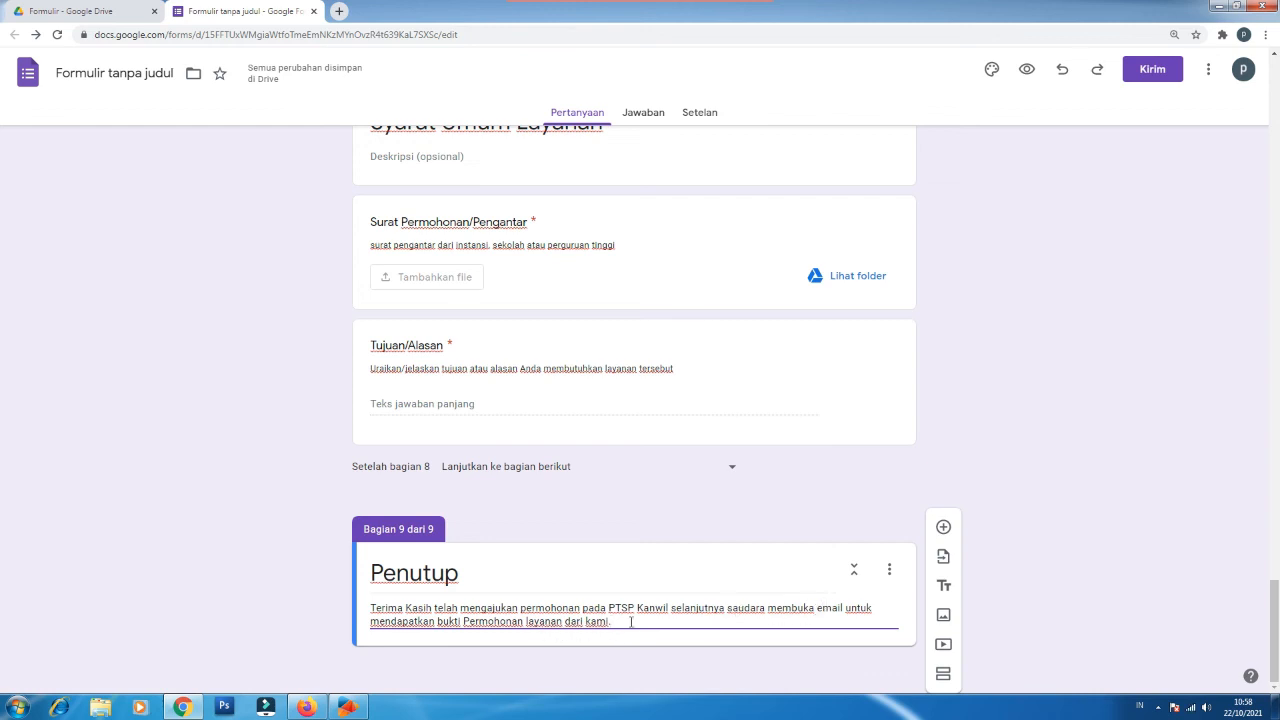
text(A)
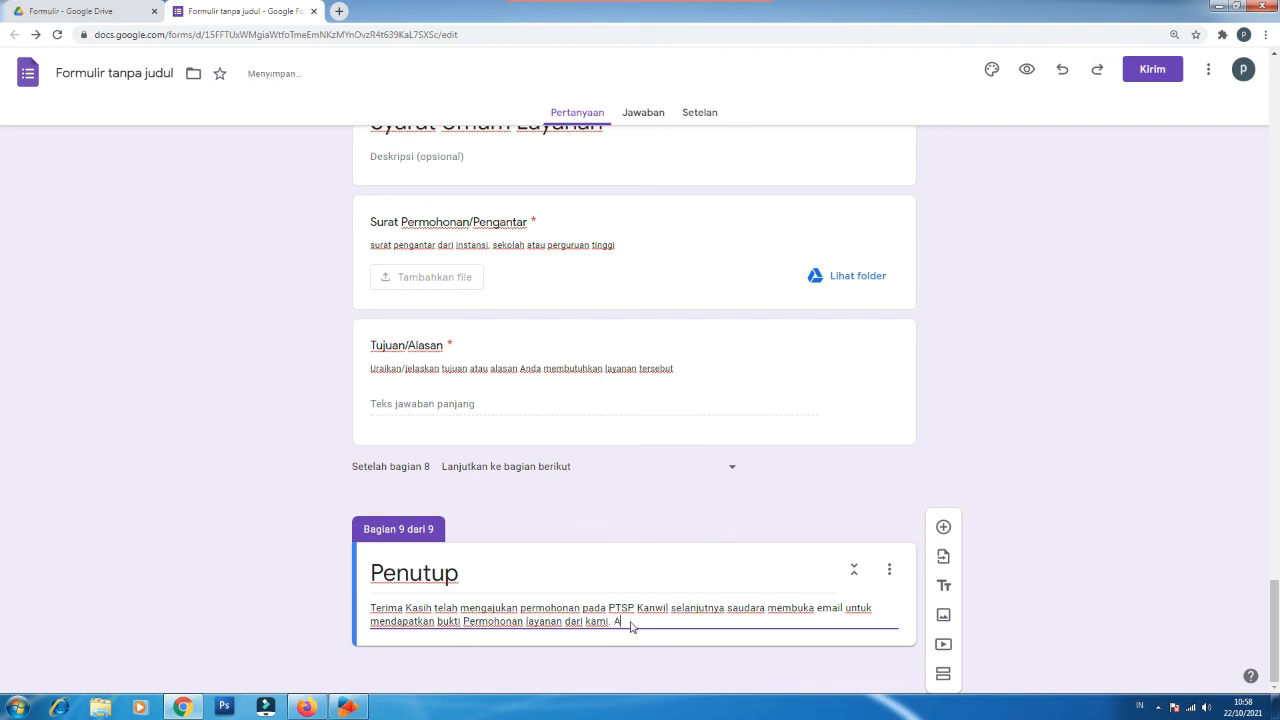
text(tau silahkan ketikkan)
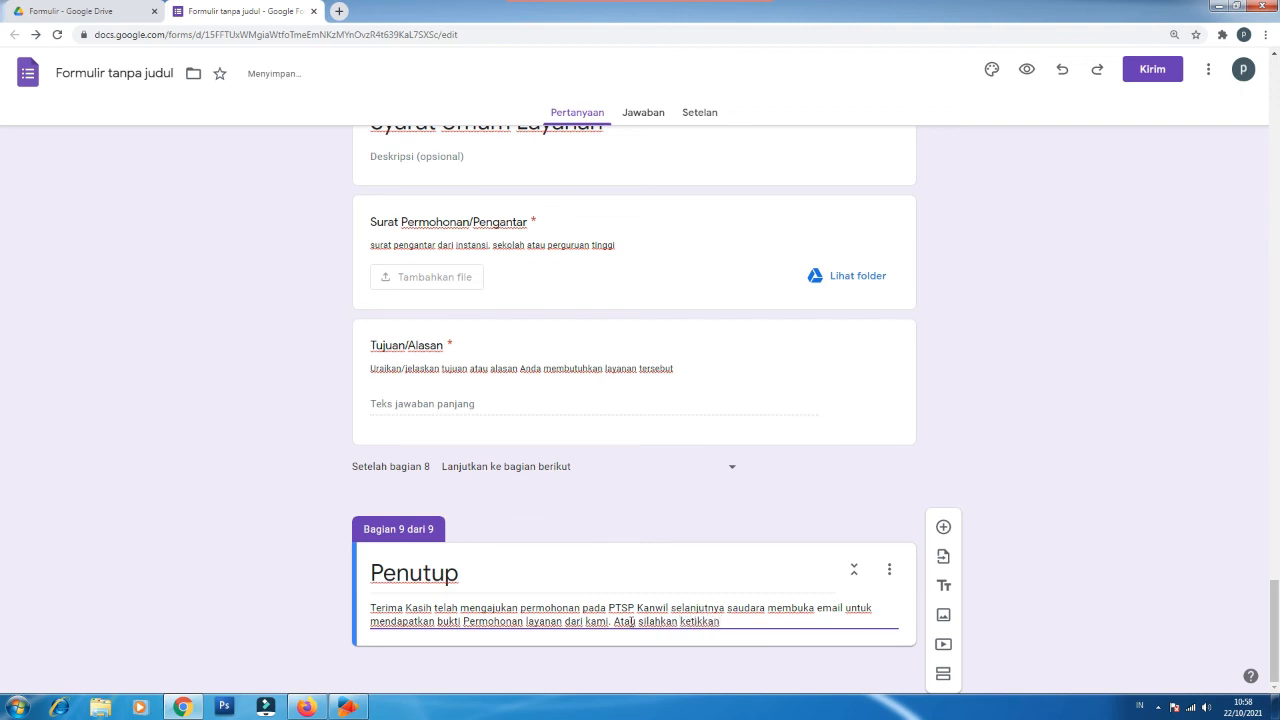
text( NISN/NIM)
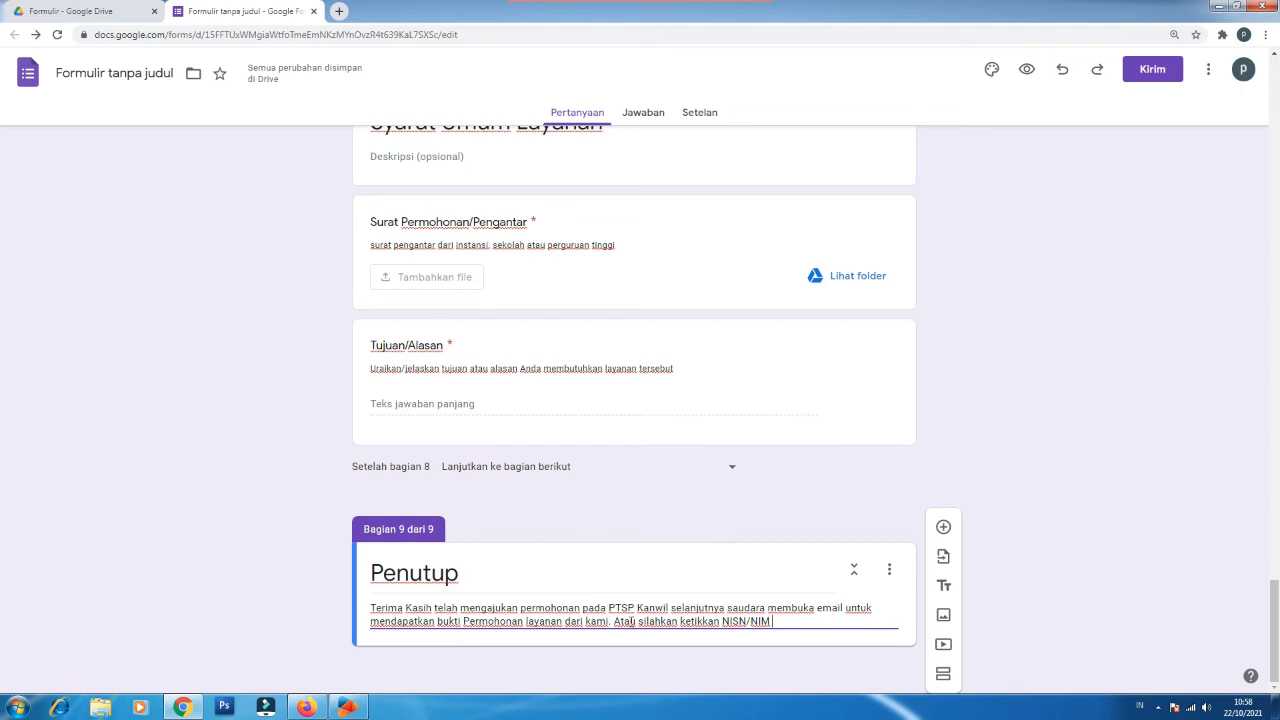
text(anda)
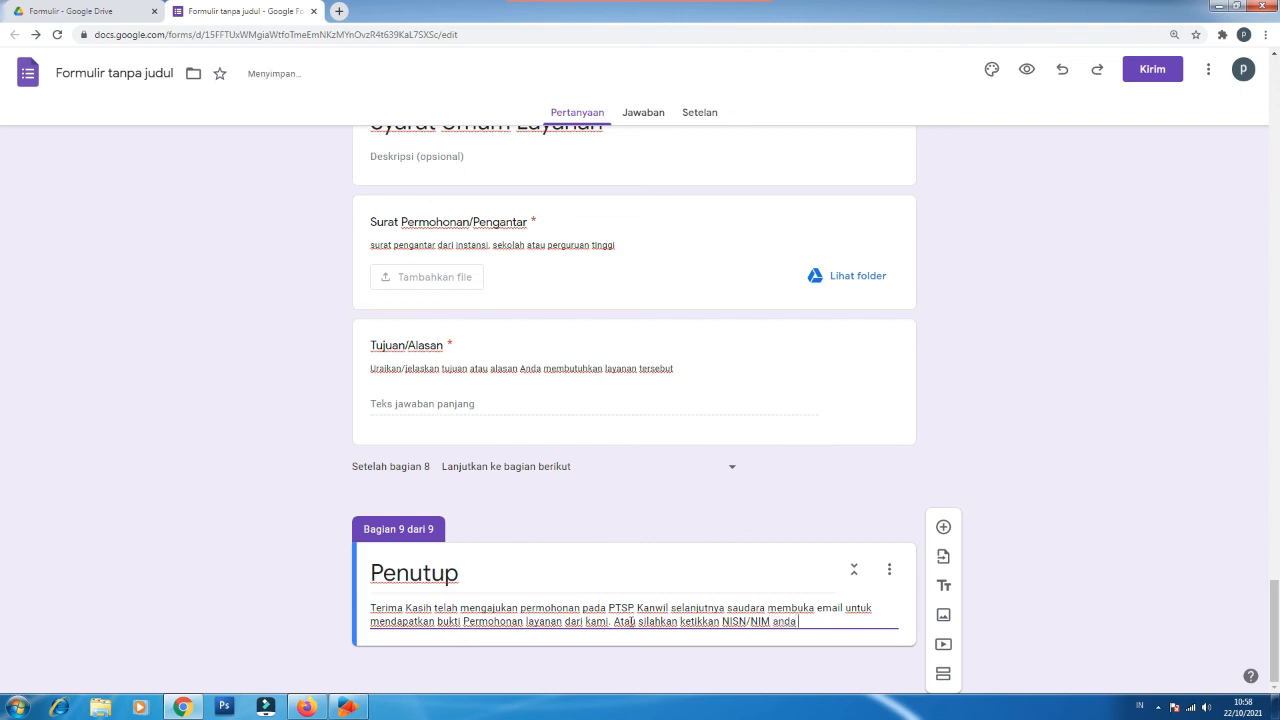
text( melalui layanan cha)
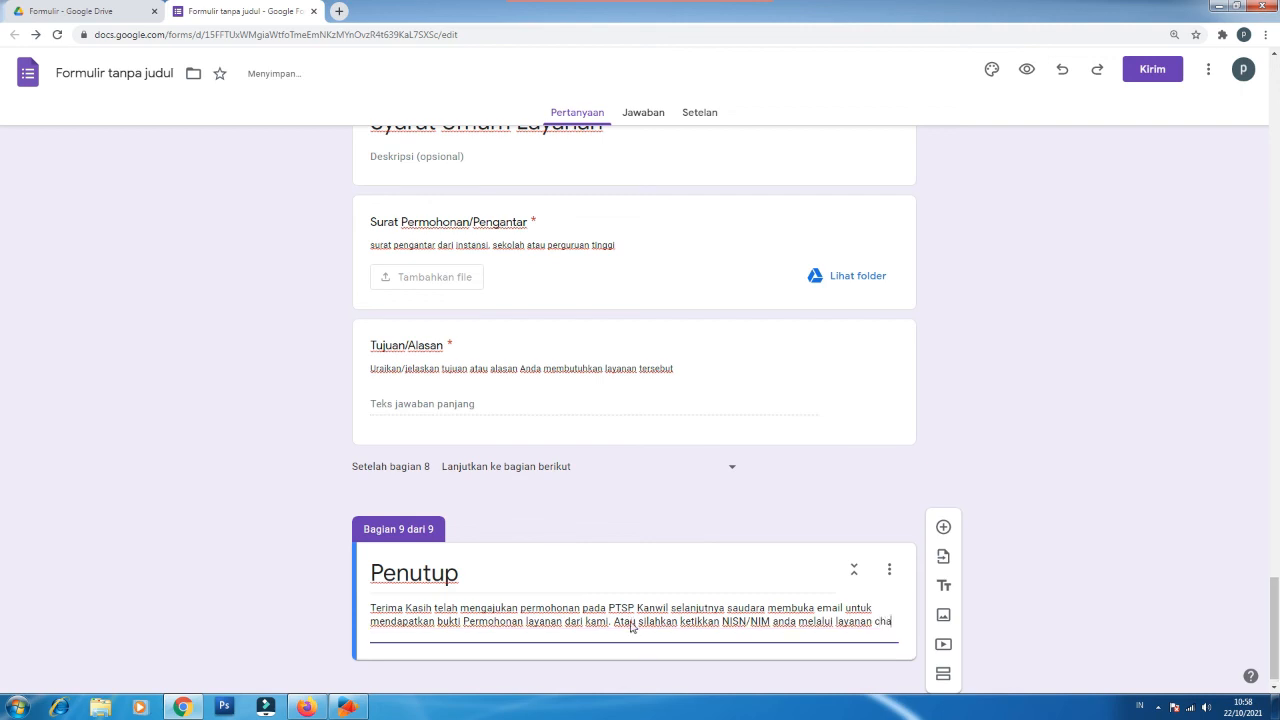
text(t WhatsApp di )
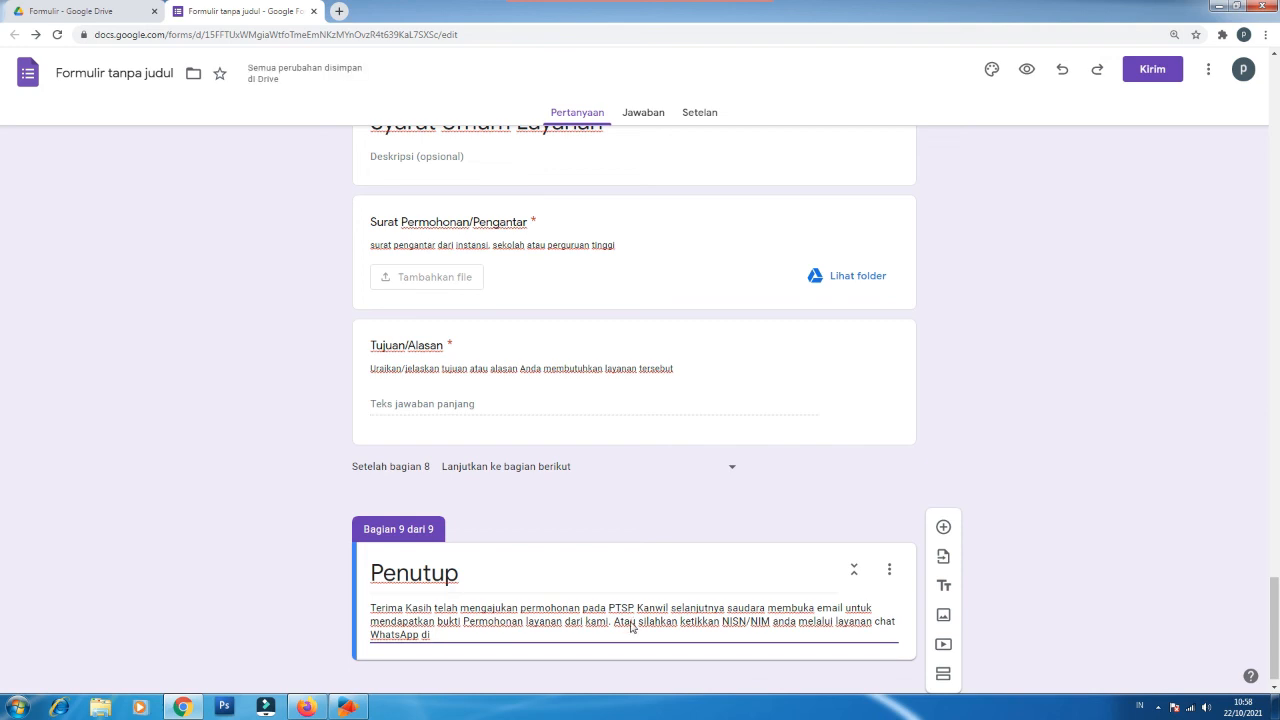
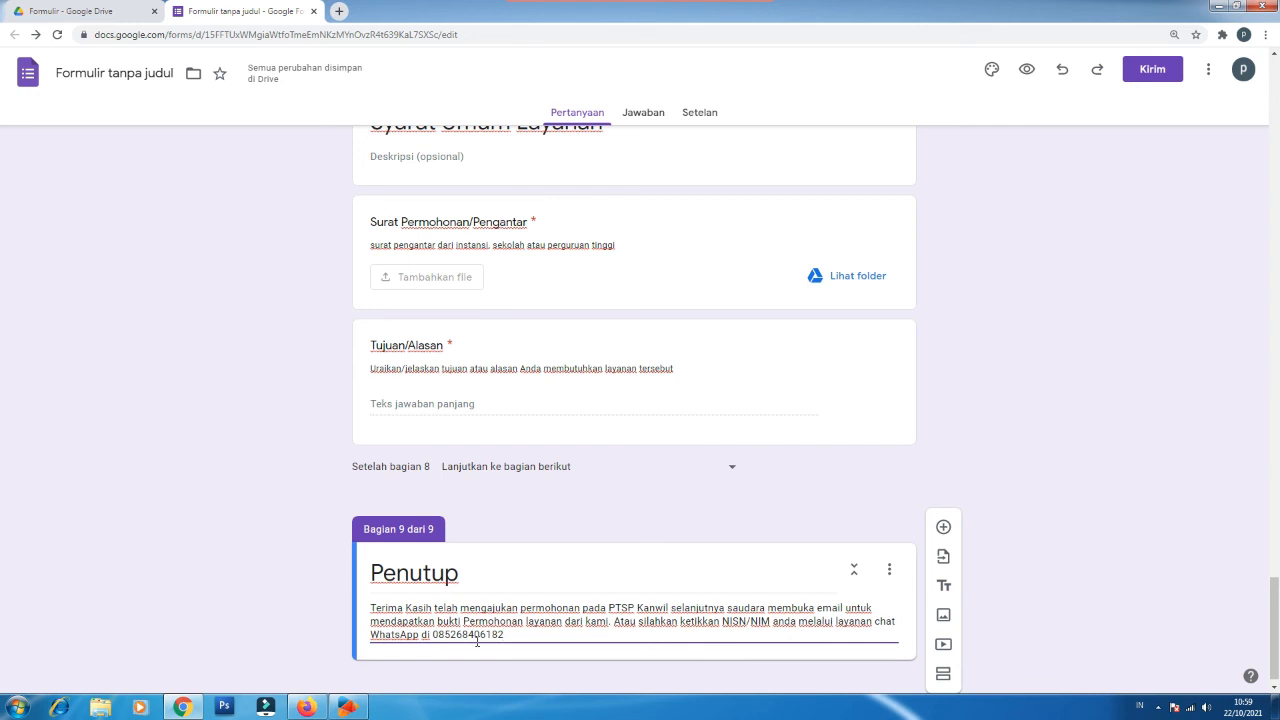
key(ctrl)
key(ctrl)
Step: Select section 3's Jenis Layanan question, showing its PKL/Magang/PPL and Penelitian options
scroll(460, 636, up, 20)
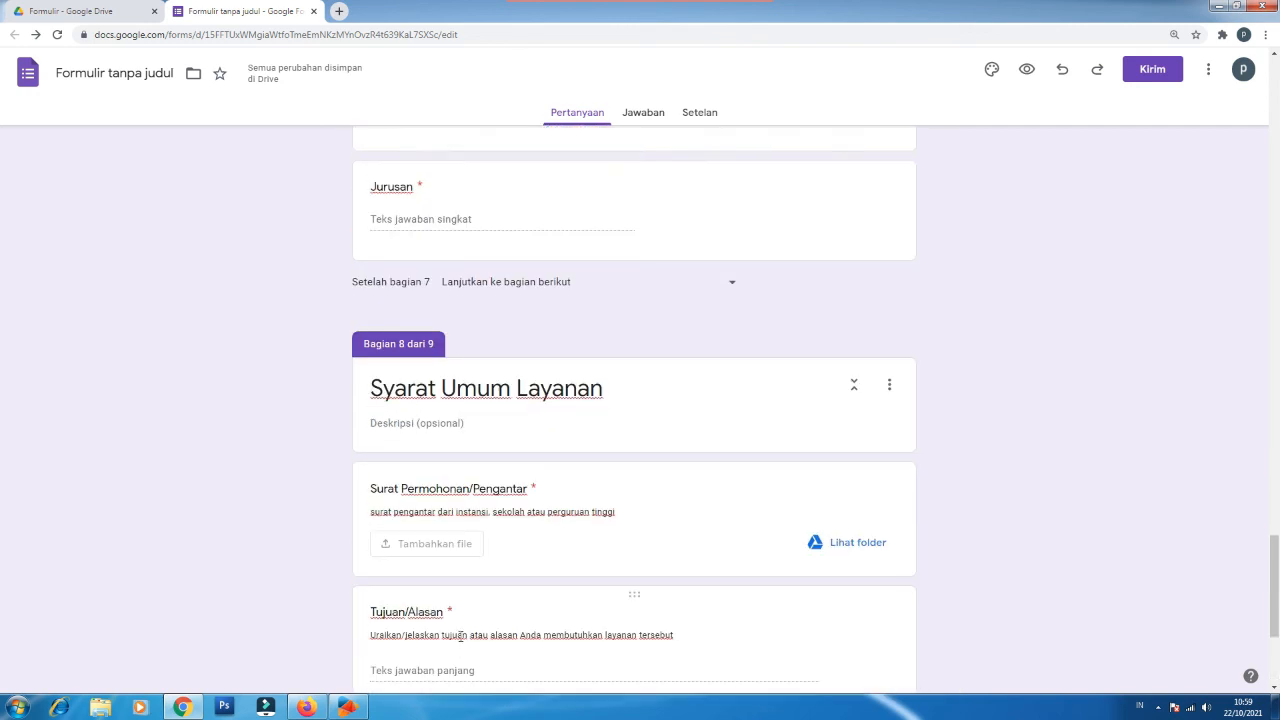
scroll(460, 636, up, 20)
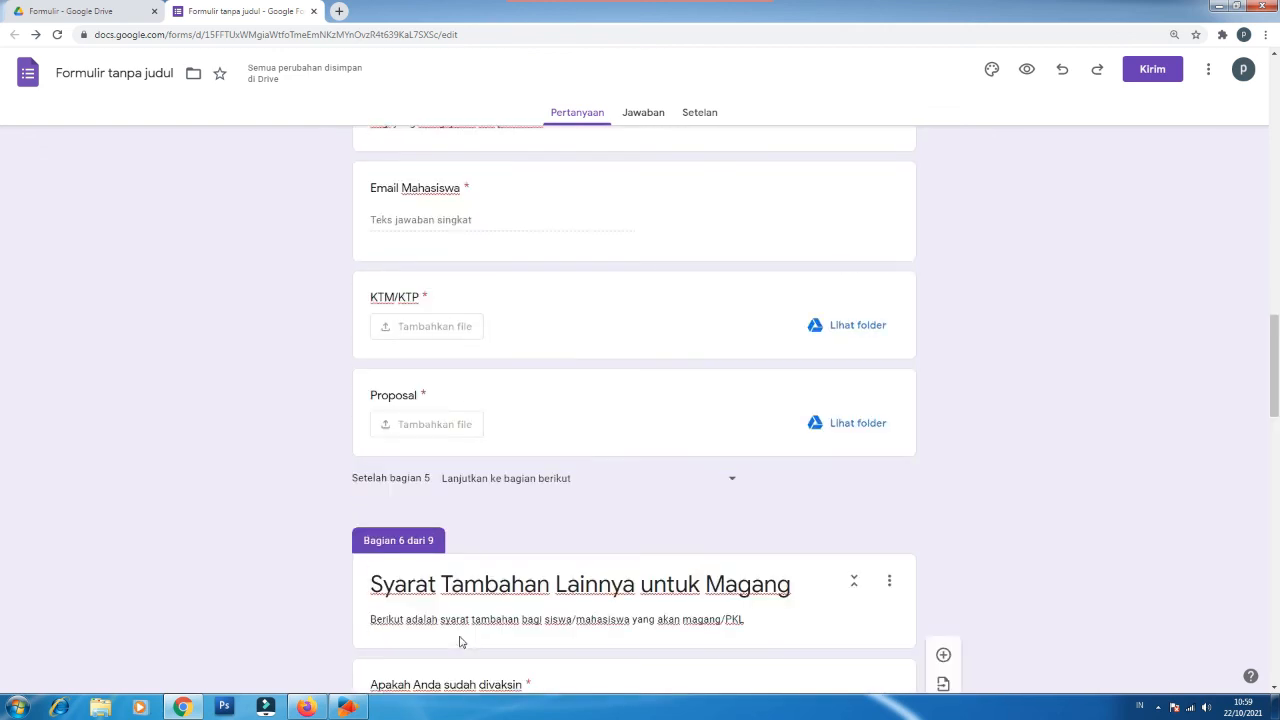
scroll(460, 636, up, 10)
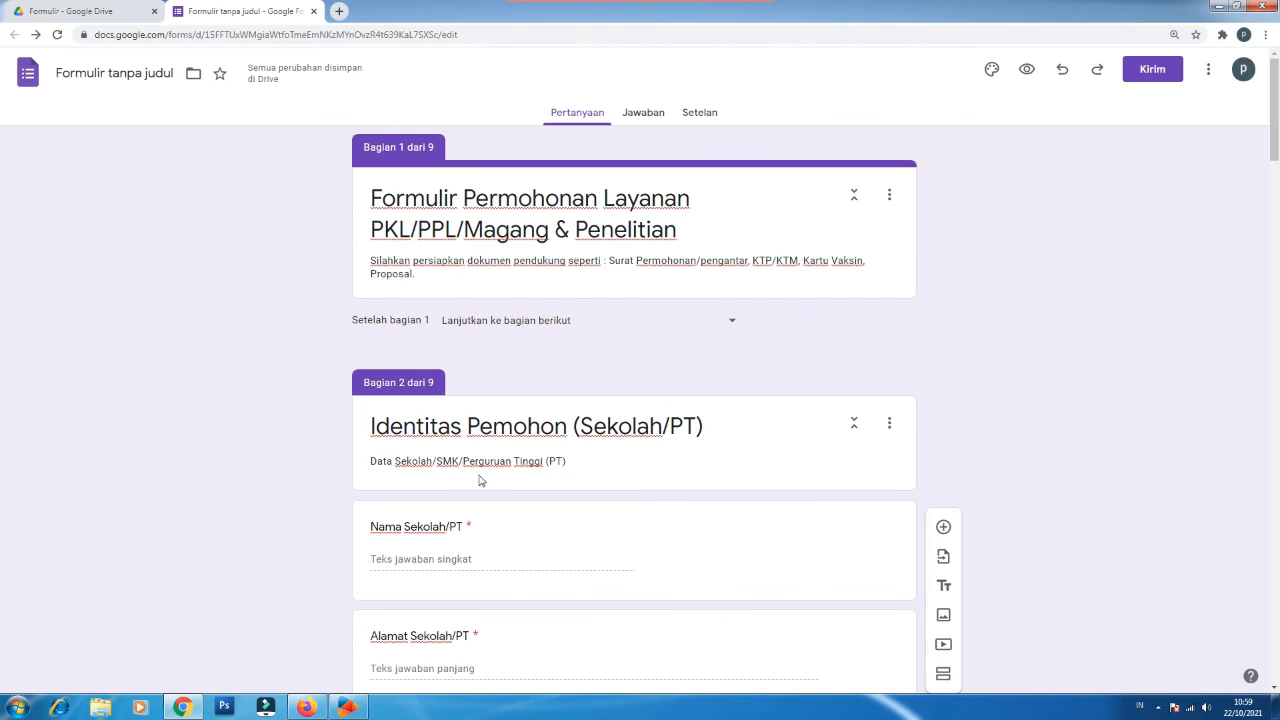
scroll(479, 481, down, 3)
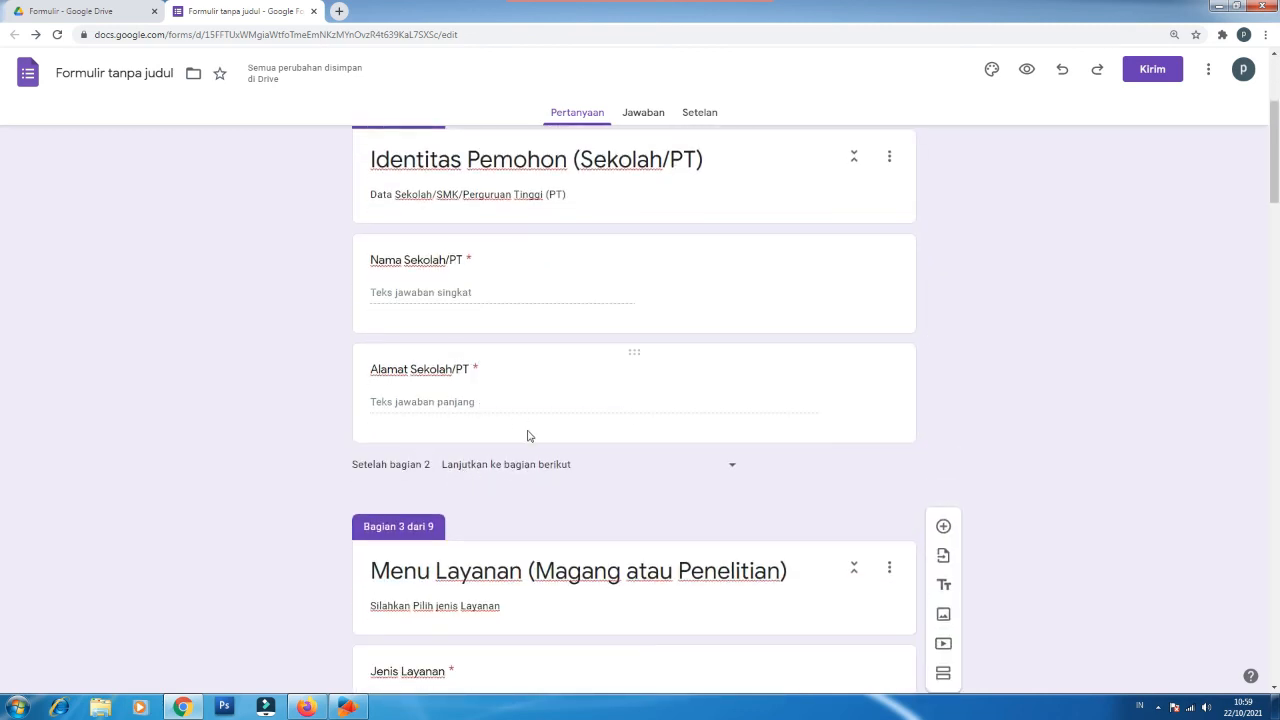
scroll(529, 436, down, 2)
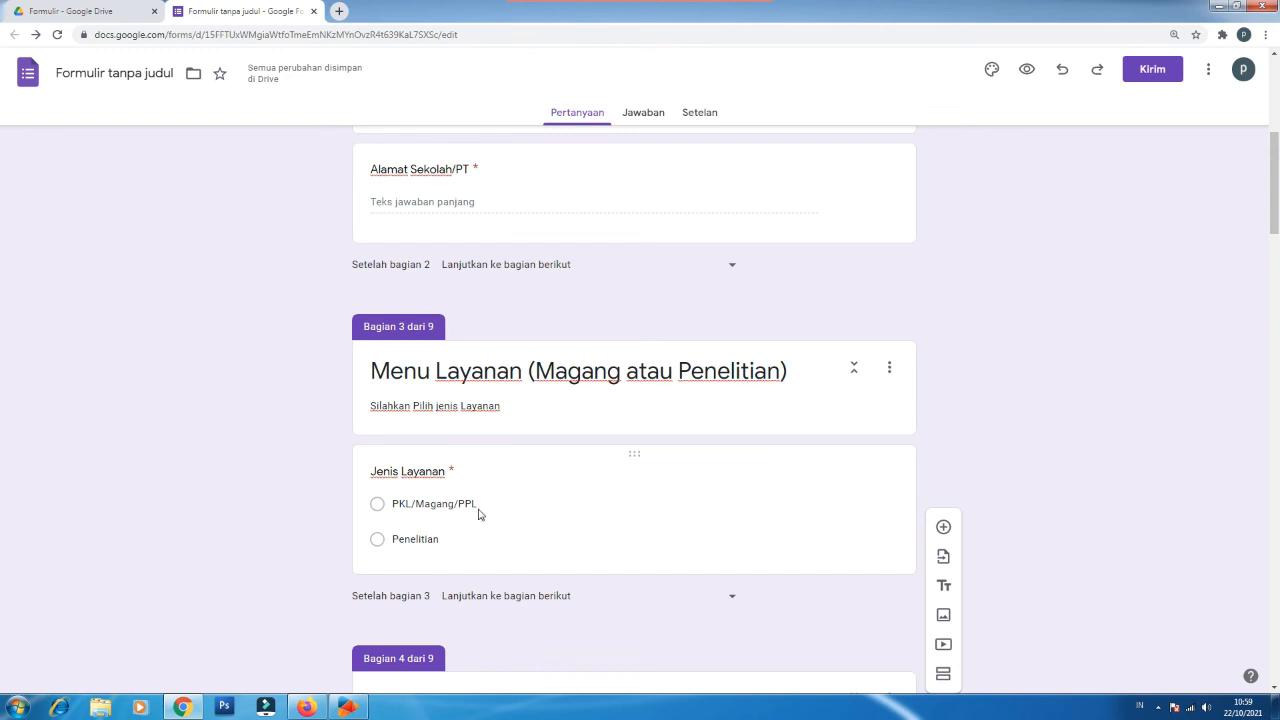
scroll(477, 512, down, 2)
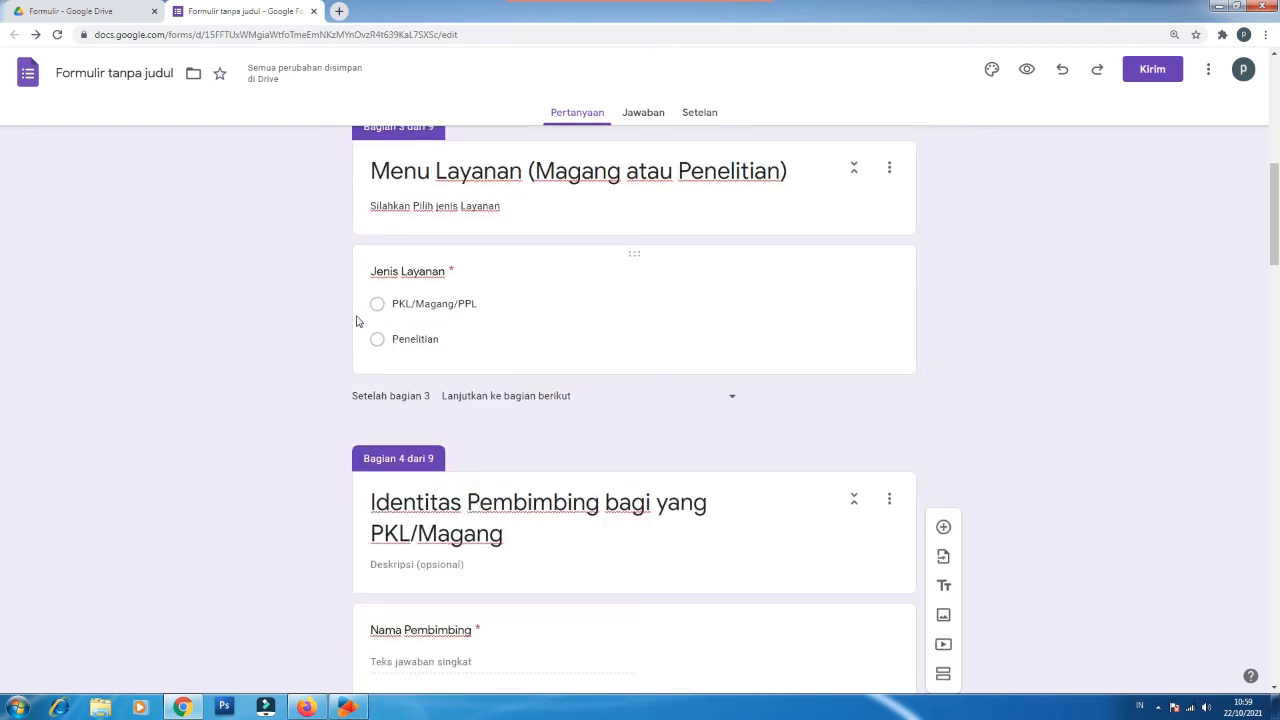
click(431, 273)
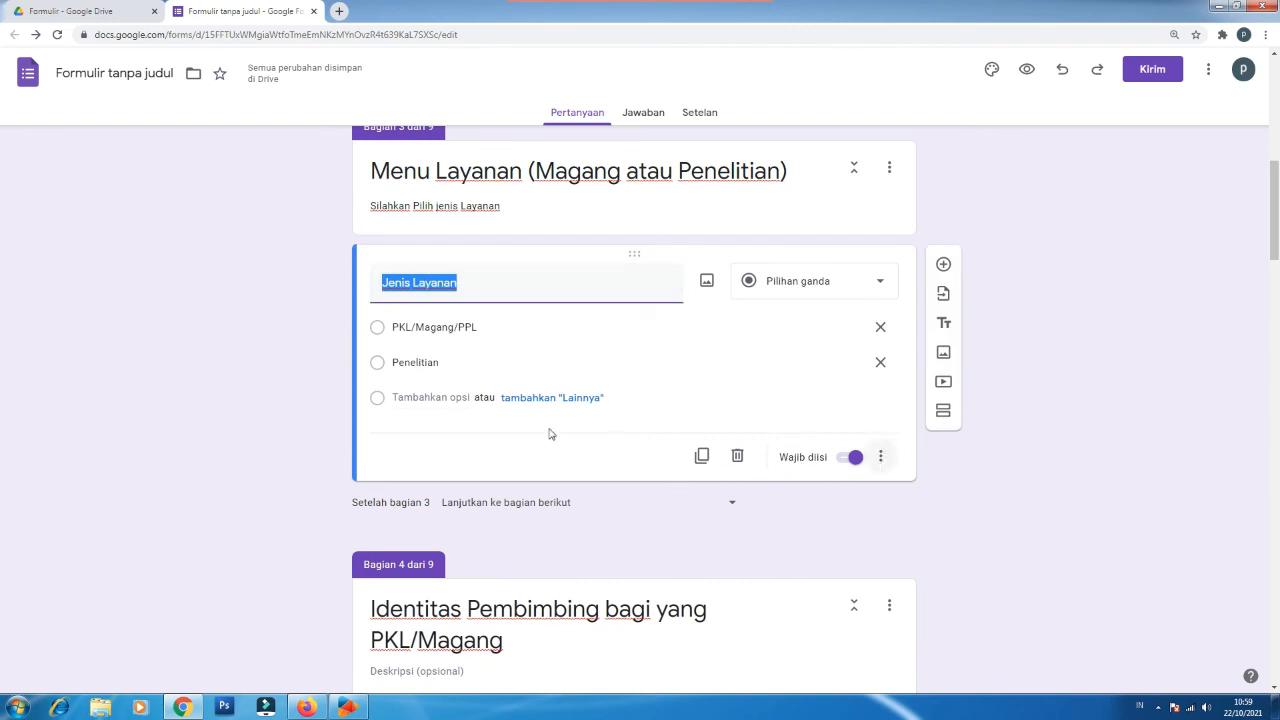
Step: Turn on answer-based routing: PKL/Magang/PPL goes to section 4, Penelitian to section 5
click(879, 459)
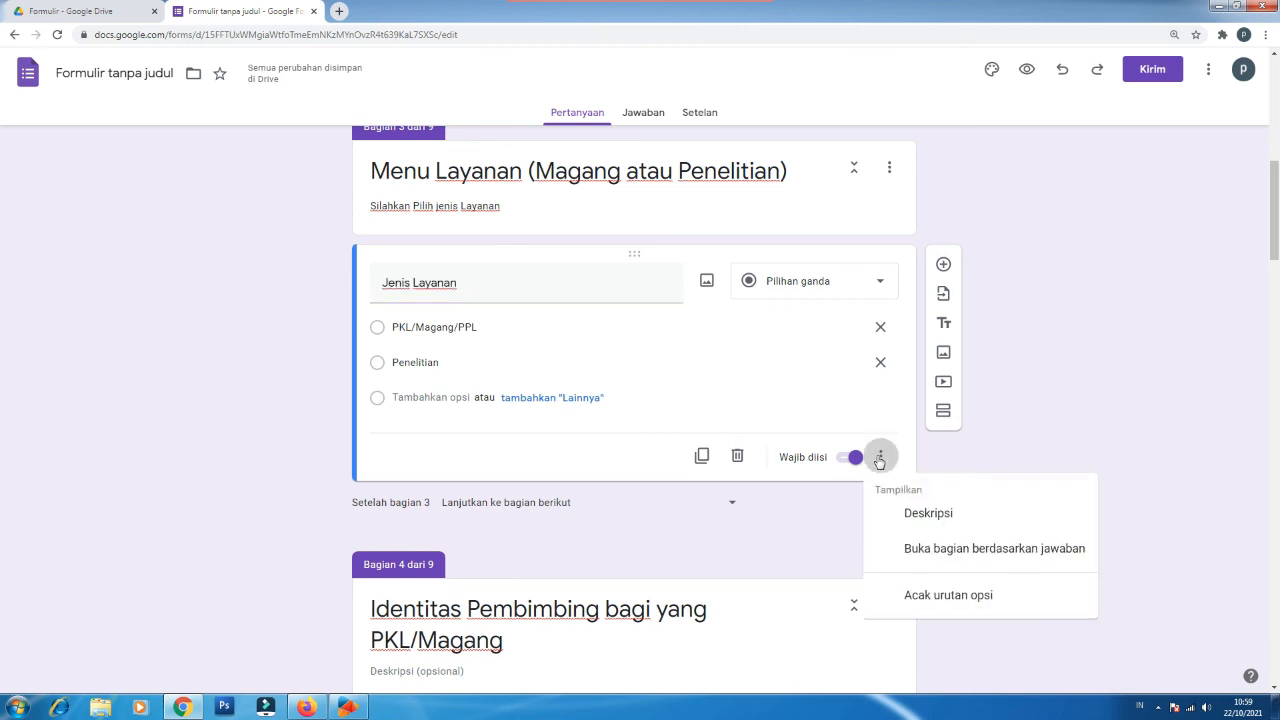
click(948, 549)
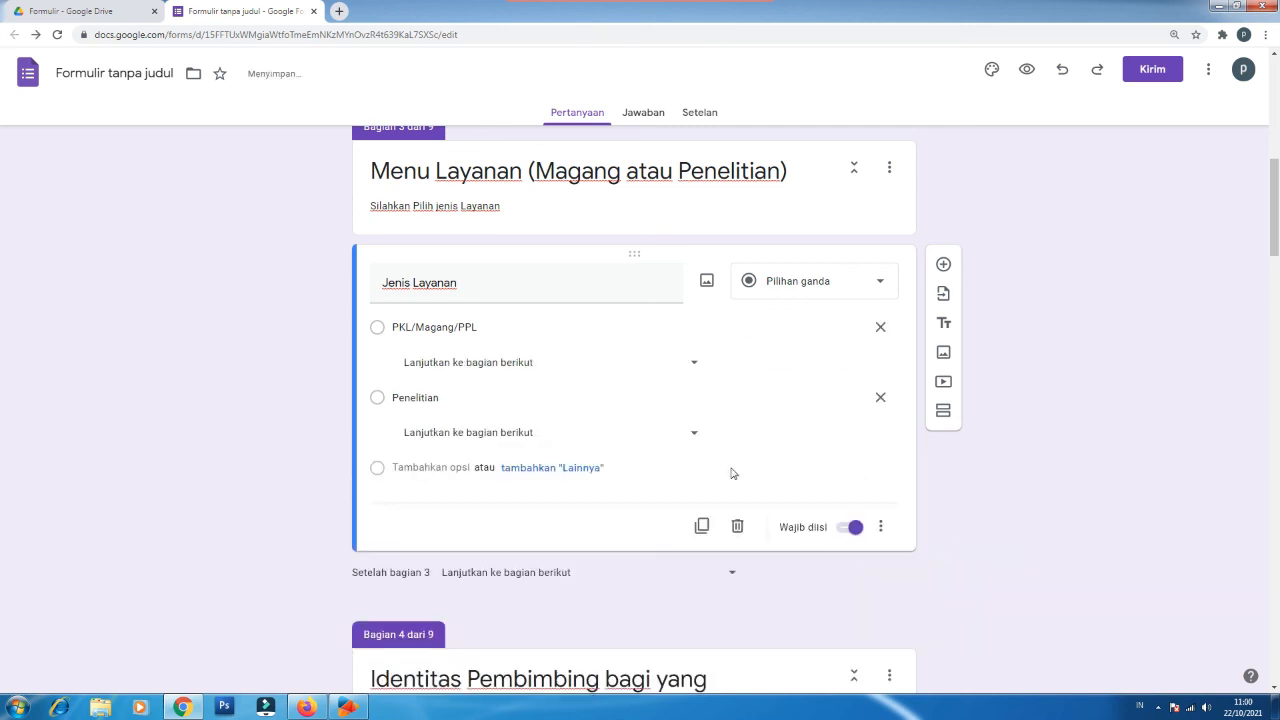
click(547, 363)
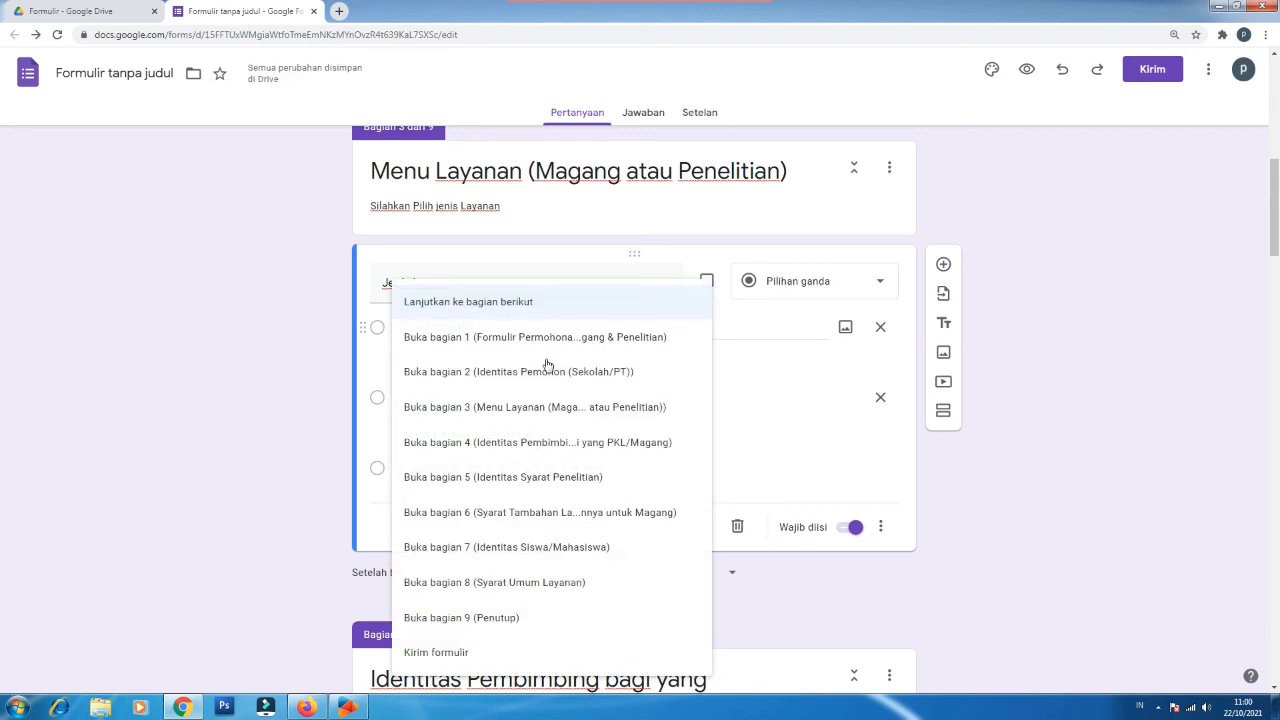
click(552, 443)
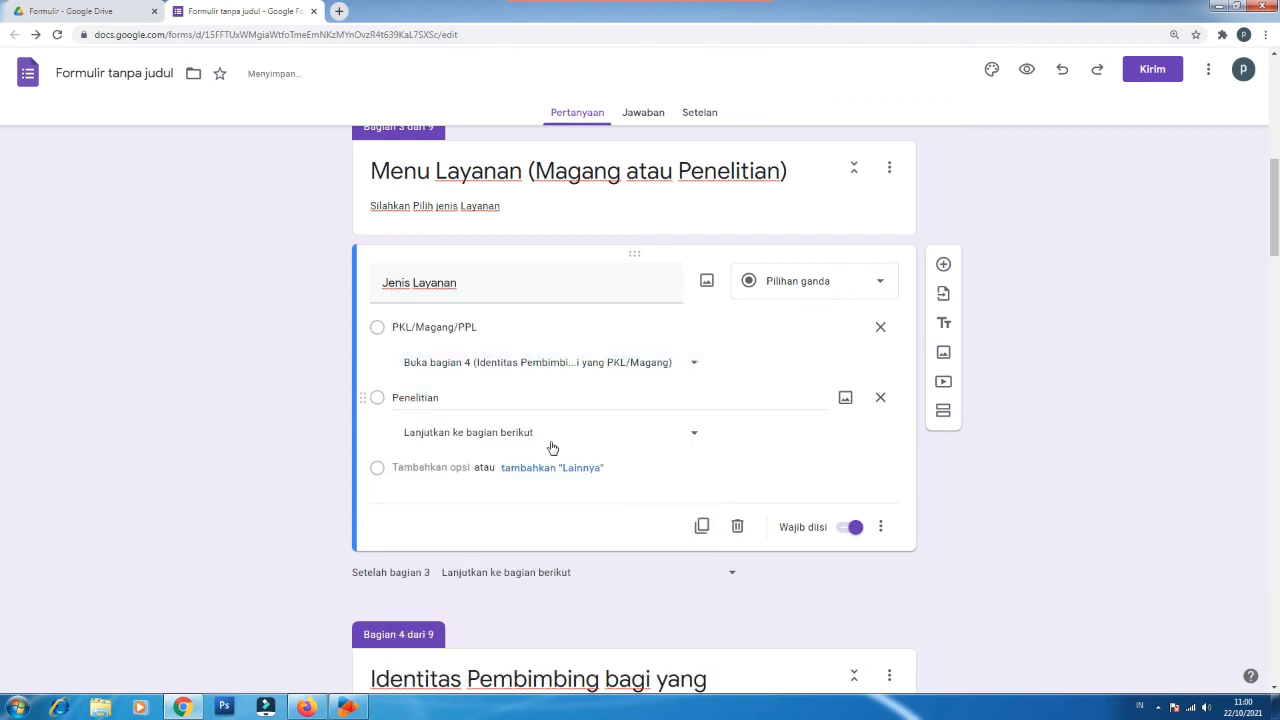
click(493, 398)
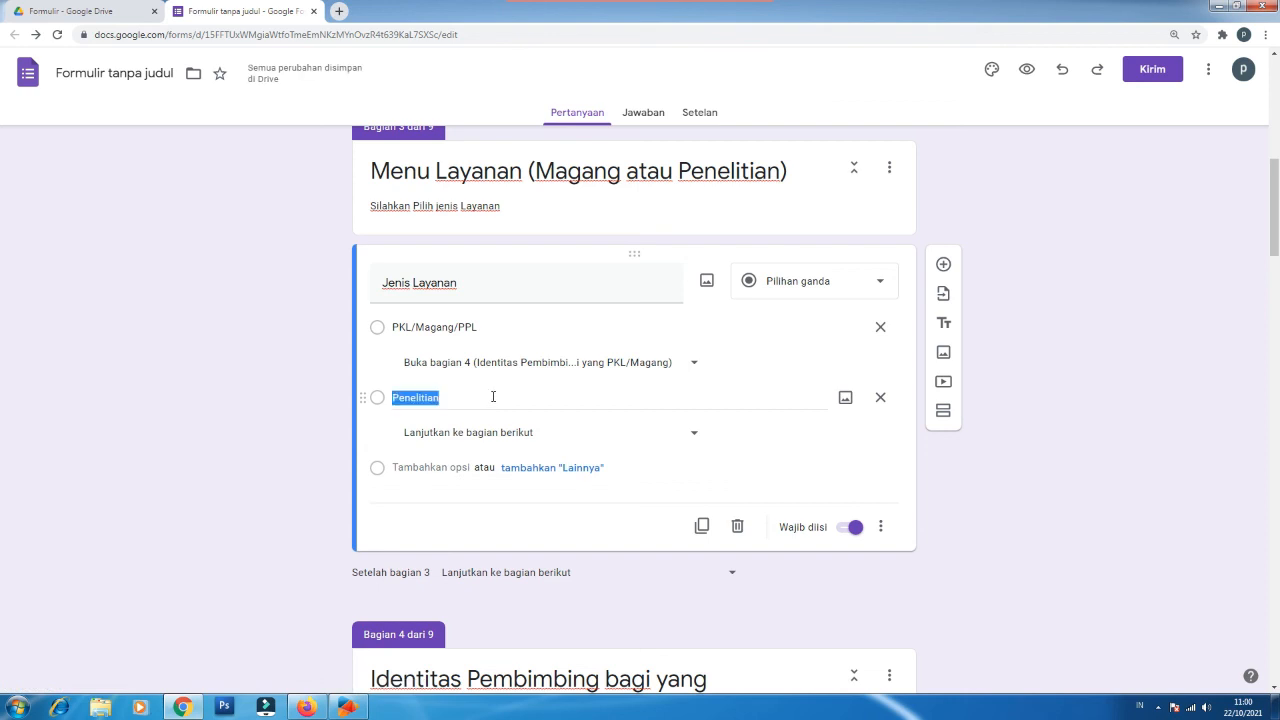
click(646, 441)
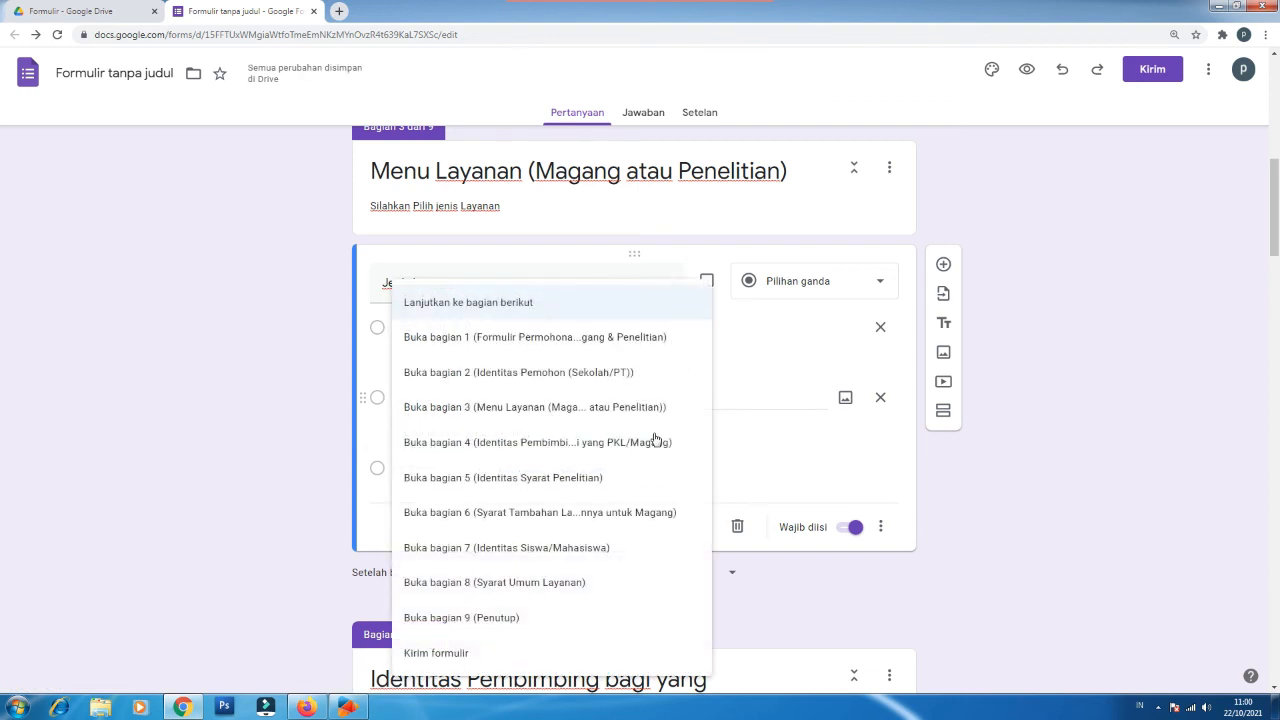
click(559, 478)
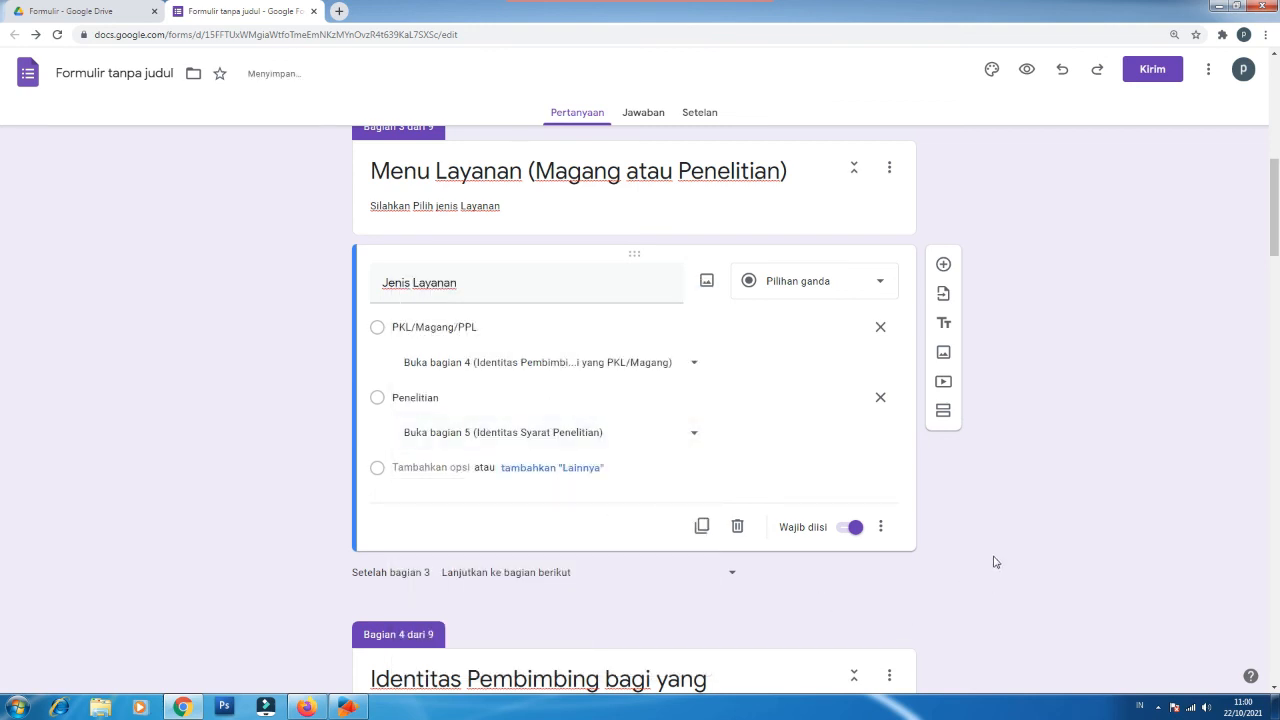
drag(1275, 220, 1275, 305)
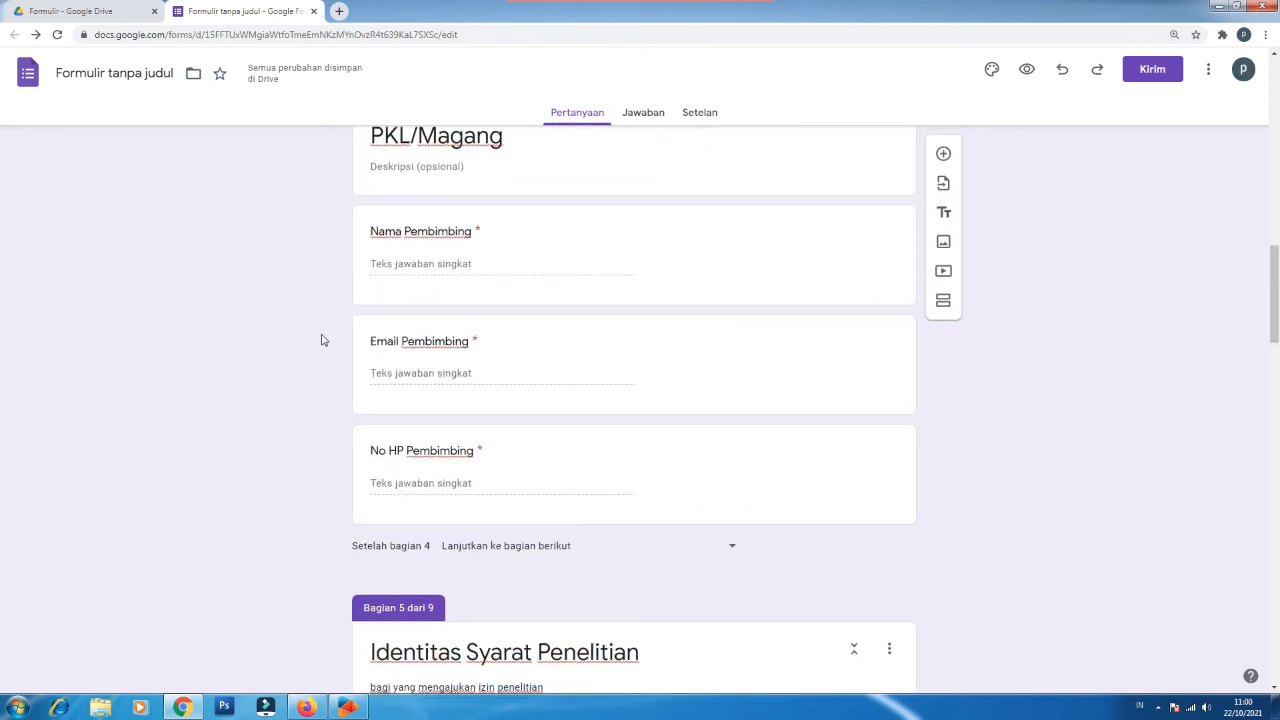
Step: Make section 4 continue to section 6
scroll(437, 414, down, 2)
scroll(516, 503, up, 1)
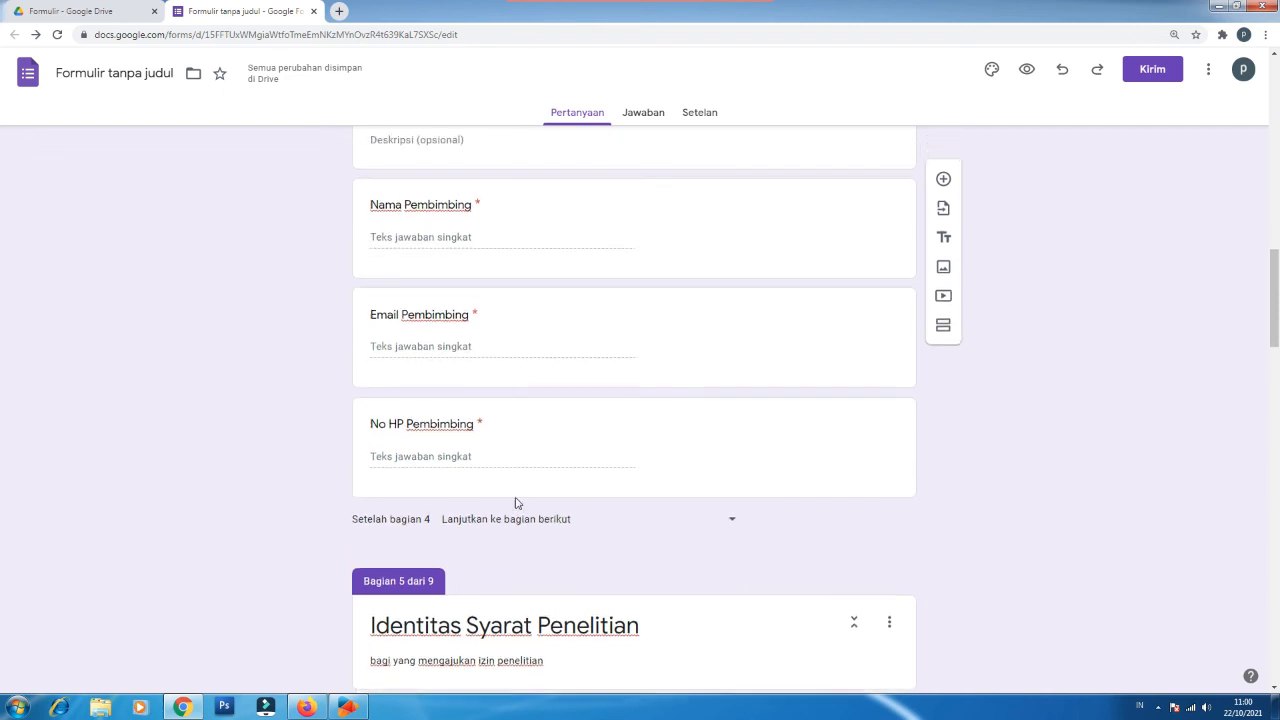
scroll(516, 503, up, 3)
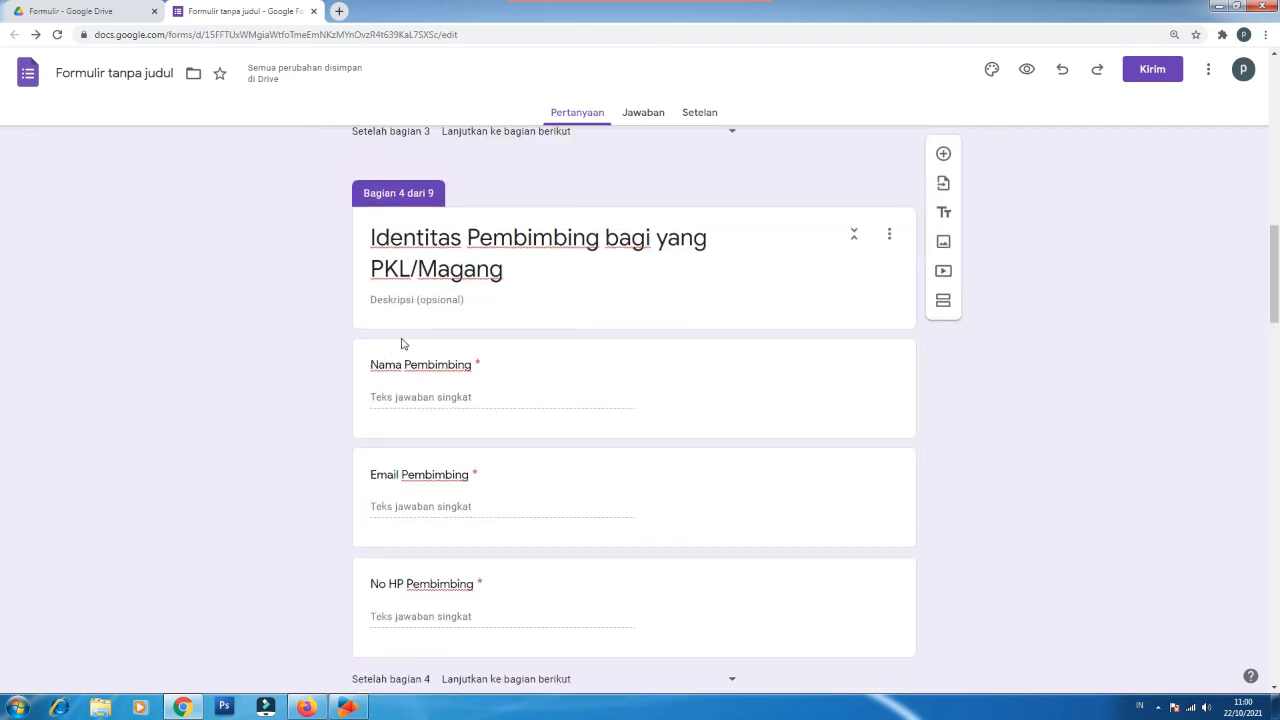
scroll(433, 467, down, 2)
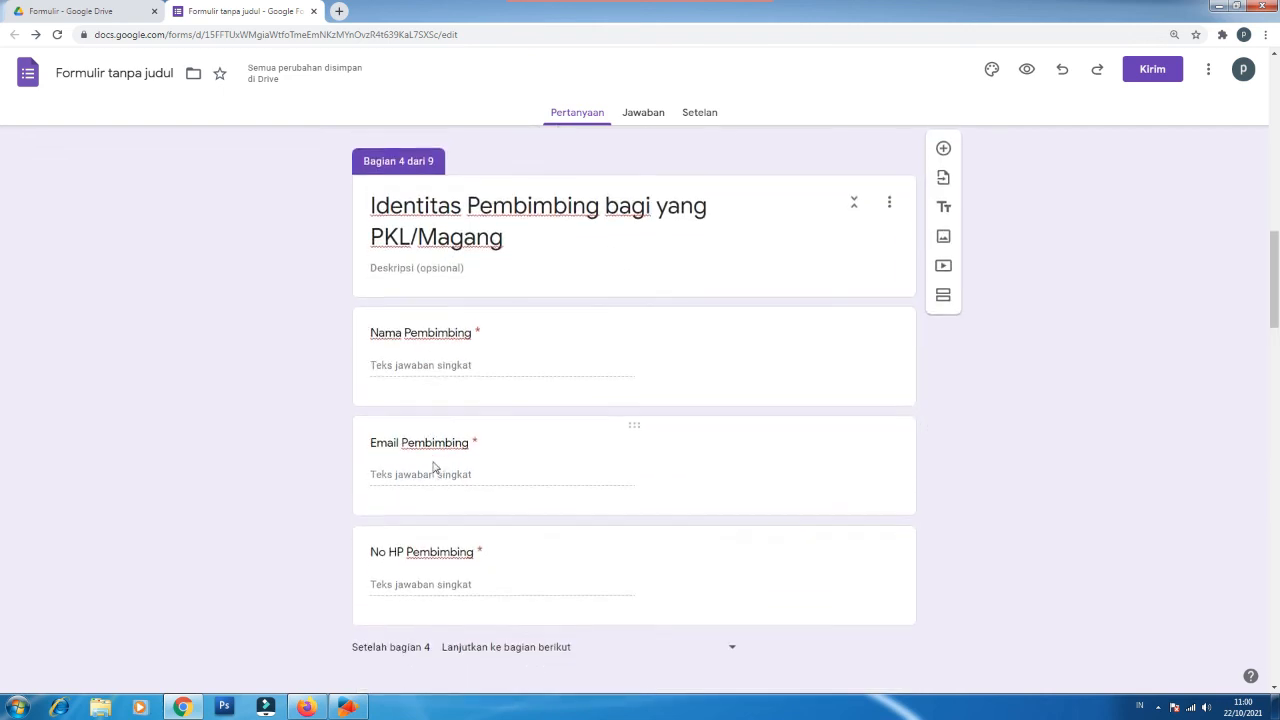
scroll(433, 467, down, 3)
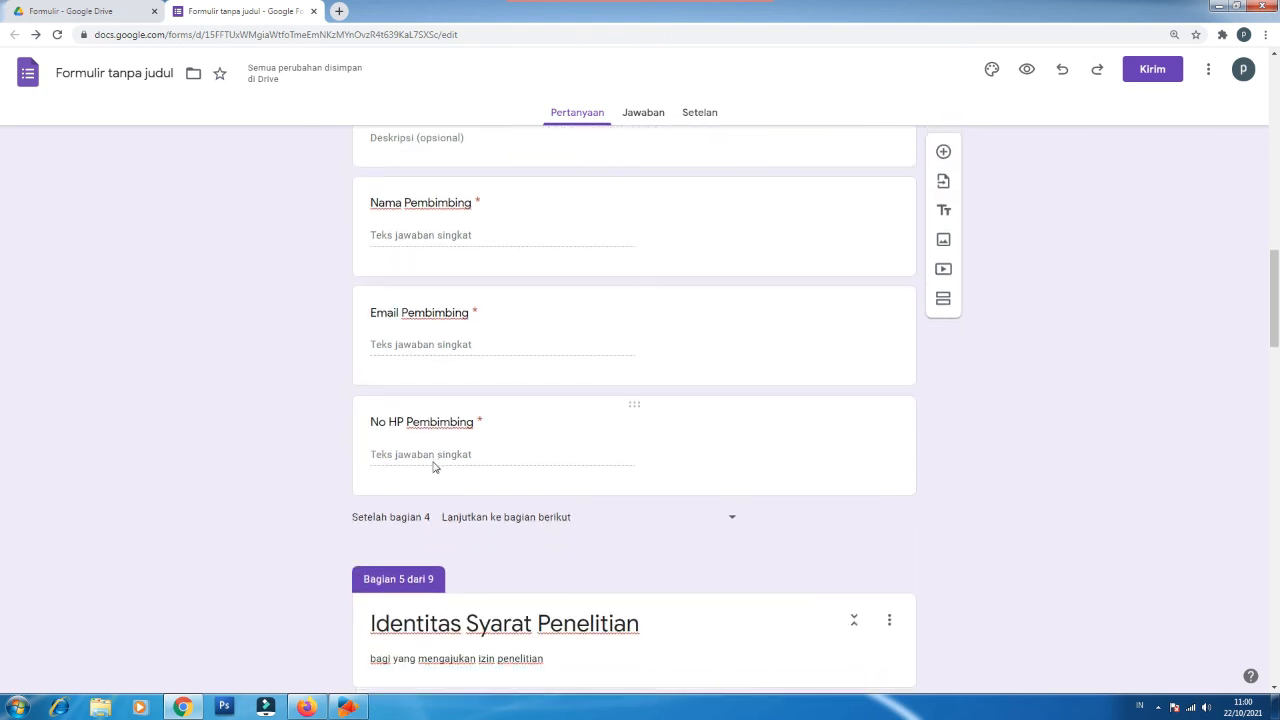
scroll(433, 467, down, 3)
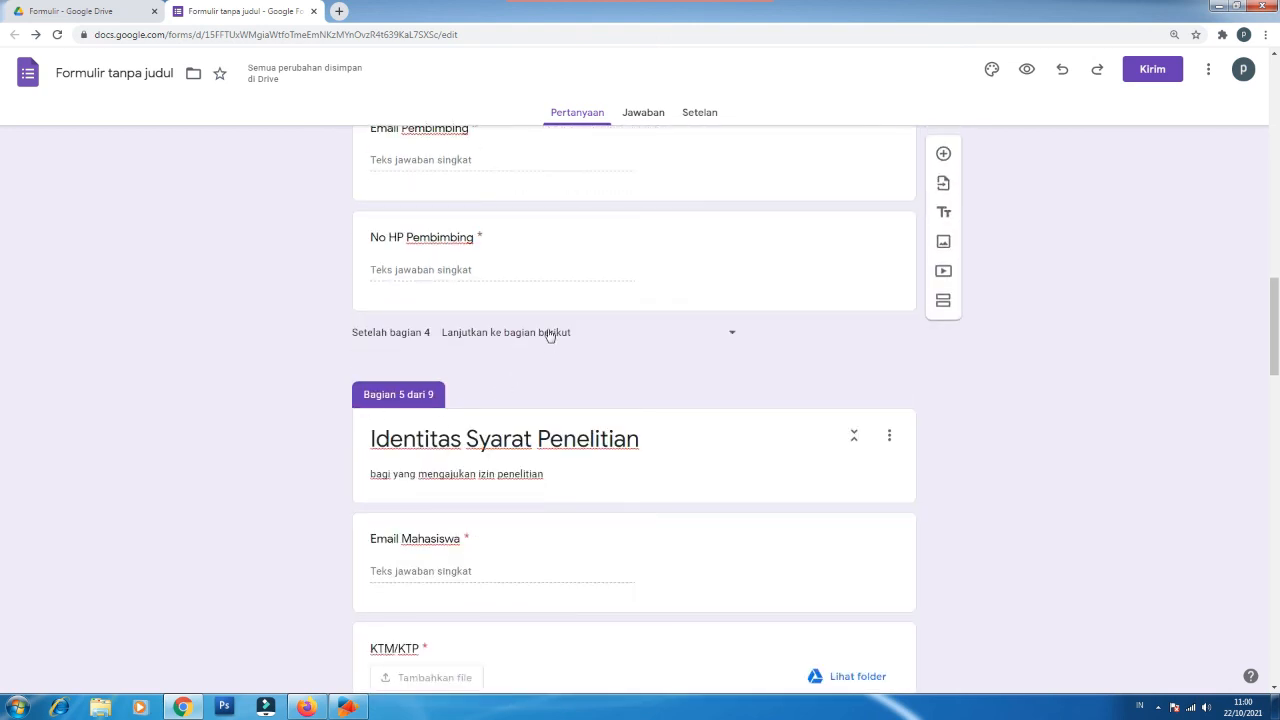
click(549, 333)
click(538, 516)
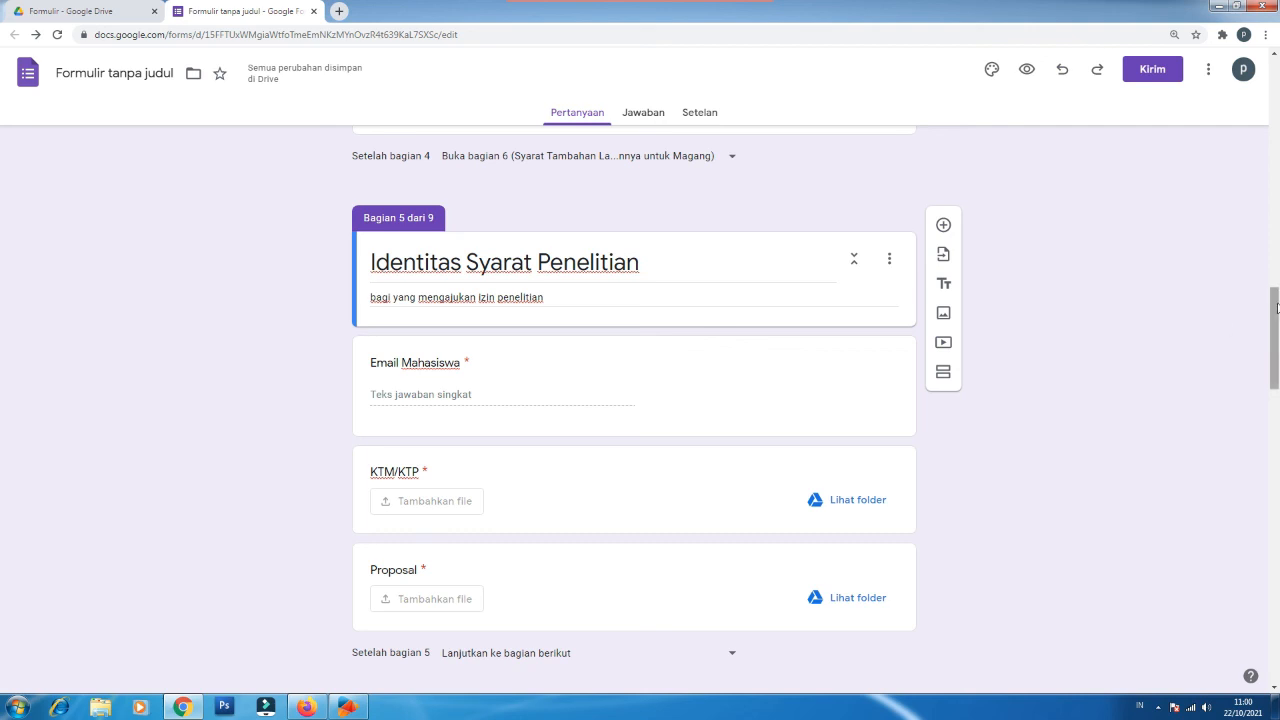
Step: Make section 5 continue to section 7 (Identitas Siswa/Mahasiswa)
drag(1276, 317, 1276, 327)
scroll(658, 353, down, 2)
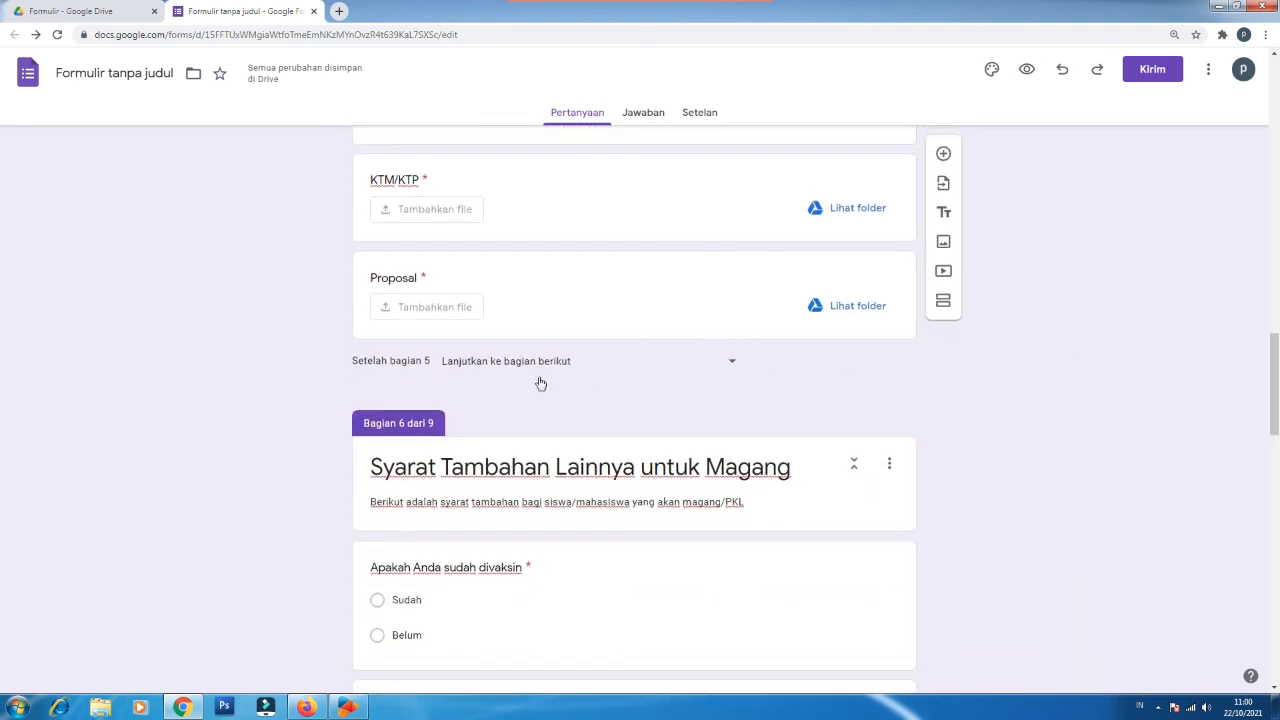
click(531, 366)
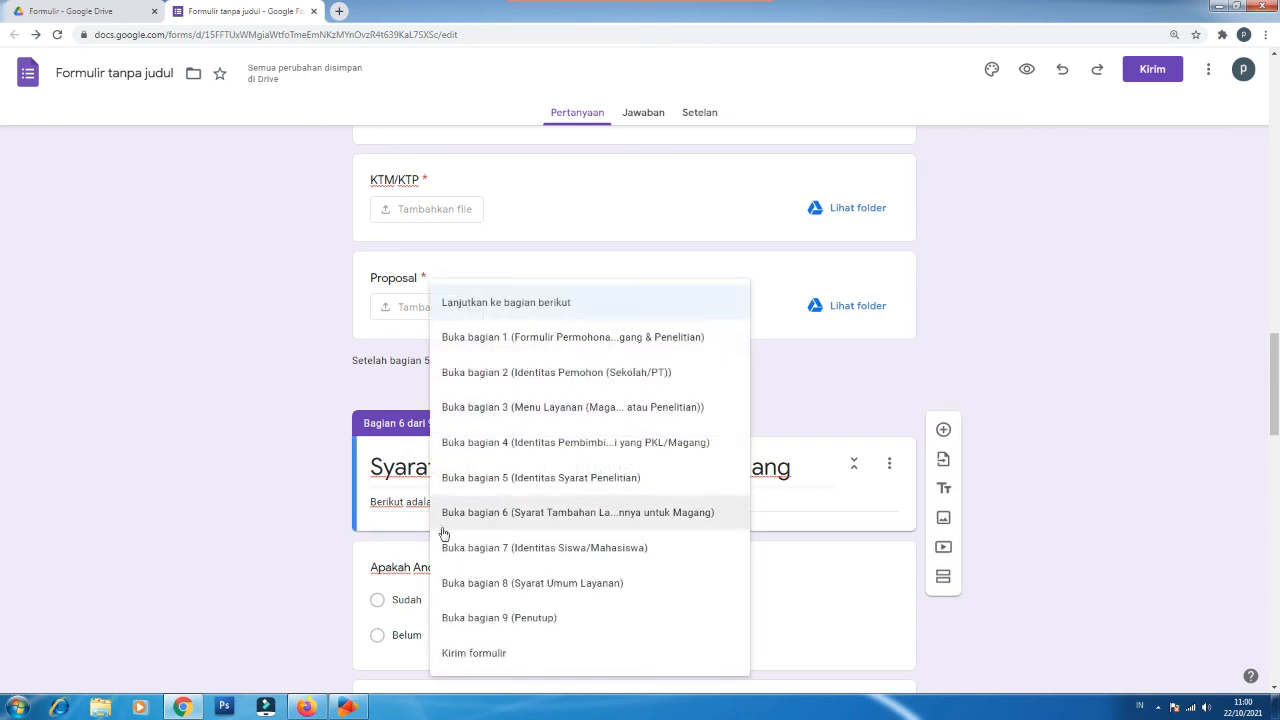
click(511, 549)
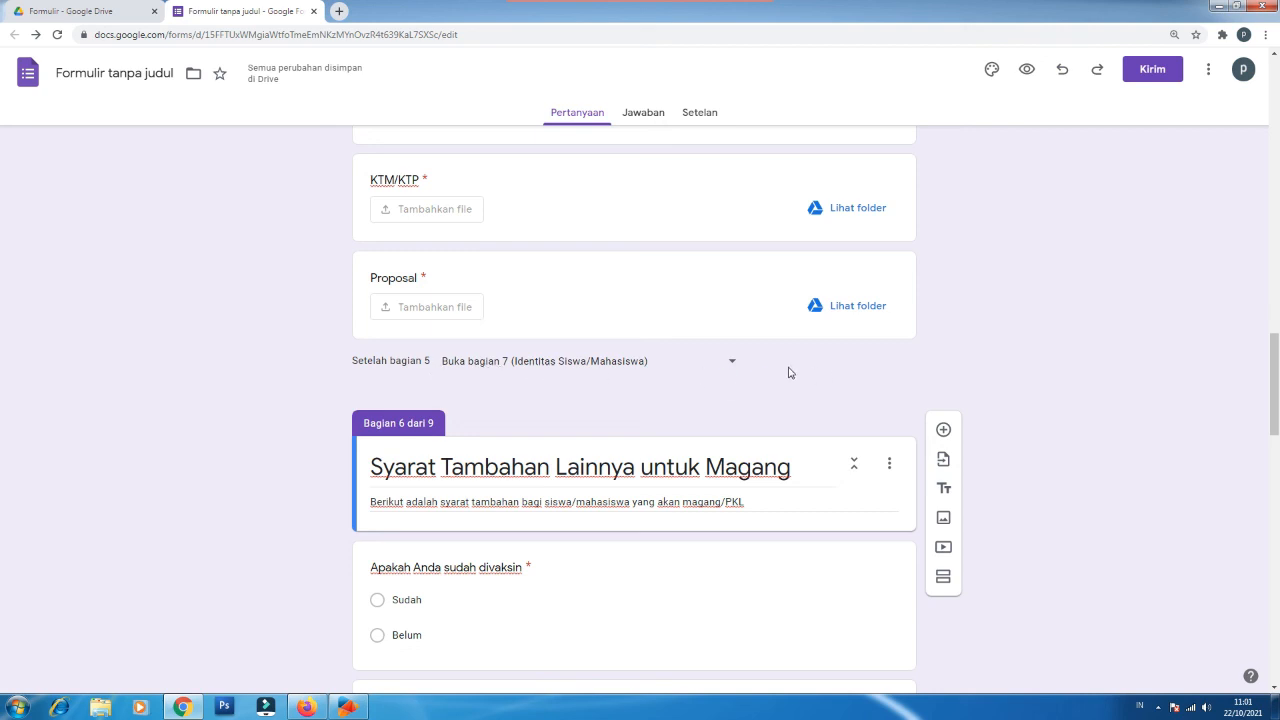
Step: Send section 6 on to section 7 (Identitas Siswa/Mahasiswa), then review sections 8 and 9
drag(1277, 396, 1272, 432)
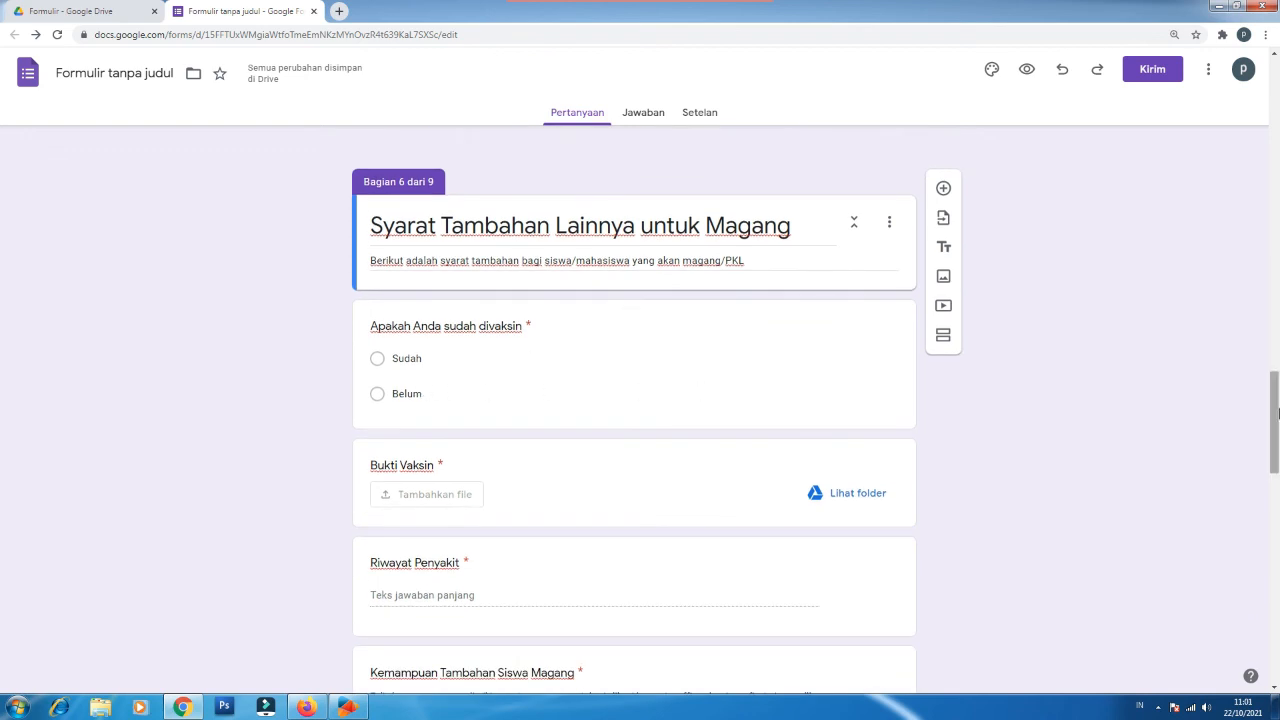
drag(1277, 406, 1275, 463)
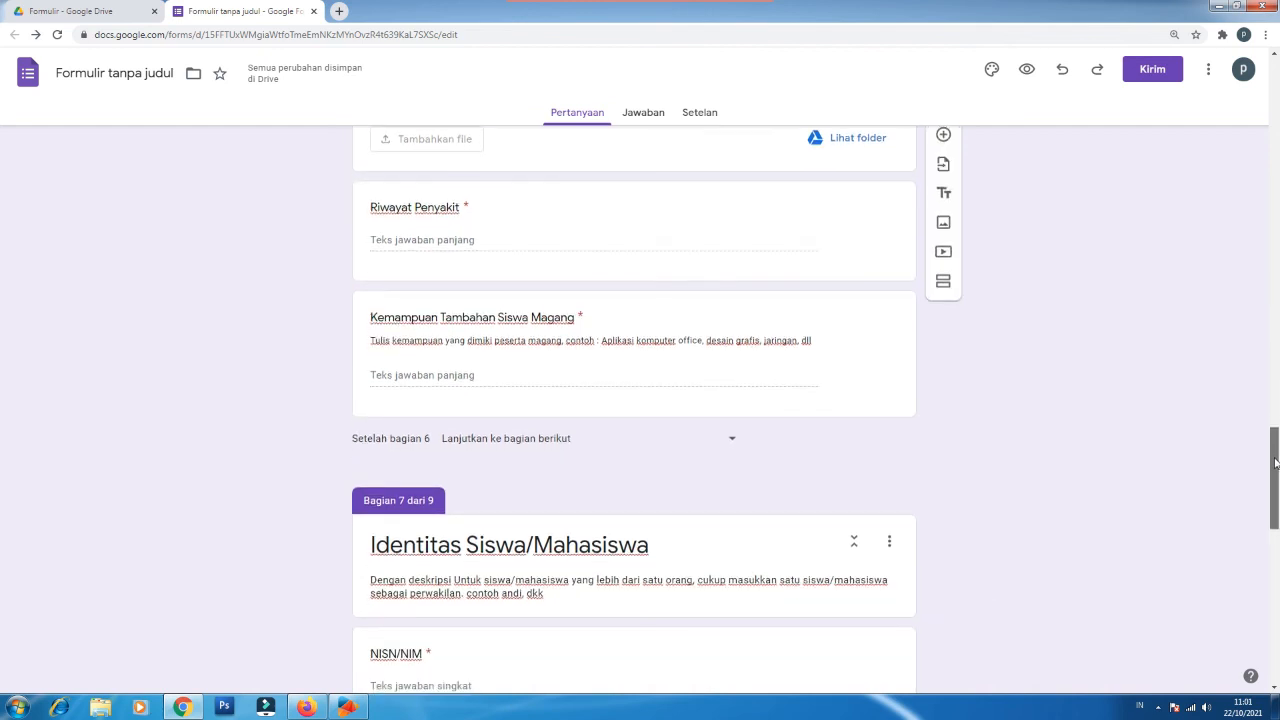
click(548, 440)
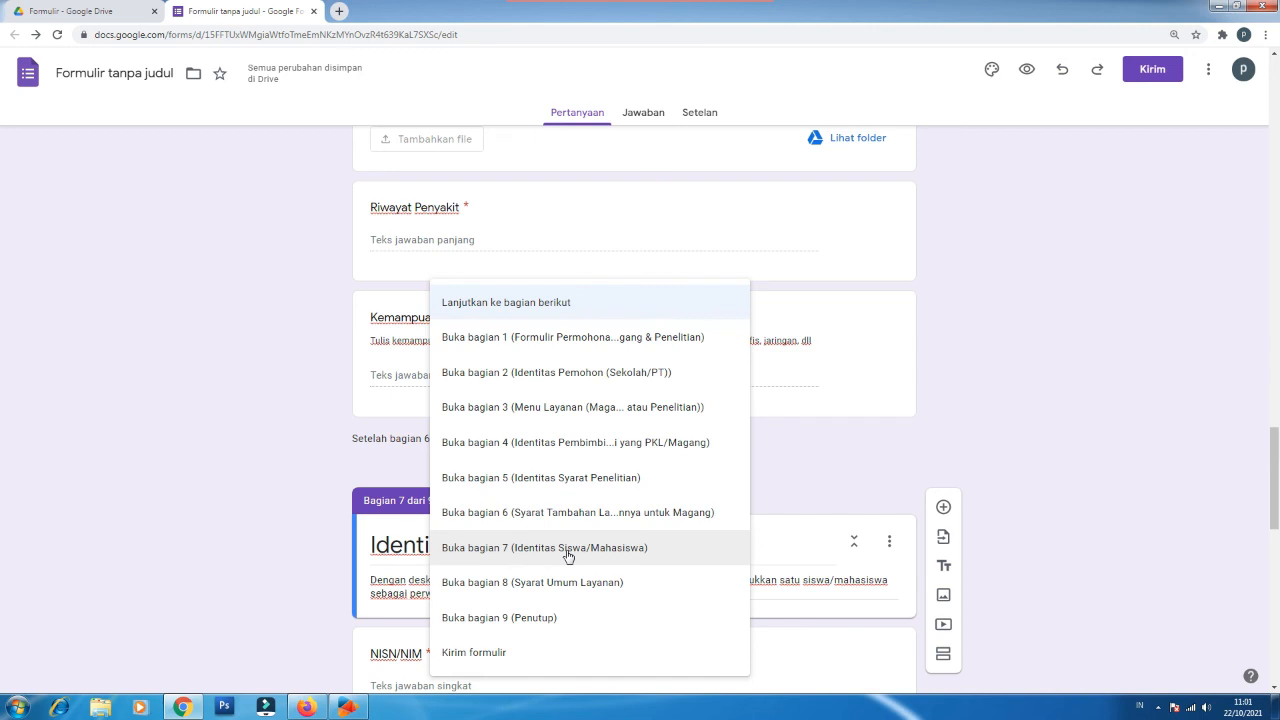
click(568, 555)
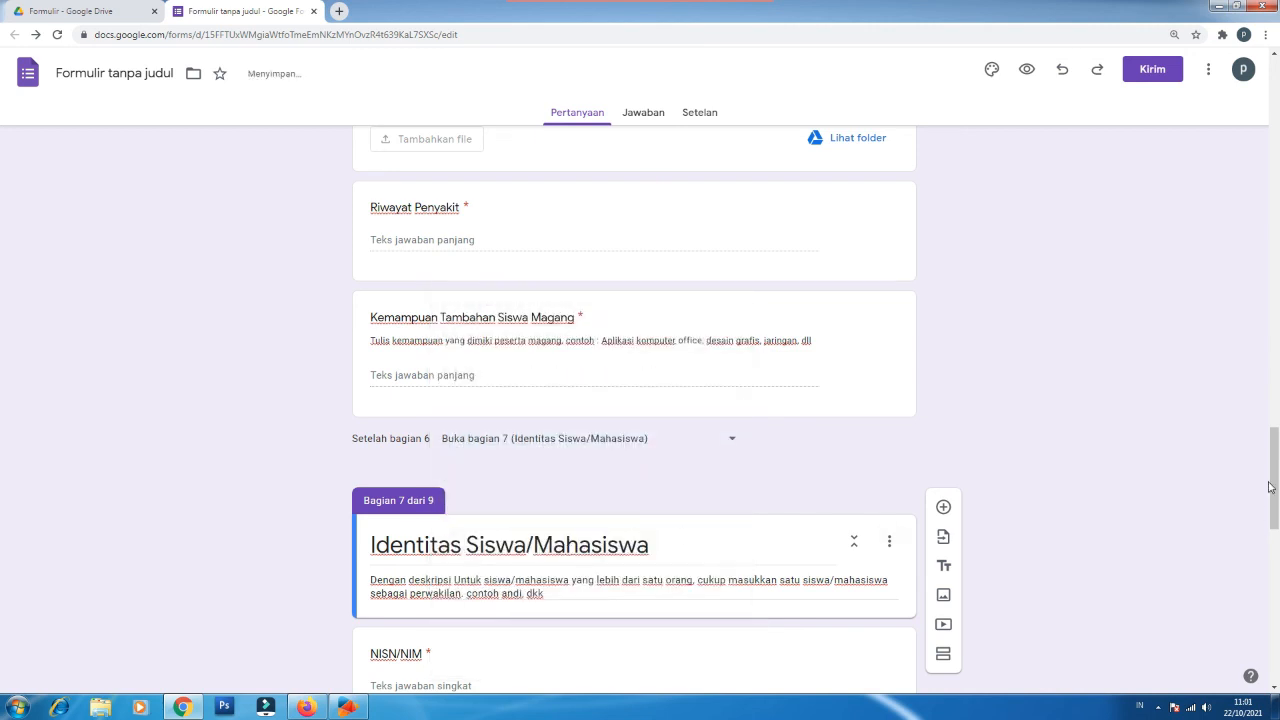
drag(1273, 492, 1275, 582)
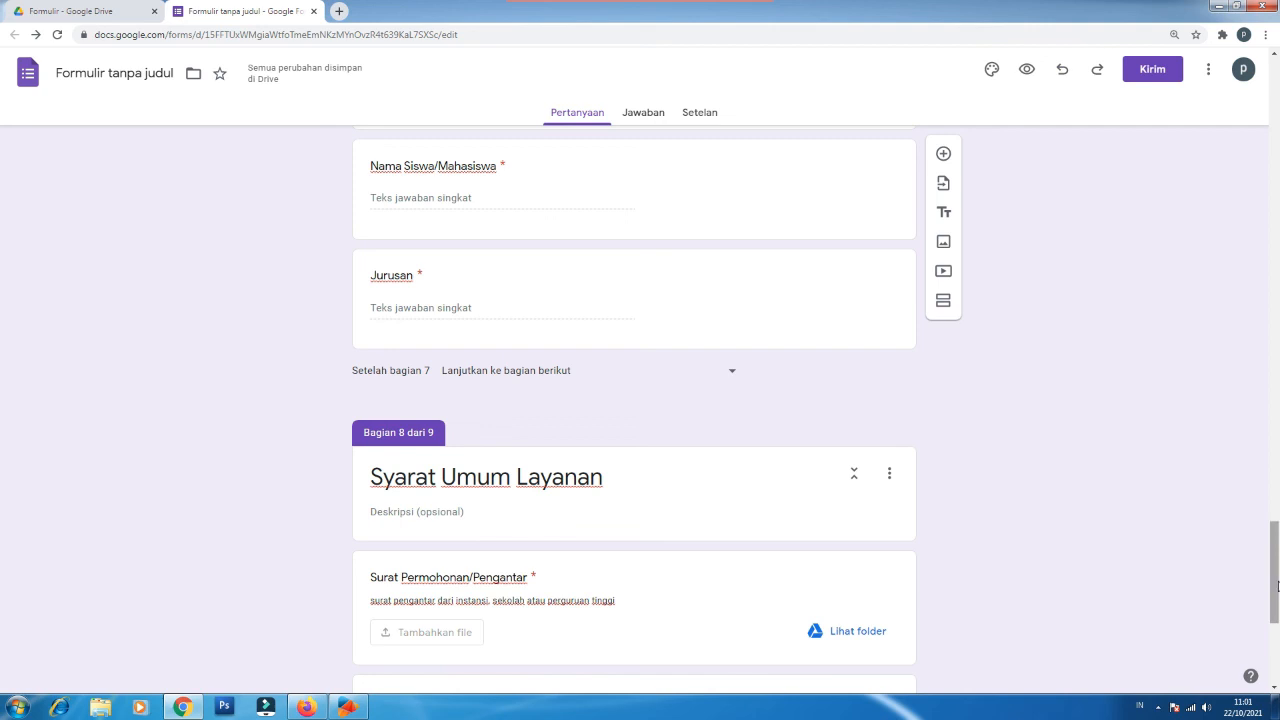
drag(1274, 586, 1276, 654)
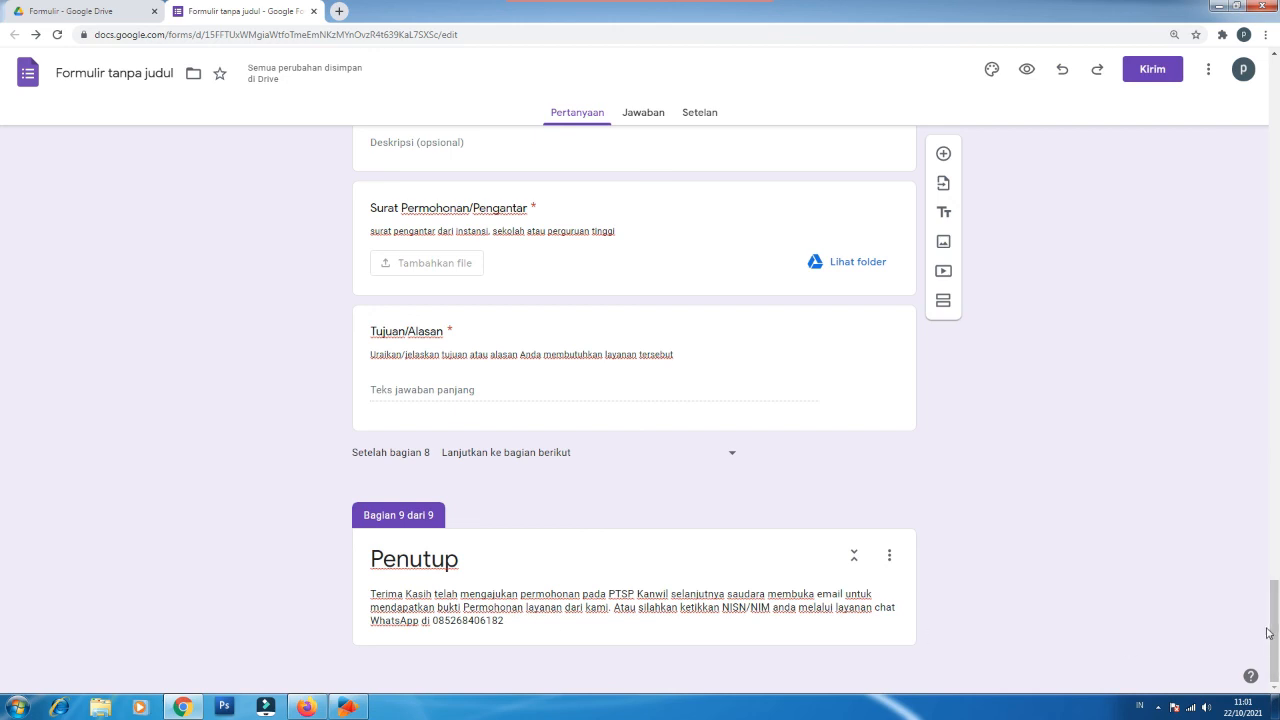
drag(1274, 647, 1240, 100)
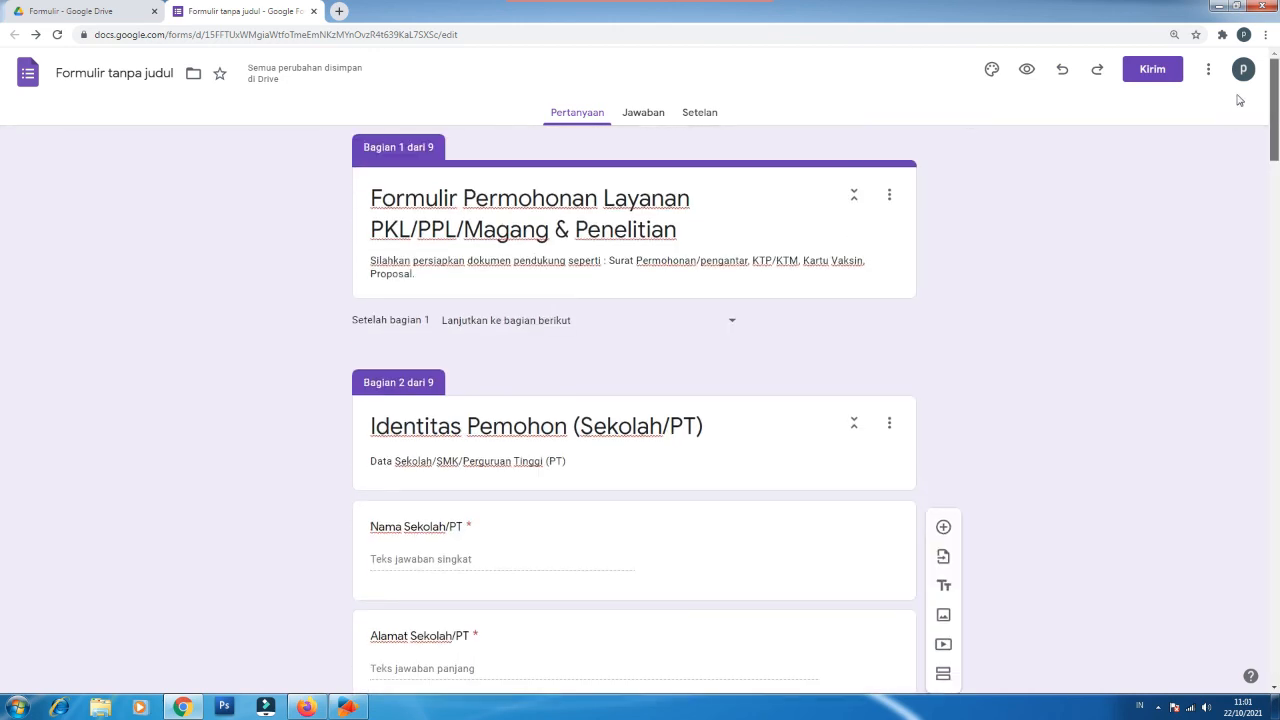
click(1026, 70)
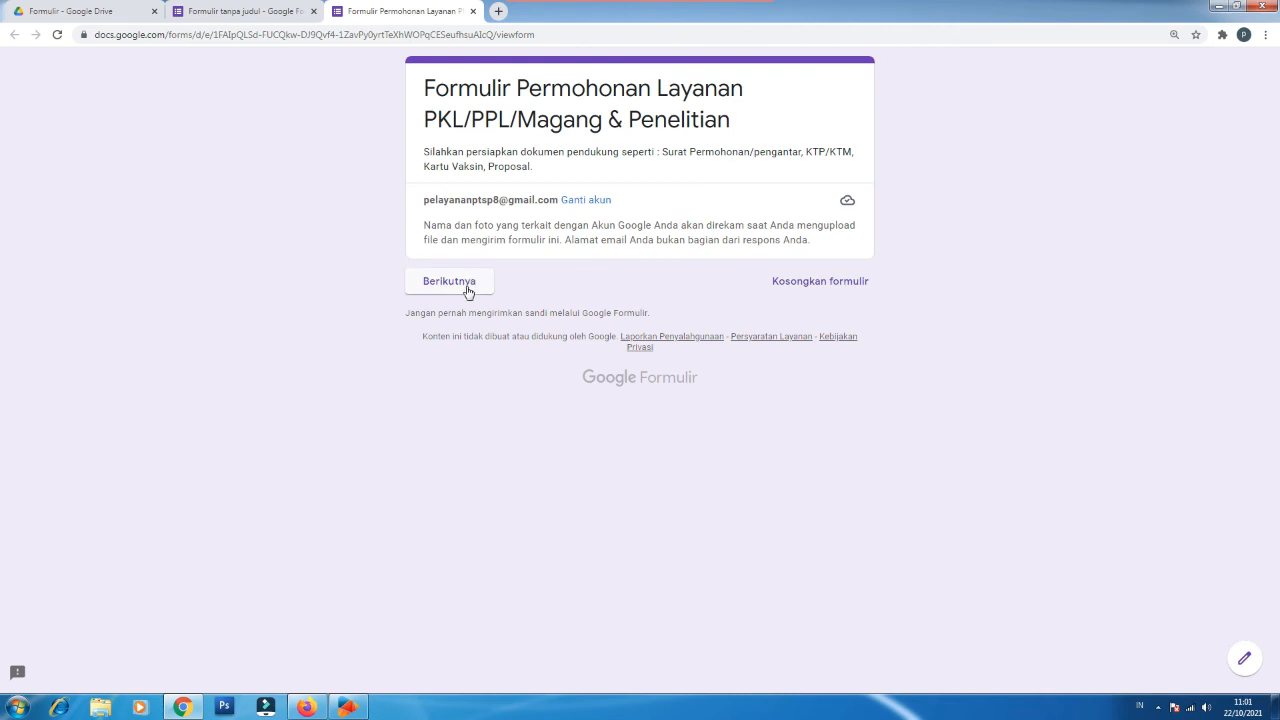
click(469, 281)
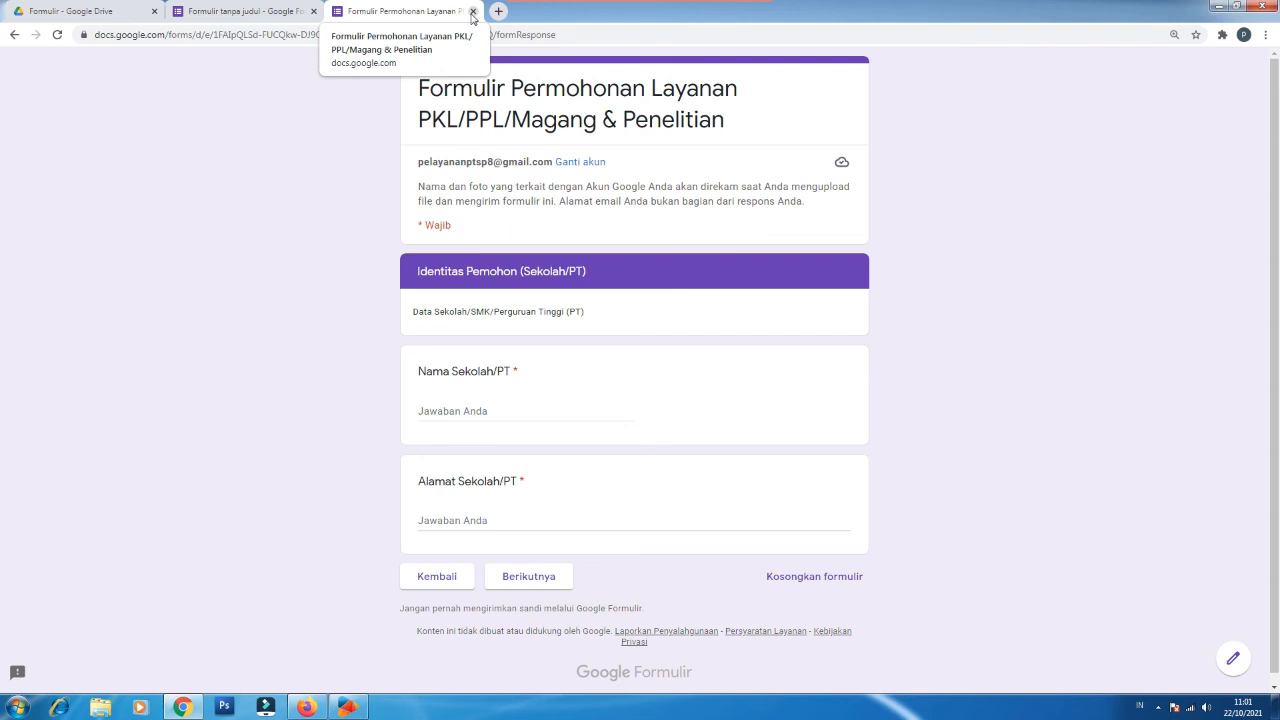
click(473, 11)
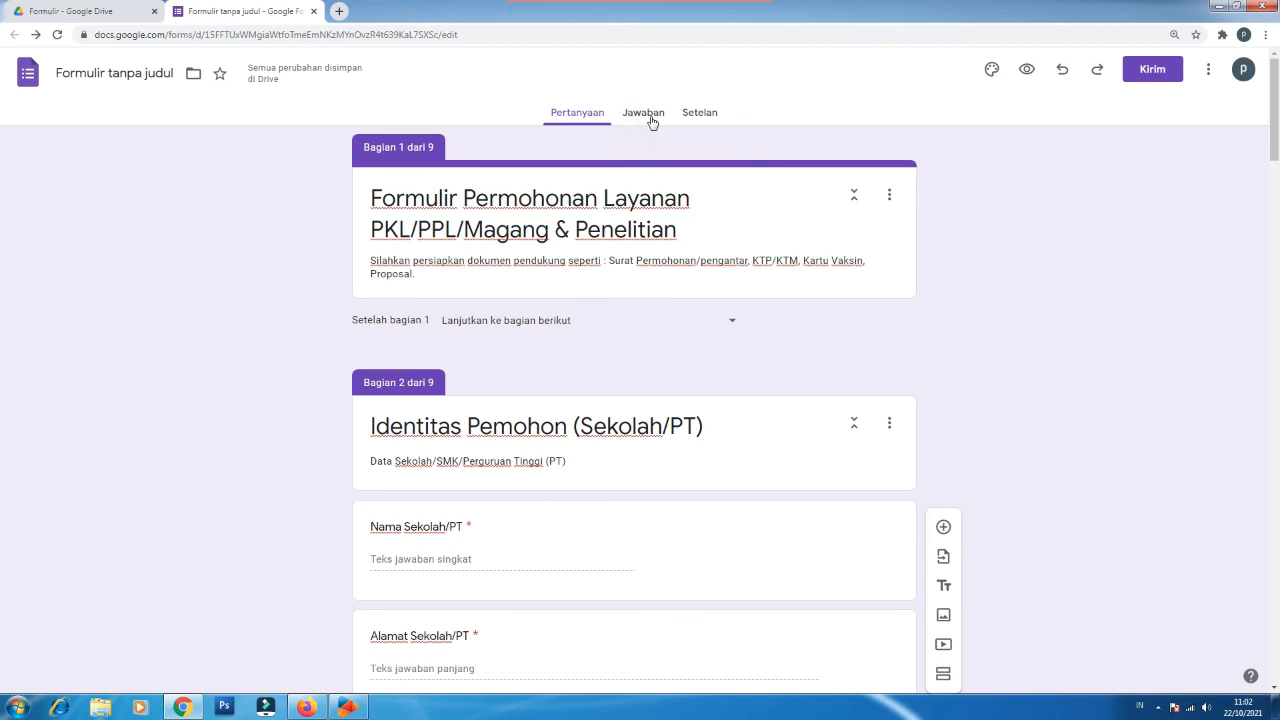
Step: Copy the form's shortened link from the Kirim dialog, close it, and start a new tab
click(1157, 75)
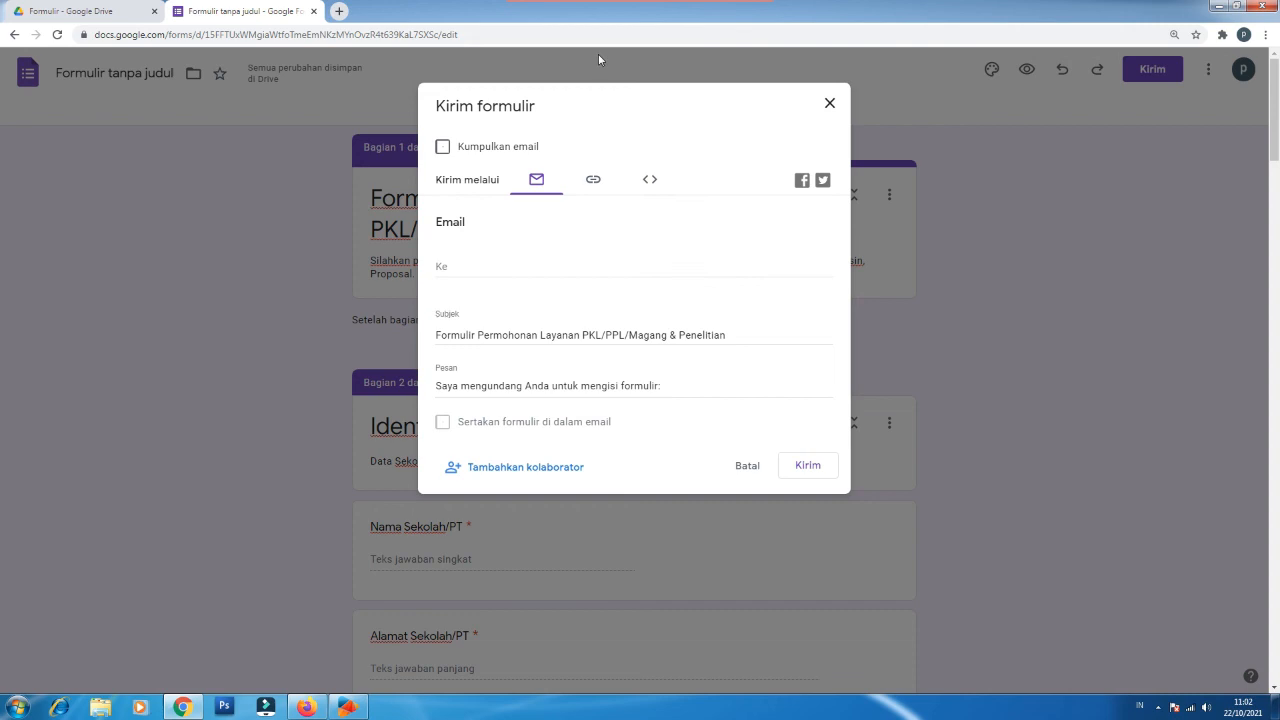
click(595, 185)
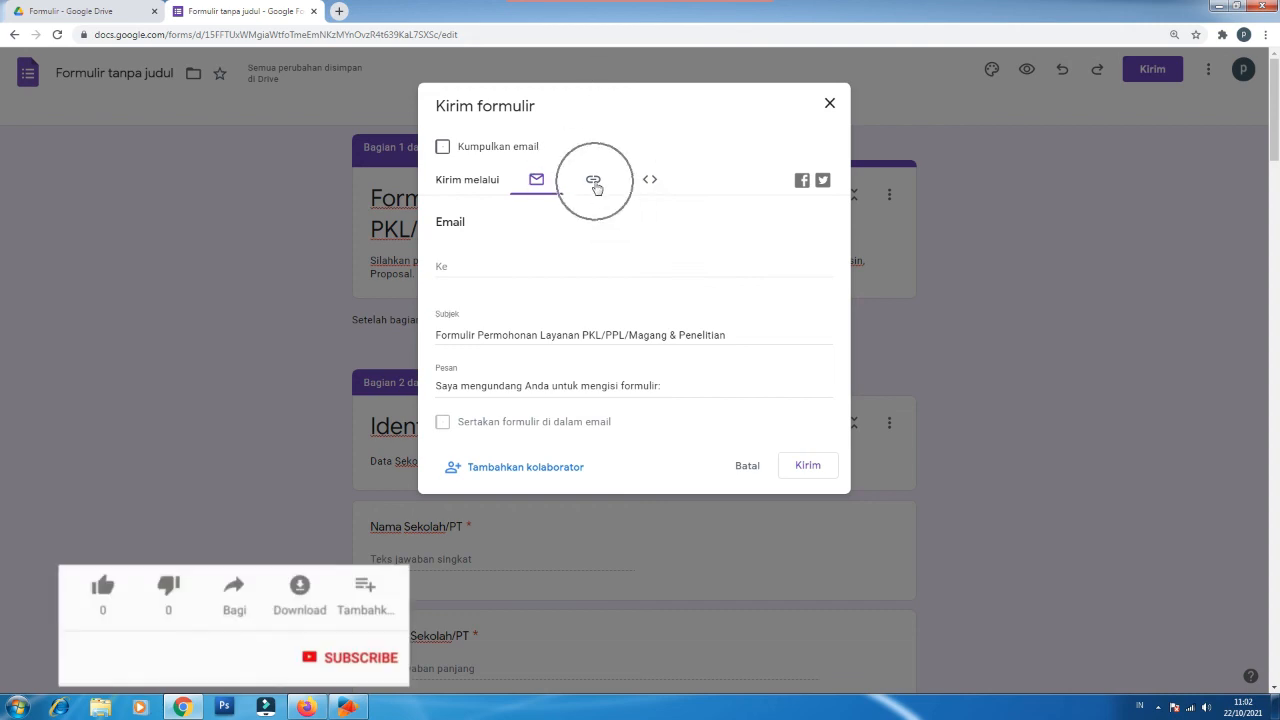
click(594, 183)
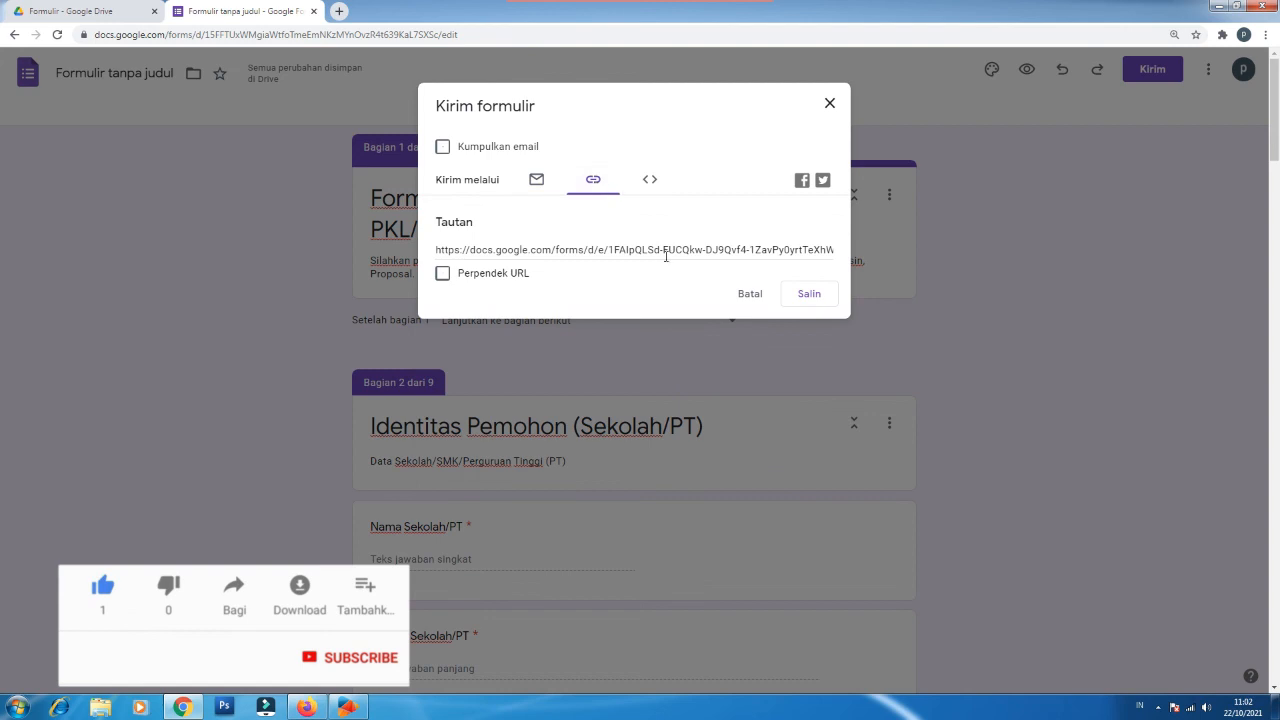
click(483, 277)
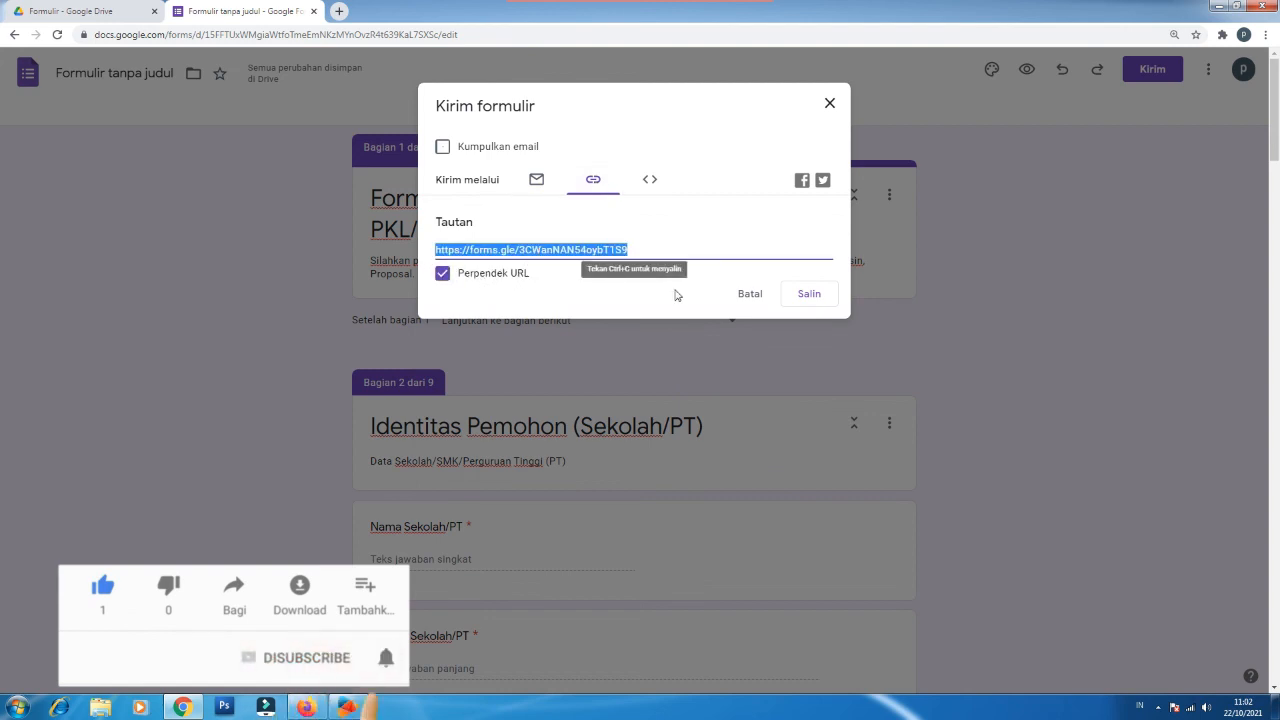
click(817, 302)
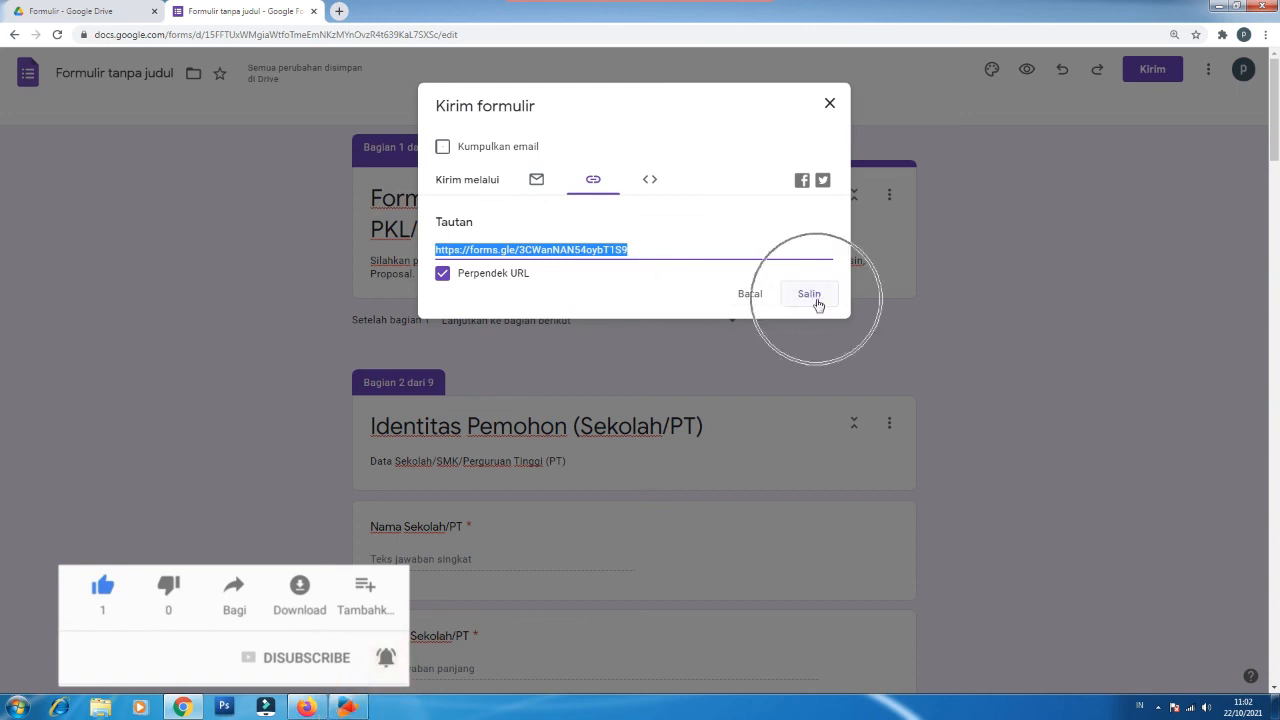
click(817, 302)
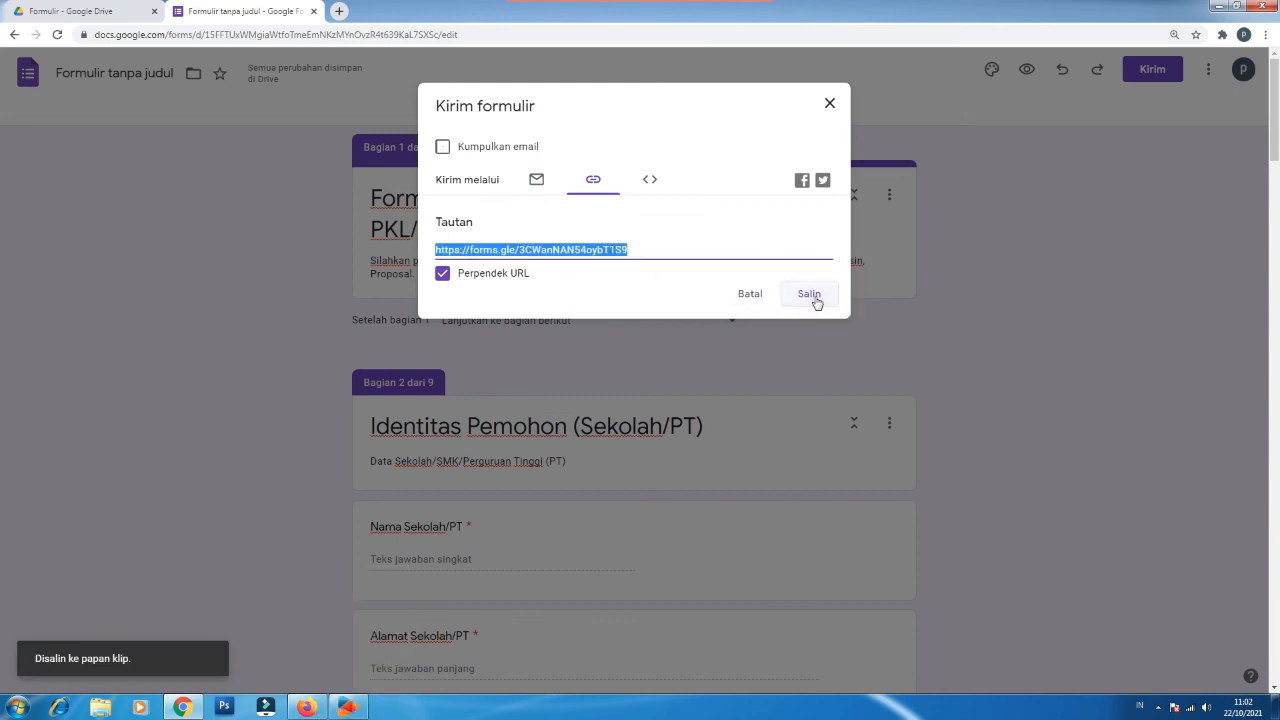
click(832, 109)
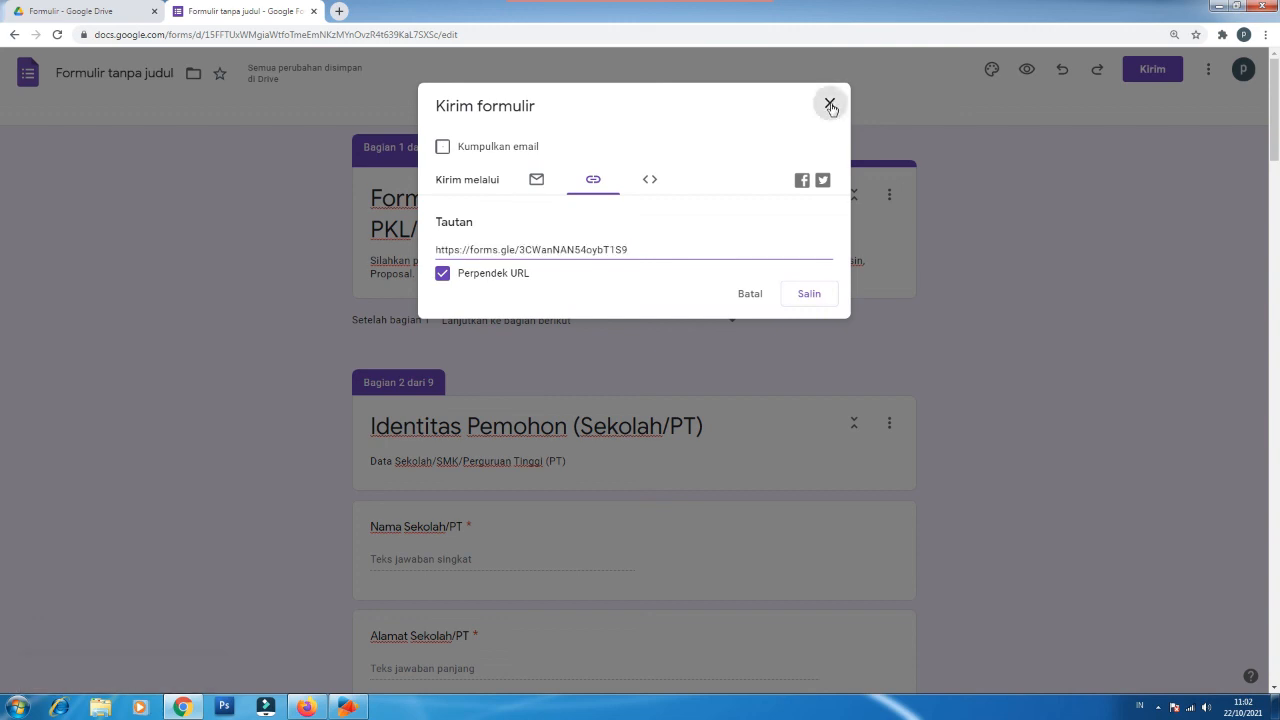
click(340, 12)
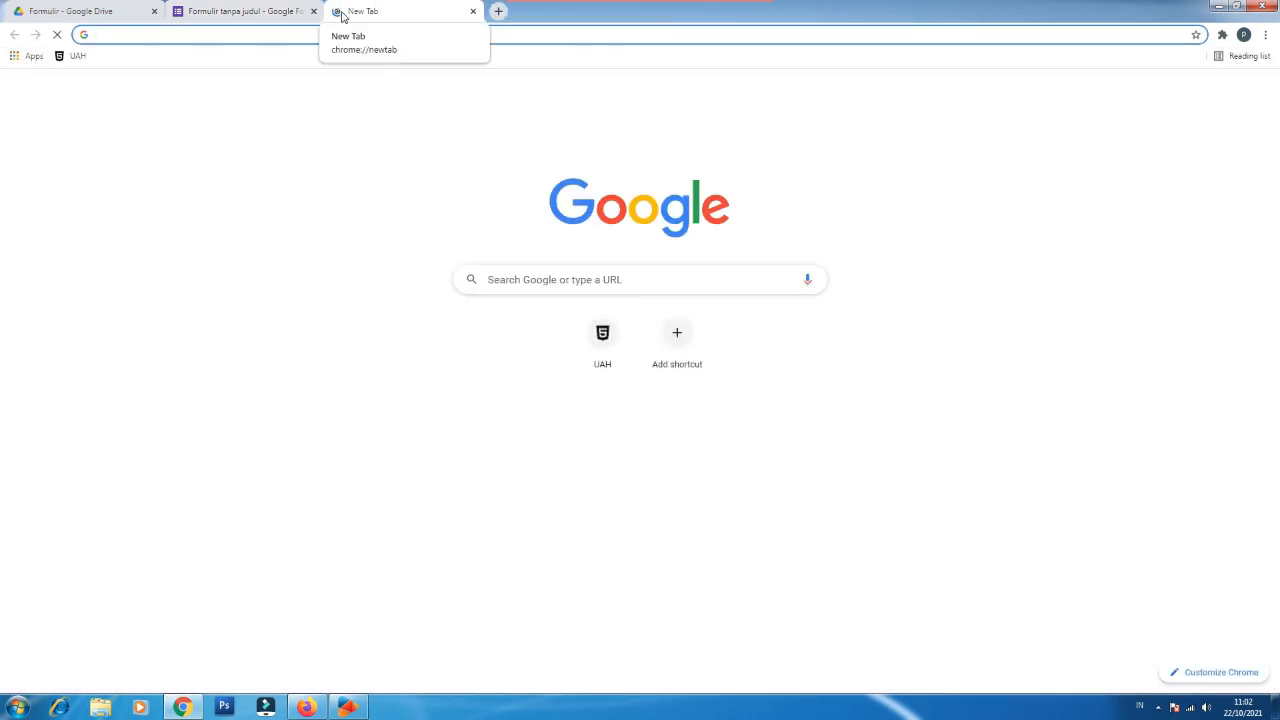
Step: Load web.whatsapp.com in the new tab, then return to the form editor tab
text(wa)
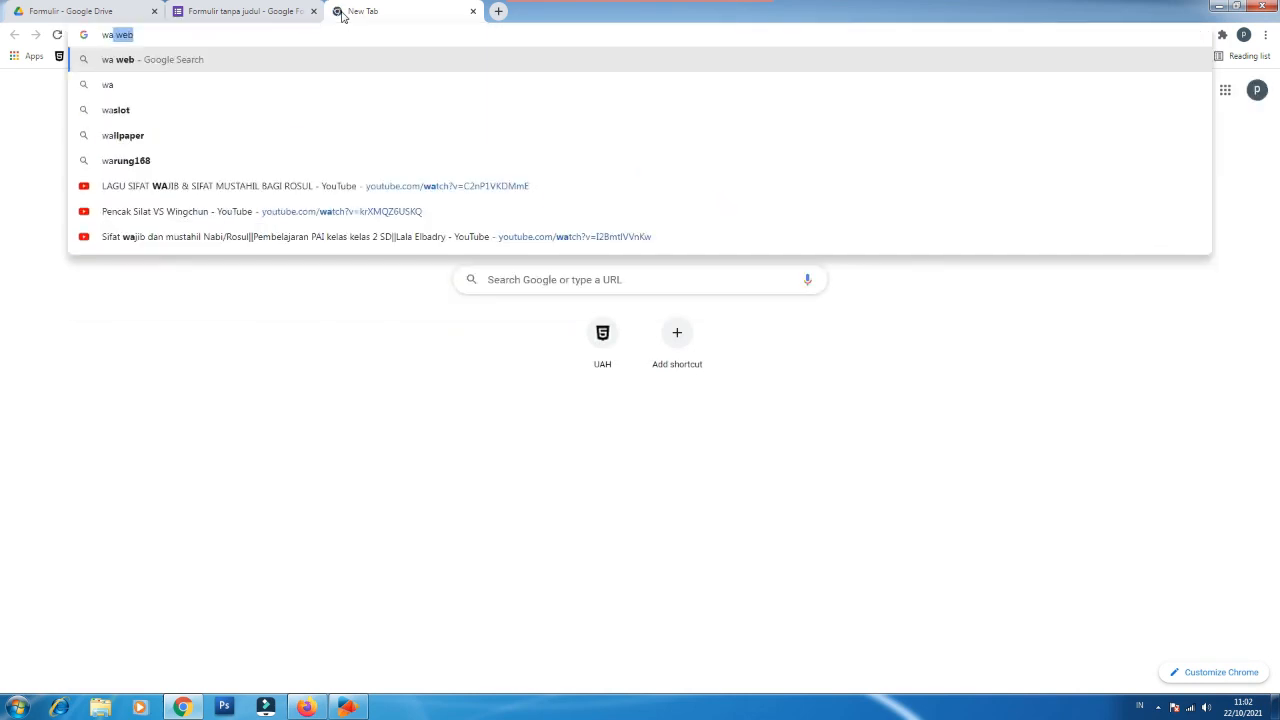
key(BackSpace)
key(BackSpace)
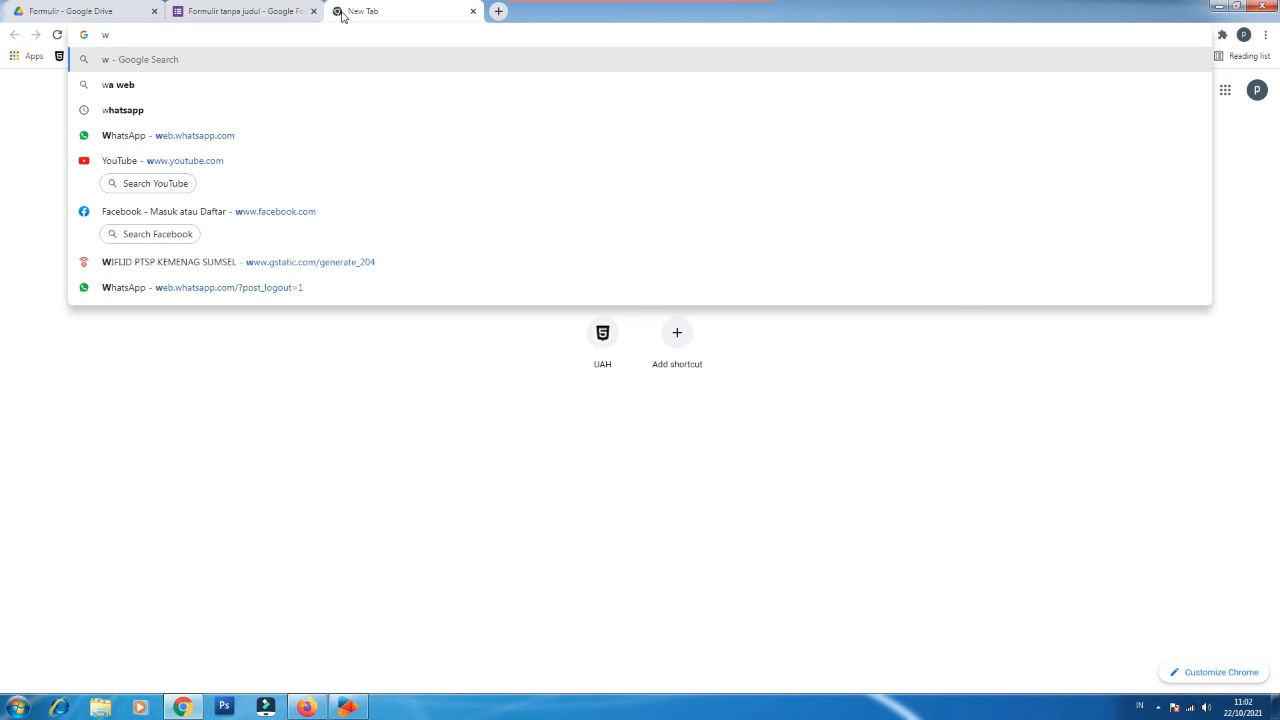
click(214, 134)
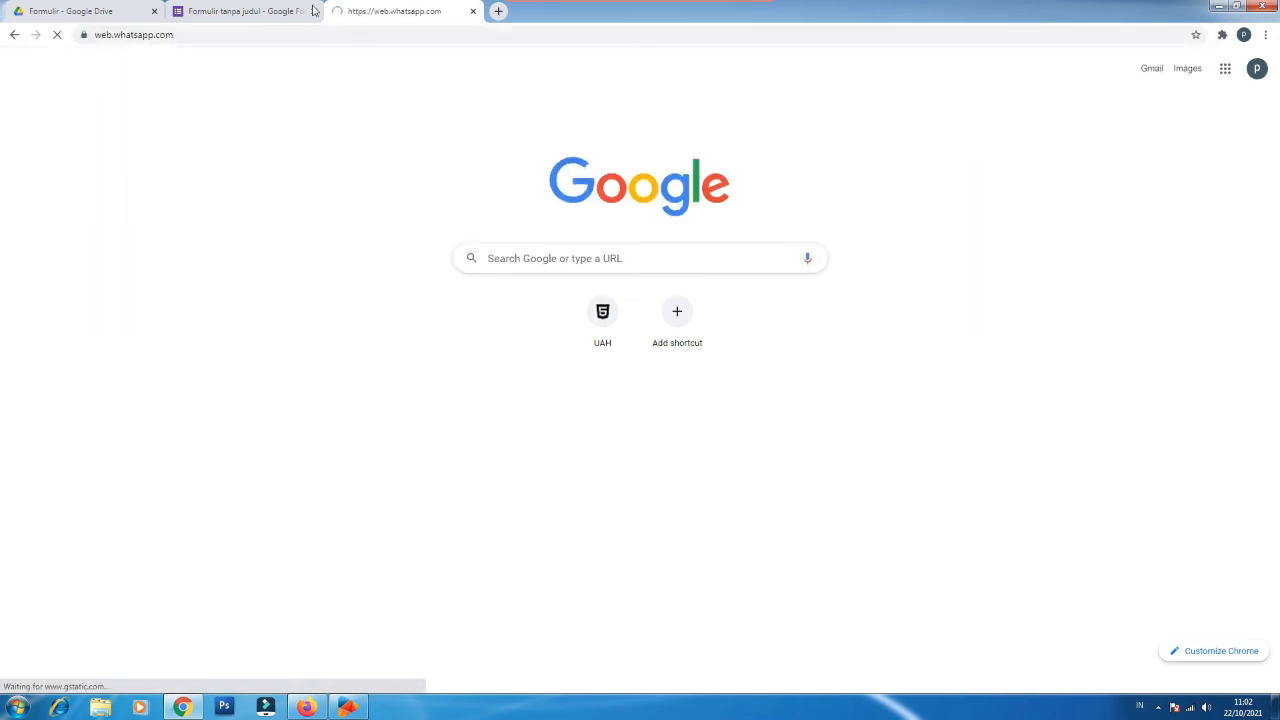
click(262, 12)
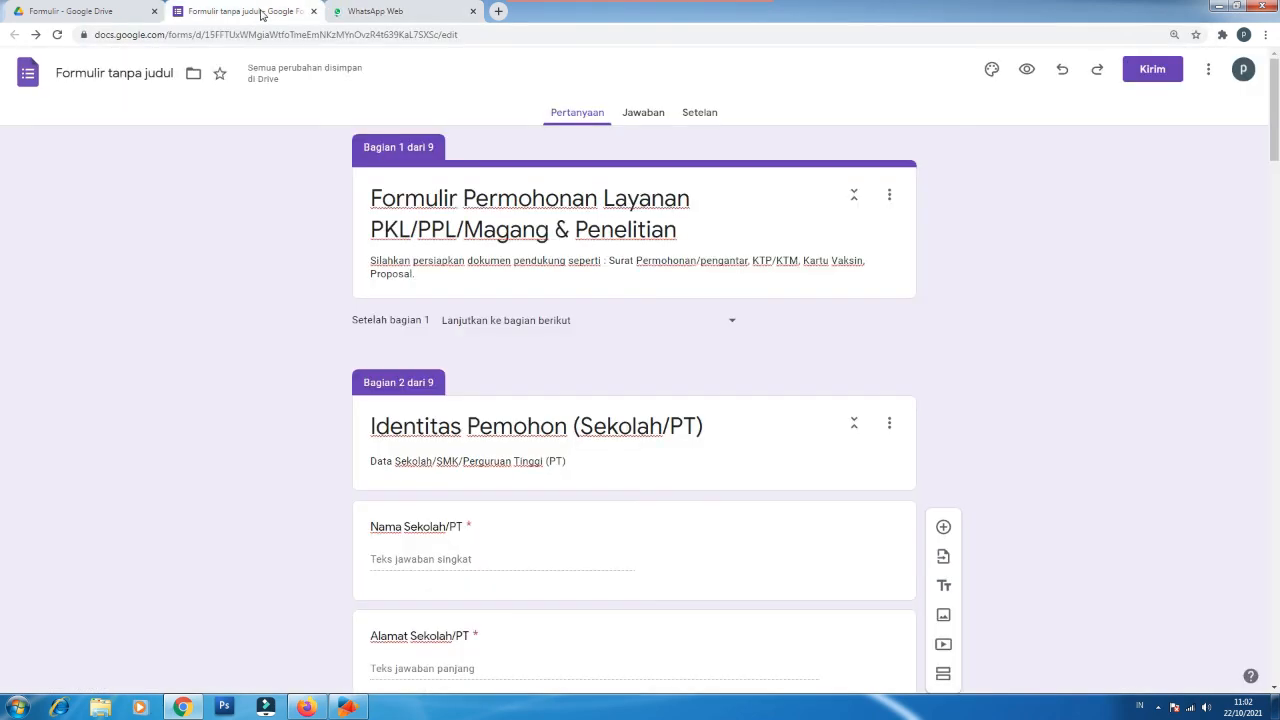